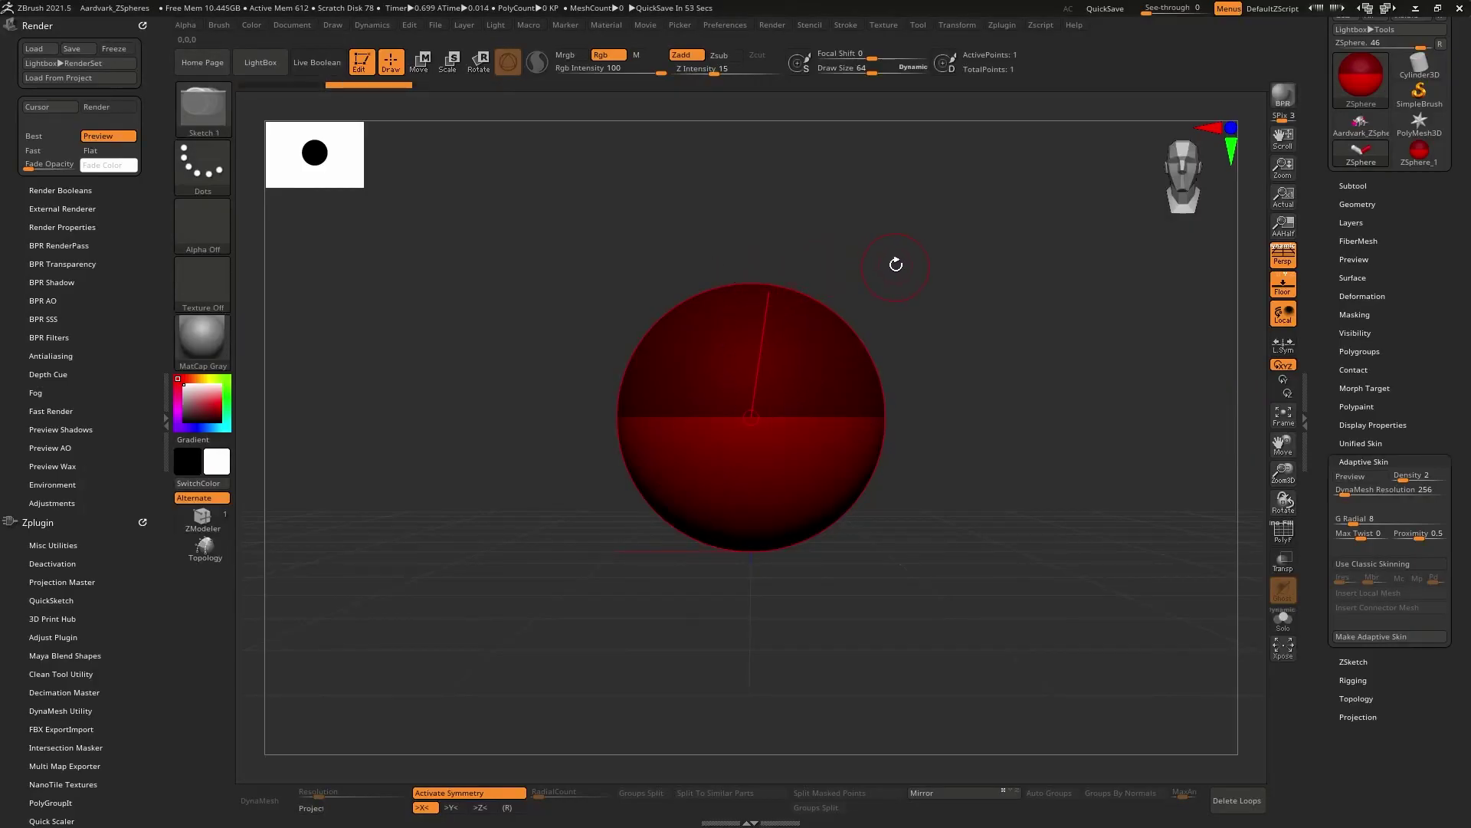
Draw a symmetric pair of ZSpheres on the base sphere and stretch them into a V.
right_click_drag(896, 264, 925, 273)
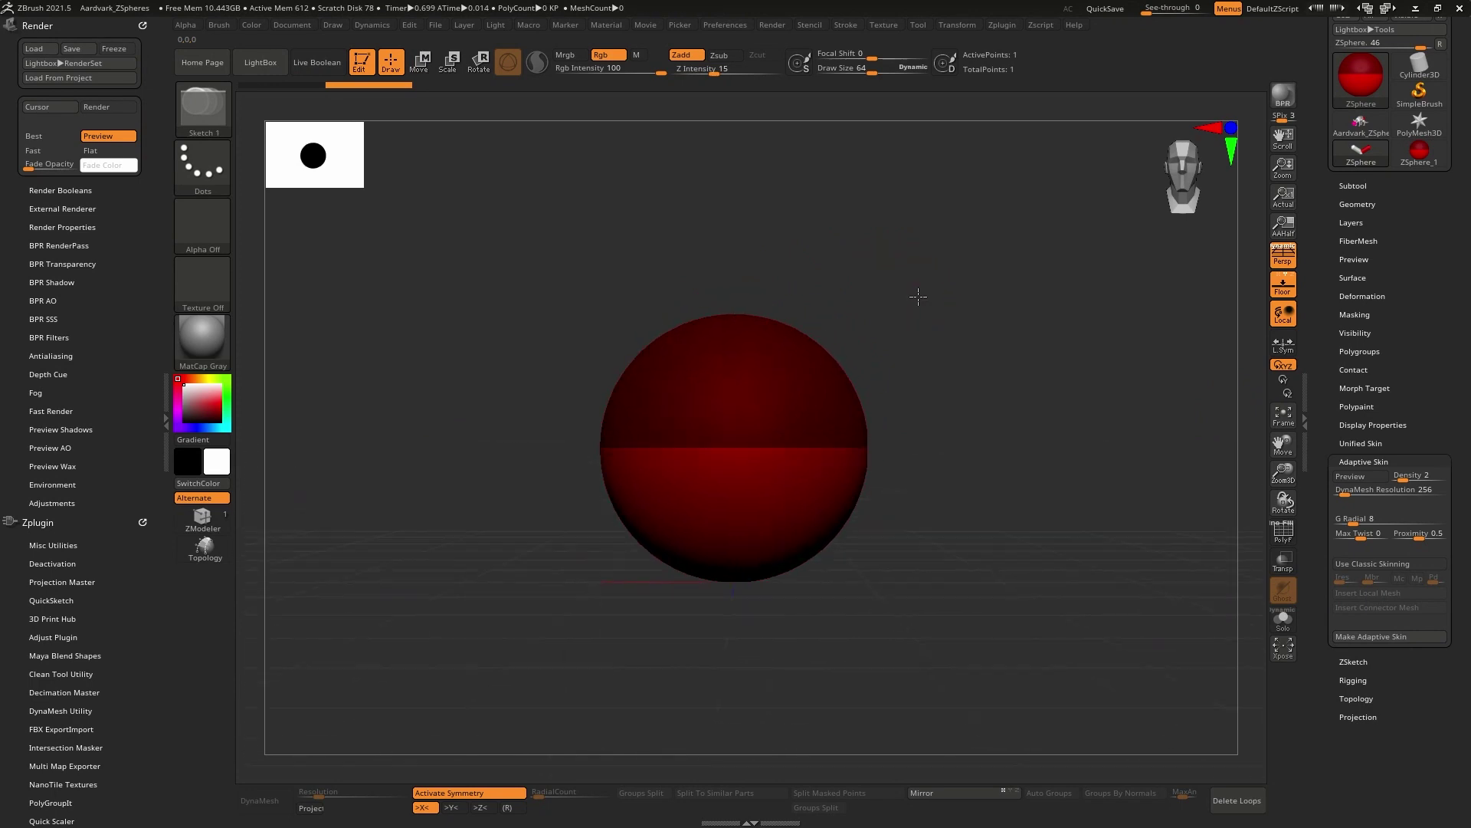
right_click_drag(1000, 353, 989, 366, "alt")
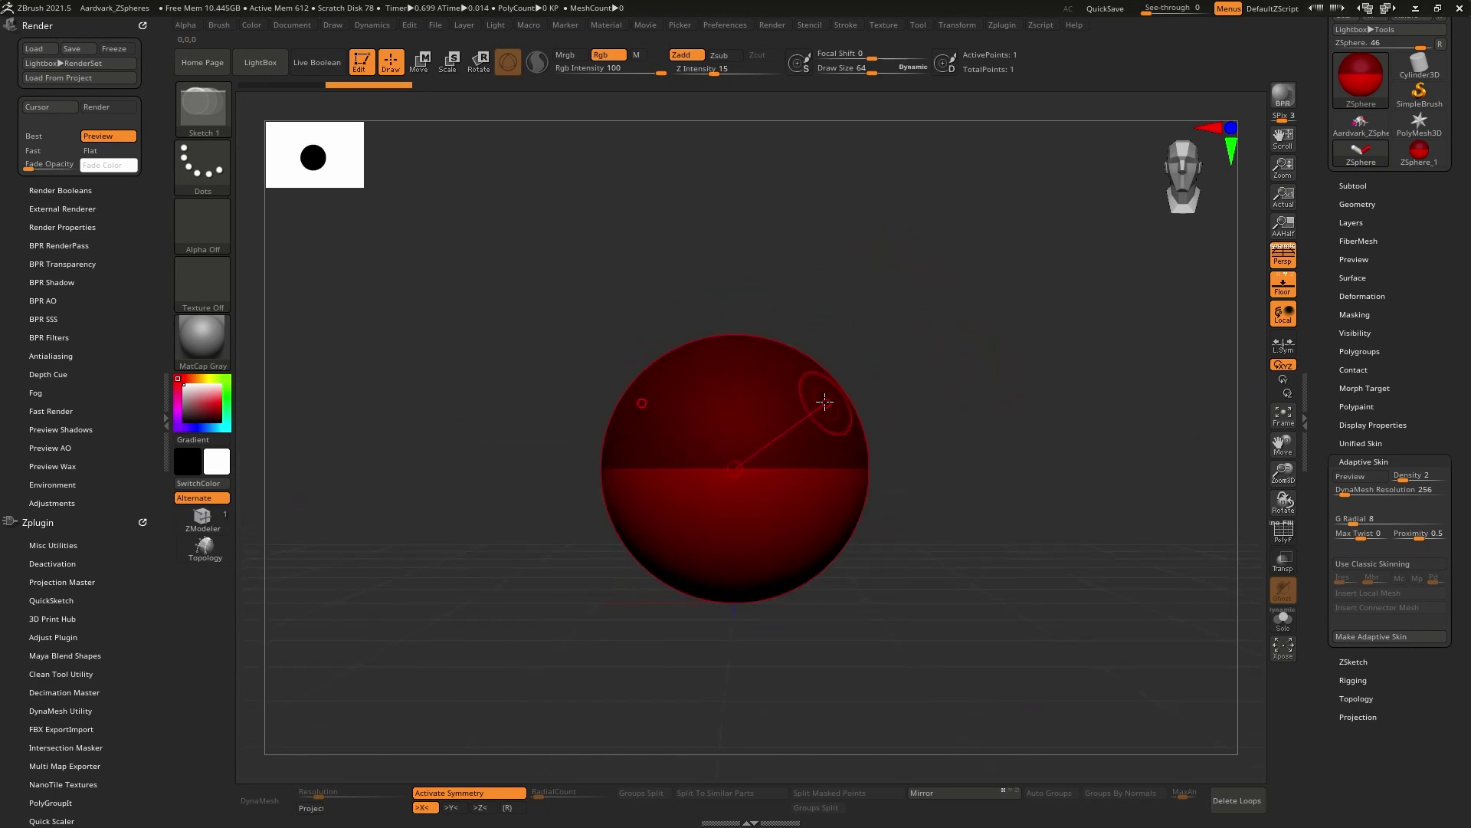
left_click_drag(823, 383, 882, 350)
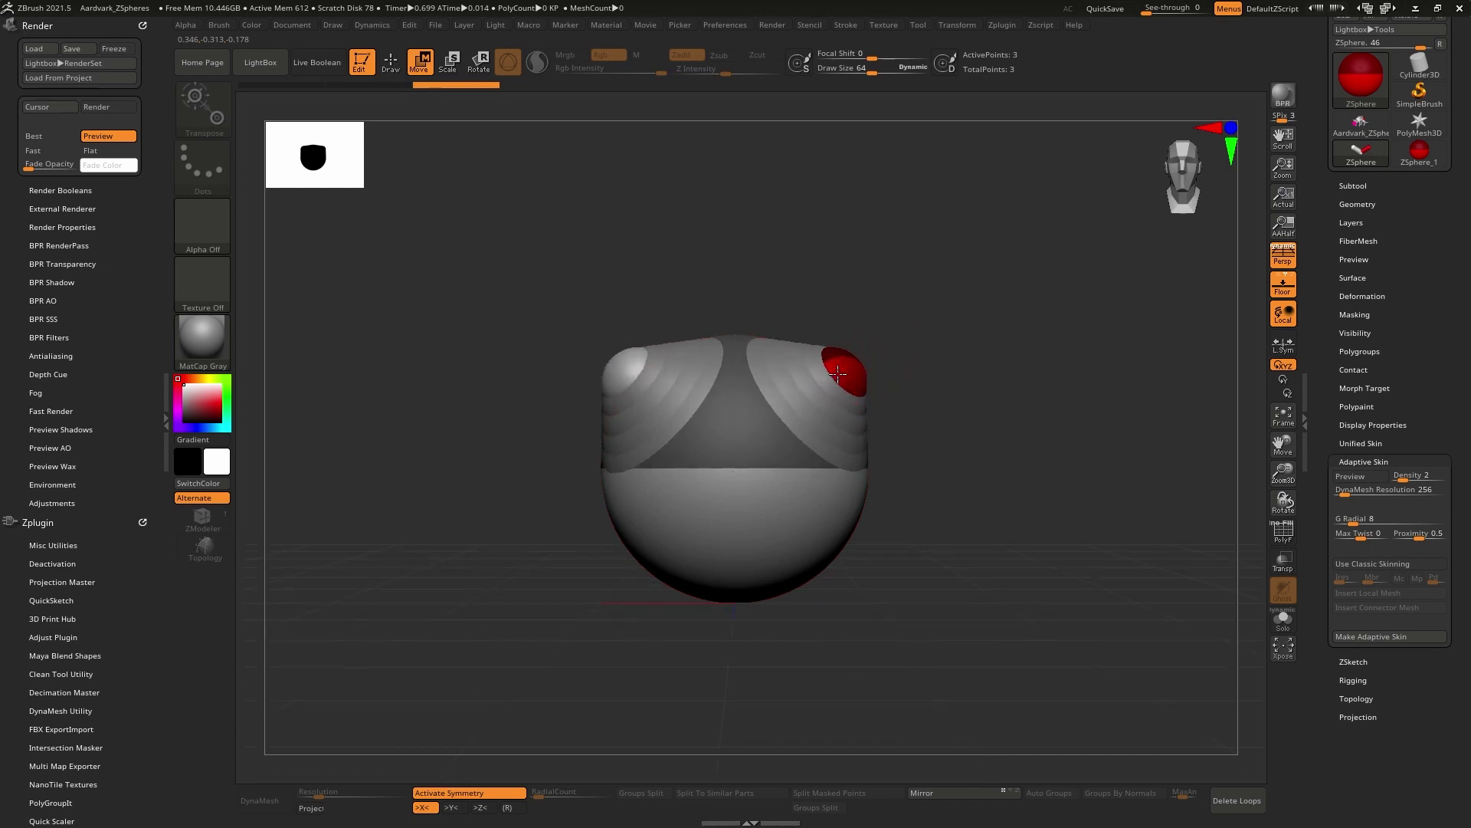
left_click_drag(828, 384, 907, 346)
left_click_drag(840, 393, 971, 334)
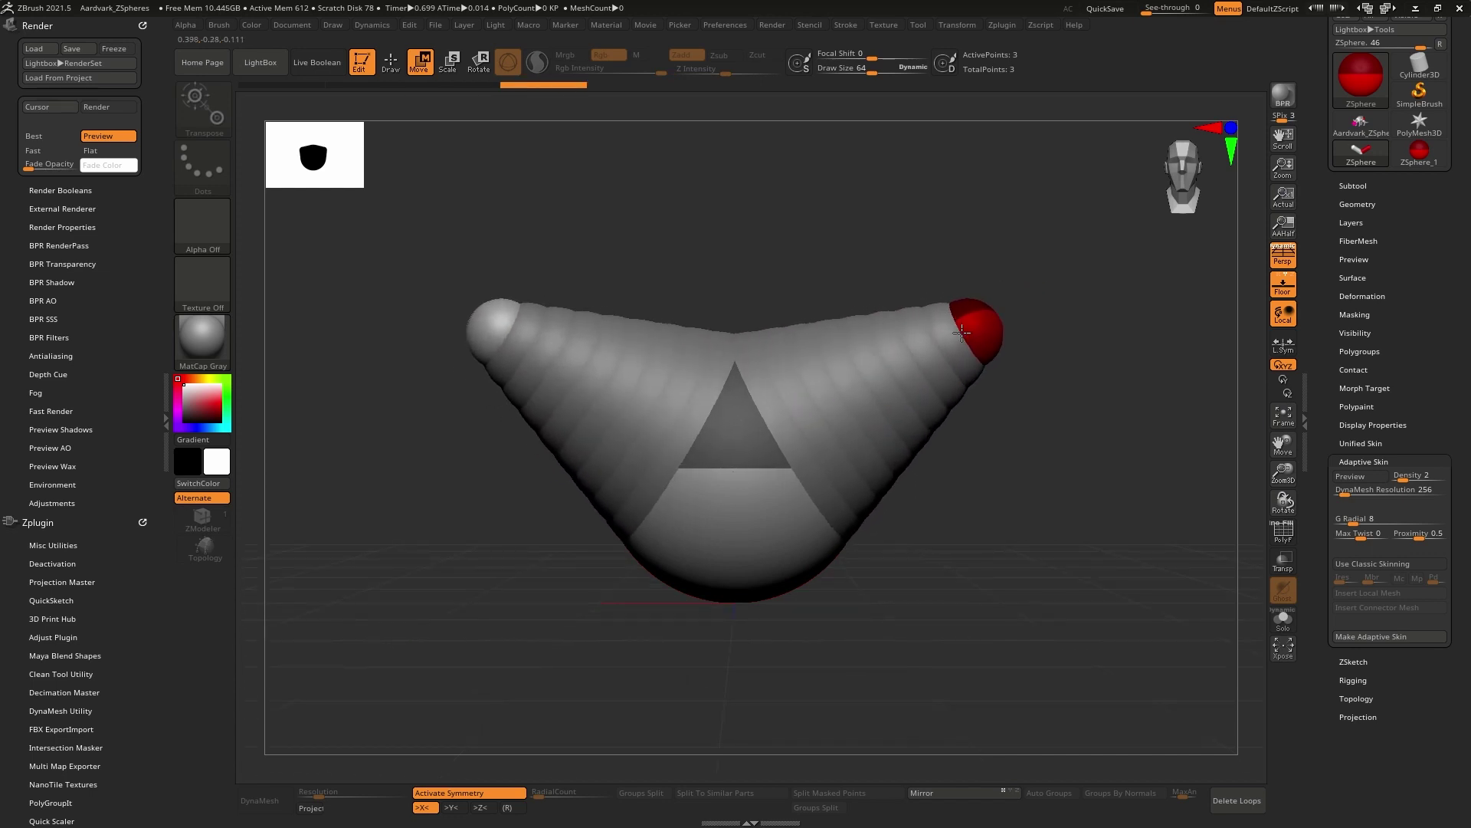
Add more ZSpheres along both arms and push the arm tips further outward.
mouse_move(856, 400)
left_mouse_down()
mouse_move(983, 328)
mouse_move(1150, 312)
left_mouse_up()
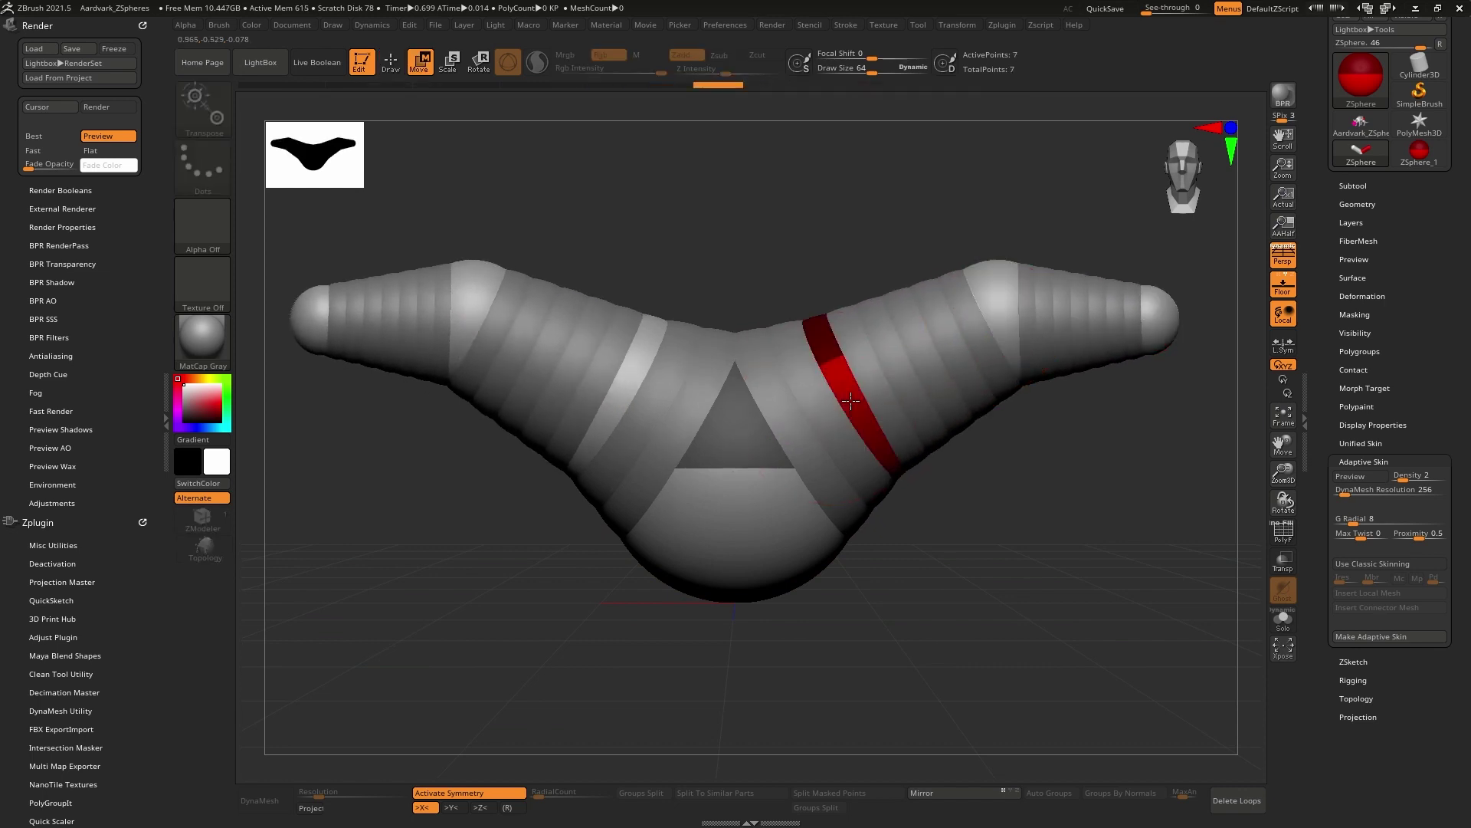
mouse_move(975, 332)
left_mouse_down()
mouse_move(871, 355)
mouse_move(922, 348)
left_mouse_up()
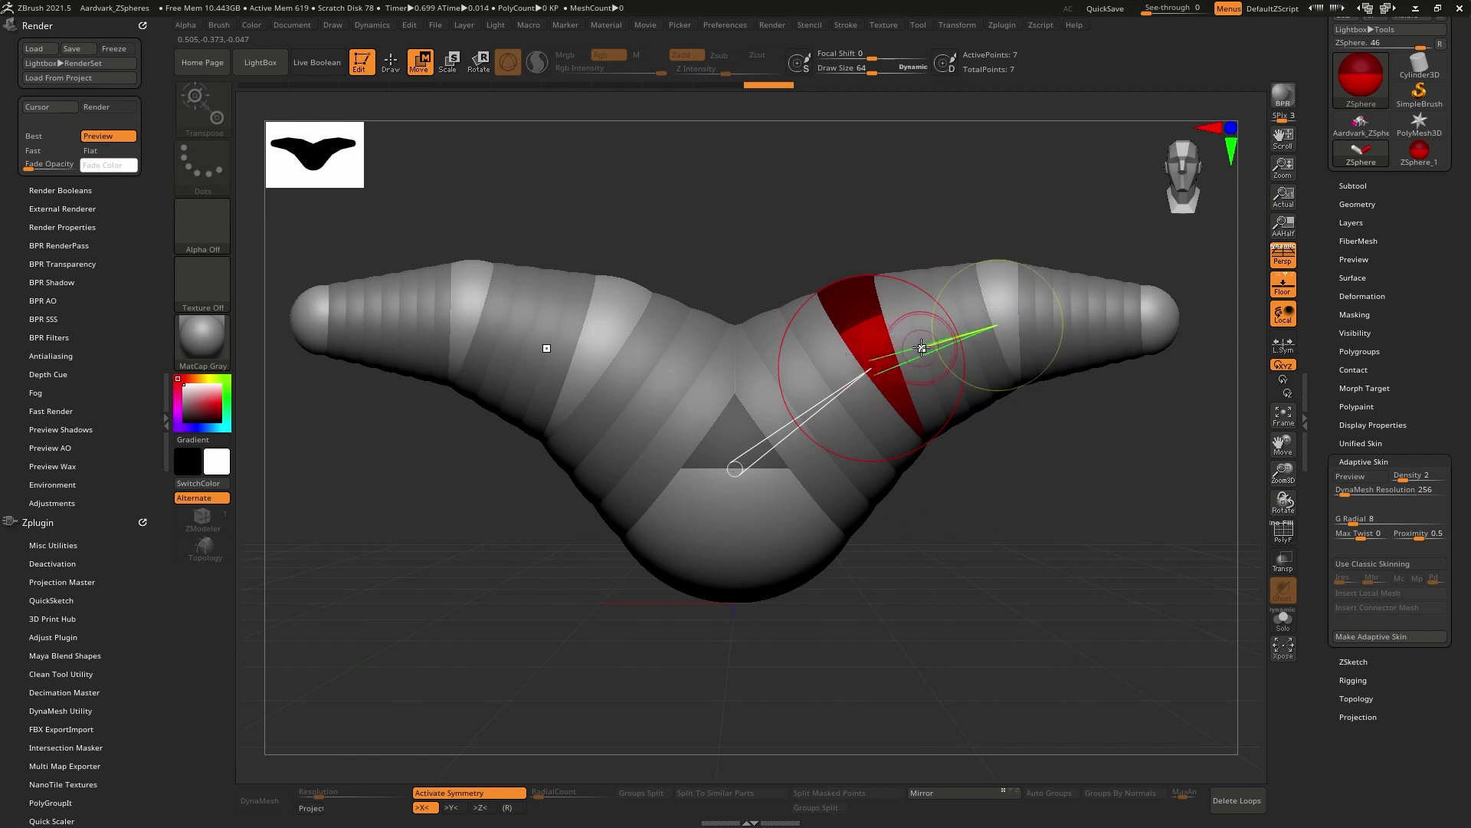
key("ctrl+z")
key("ctrl+shift+z")
left_click(916, 238)
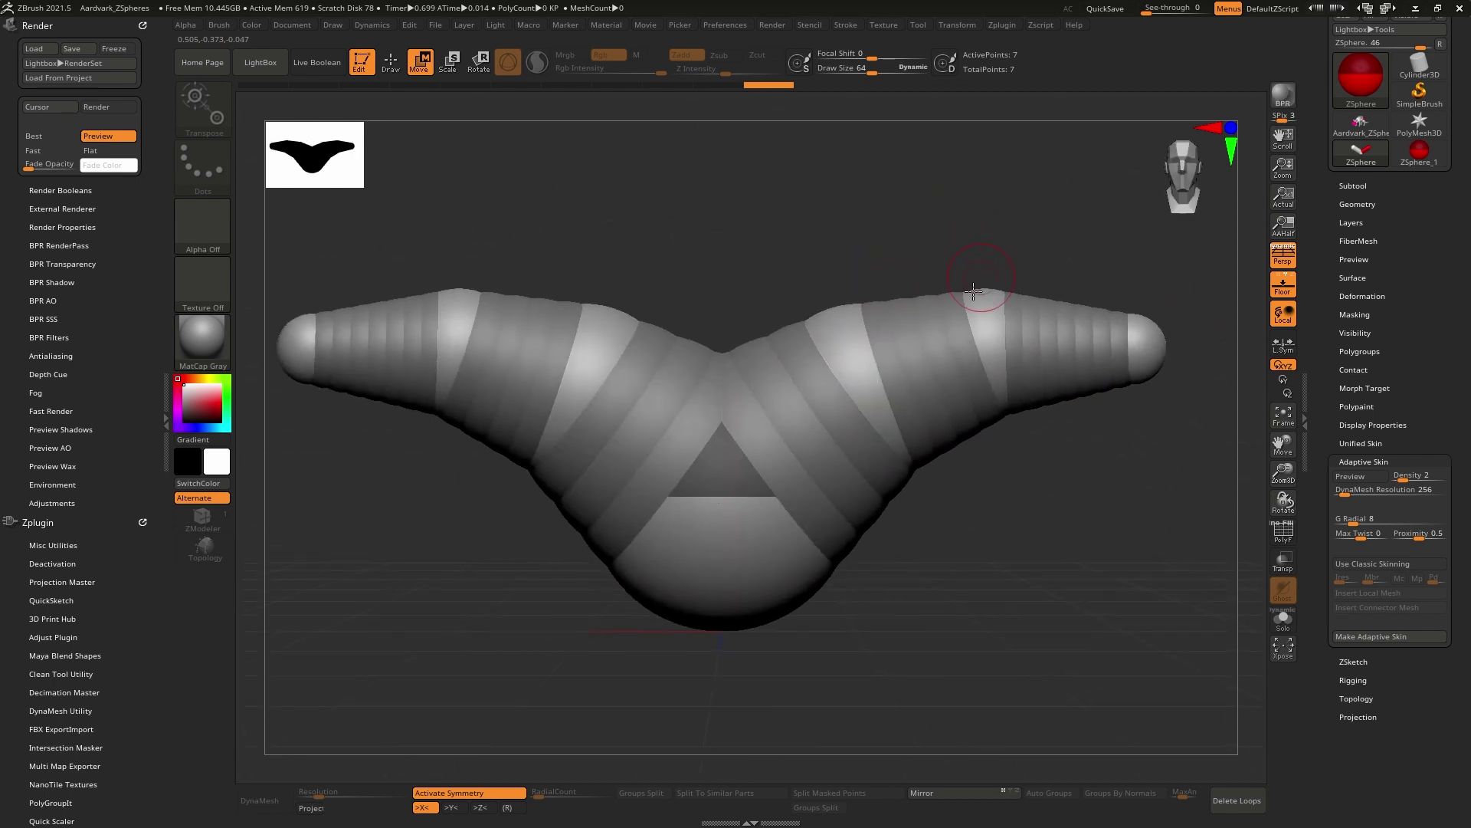
left_click_drag(973, 329, 966, 354)
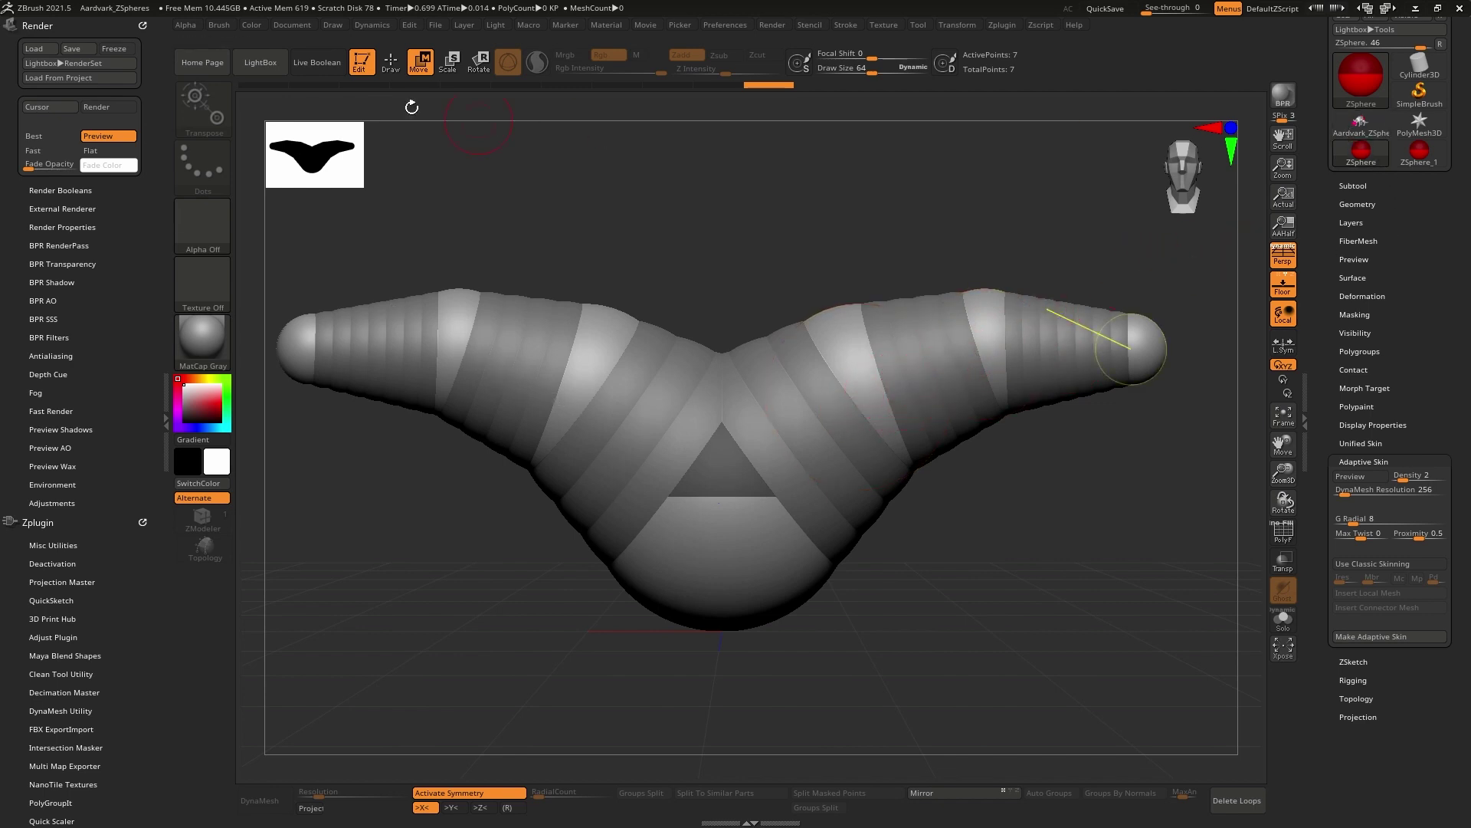
Load the Aardvark_ZSpheres project from the LightBox project library.
left_click(259, 63)
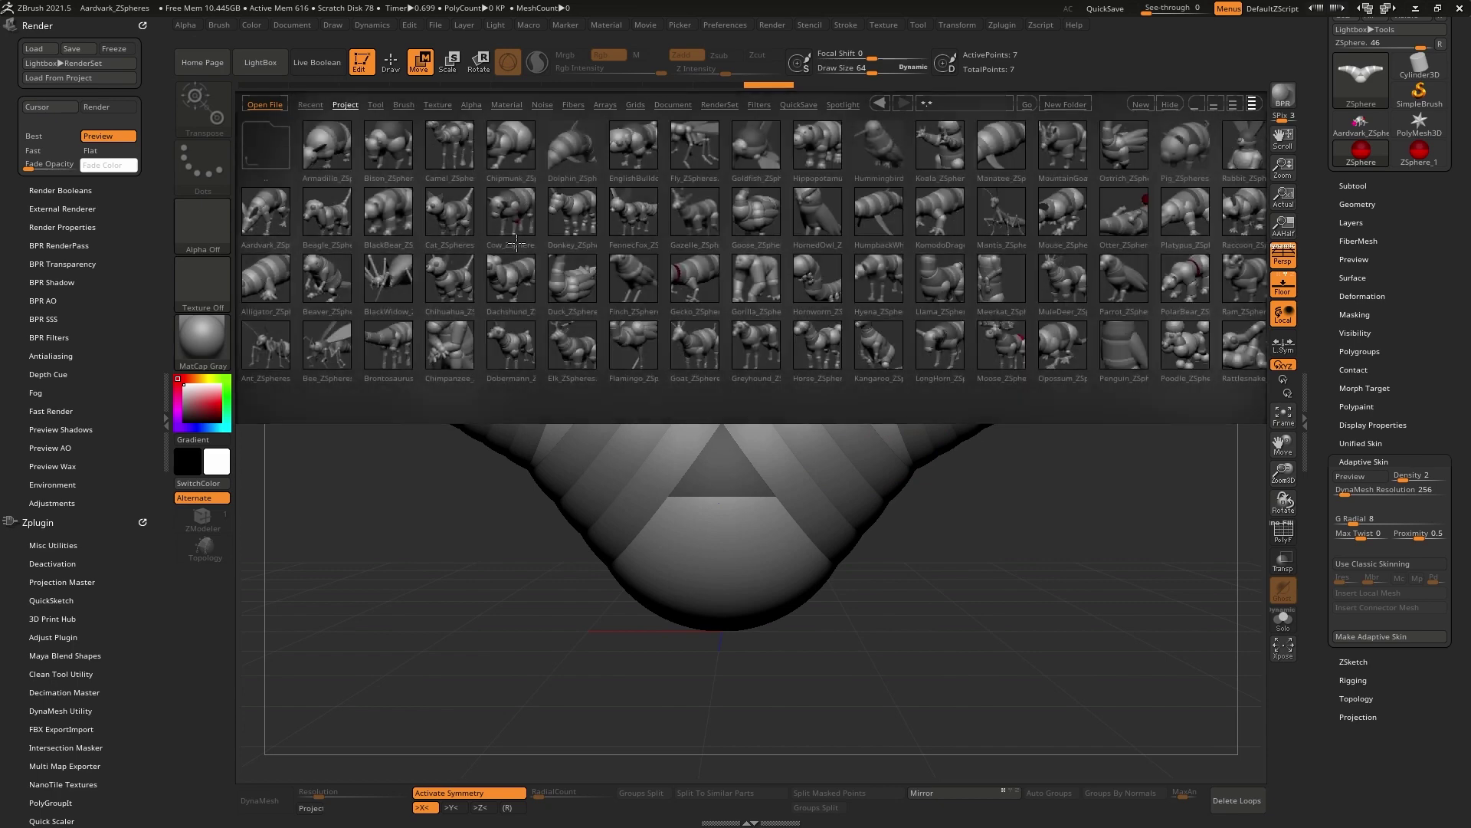
left_click_drag(666, 415, 715, 536)
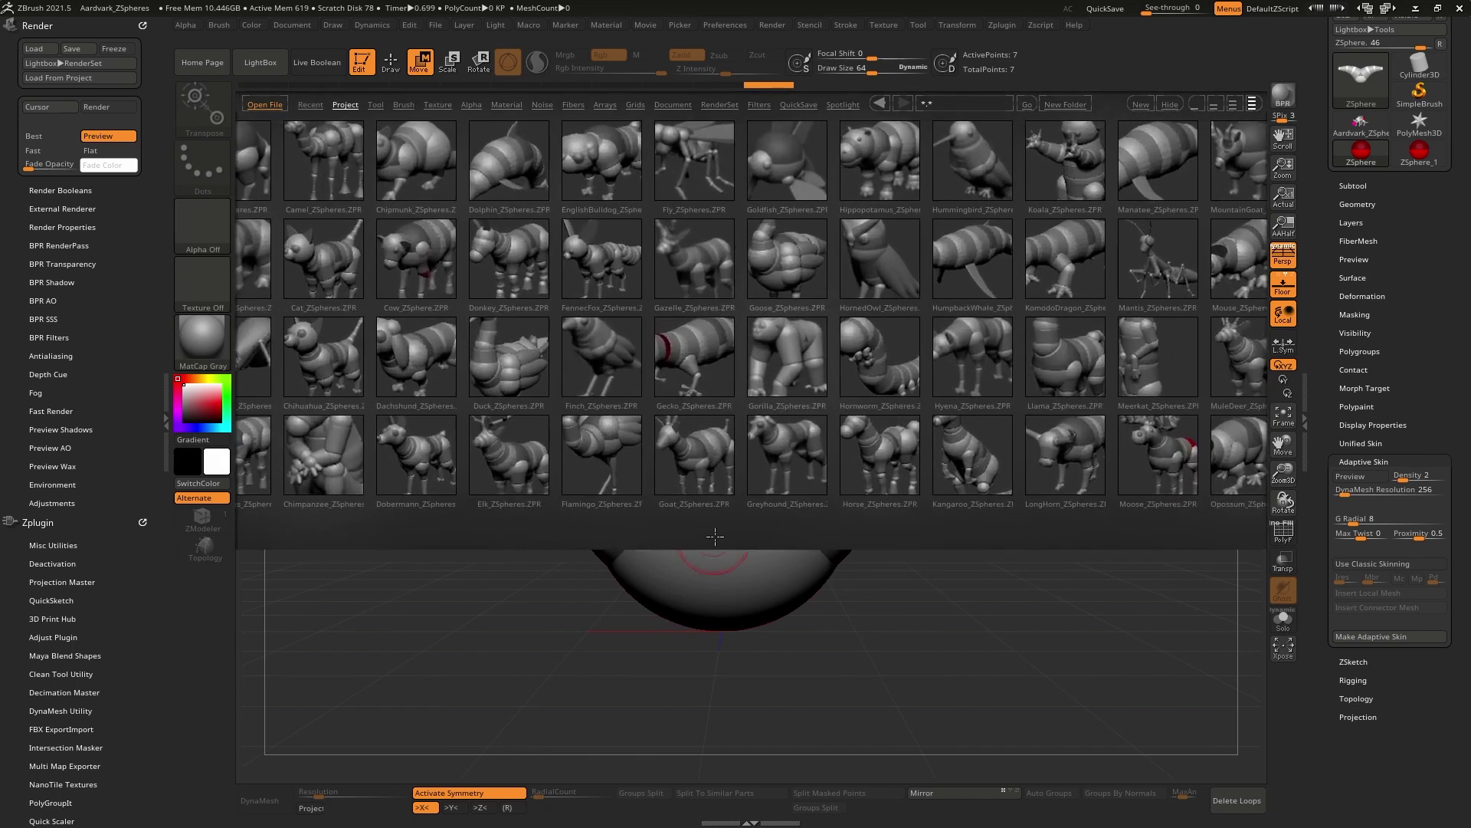
left_click(478, 349)
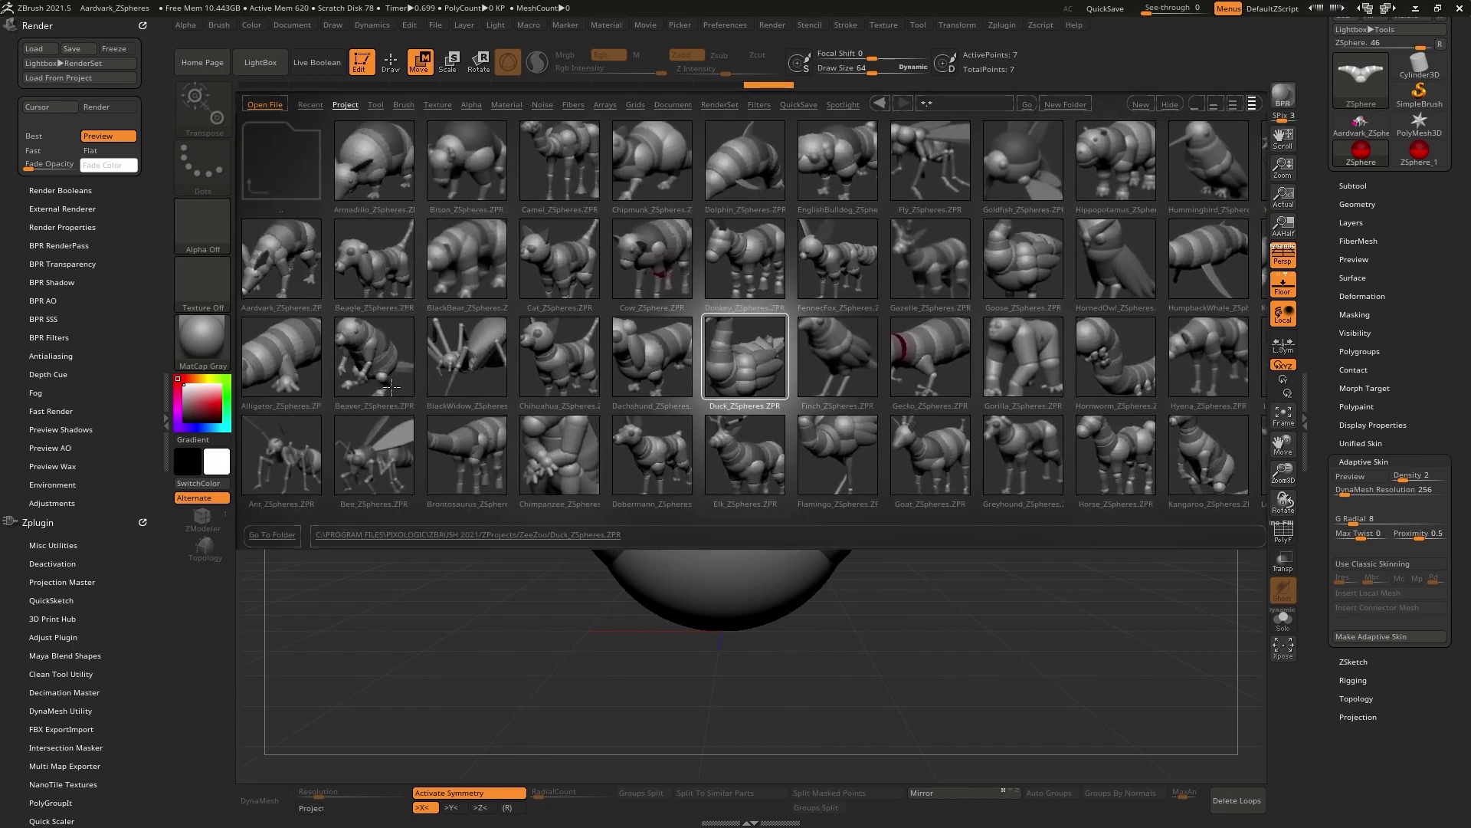
left_click(1366, 129)
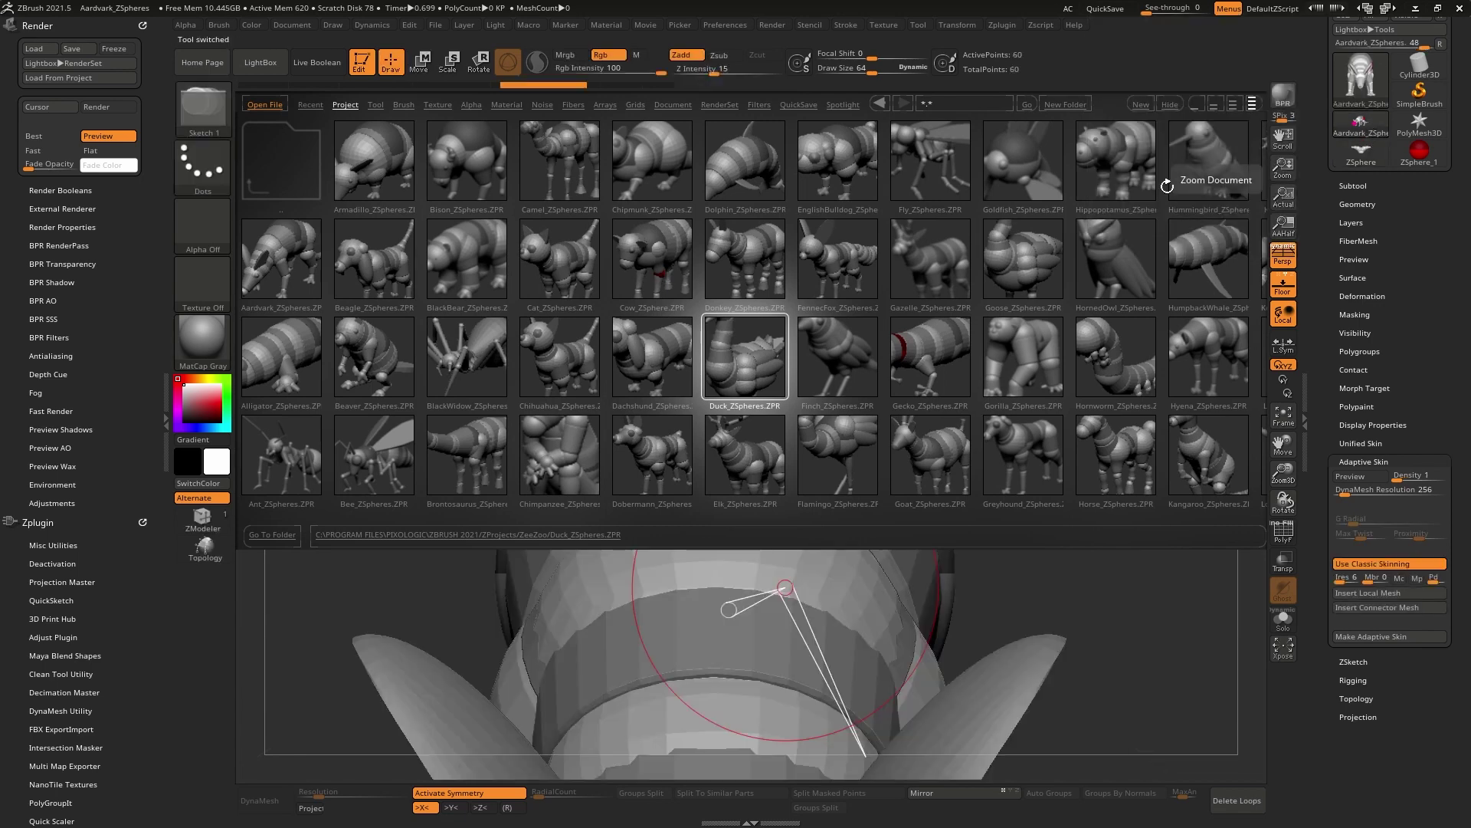
left_click(259, 62)
Orbit around the aardvark, turning the Adaptive Skin preview on and then off.
right_click_drag(925, 324, 935, 277)
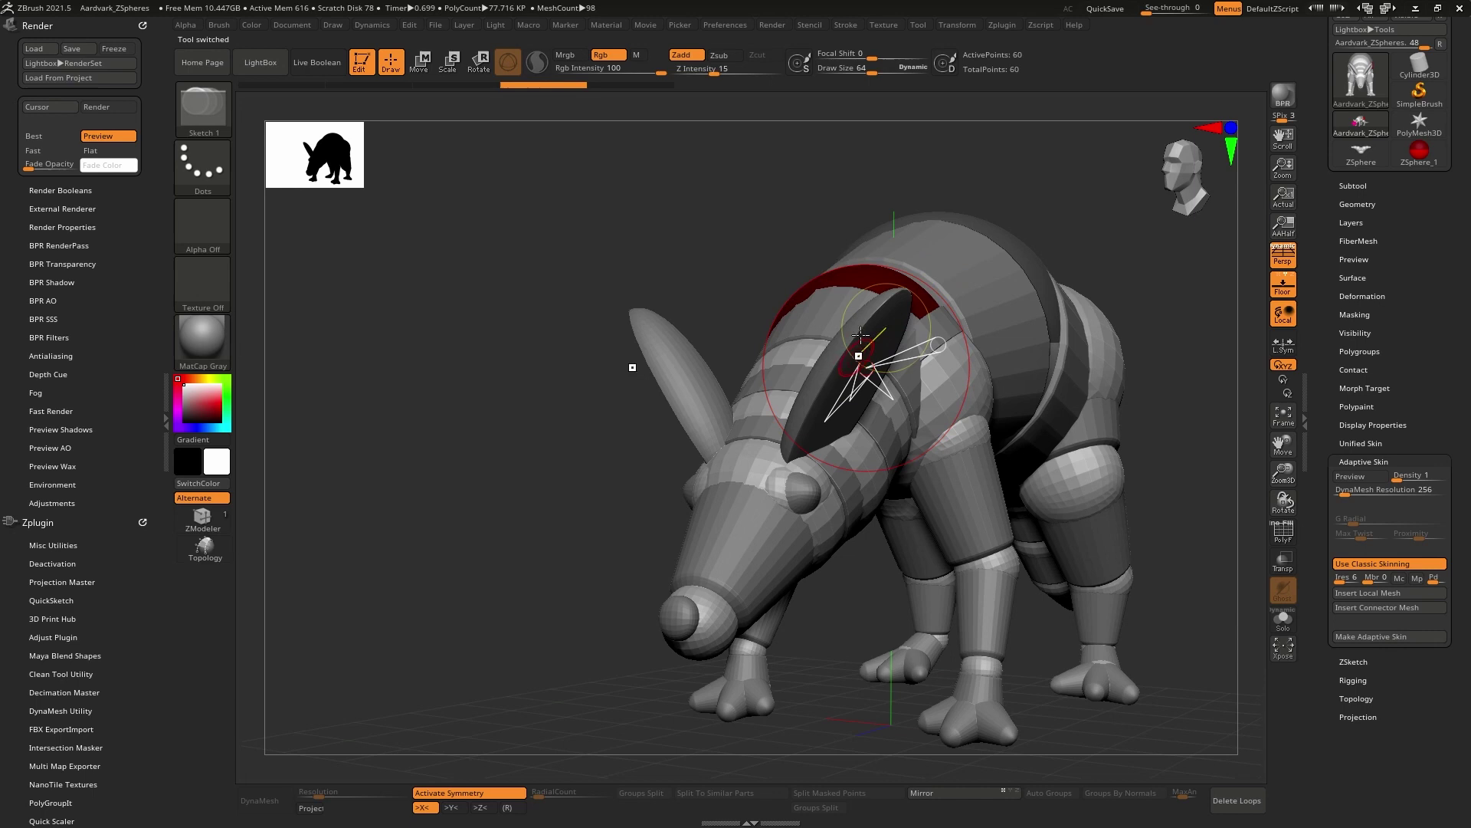
left_click_drag(870, 348, 1016, 377)
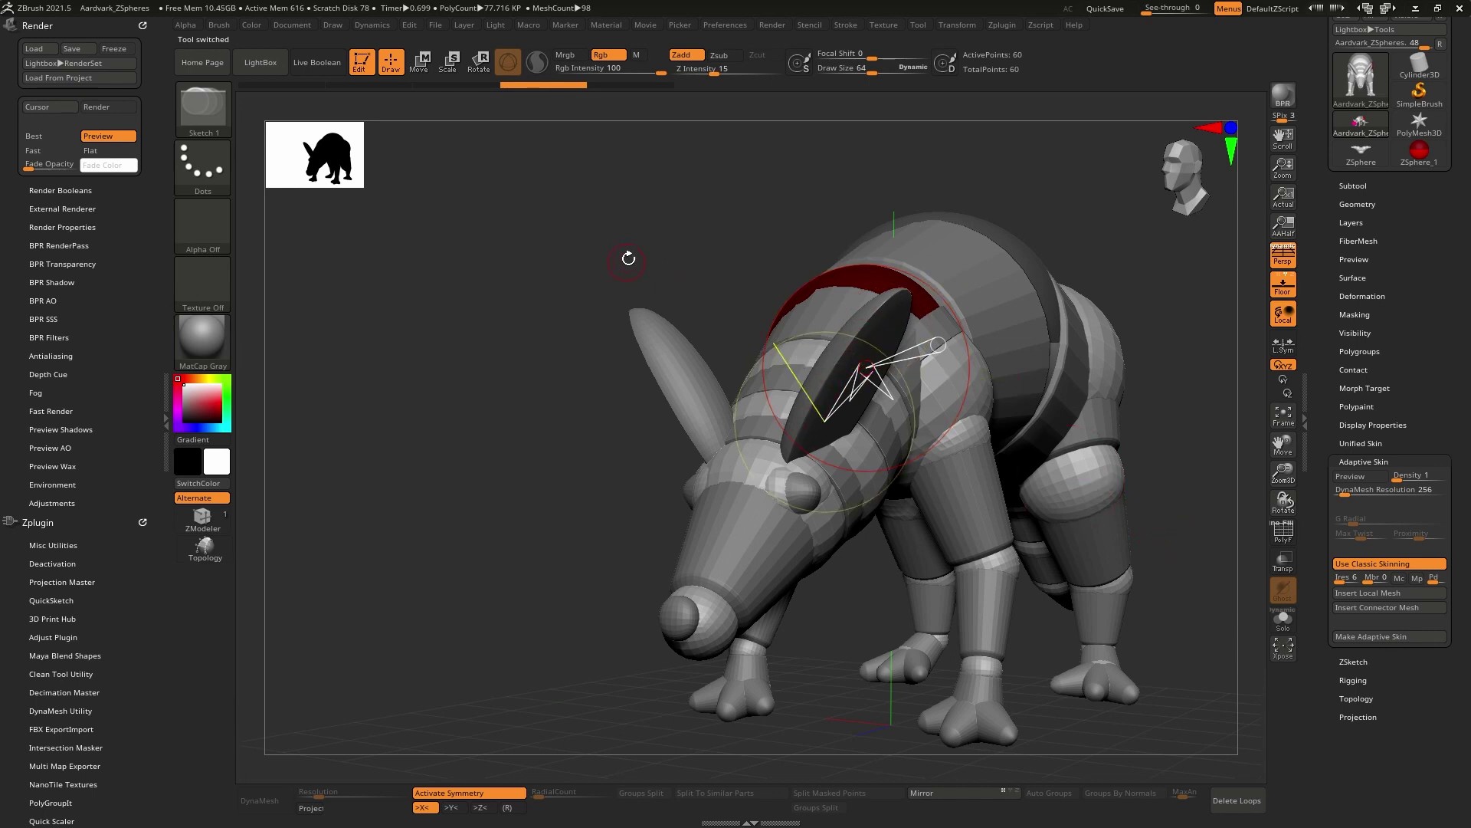
right_click_drag(483, 344, 438, 357)
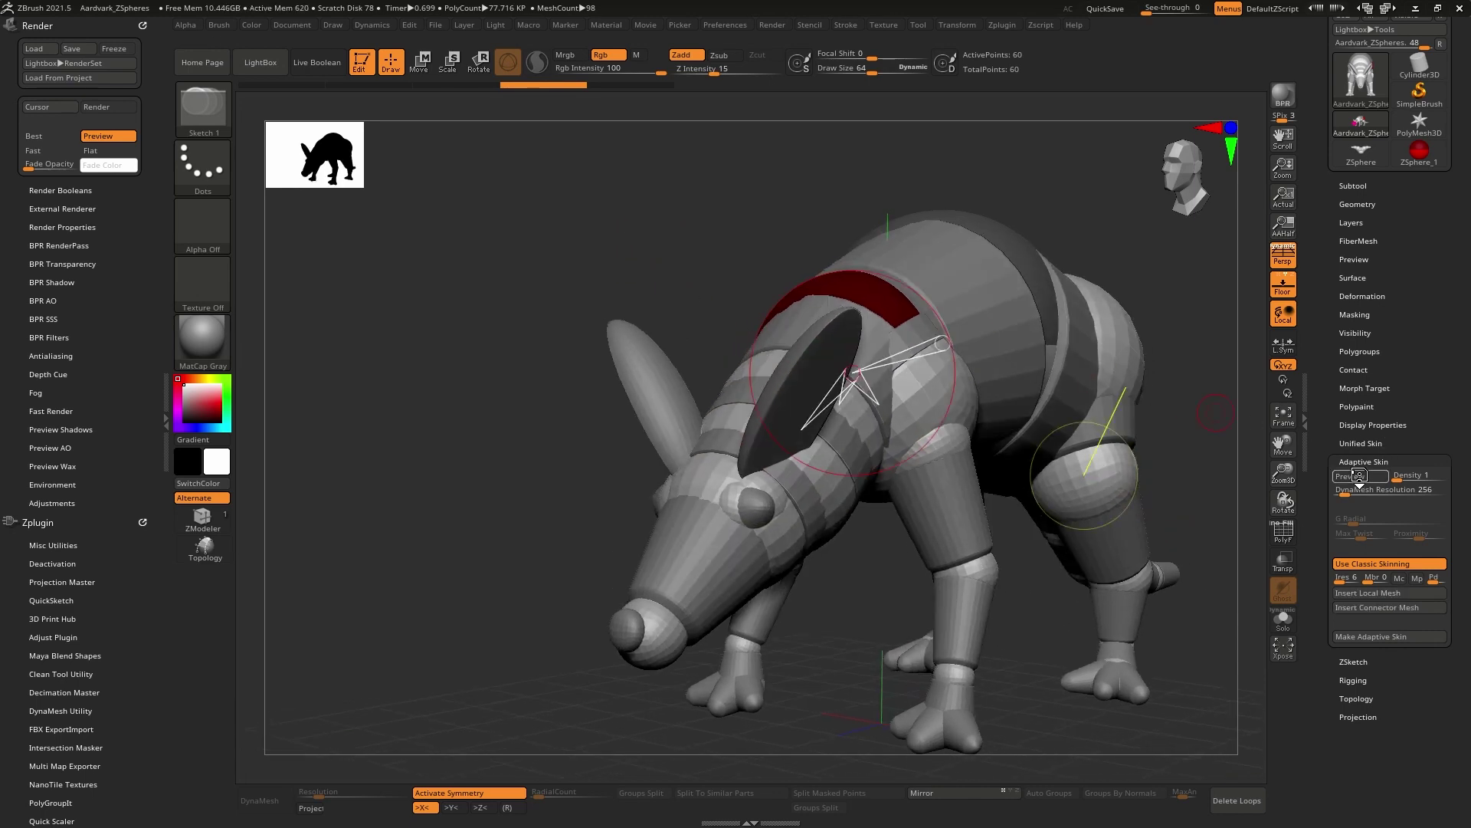
left_click(1360, 475)
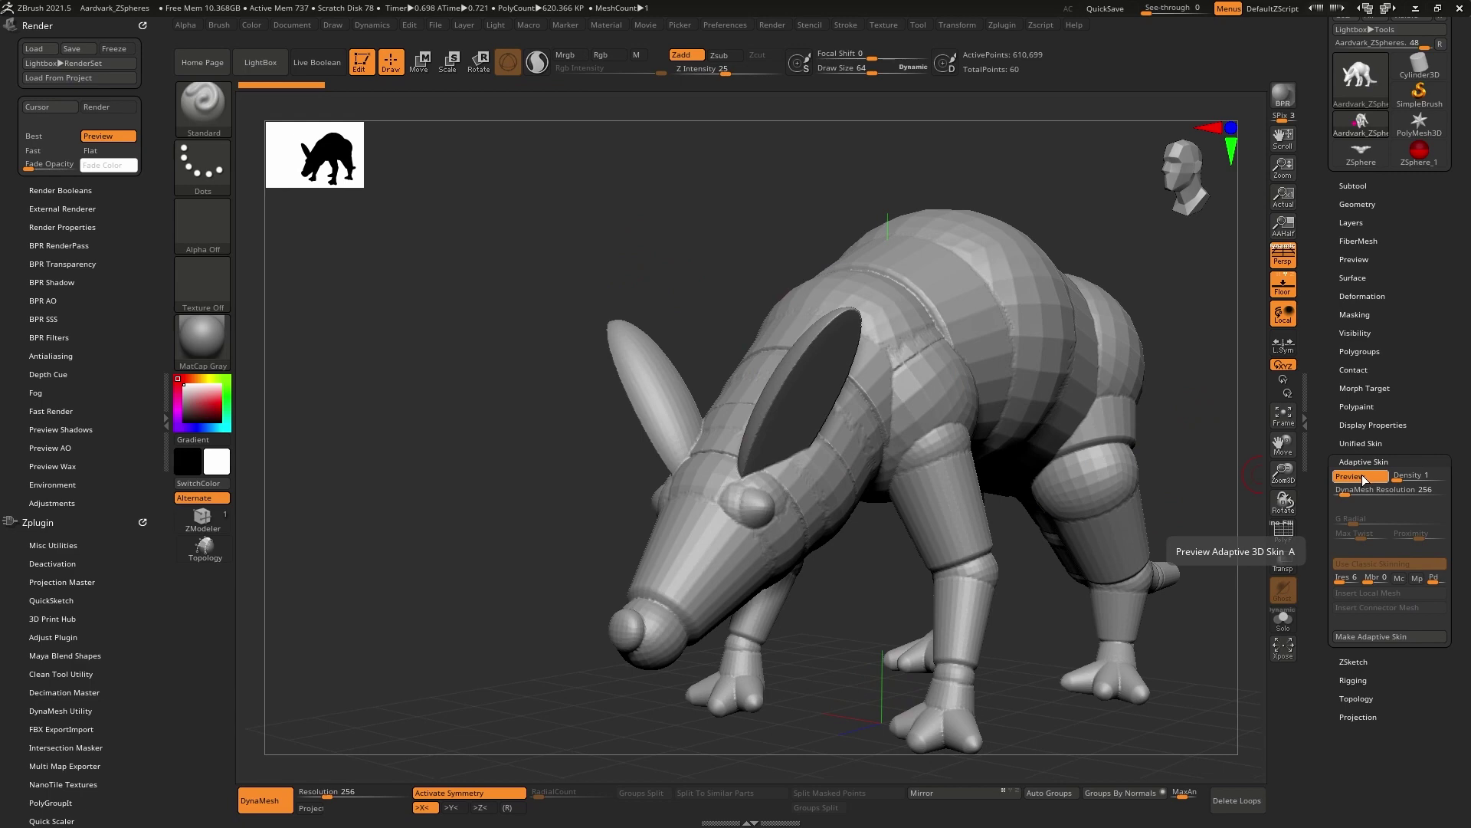
key("a")
right_click_drag(608, 214, 652, 214)
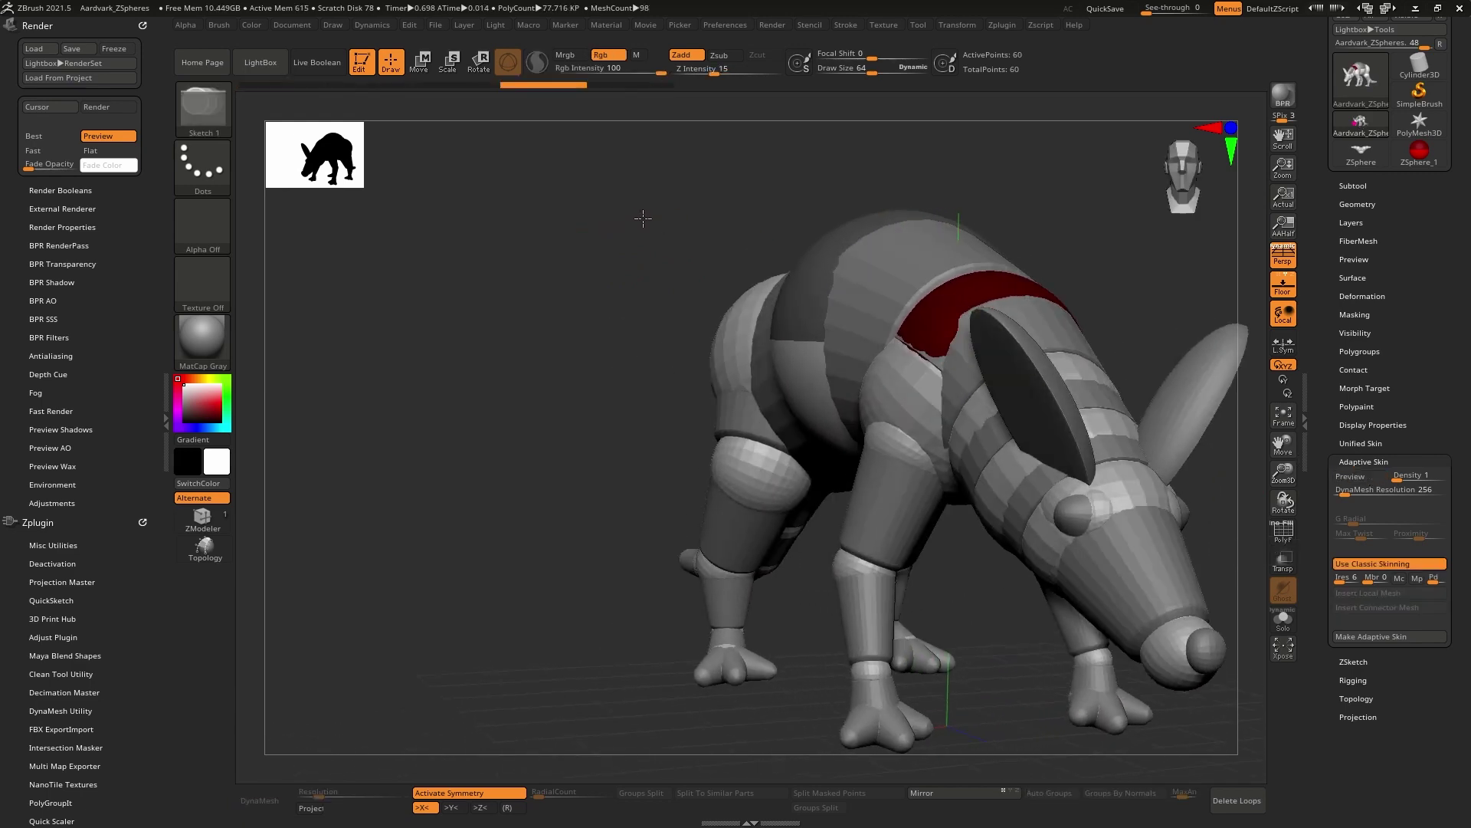
mouse_move(1104, 328)
right_mouse_down()
mouse_move(1156, 359)
mouse_move(1115, 363)
right_mouse_up()
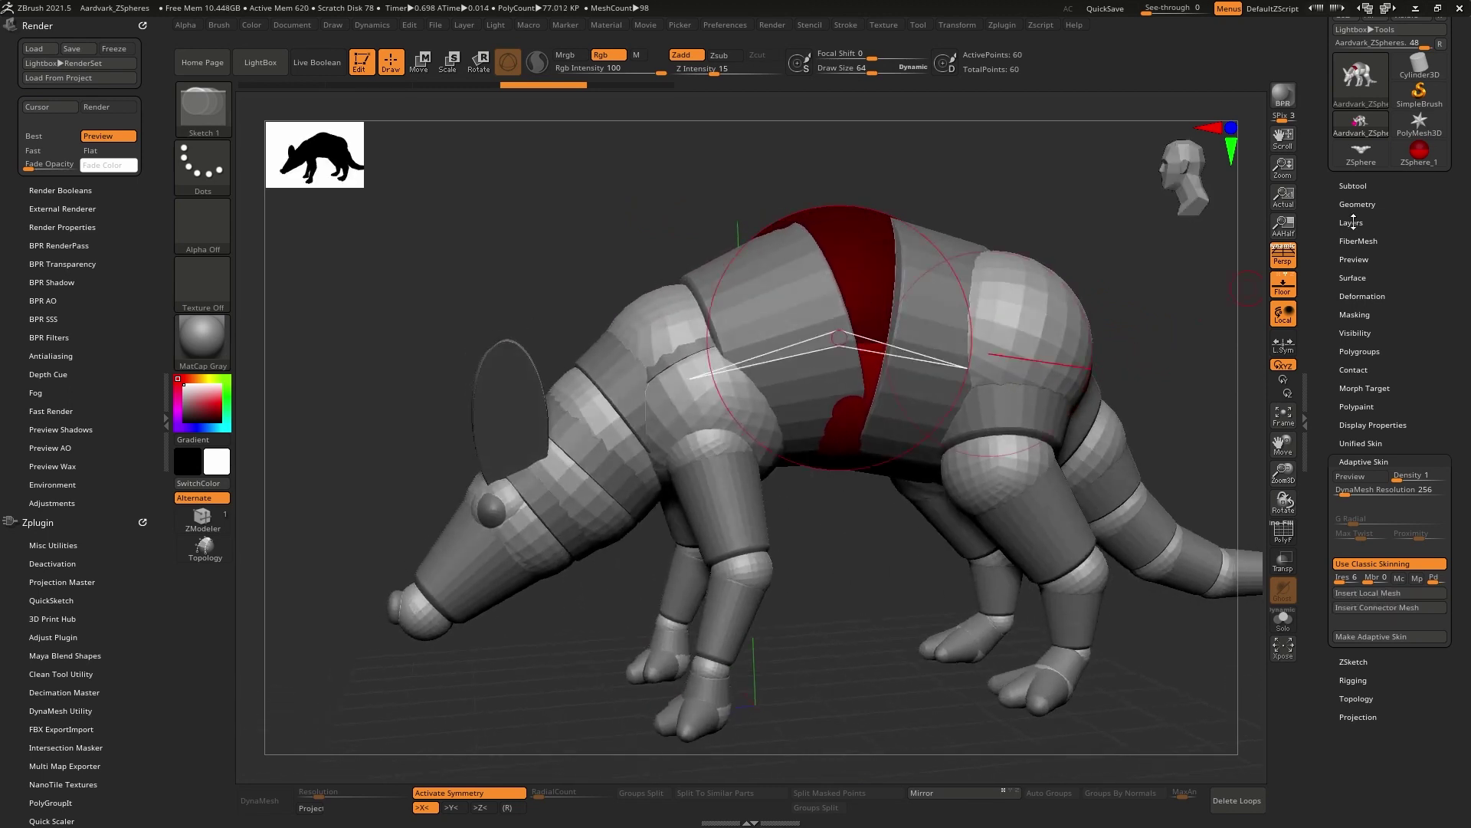
left_click(1361, 154)
right_click_drag(920, 317, 966, 375)
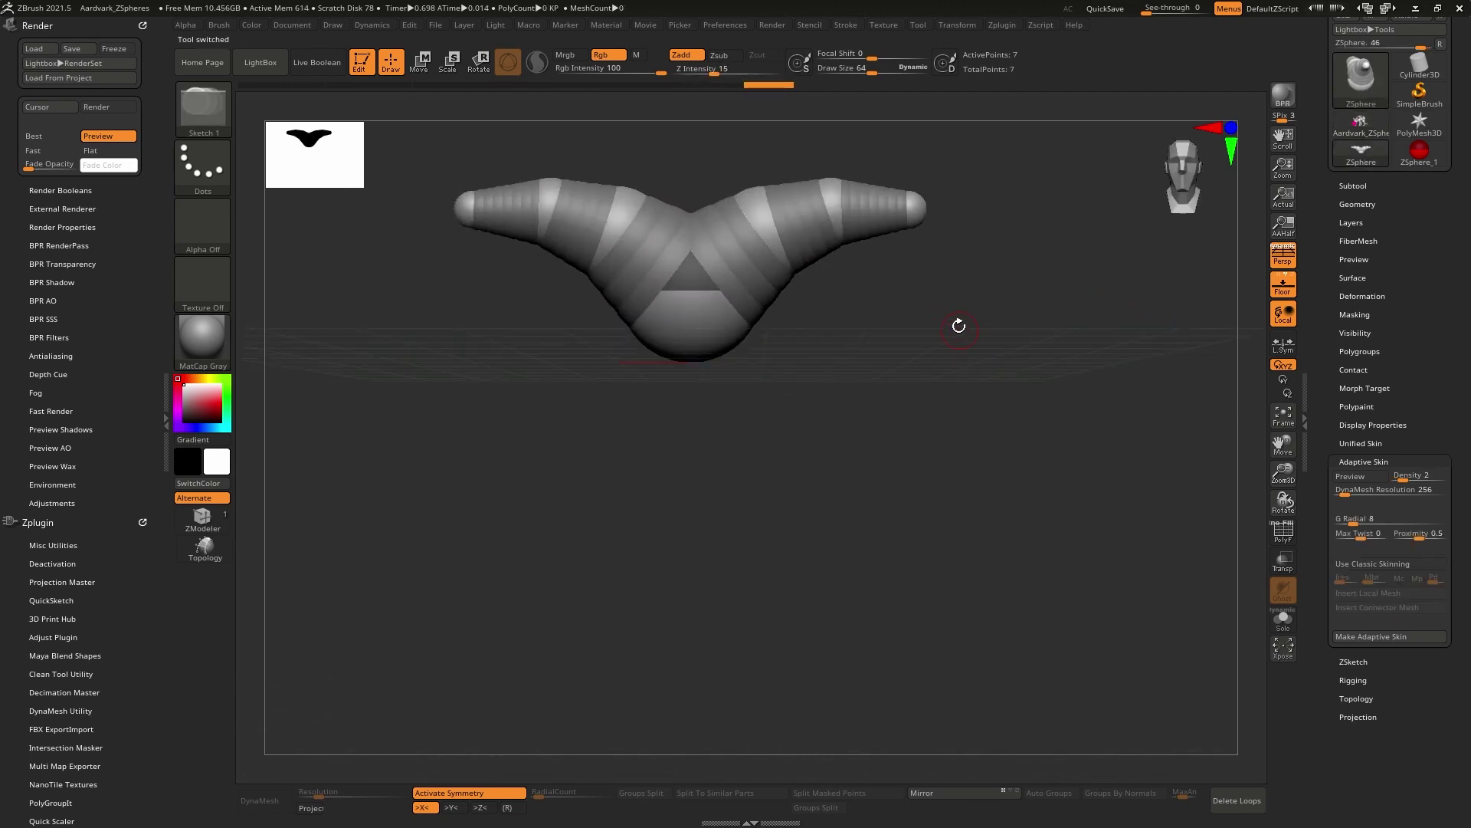
right_click_drag(949, 291, 905, 398)
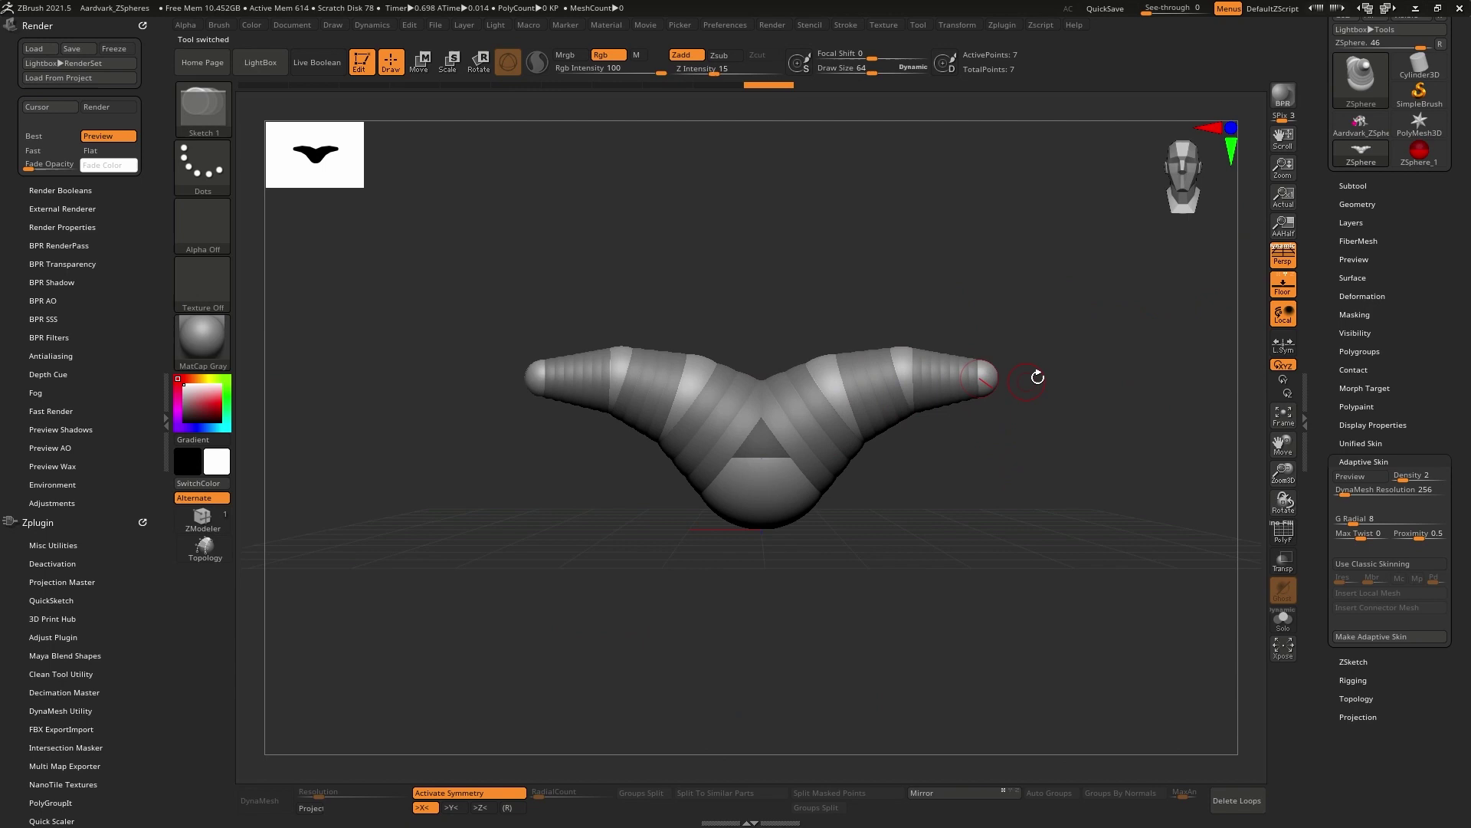
left_click(1361, 125)
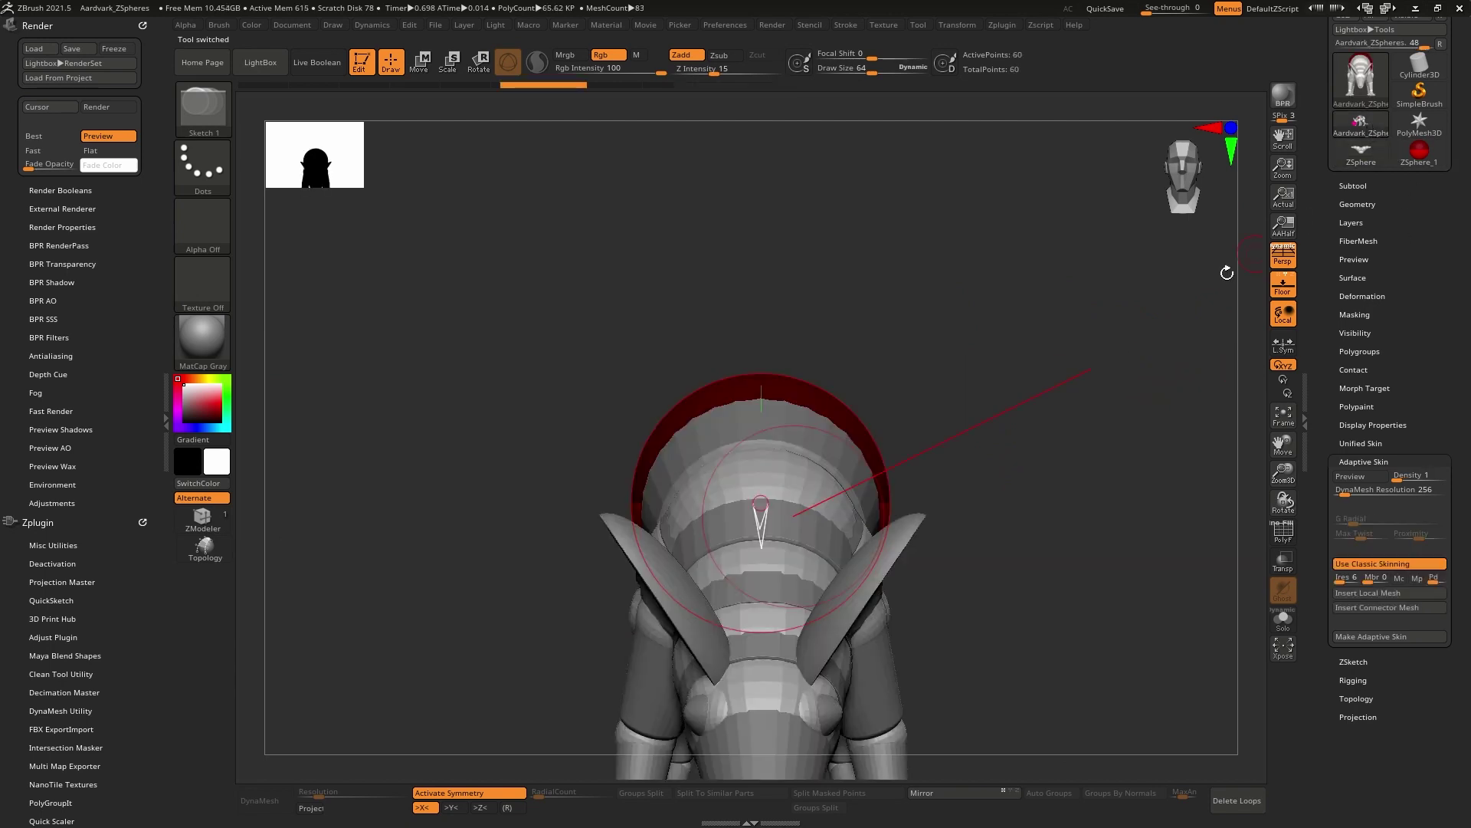
mouse_move(1106, 569)
right_mouse_down()
mouse_move(1064, 444)
mouse_move(1134, 418)
mouse_move(1113, 383)
mouse_move(1136, 397)
mouse_move(1094, 398)
right_mouse_up()
left_click(1064, 444)
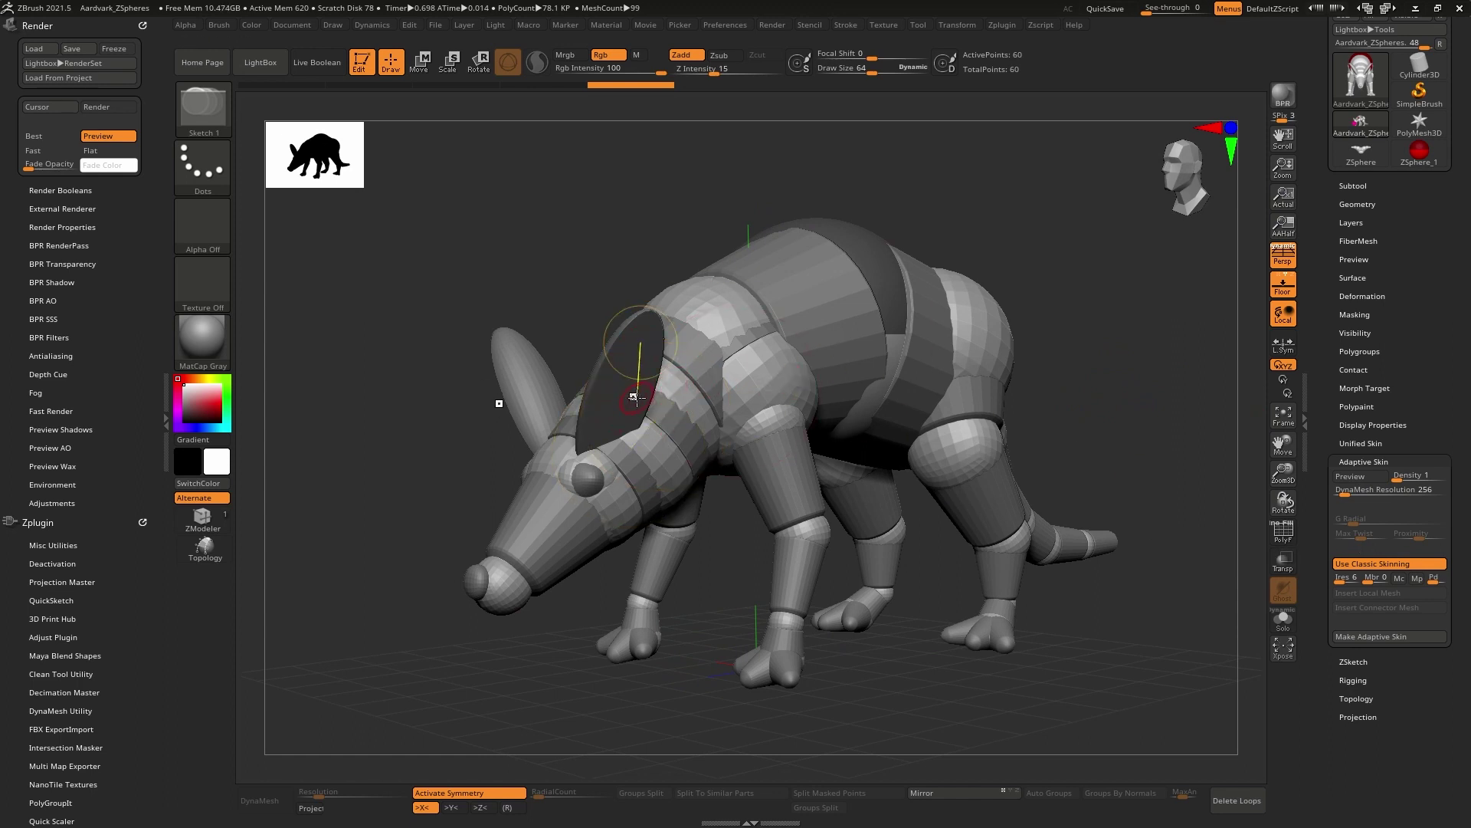
key("w")
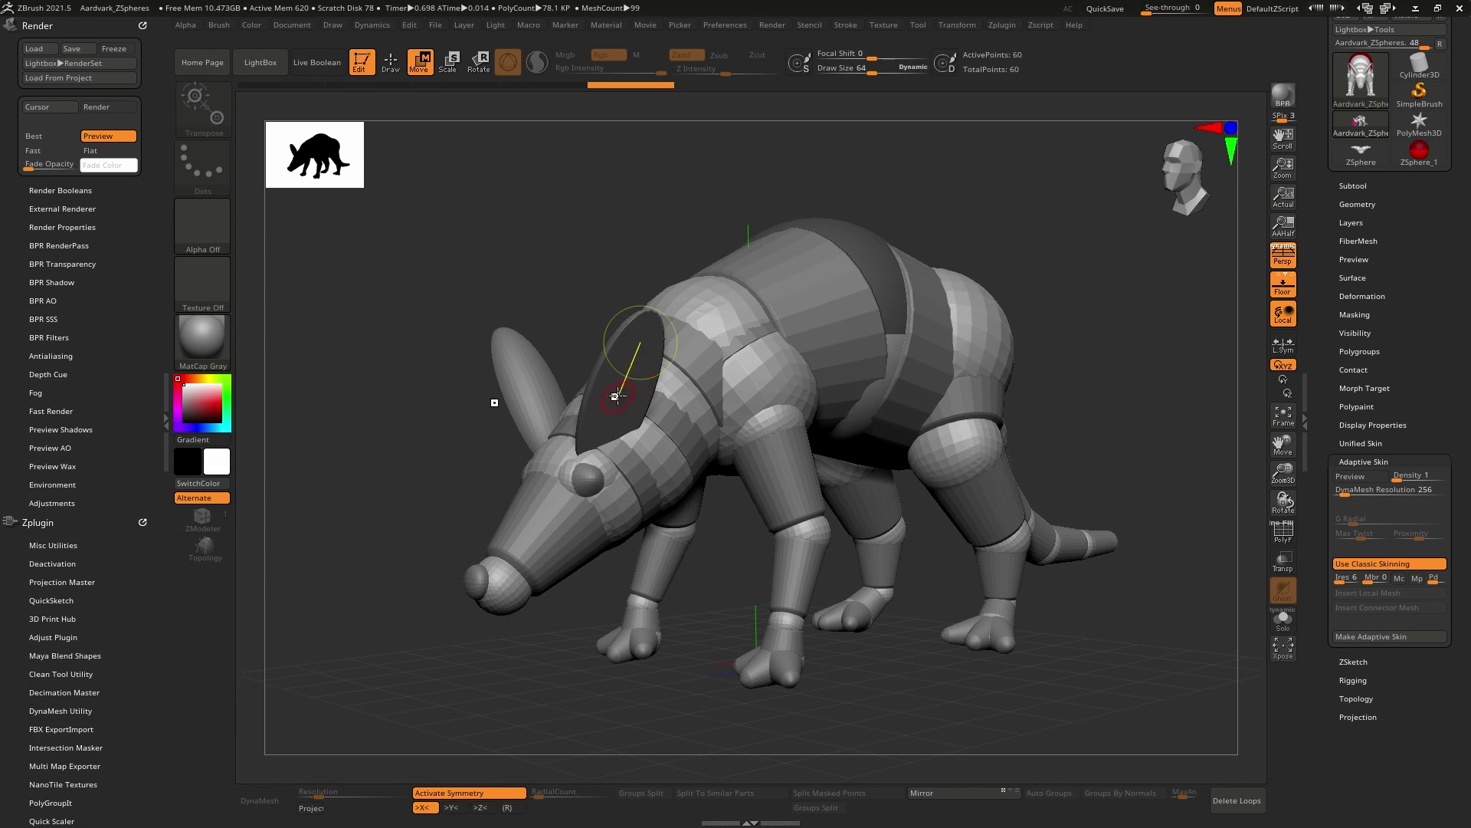
left_click(616, 396)
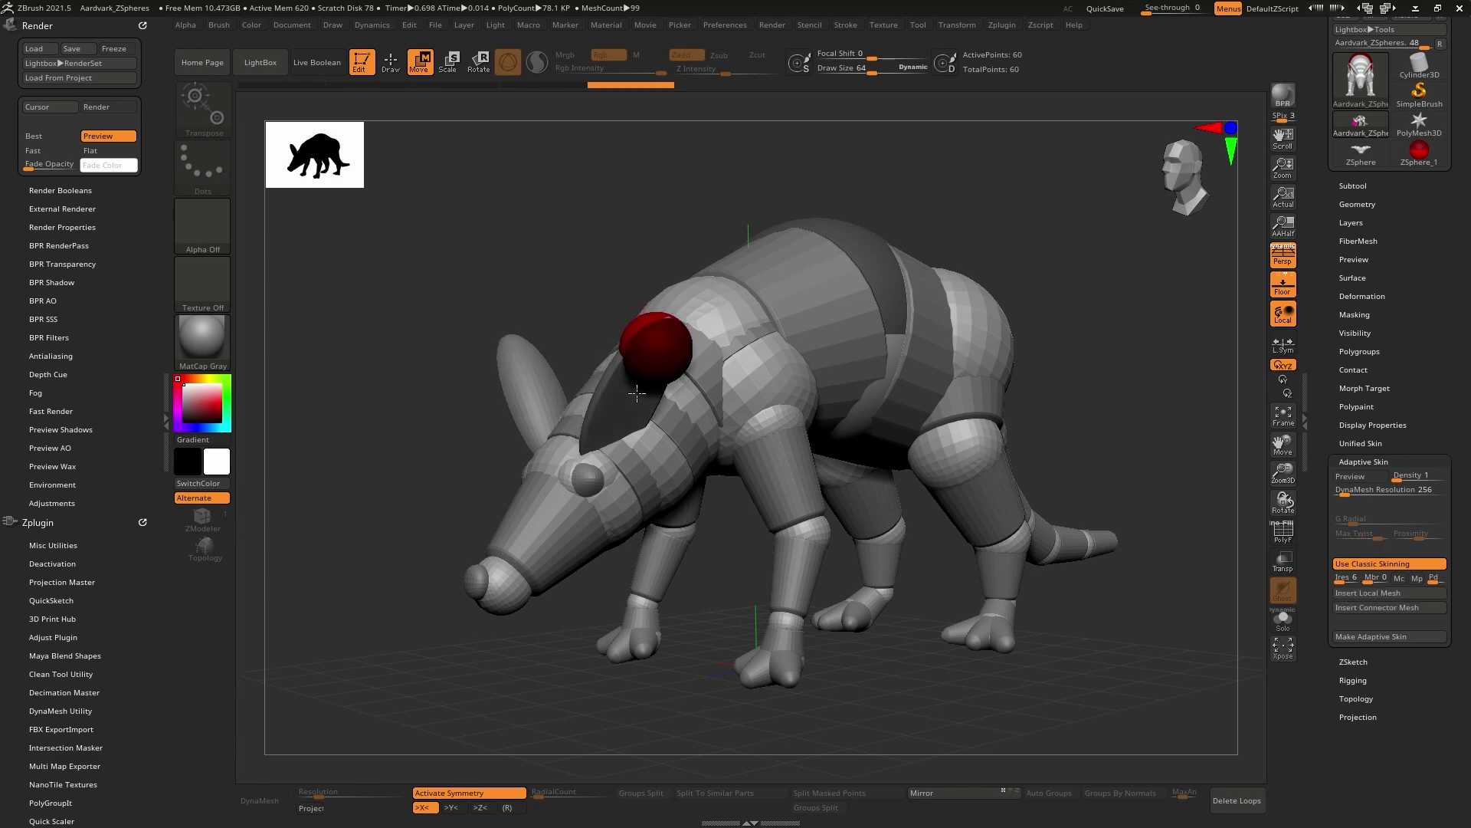
left_click(817, 318)
mouse_move(819, 322)
left_mouse_down()
mouse_move(876, 335)
mouse_move(788, 350)
left_mouse_up()
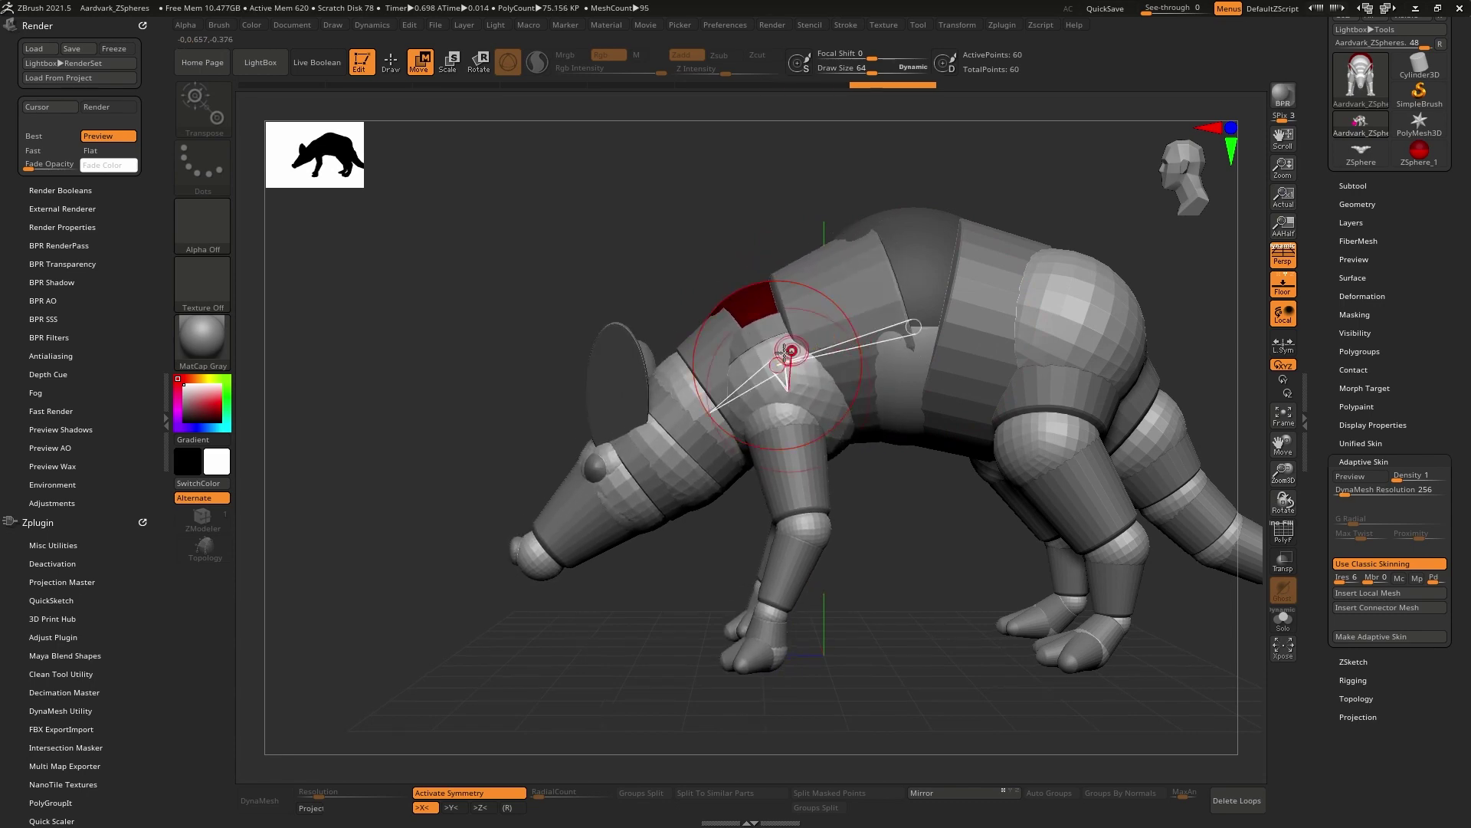
right_click_drag(461, 575, 483, 576)
left_click(897, 322)
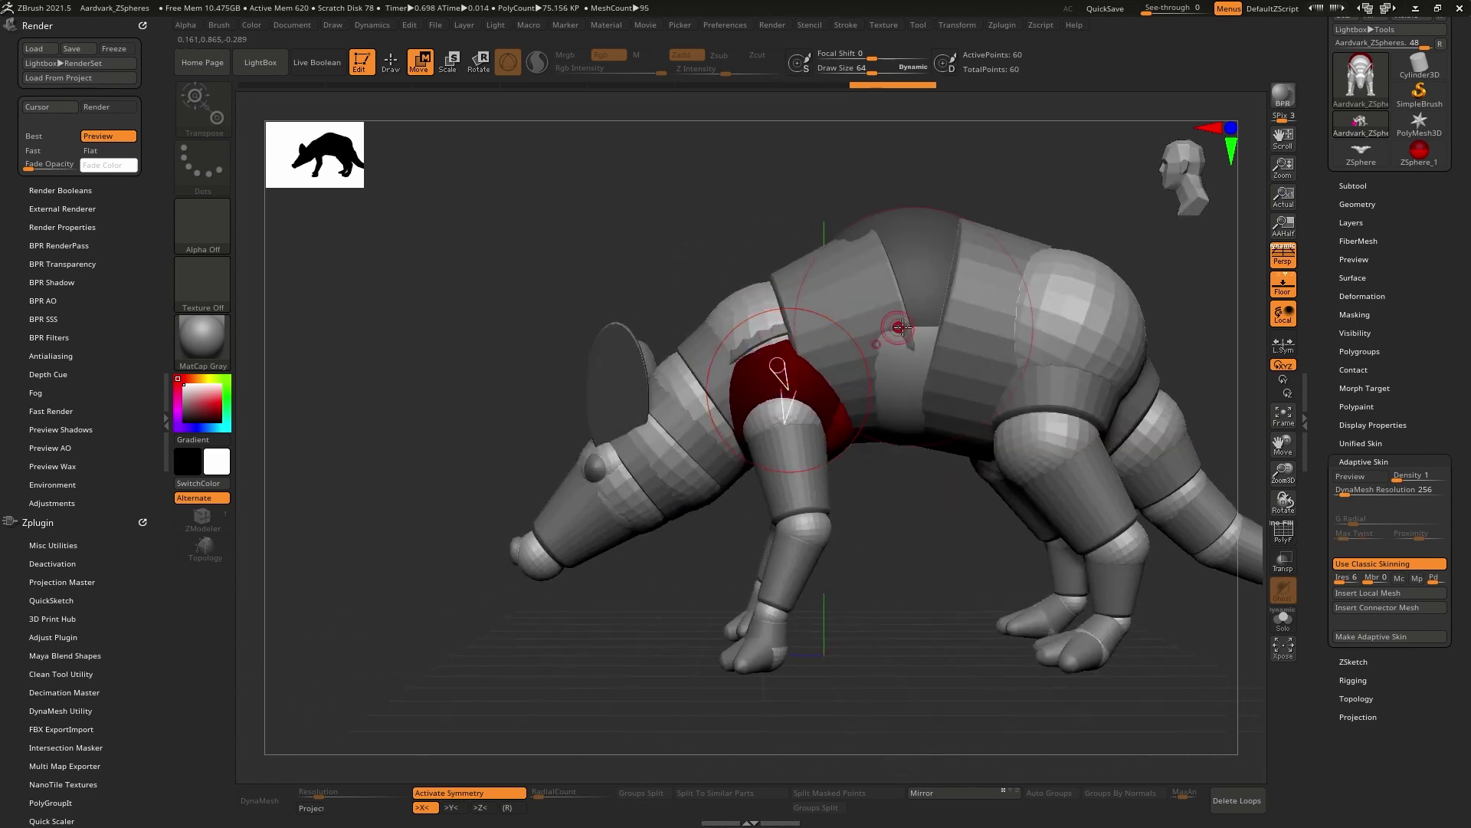
mouse_move(897, 322)
left_mouse_down()
mouse_move(934, 303)
mouse_move(925, 350)
mouse_move(902, 302)
left_mouse_up()
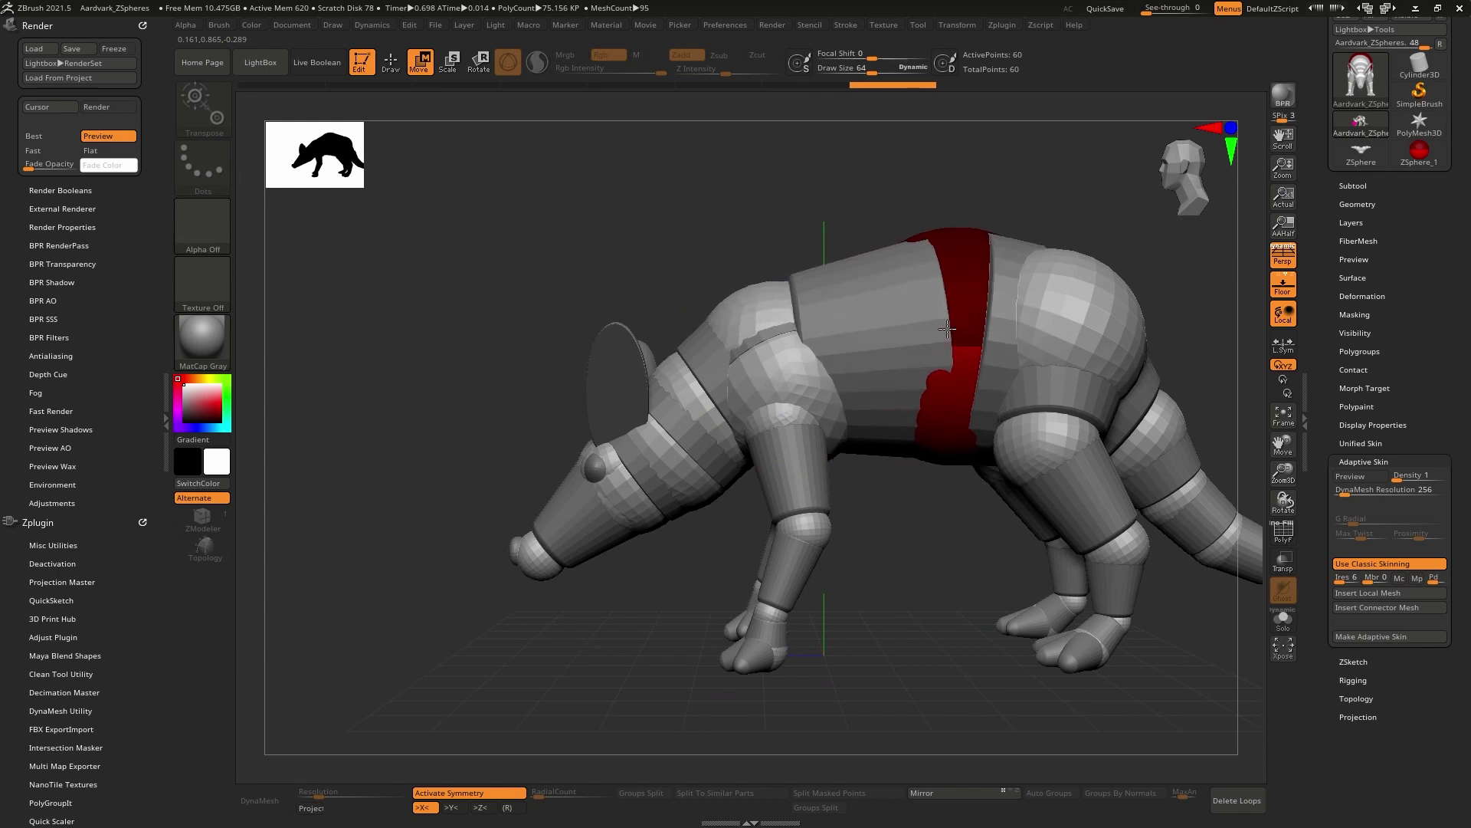
mouse_move(460, 575)
right_mouse_down()
mouse_move(494, 575)
mouse_move(460, 581)
right_mouse_up()
right_click_drag(685, 231, 714, 247)
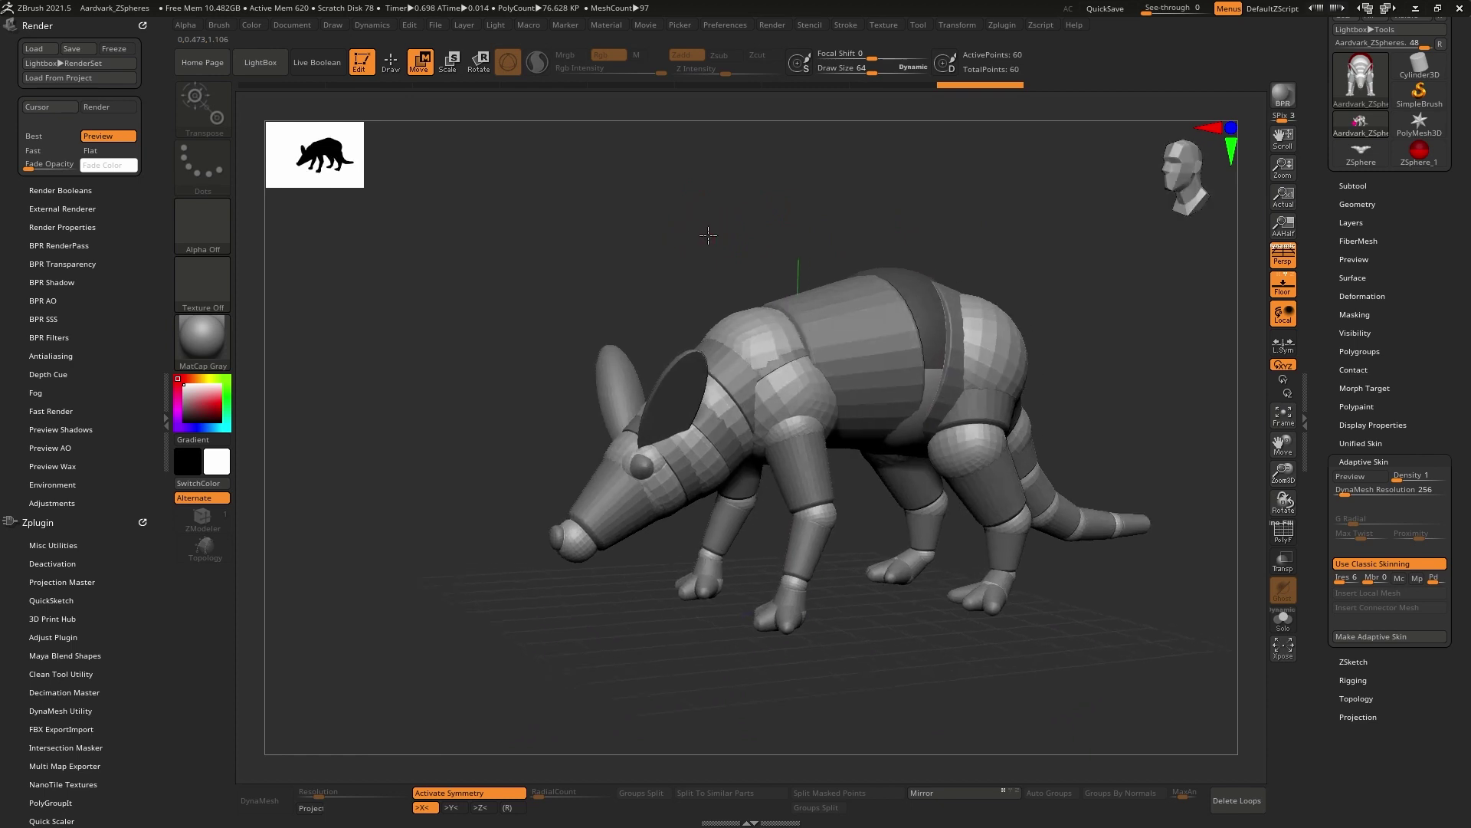
Frame the star mesh, then return to the aardvark armature and view it from the side.
left_click(1418, 122)
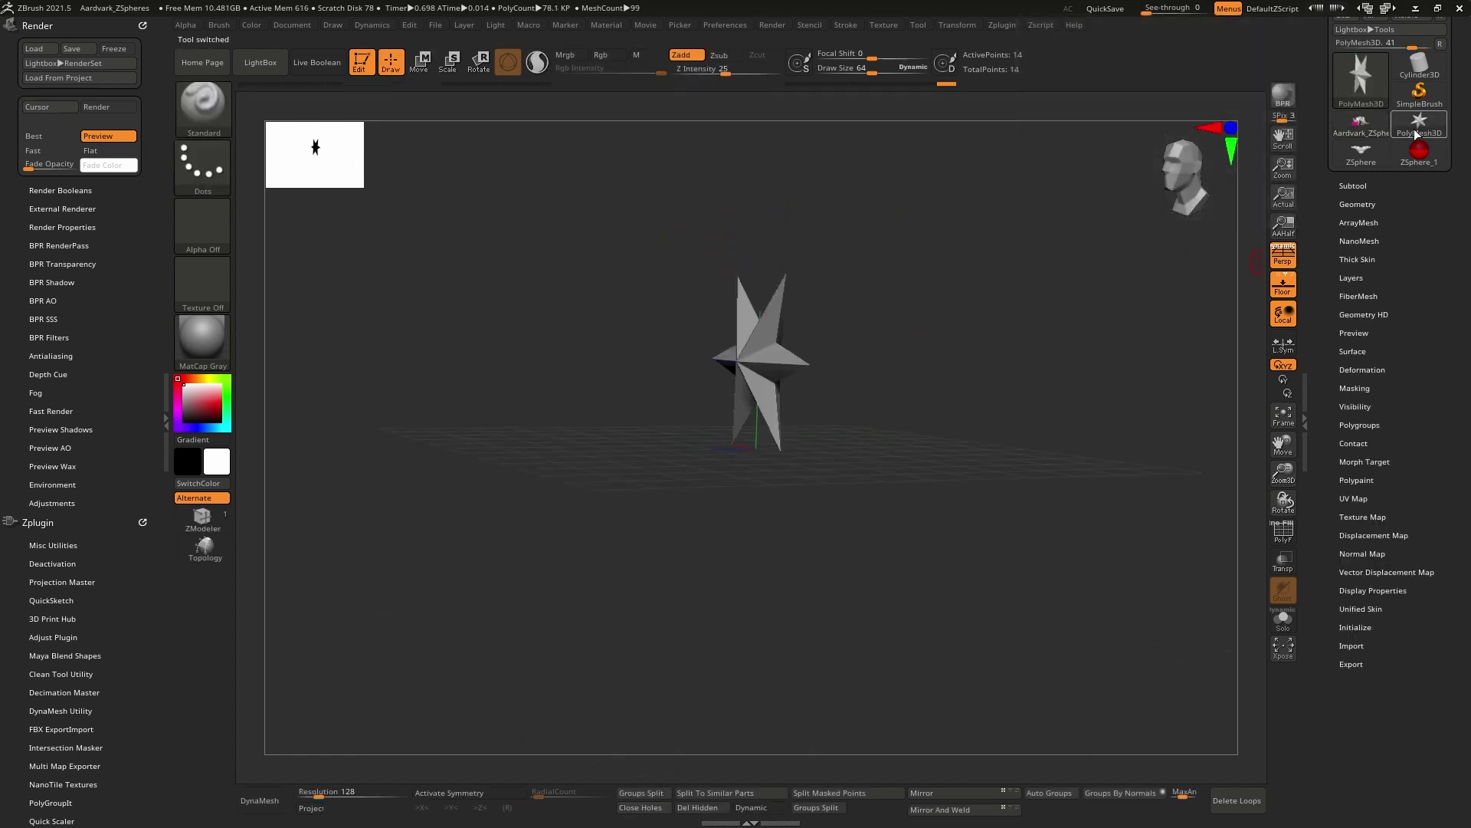
key("f")
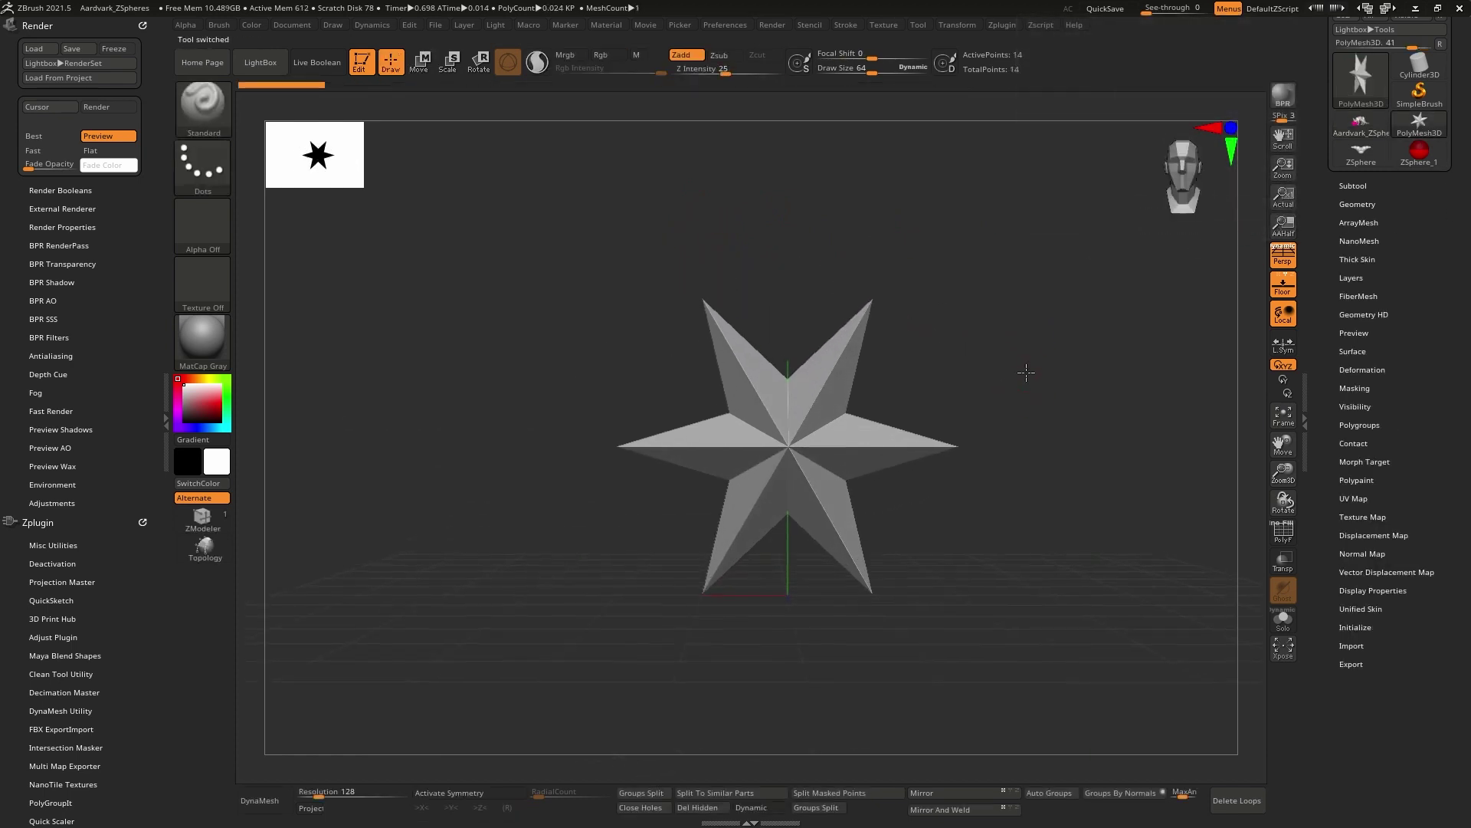
left_click(1363, 123)
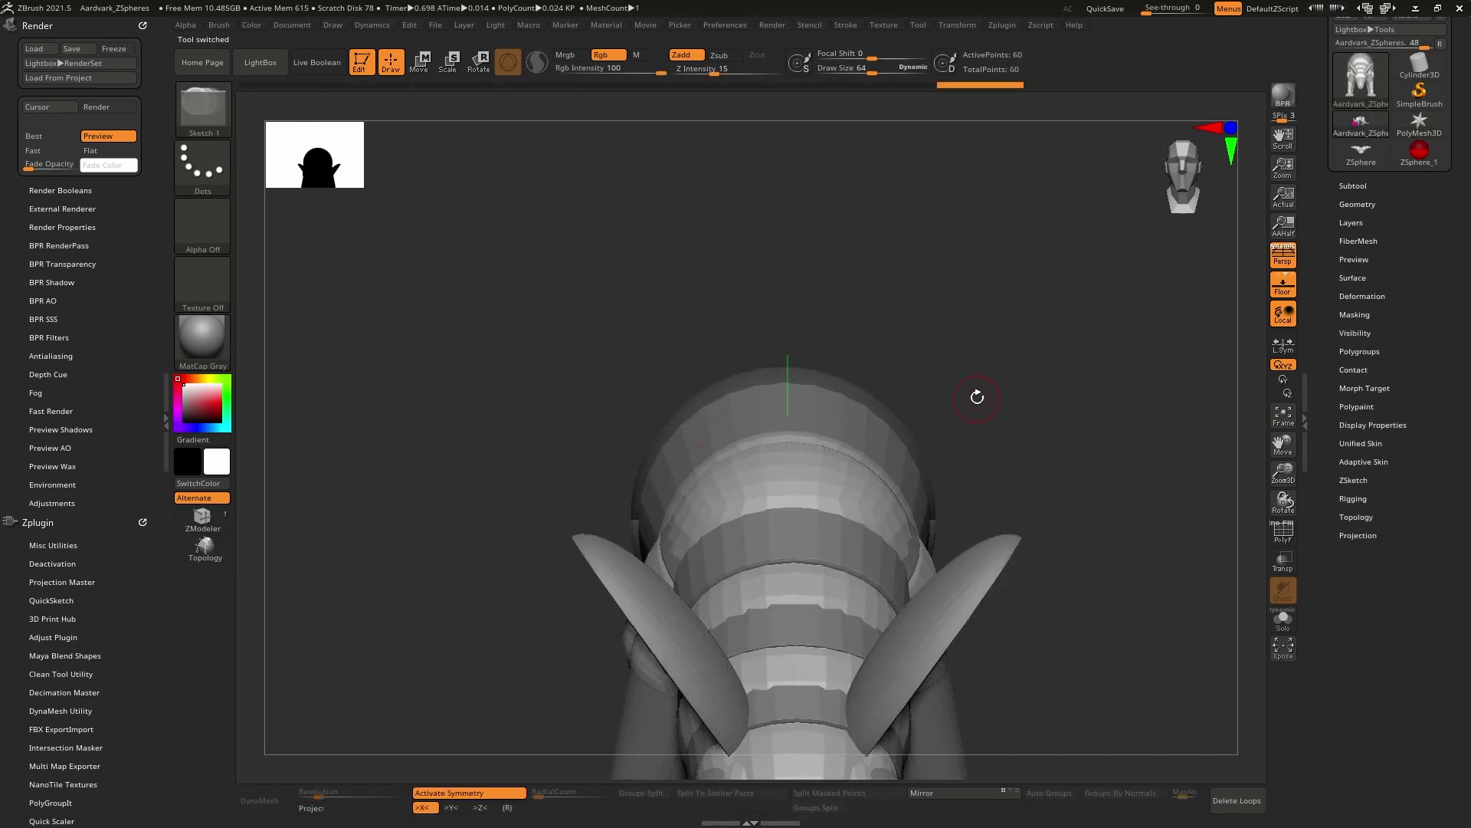
right_click_drag(971, 397, 1035, 392)
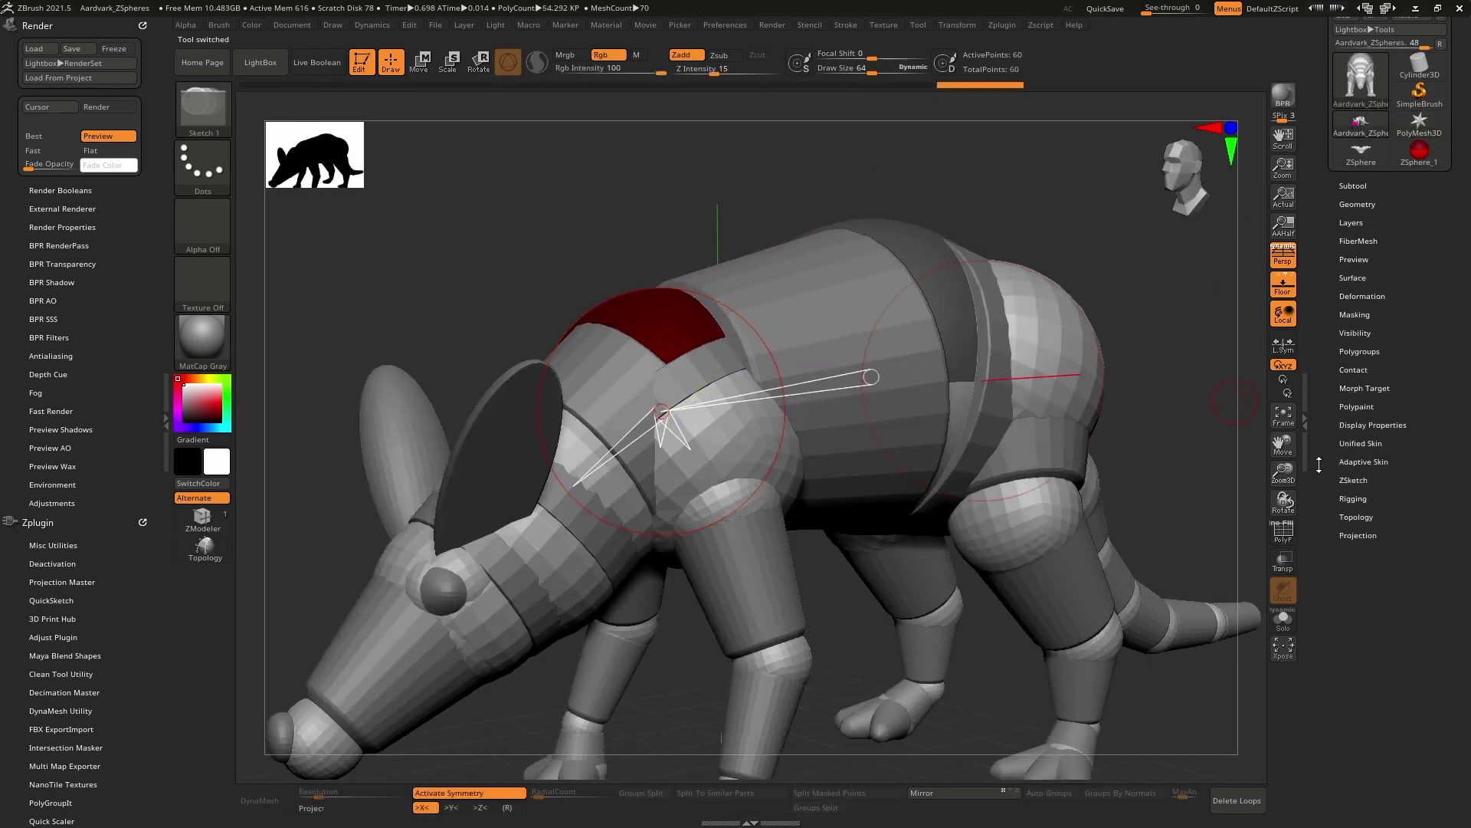
Insert the PolyMesh3D star as a connector mesh on the rear torso ZSphere.
left_click(1363, 460)
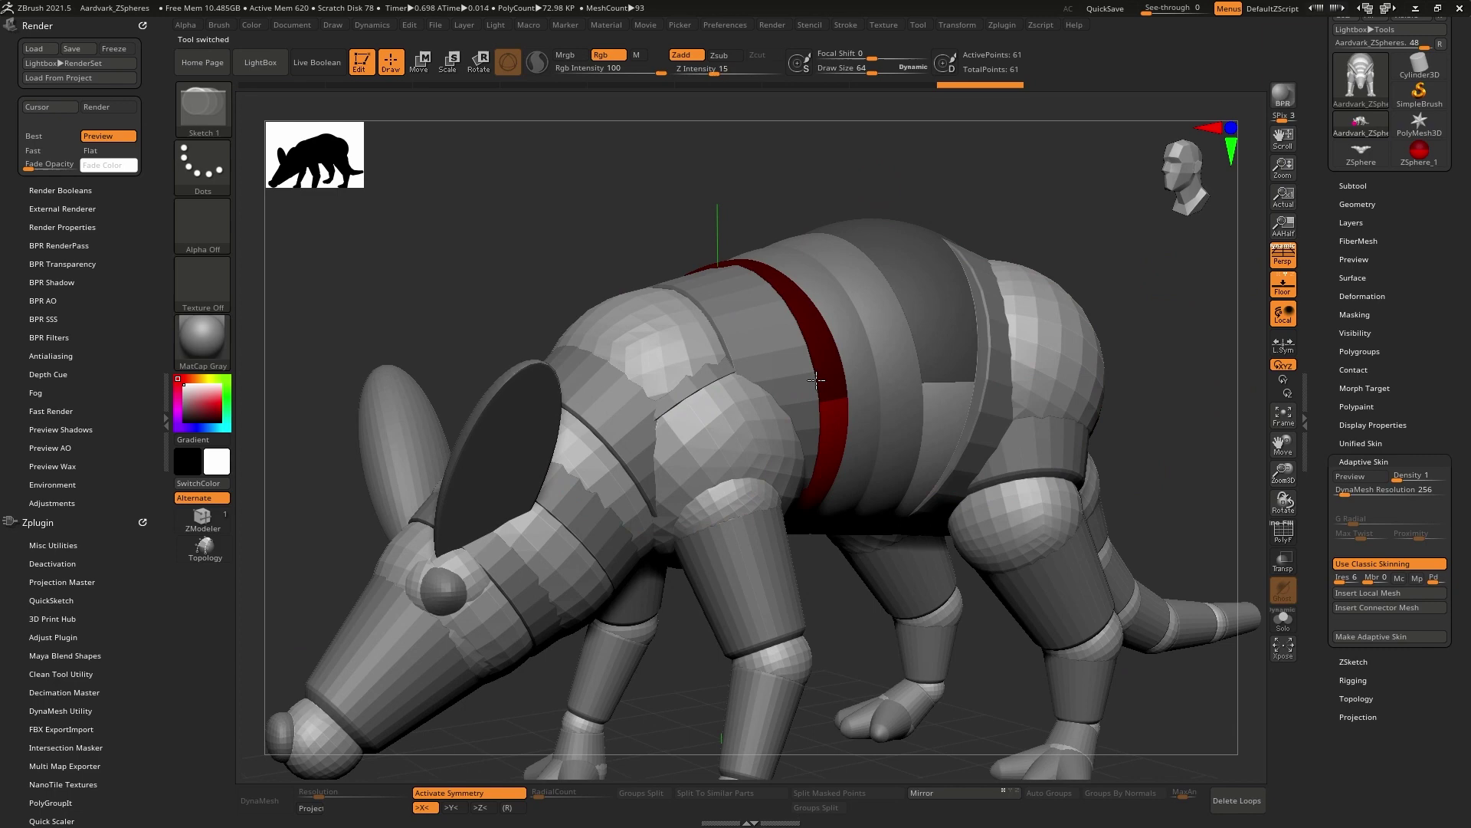
mouse_move(818, 380)
left_mouse_down()
mouse_move(831, 389)
mouse_move(758, 393)
left_mouse_up()
key("w")
left_click(753, 393)
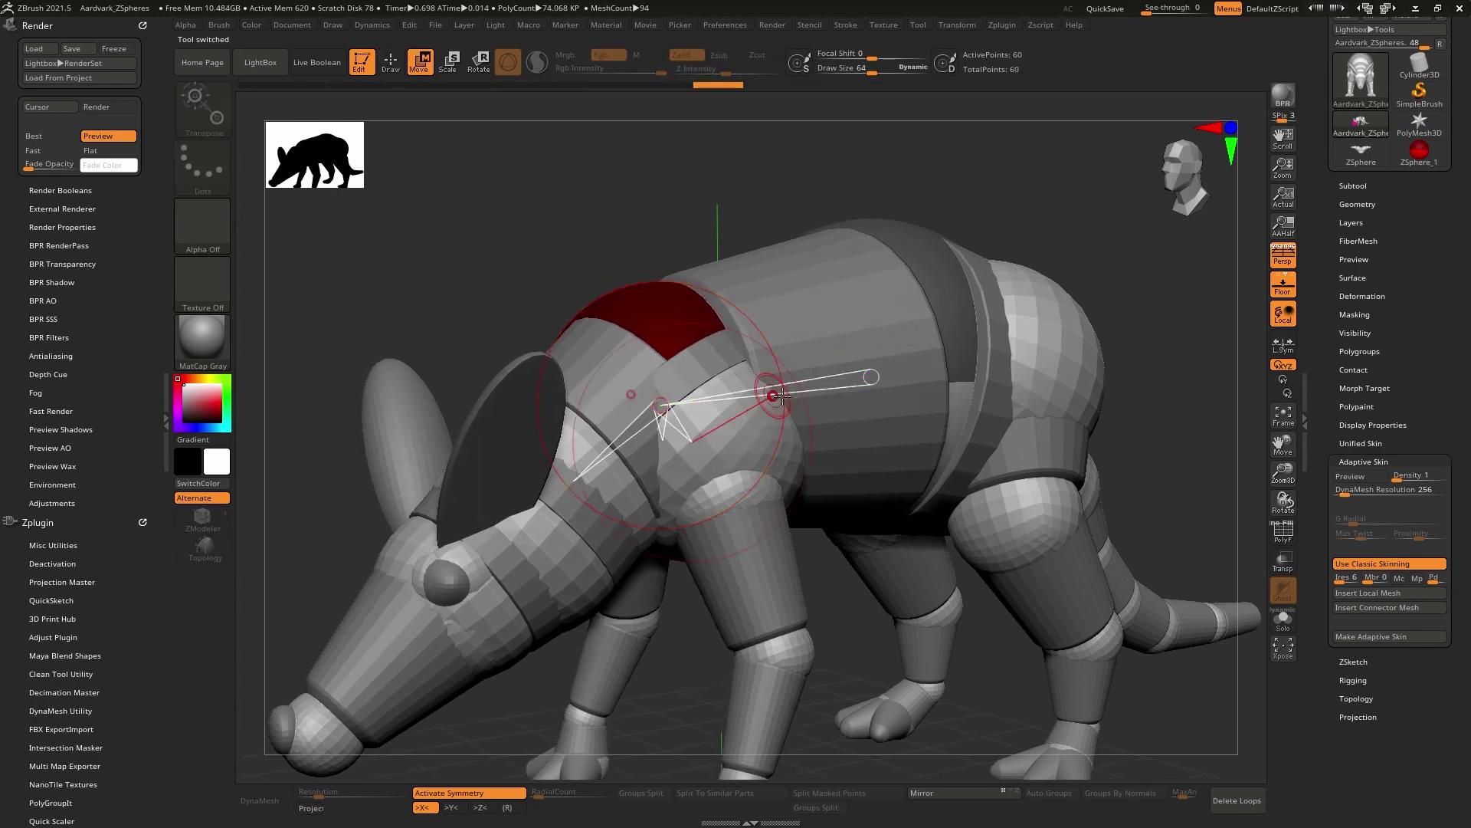
left_click(1385, 609)
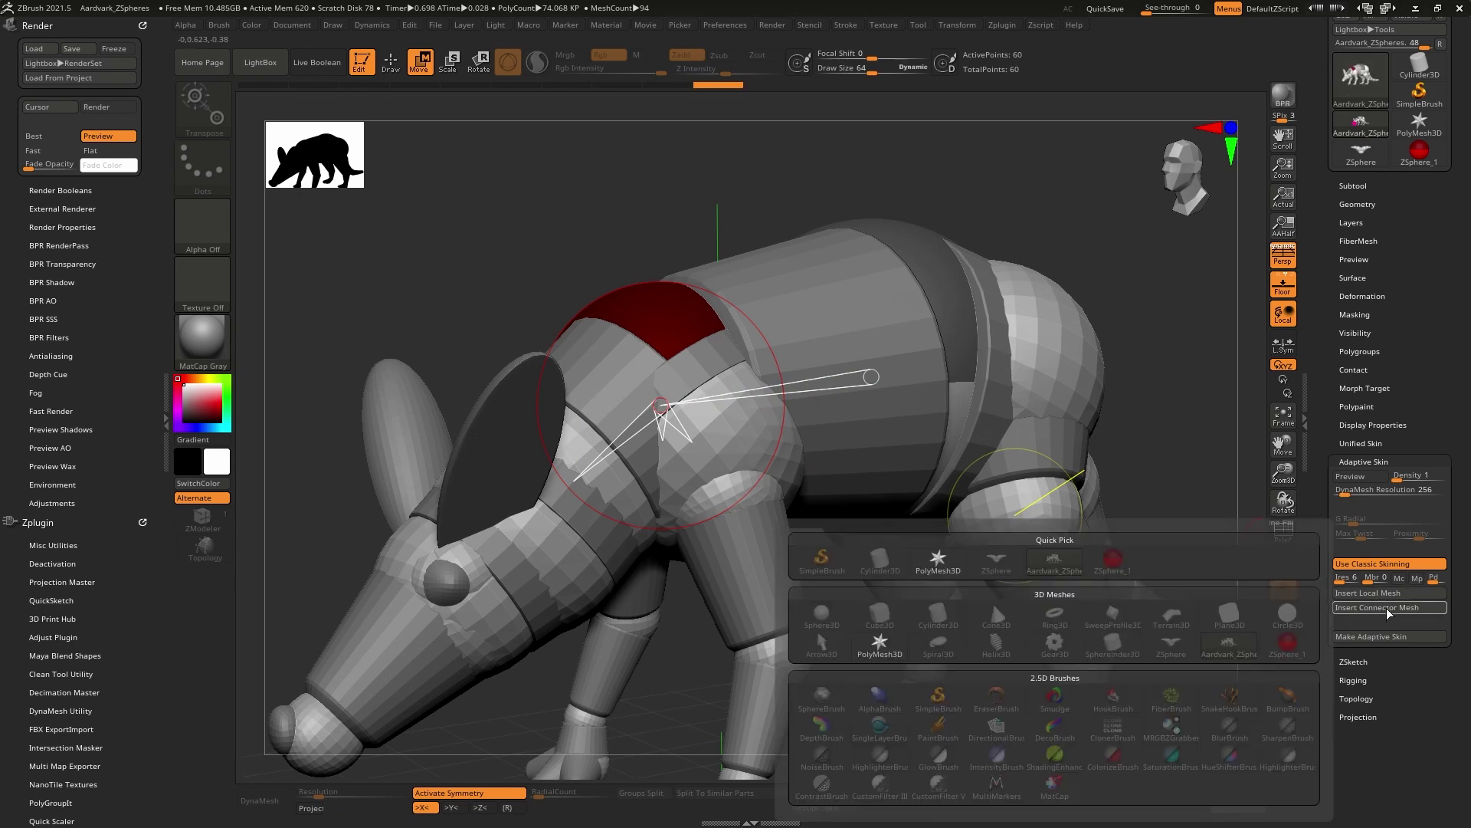
left_click(879, 643)
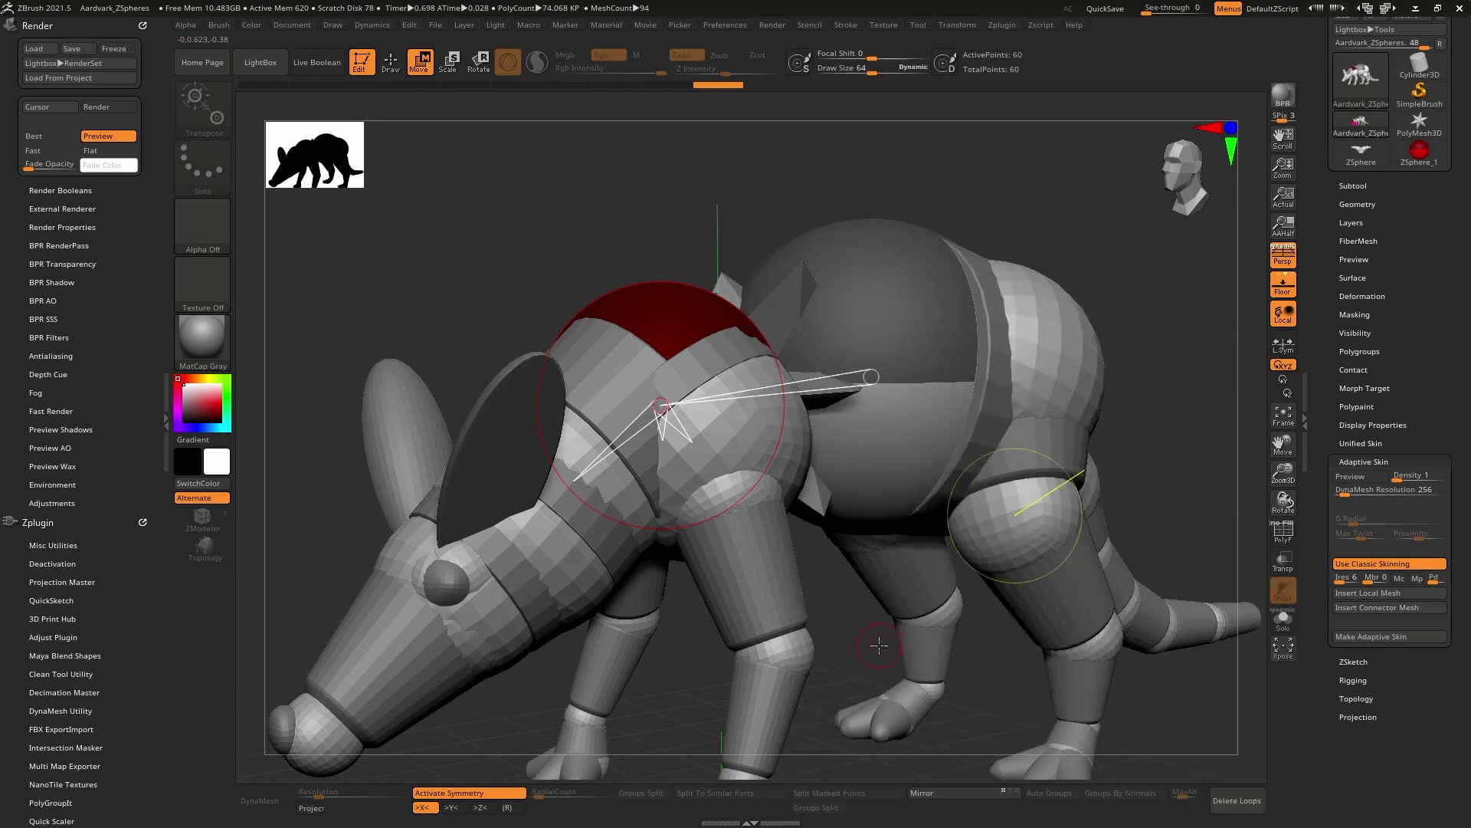
mouse_move(879, 642)
left_mouse_down()
mouse_move(770, 234)
mouse_move(761, 343)
left_mouse_up()
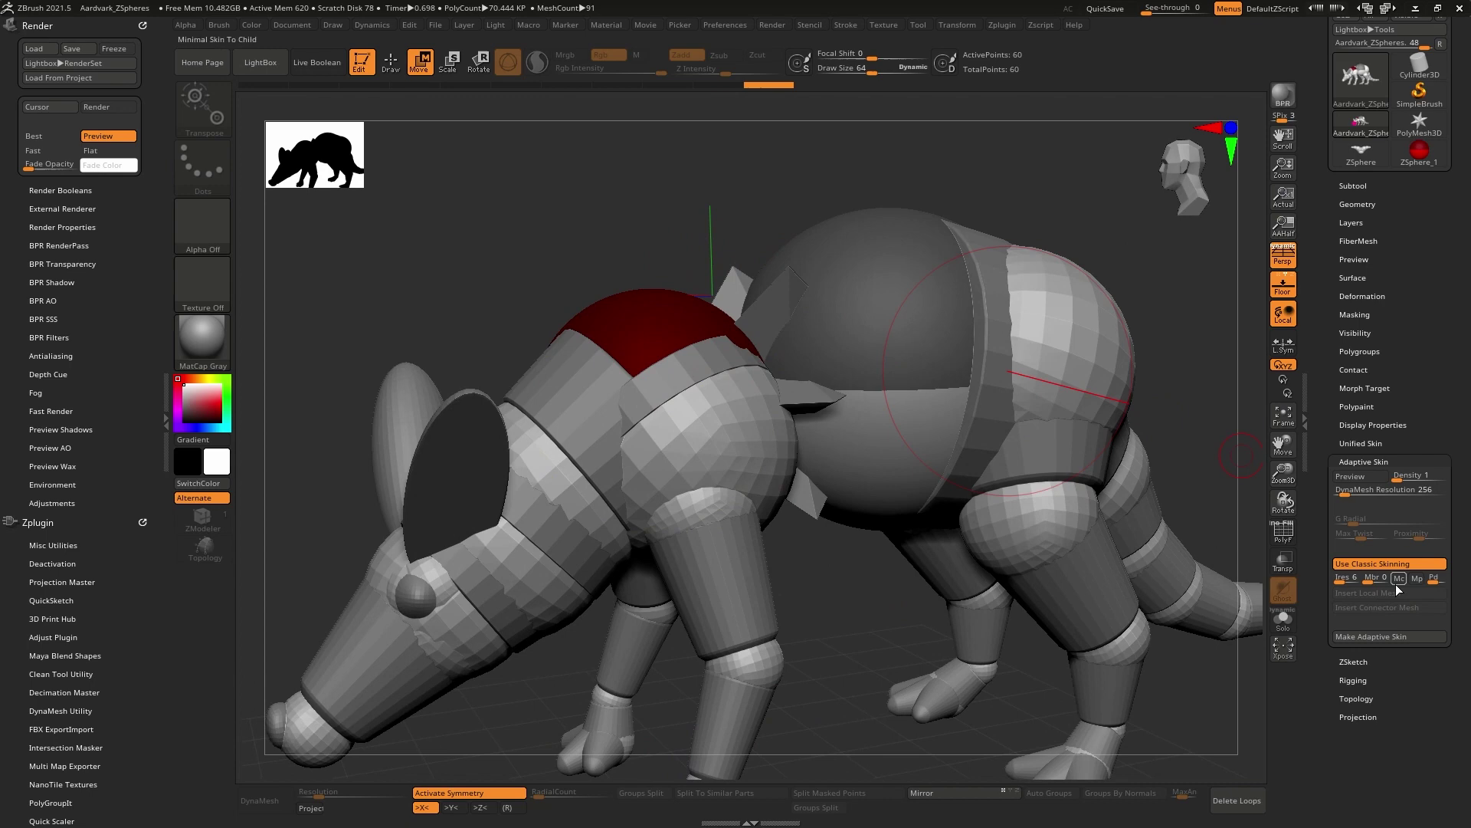
left_click(1001, 345)
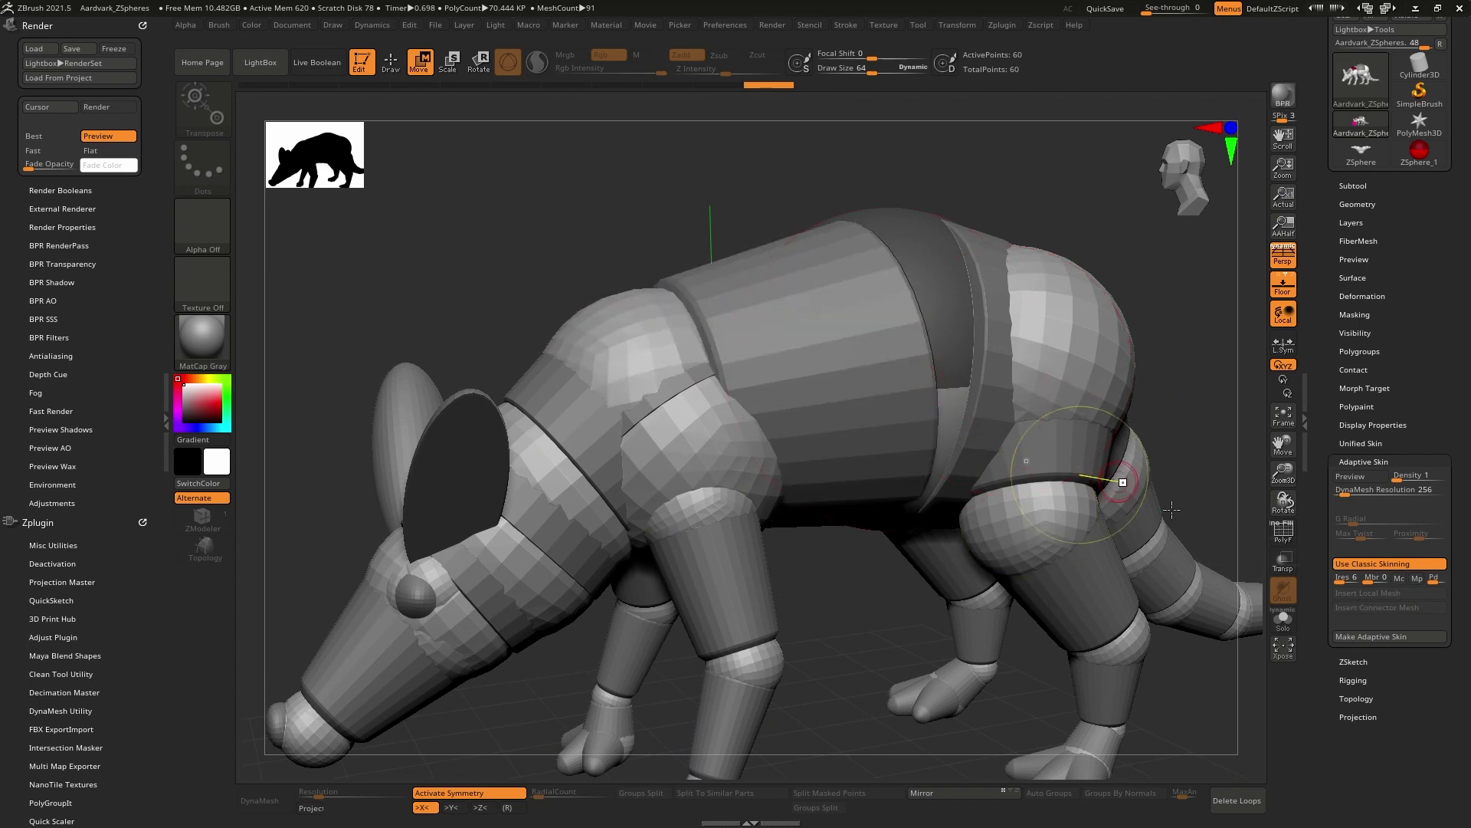
mouse_move(686, 216)
left_mouse_down()
mouse_move(805, 299)
mouse_move(1034, 276)
left_mouse_up()
Replace the star mesh with a QCube, showing polygroups and wireframe with PolyF.
left_click(1422, 124)
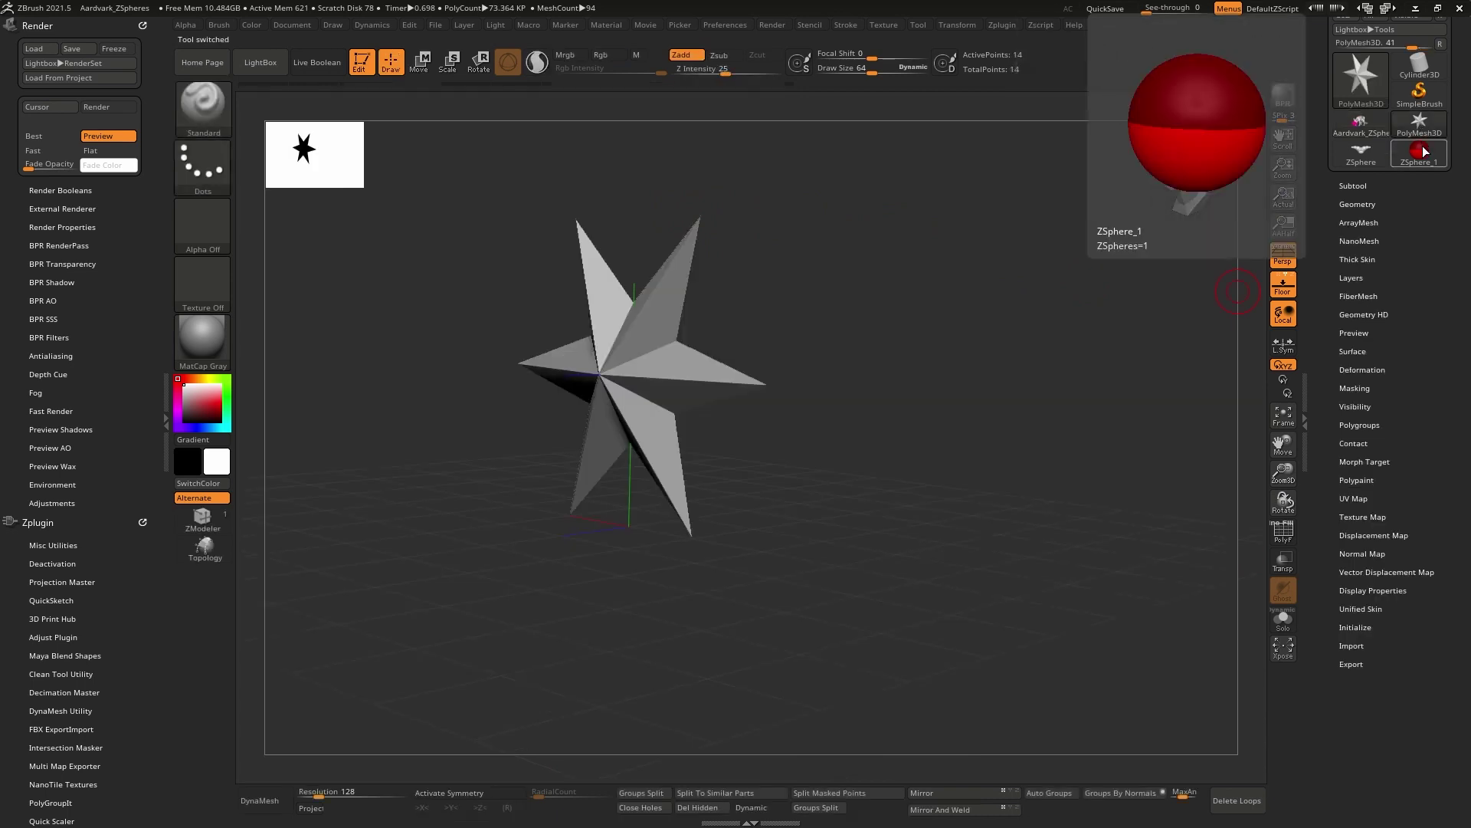
left_click(1354, 628)
left_click(1348, 656)
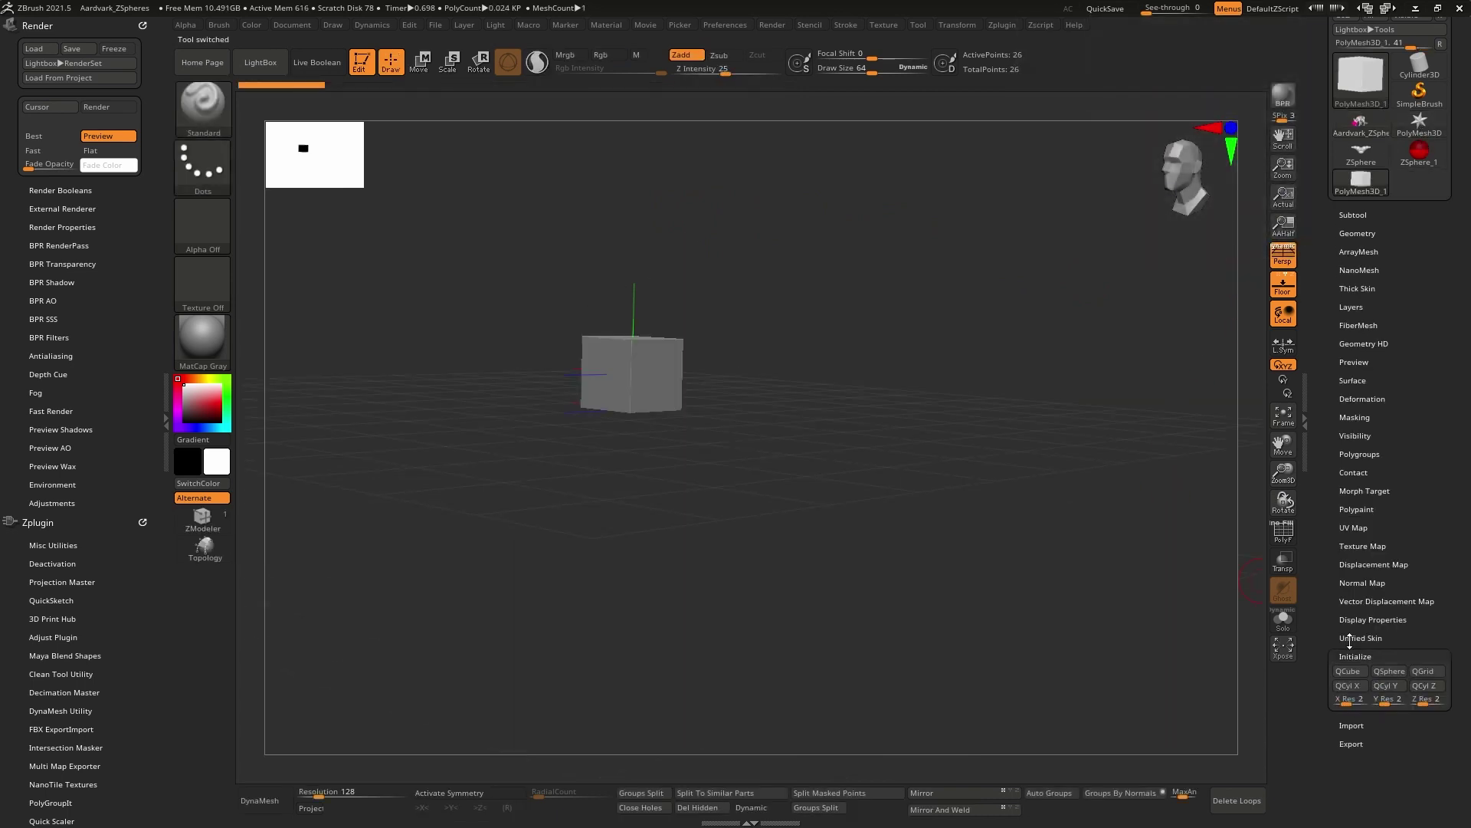
mouse_move(810, 432)
left_mouse_down()
mouse_move(883, 446)
mouse_move(1010, 407)
mouse_move(893, 417)
left_mouse_up()
key("shift+f")
right_click_drag(777, 404, 727, 362)
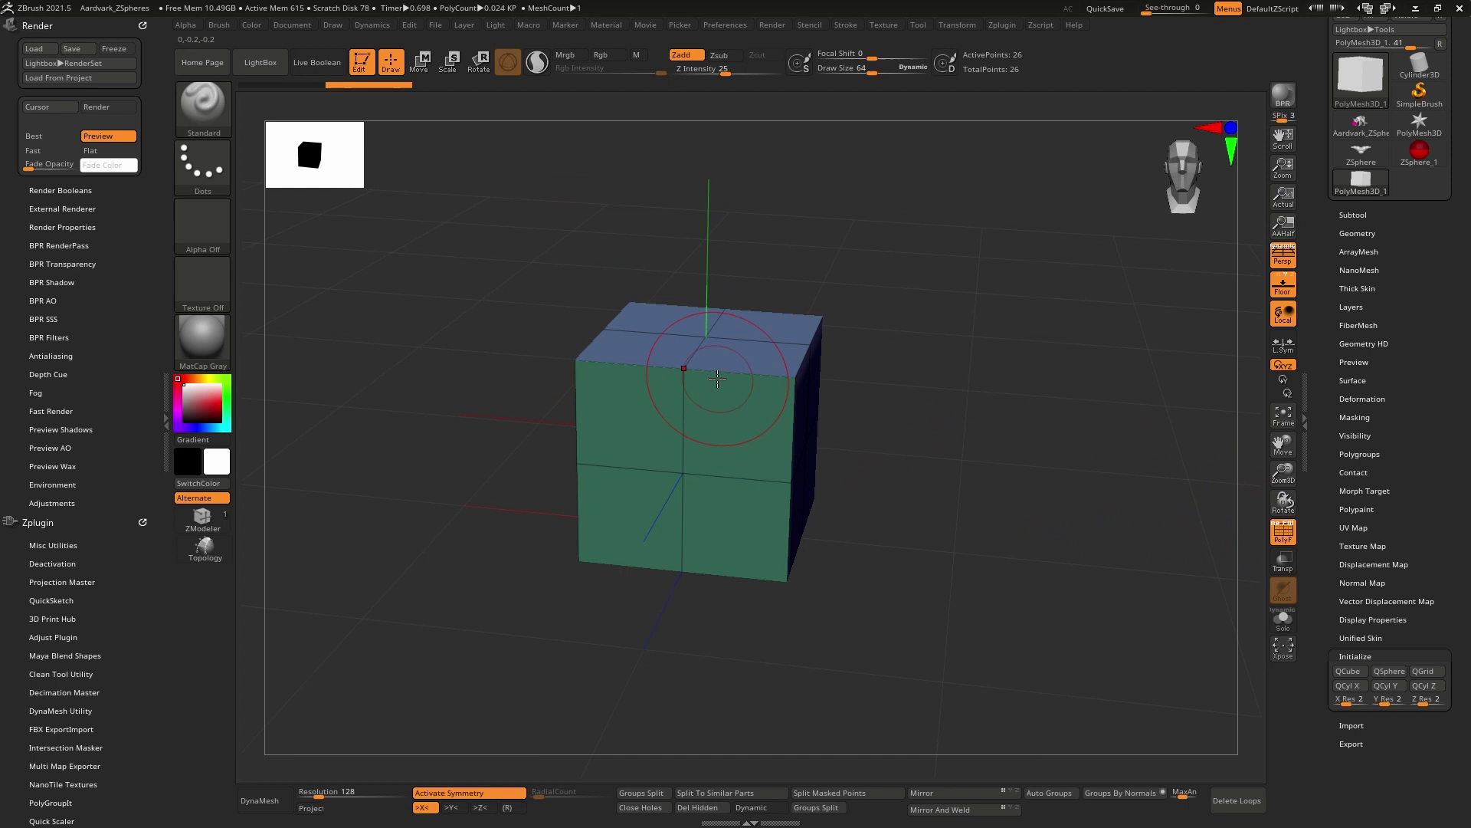
Insert edge loops with ZModeler and raise the top-centre faces into a beveled roof.
left_click(203, 517)
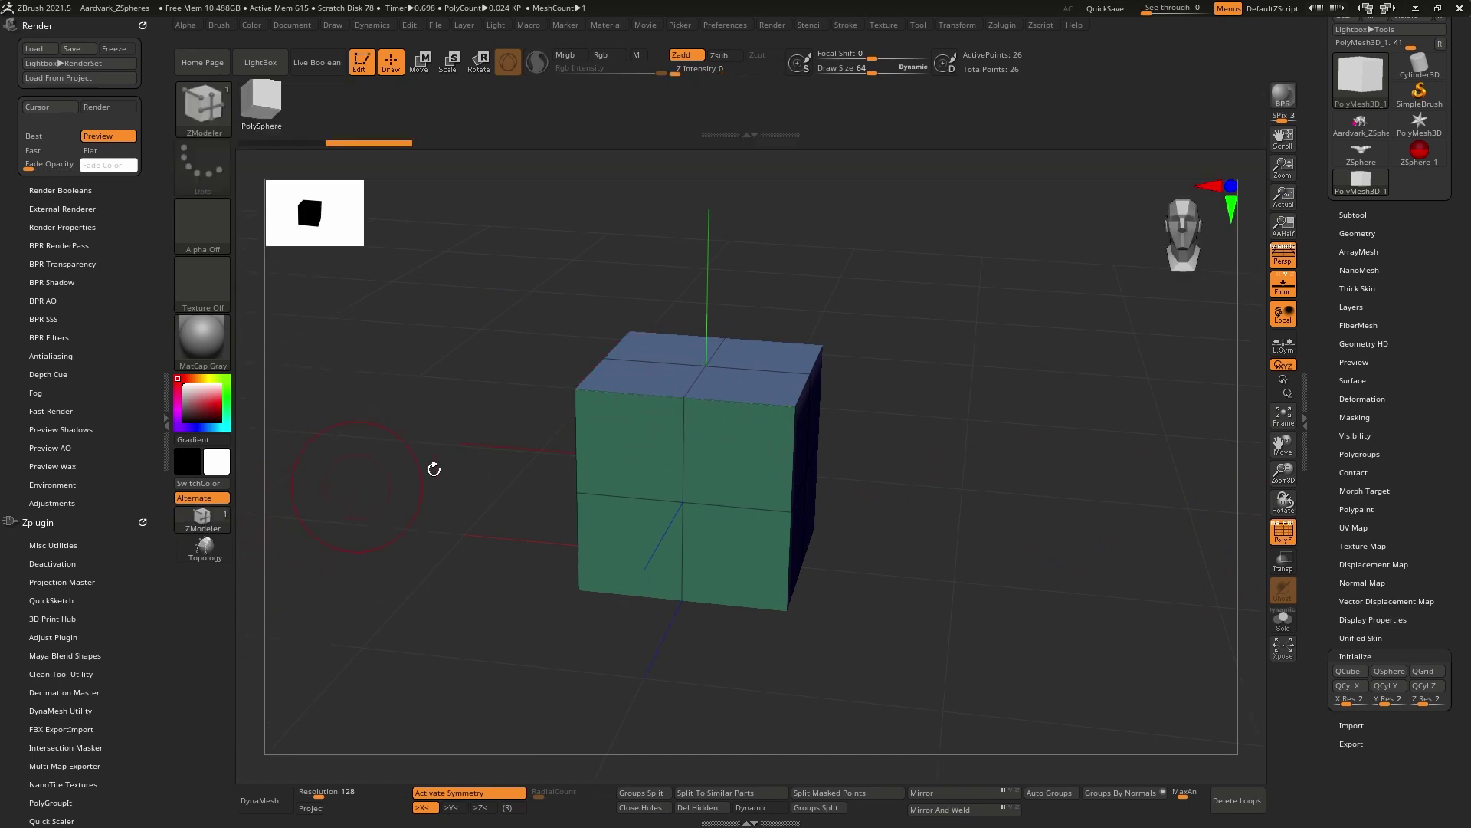
left_click(645, 420)
left_click(673, 370, "alt")
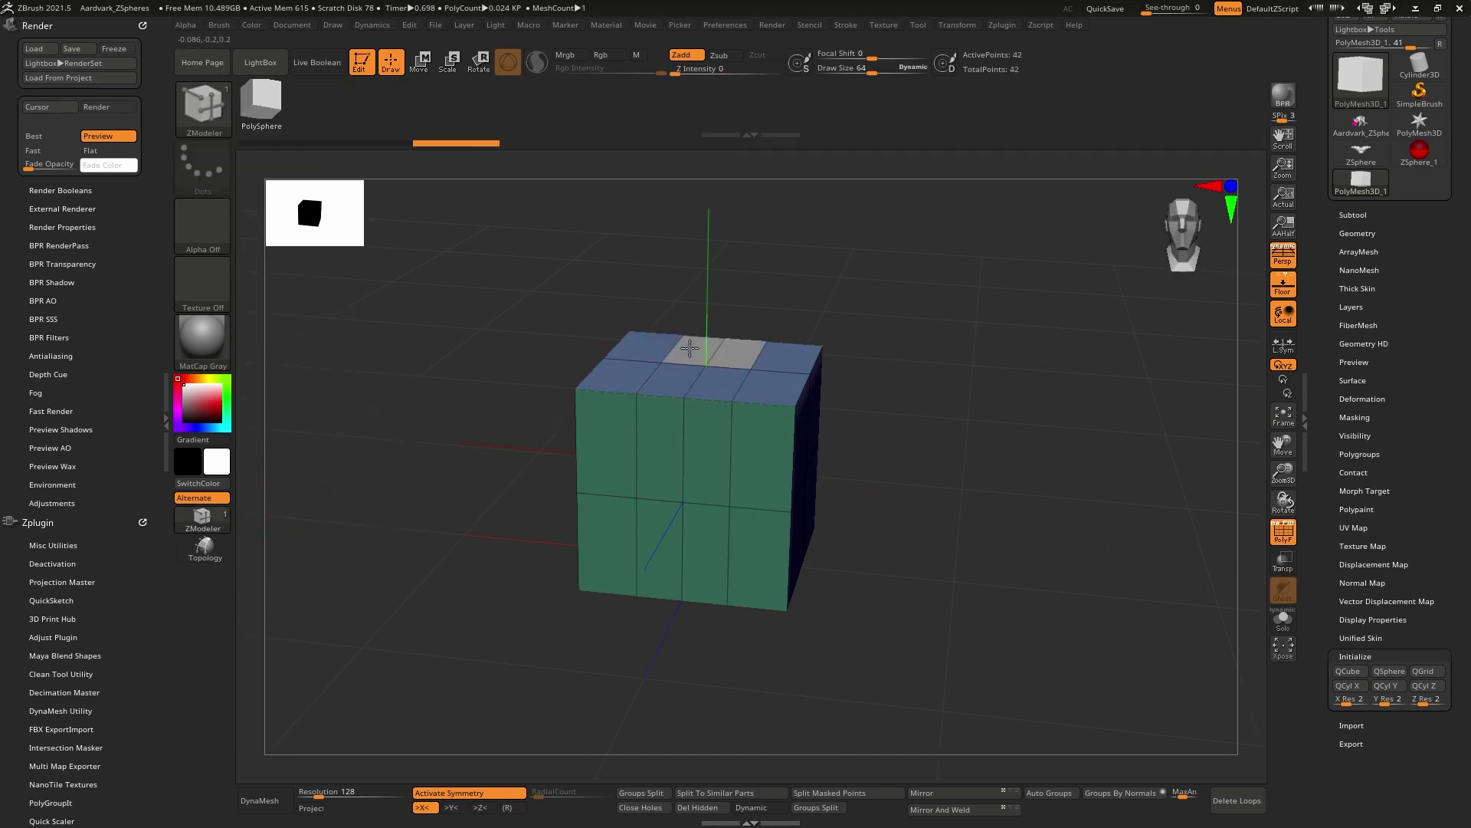
left_click(713, 357, "alt")
left_click_drag(690, 362, 713, 322)
Extrude a side band and the bottom faces into blocks, then raise the top faces.
right_click_drag(874, 380, 806, 437)
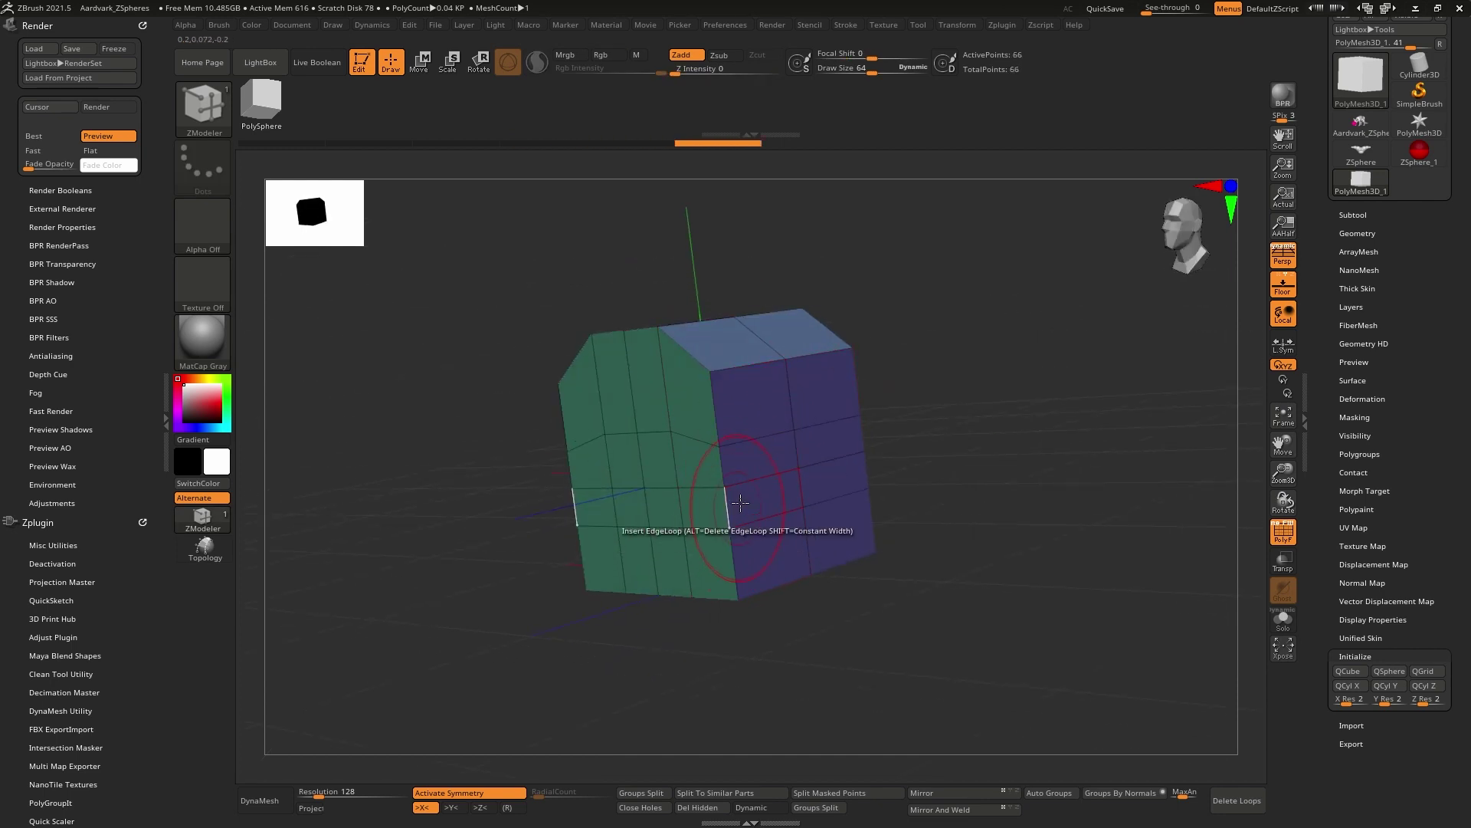
left_click_drag(736, 472, 851, 461)
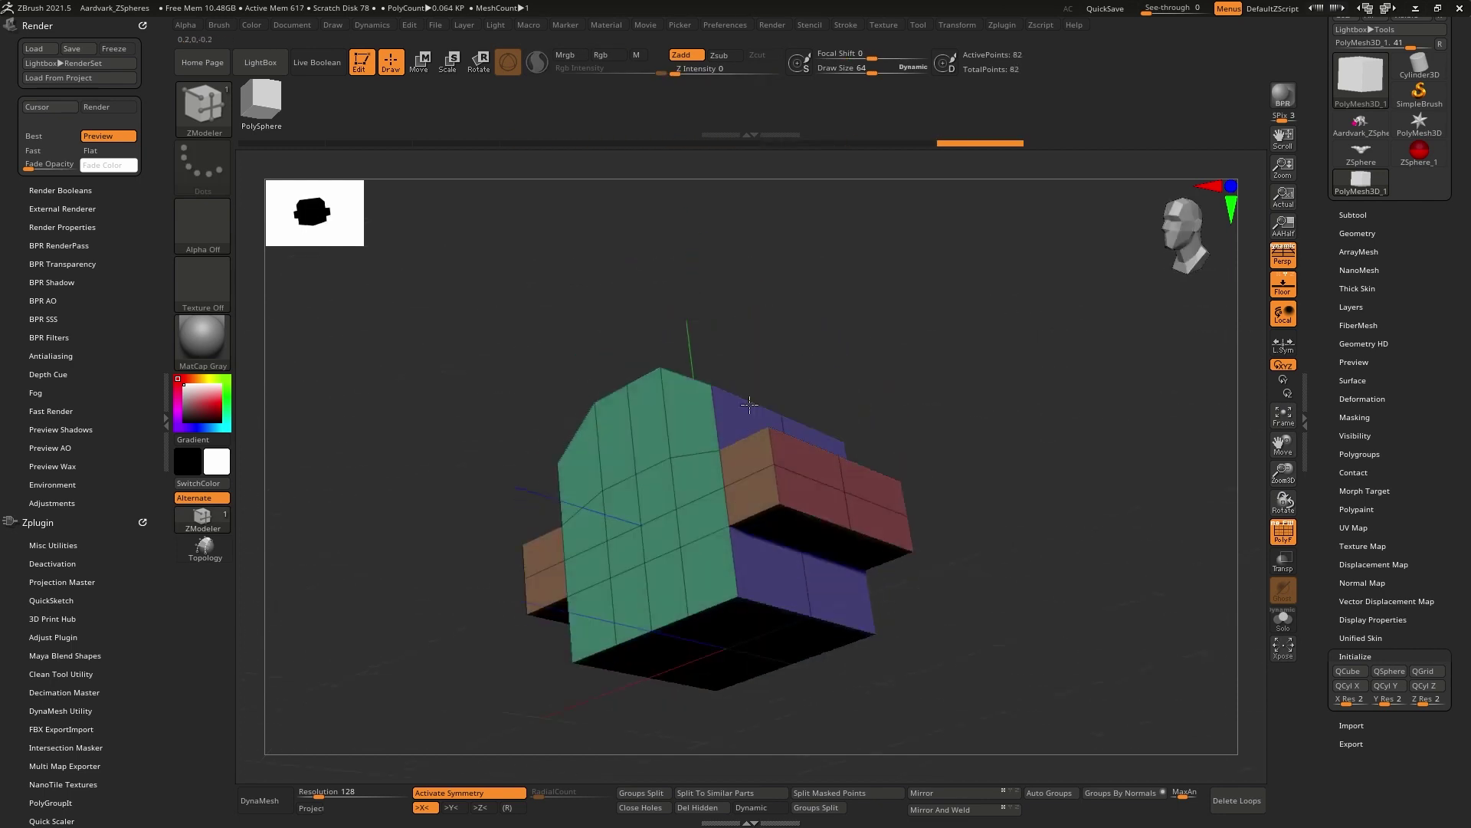
right_click_drag(1012, 517, 943, 379)
left_click_drag(719, 432, 740, 434)
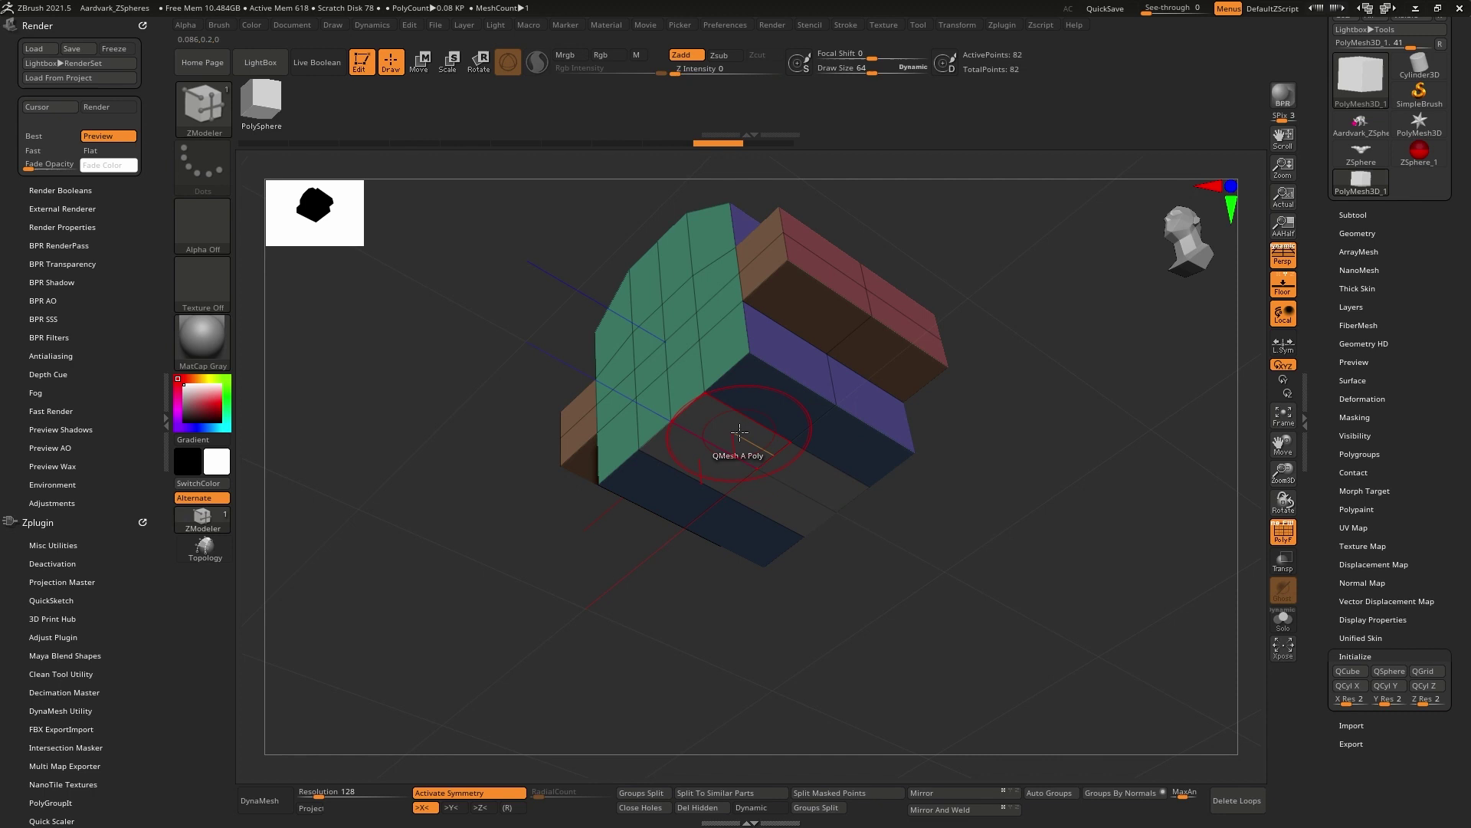
left_click_drag(740, 434, 735, 461)
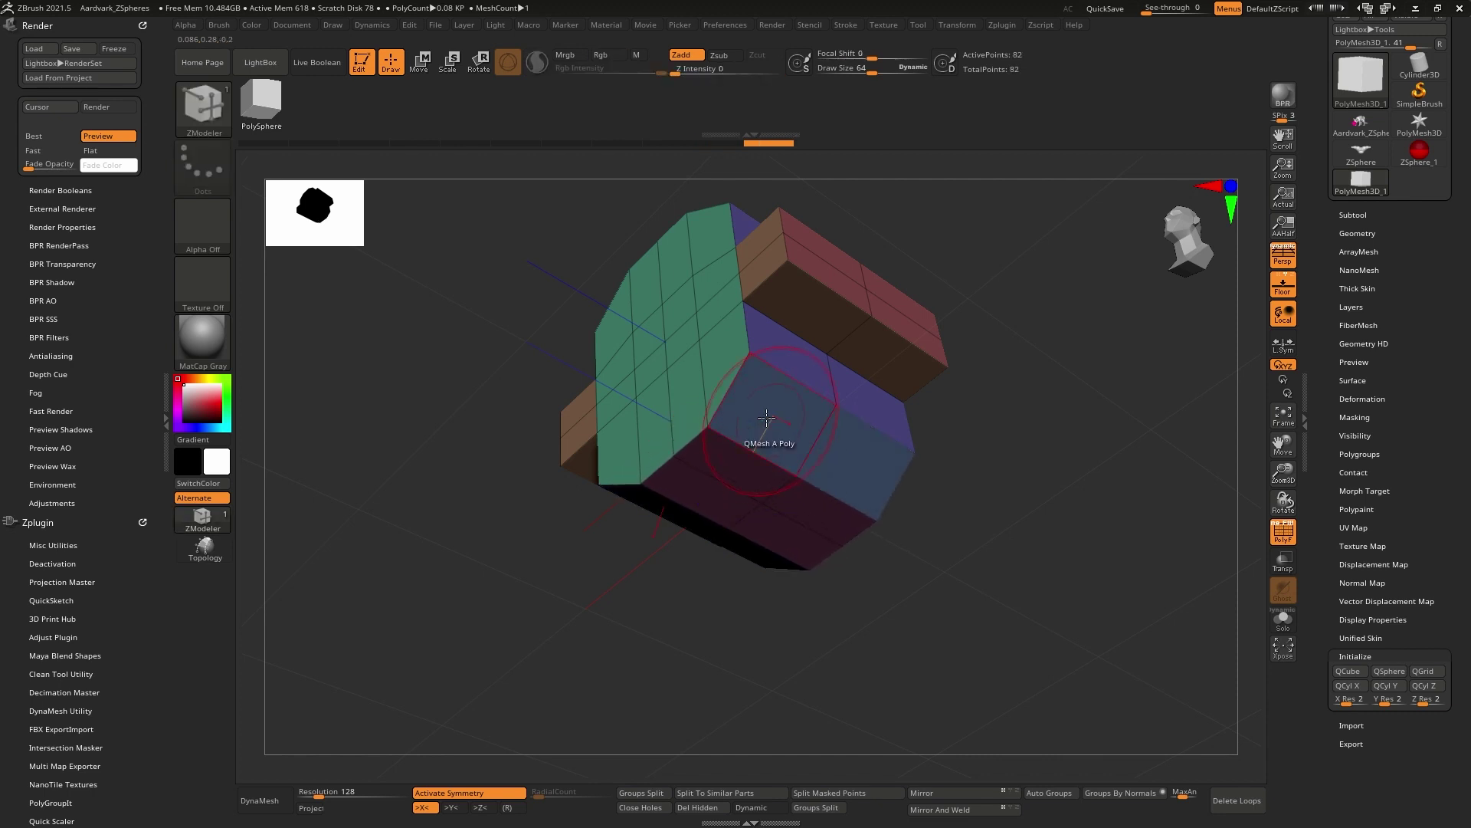
mouse_move(805, 540)
right_mouse_down()
mouse_move(837, 496)
mouse_move(784, 378)
mouse_move(778, 397)
right_mouse_up()
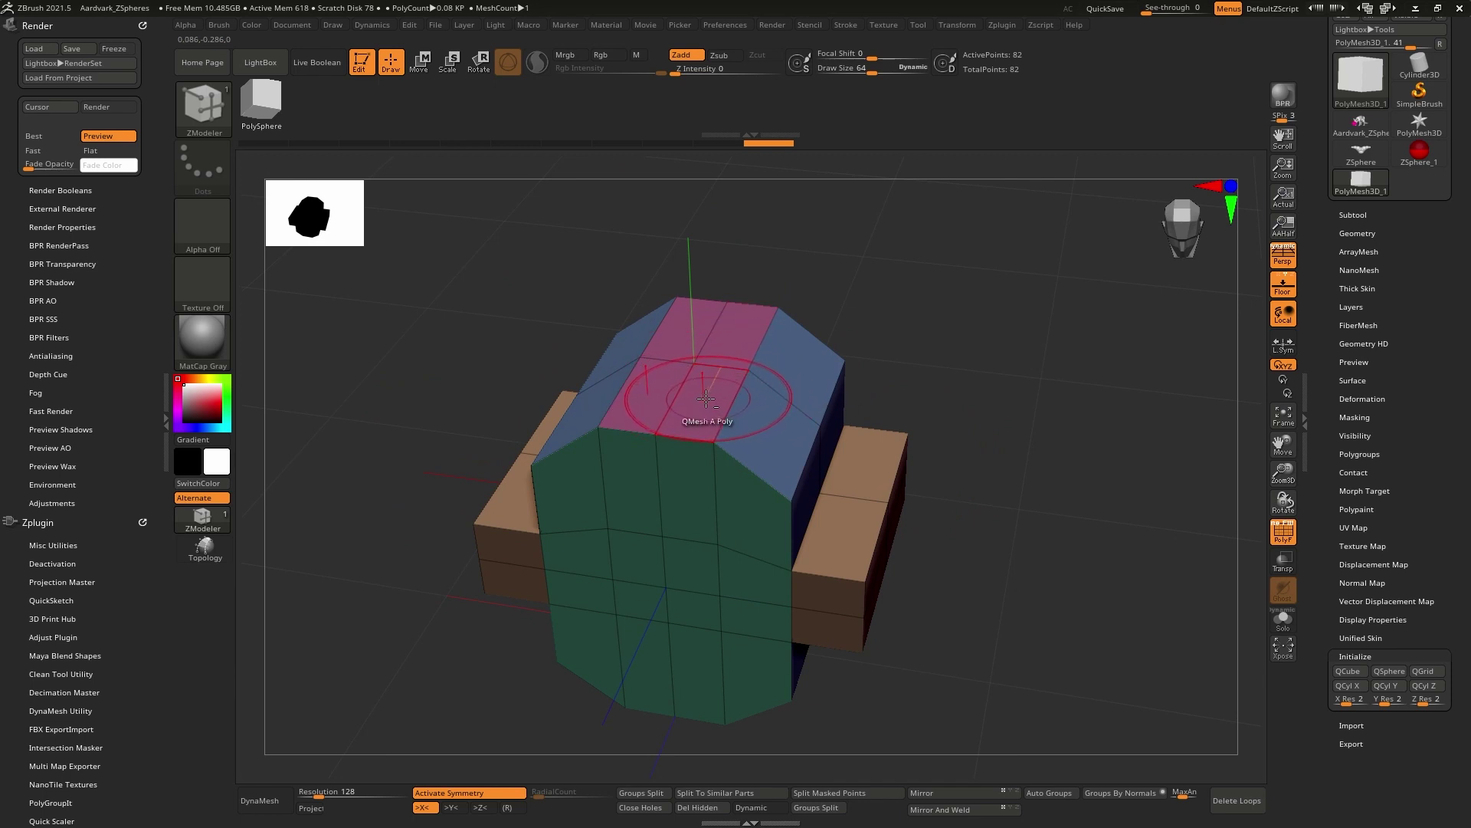
left_click_drag(704, 398, 704, 345)
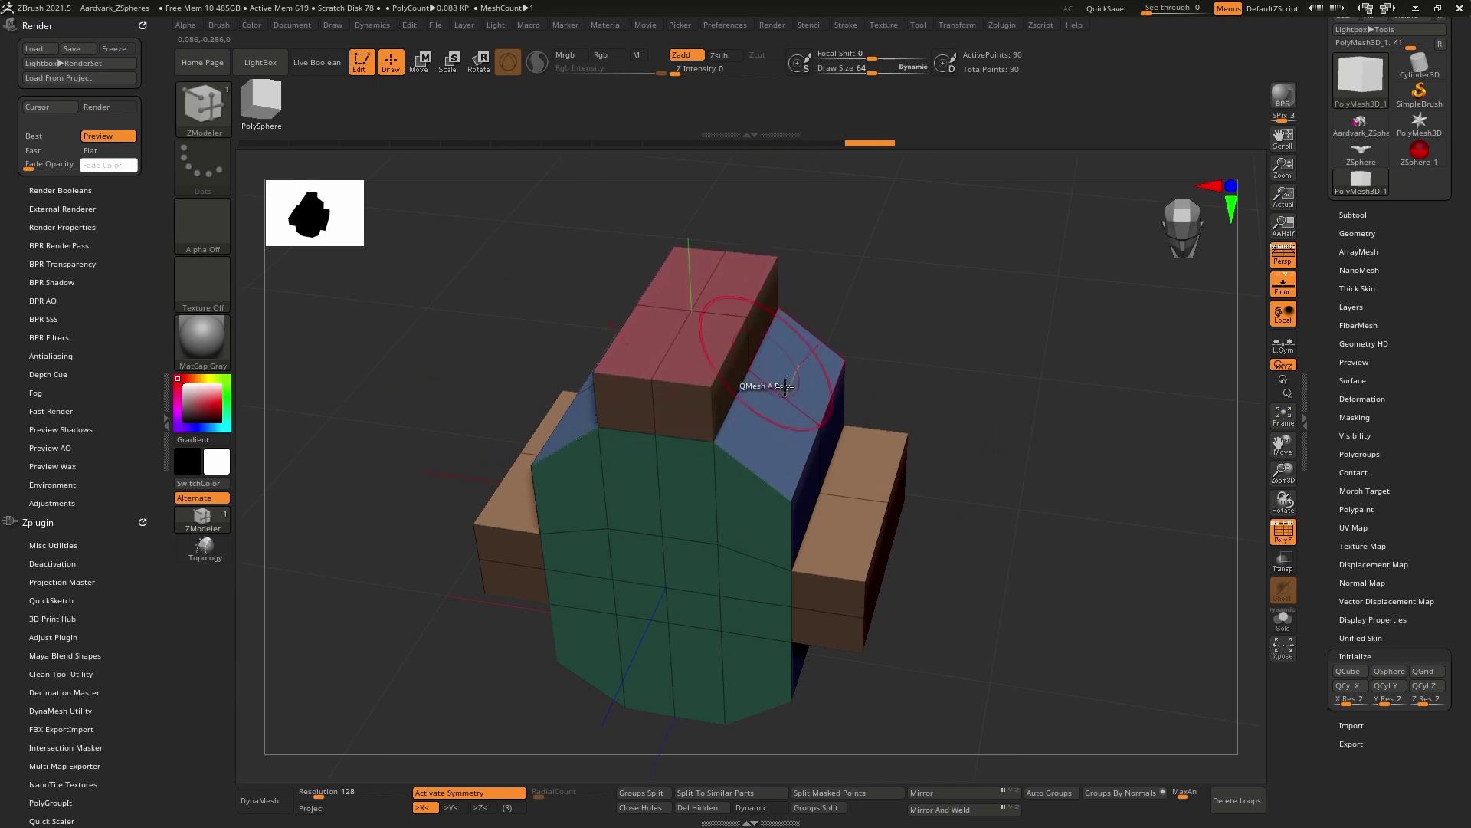
mouse_move(921, 380)
right_mouse_down()
mouse_move(986, 399)
mouse_move(978, 331)
mouse_move(1009, 436)
mouse_move(994, 392)
right_mouse_up()
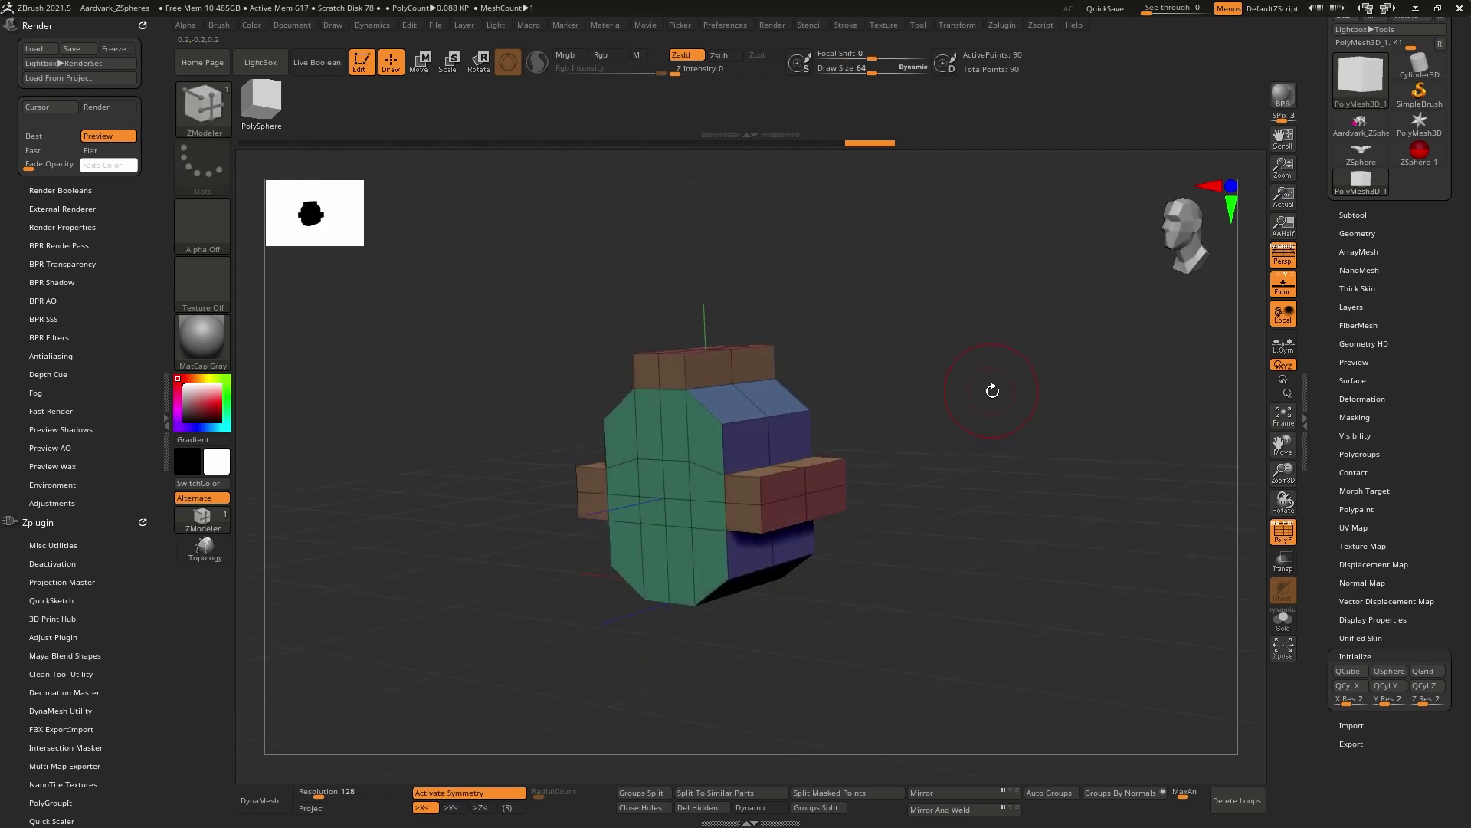
Return to Aardvark_ZSpheres and bend the head downward in Move mode.
left_click(1359, 122)
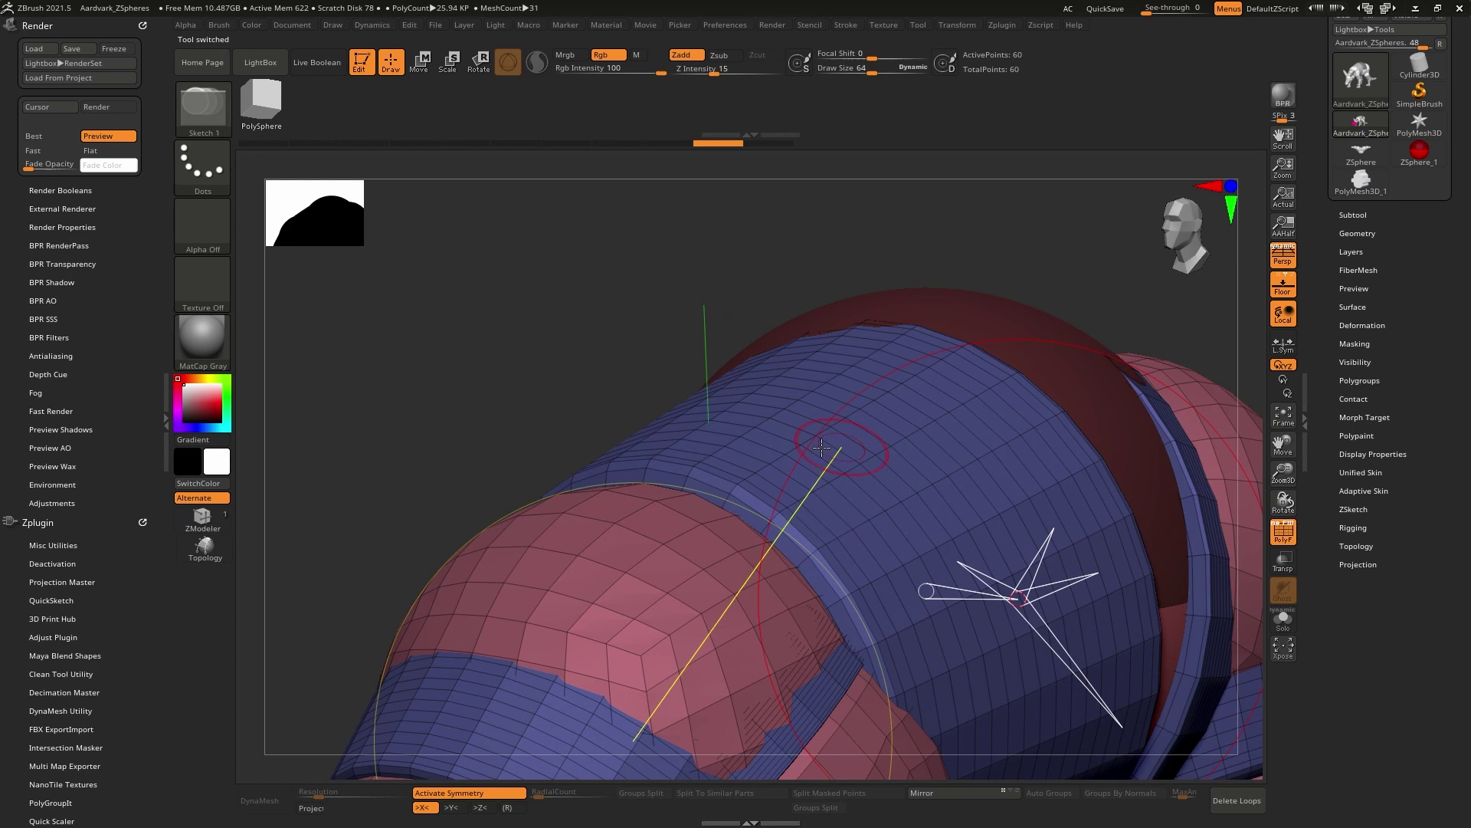
right_click_drag(822, 345, 823, 291)
key("w")
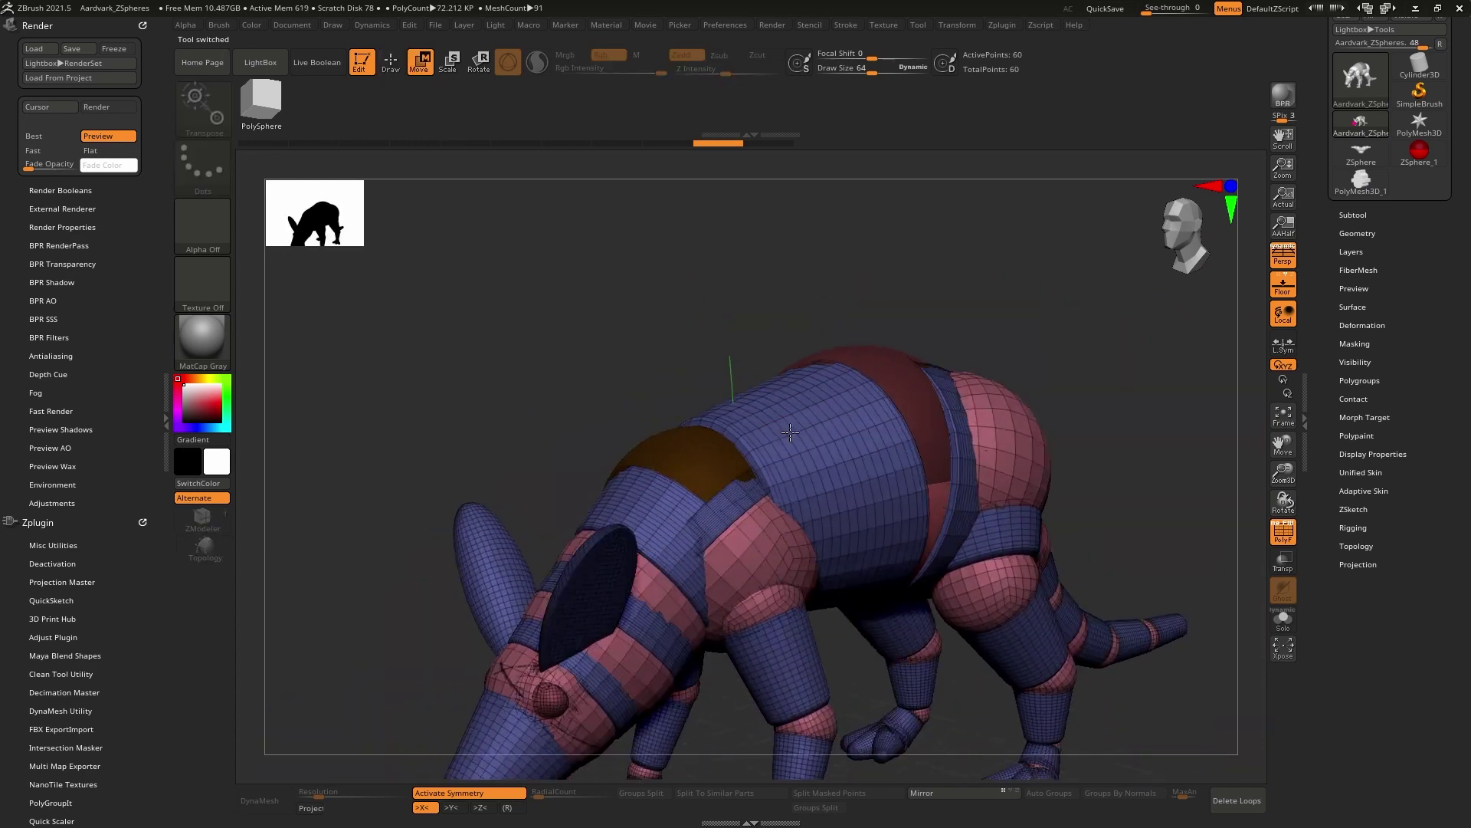
right_click_drag(823, 345, 810, 483)
left_click_drag(811, 483, 691, 517)
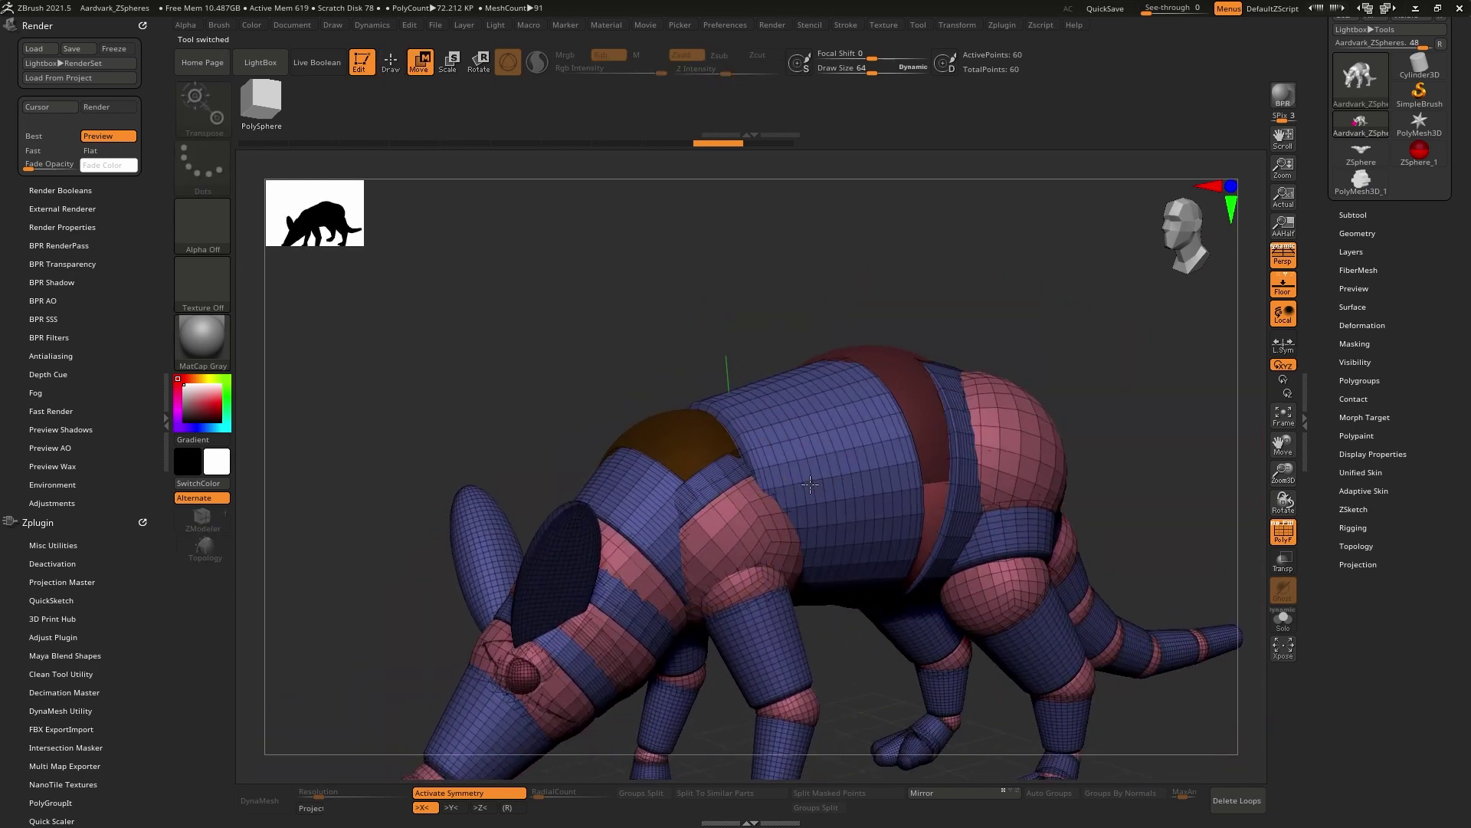
Insert PolyMesh3D_1 as a connector mesh in the torso and orbit to check it.
left_click(1364, 491)
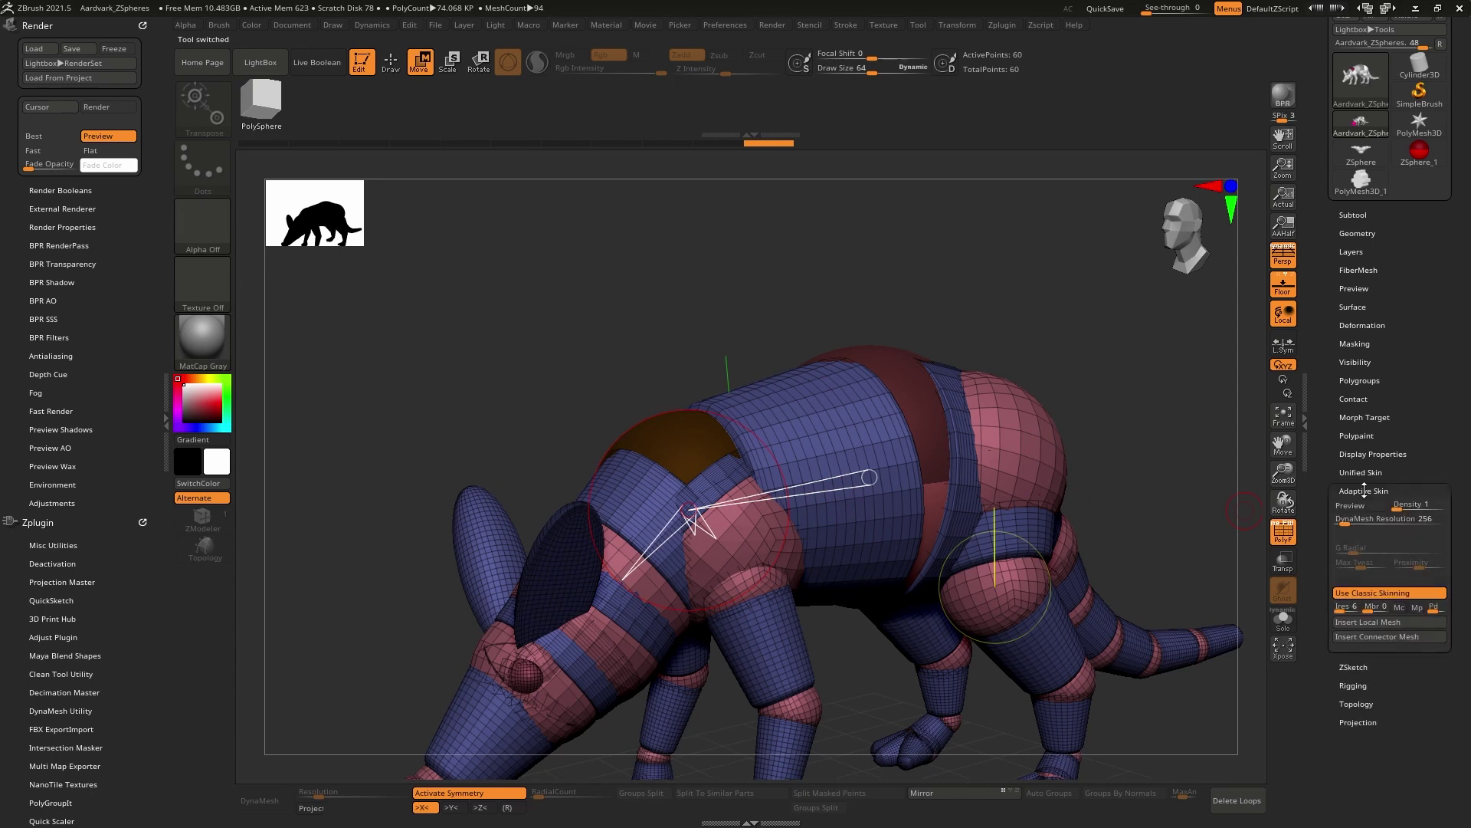
left_click(1378, 638)
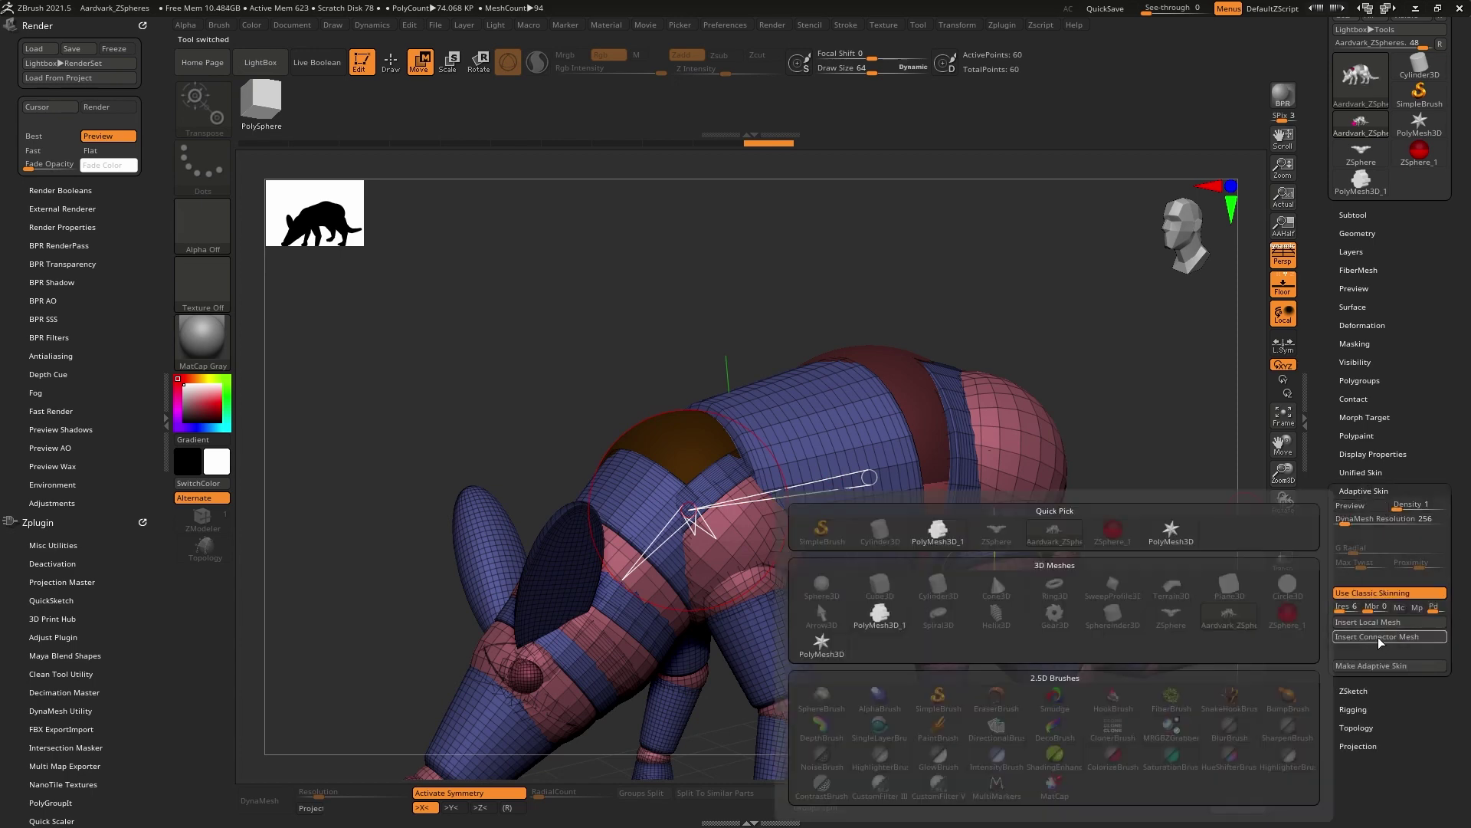
left_click(881, 625)
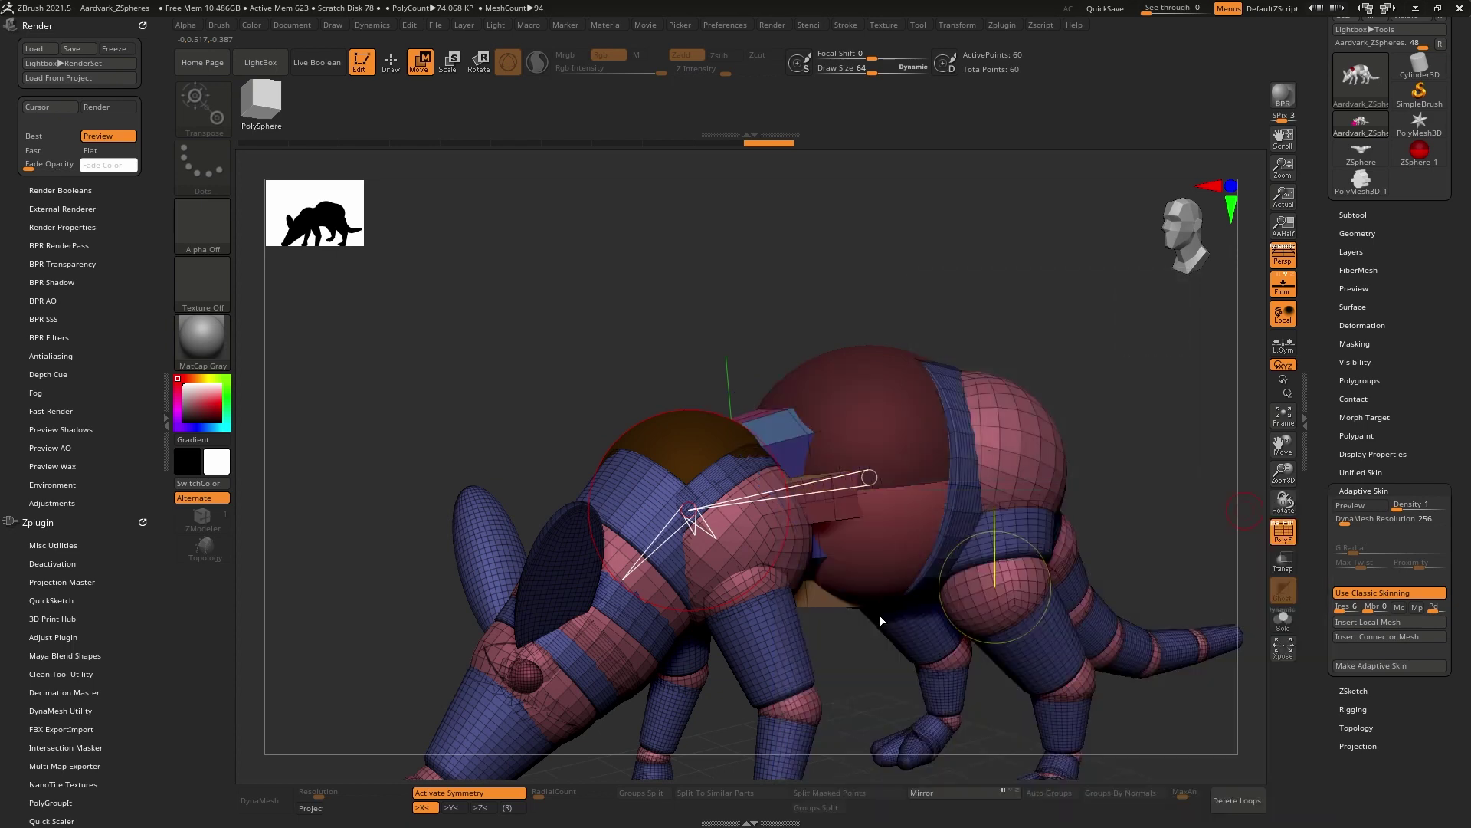
mouse_move(483, 345)
right_mouse_down()
mouse_move(609, 301)
mouse_move(667, 322)
right_mouse_up()
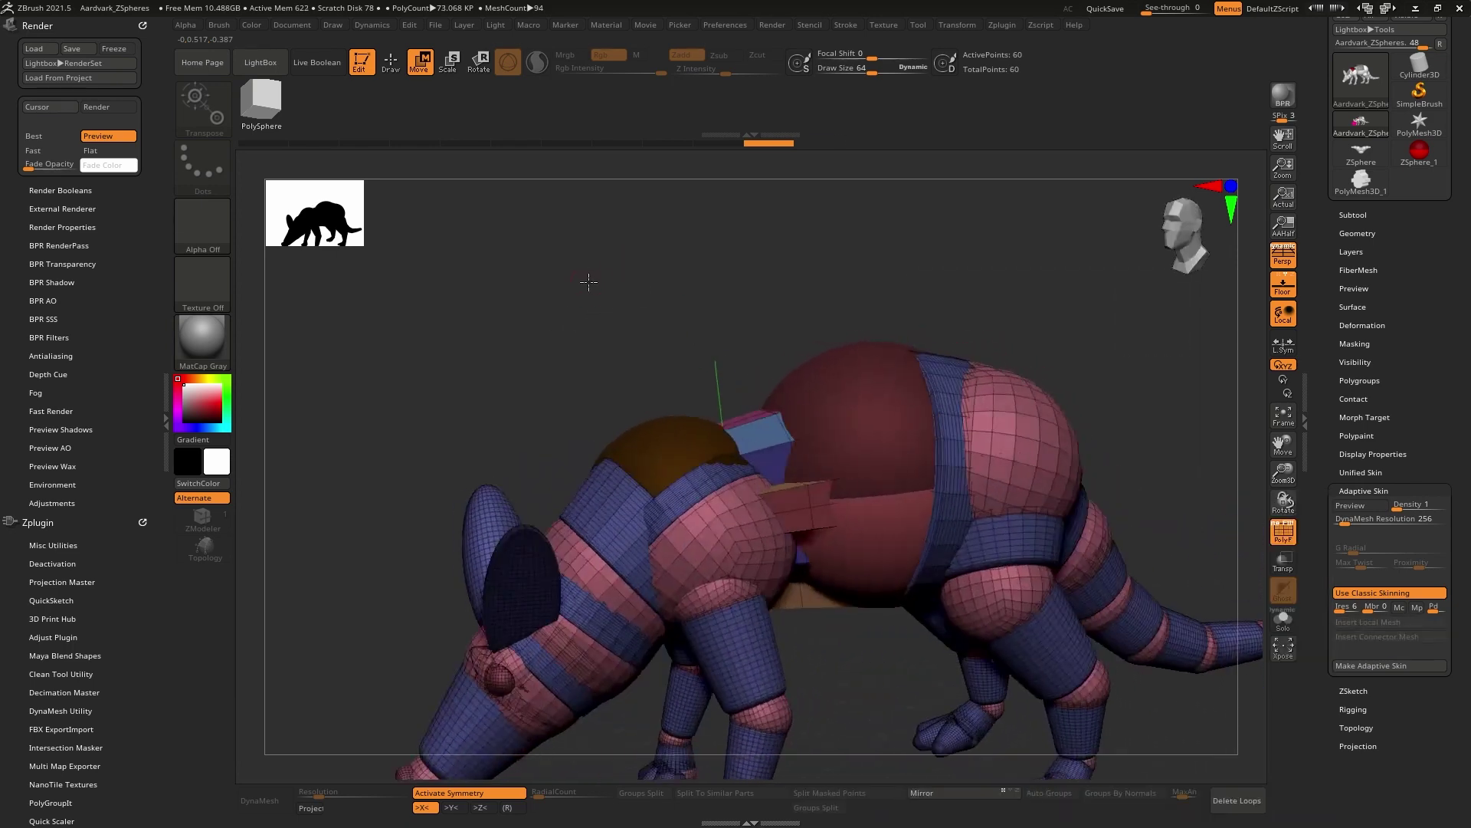
mouse_move(603, 161)
right_mouse_down()
mouse_move(644, 207)
mouse_move(712, 345)
right_mouse_up()
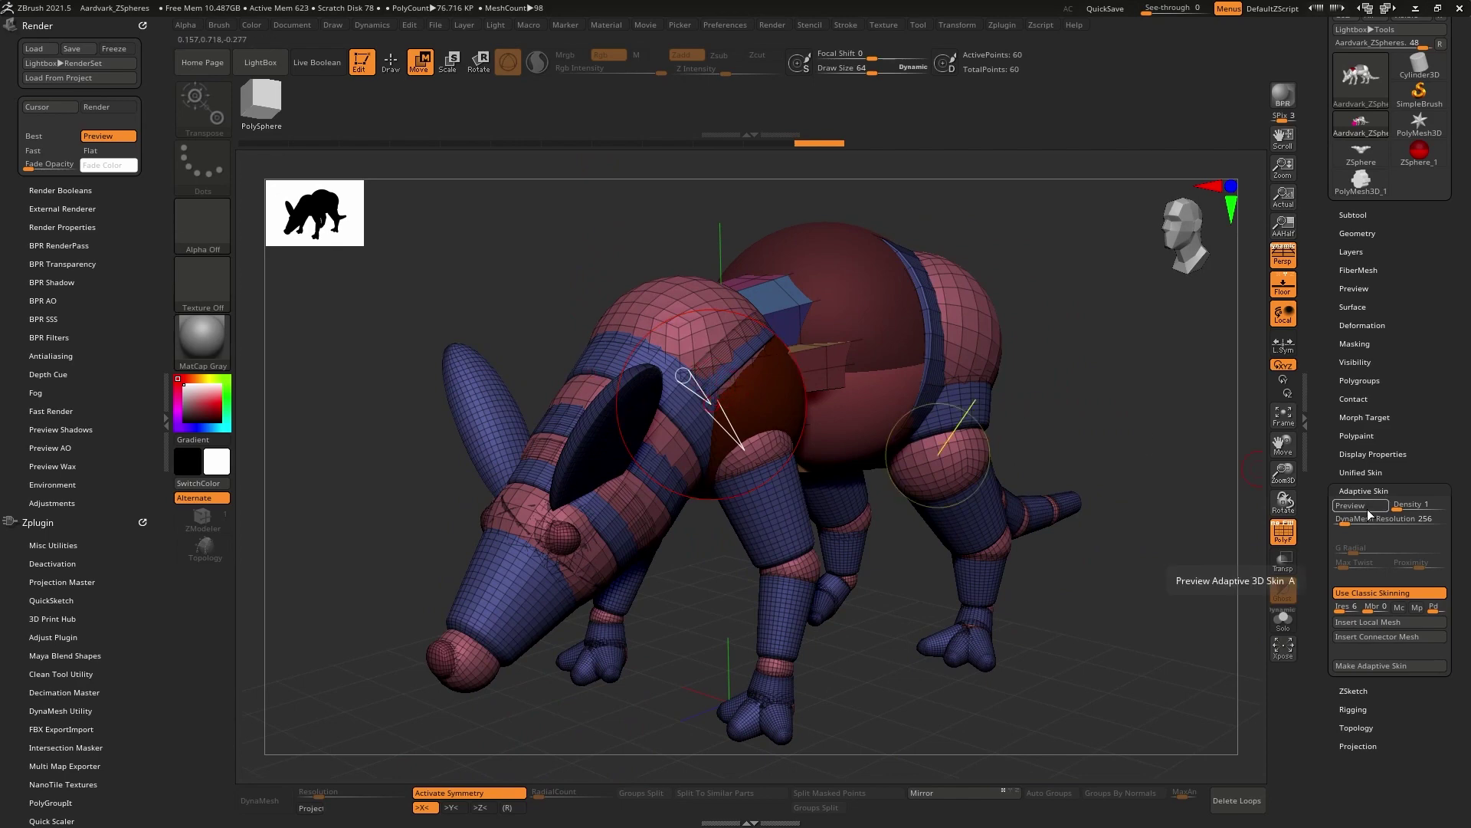
key("a")
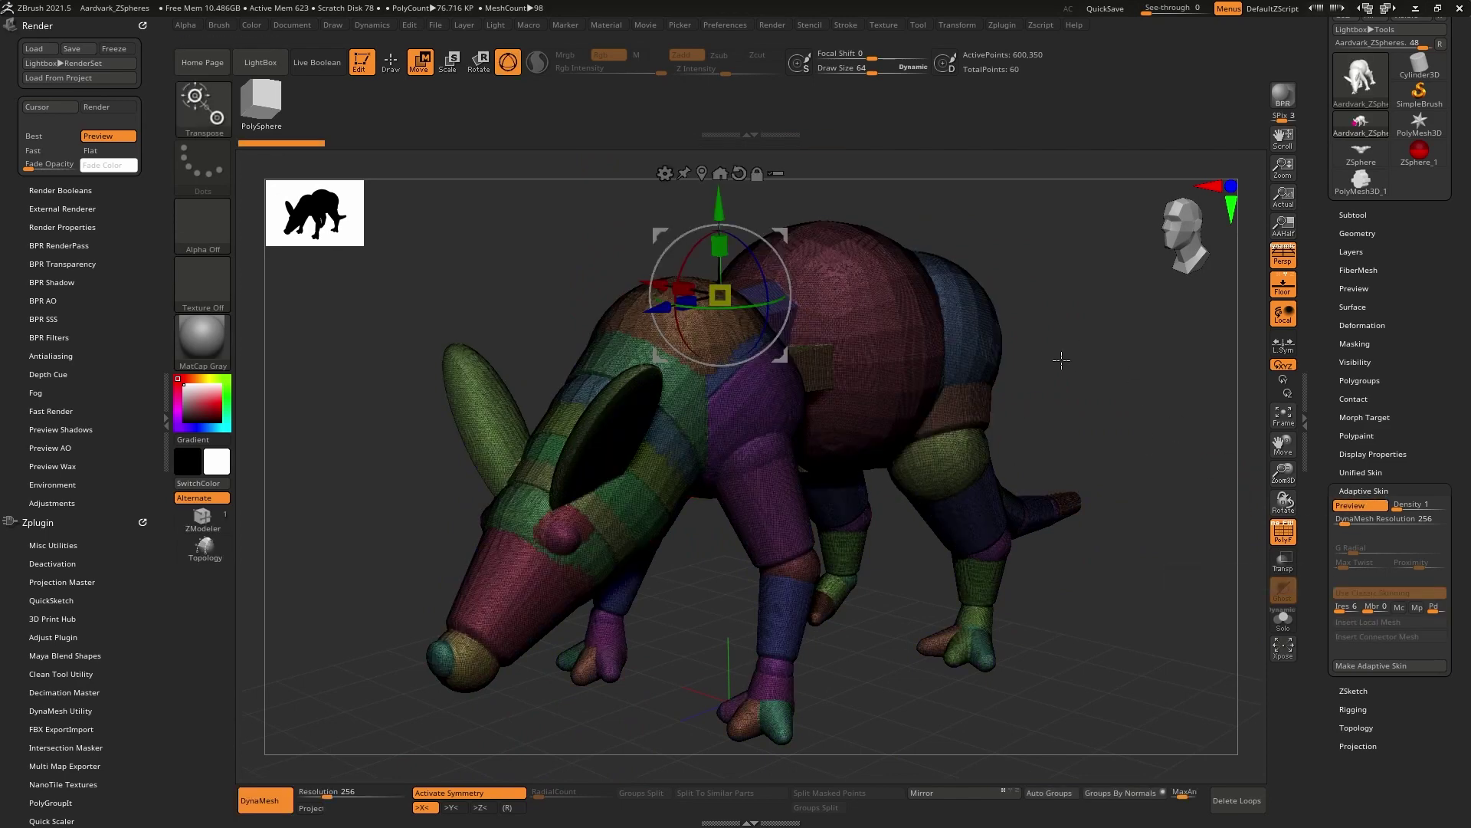
left_click_drag(1061, 360, 1138, 392)
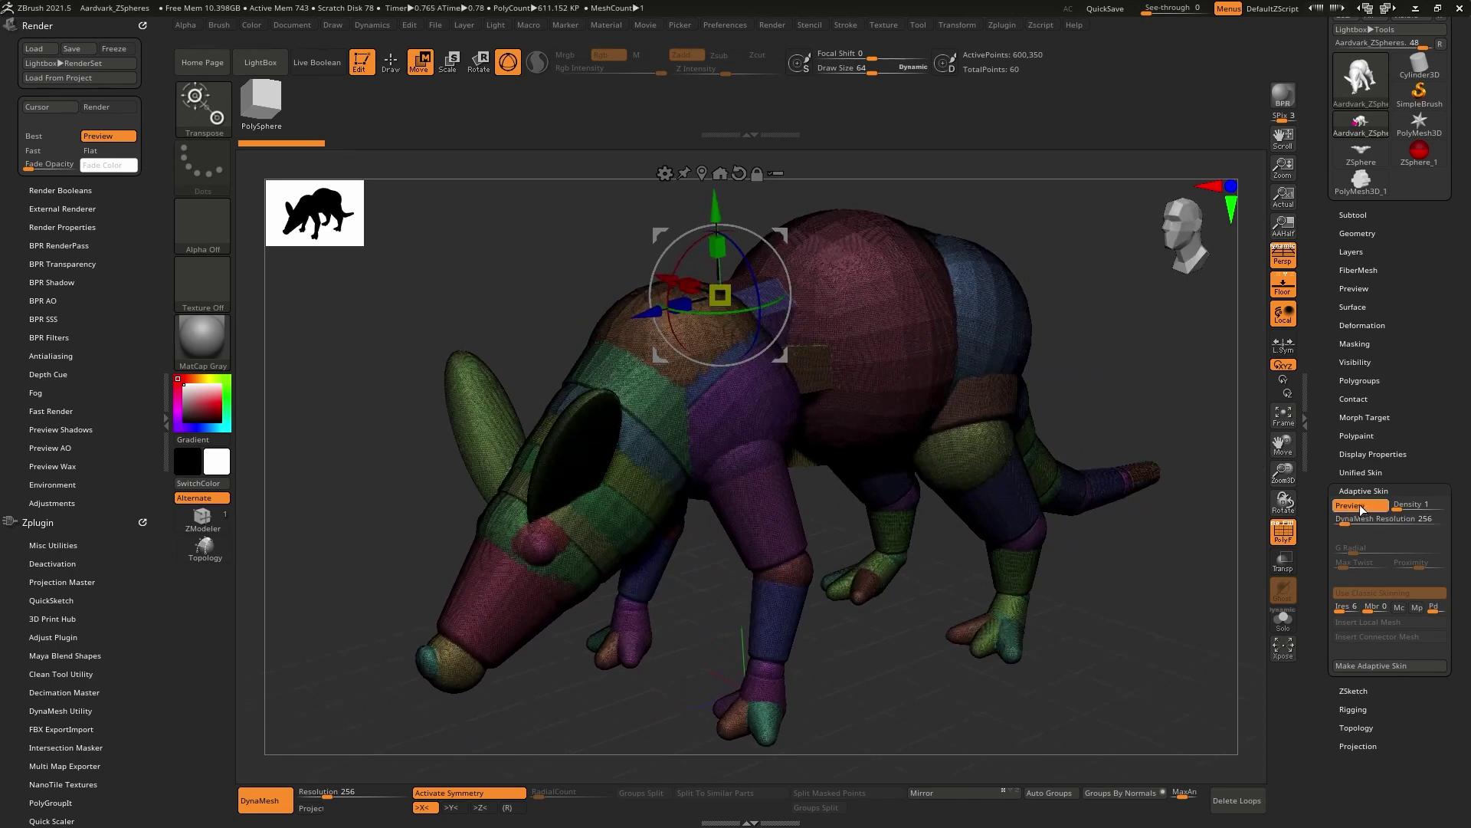
left_click(1362, 508)
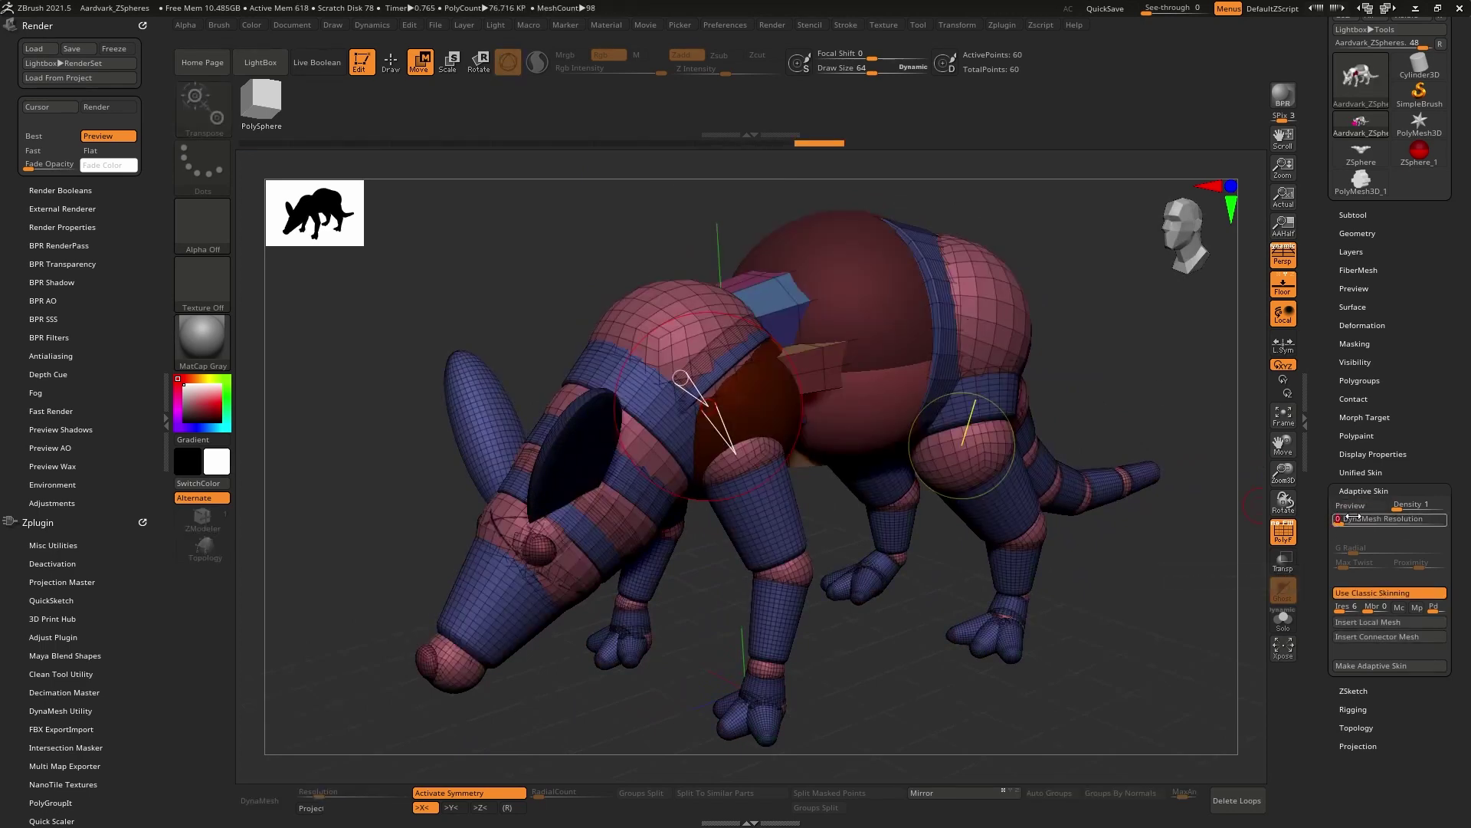
left_click(1361, 506)
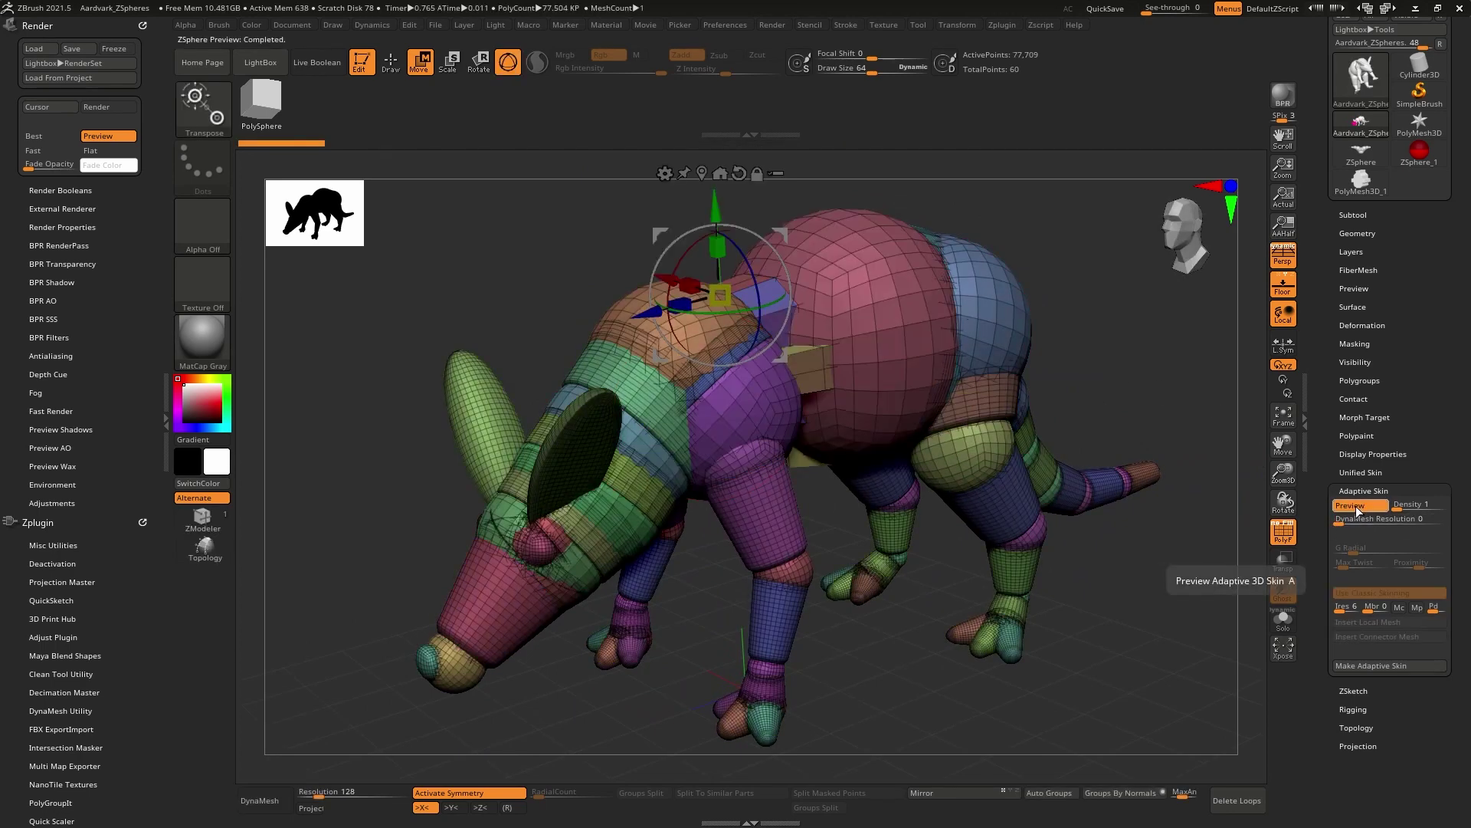
left_click(1360, 510)
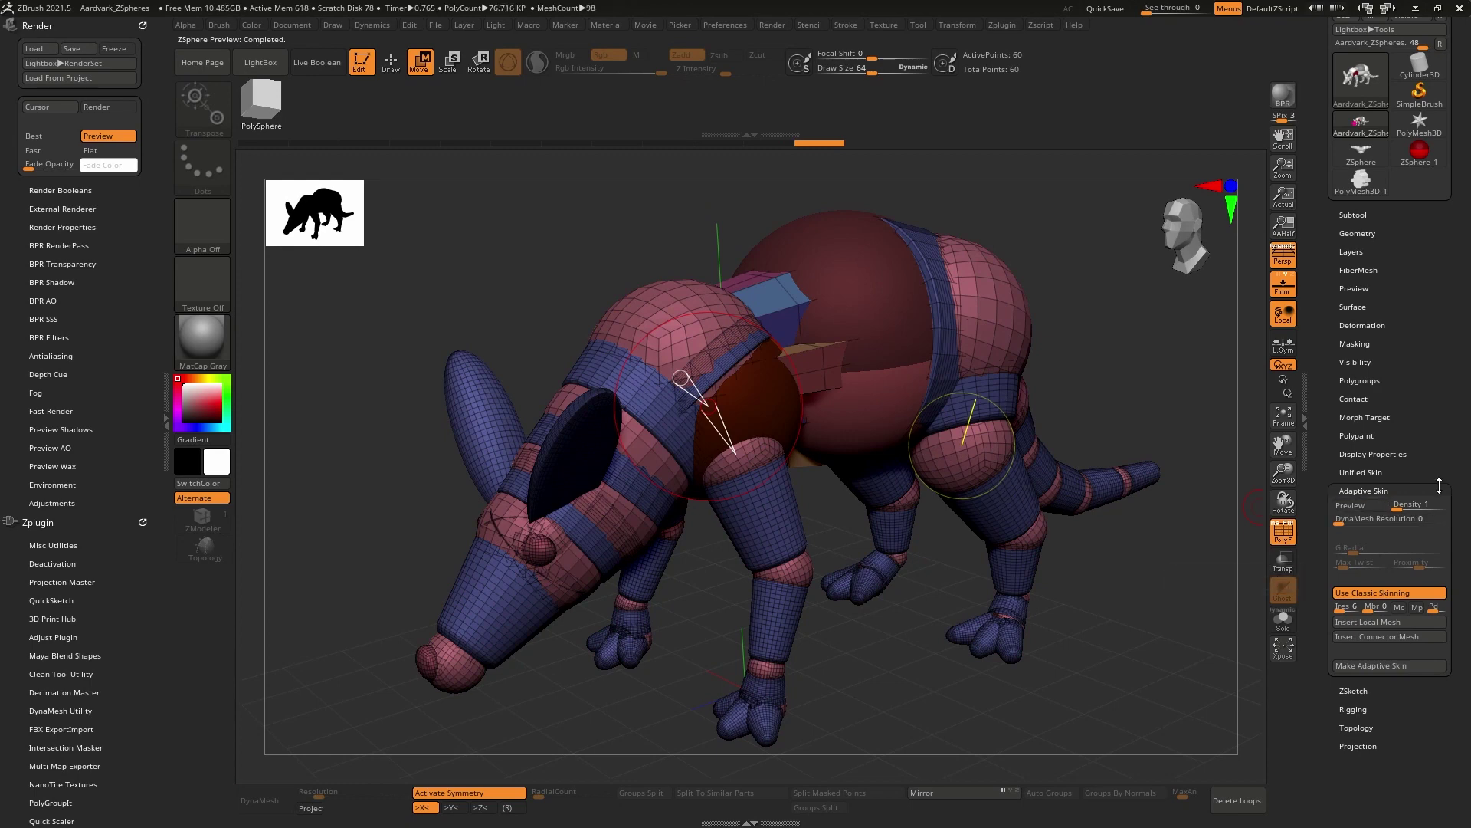
right_click_drag(964, 446, 876, 397)
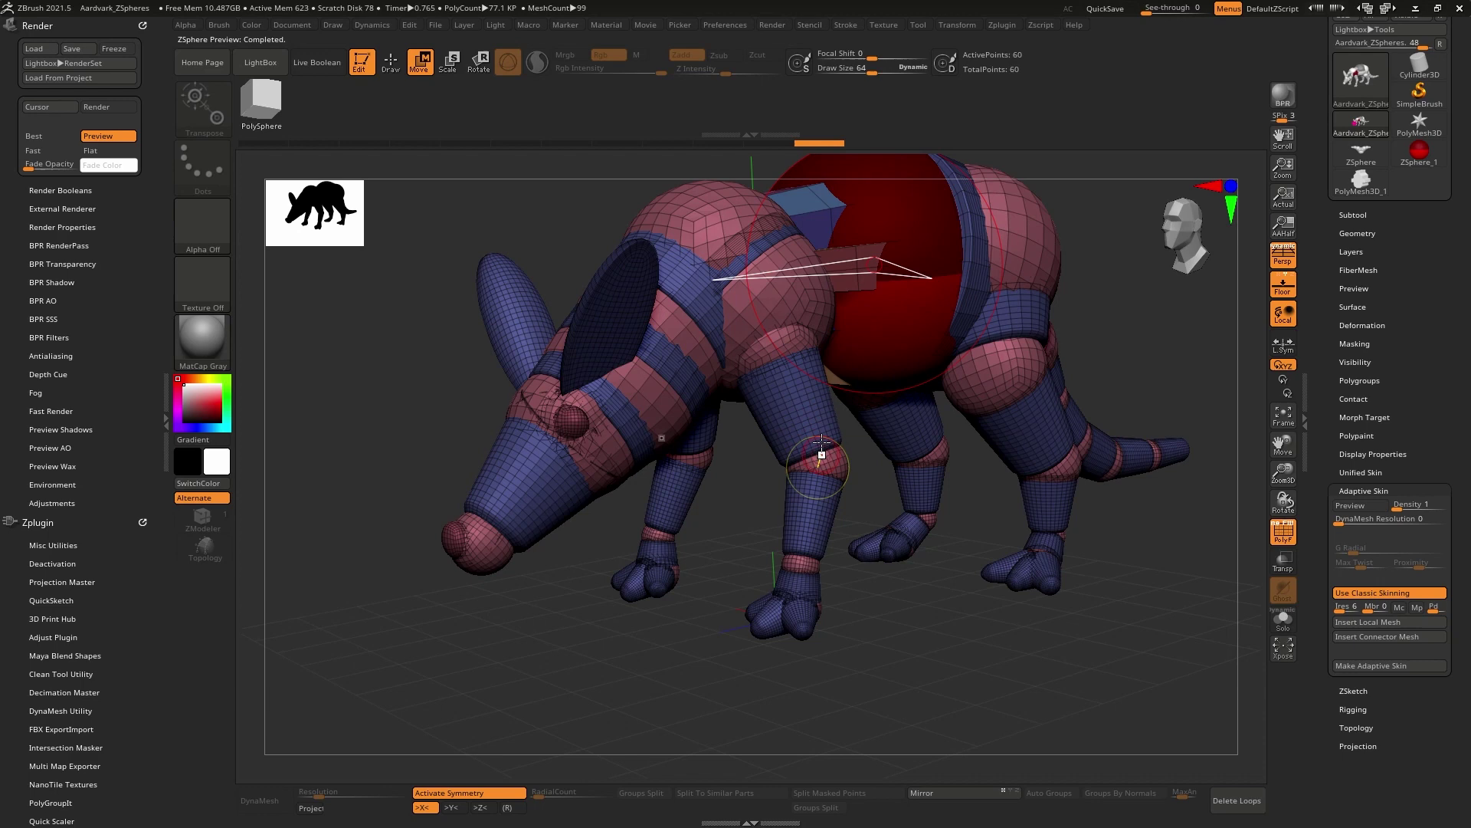
right_click_drag(821, 456, 759, 418)
Insert PolyMesh3D_1 connectors at the front legs' knee and ankle ZSpheres.
left_click(760, 422)
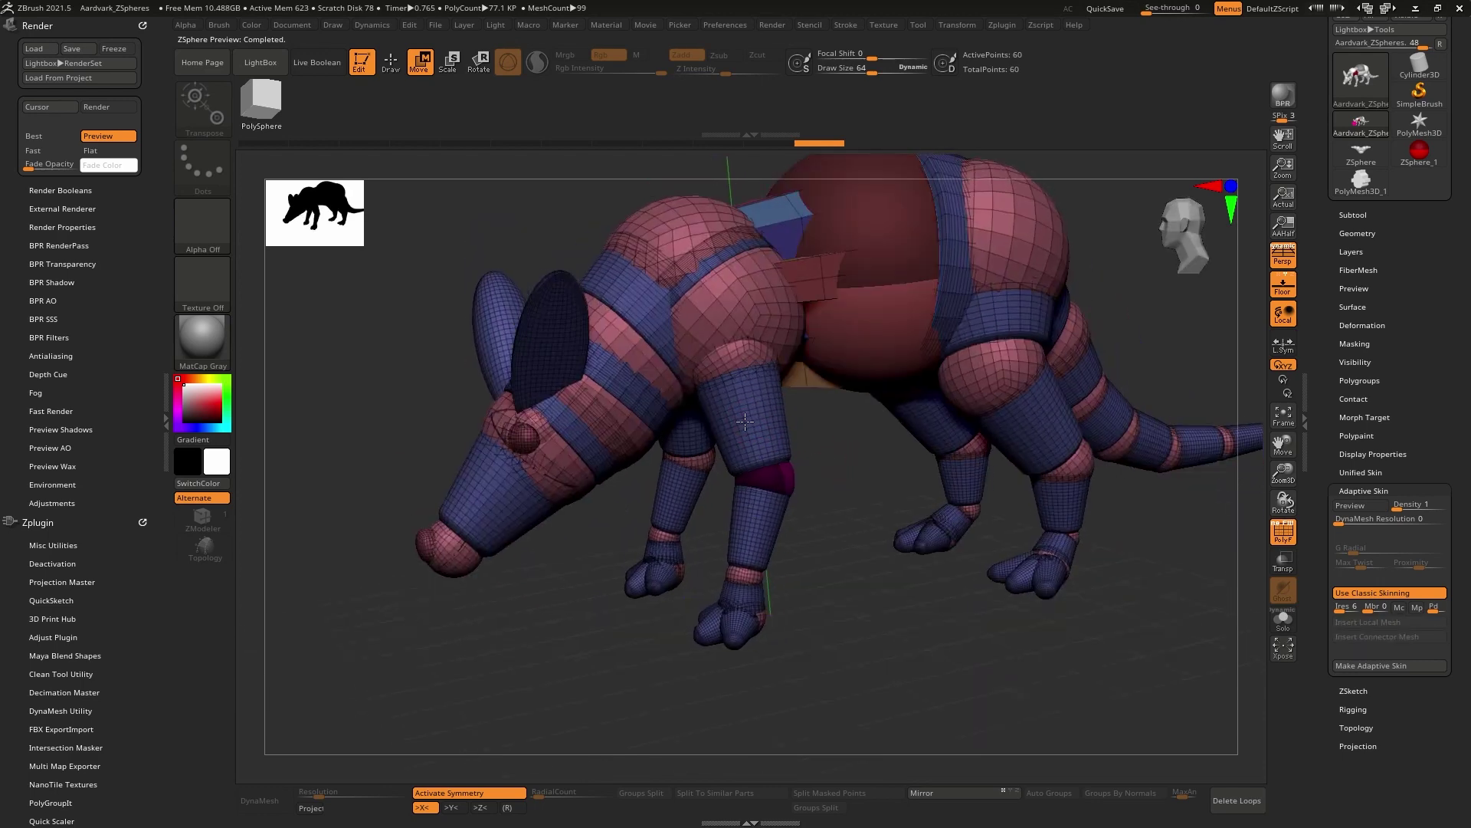
left_click(1375, 636)
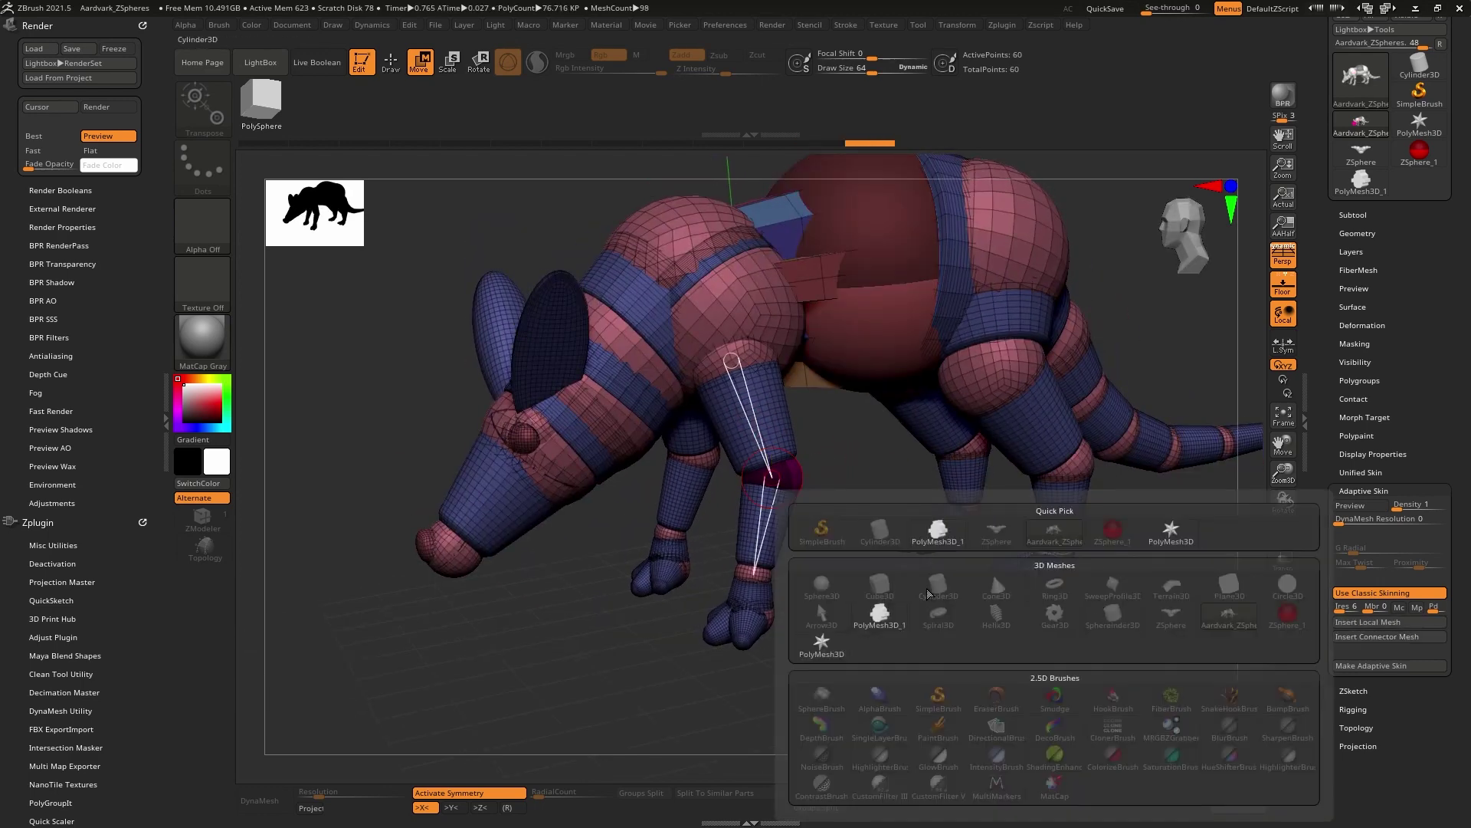
left_click(874, 616)
left_click(763, 535)
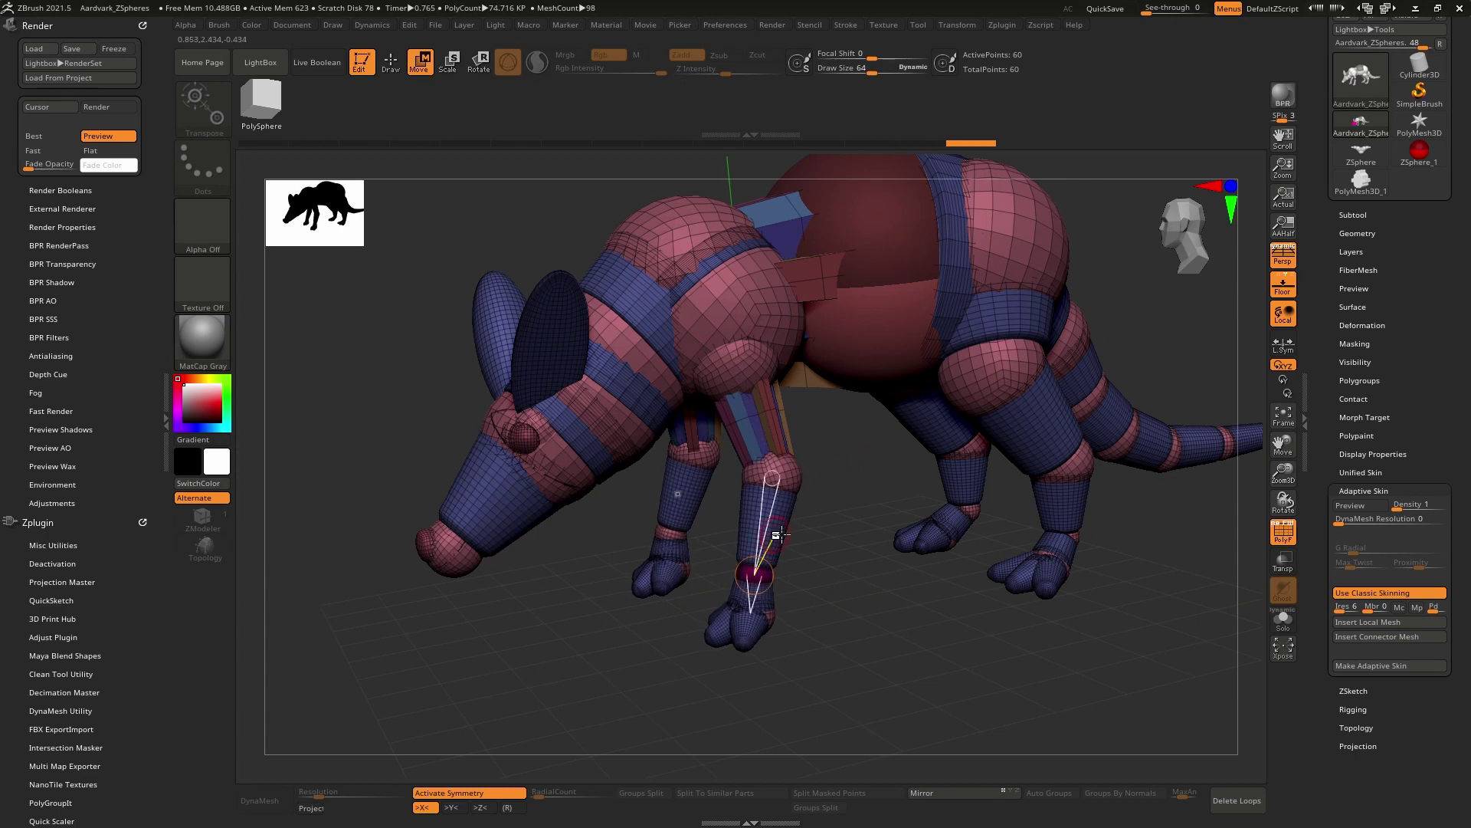
left_click(1375, 636)
left_click(878, 617)
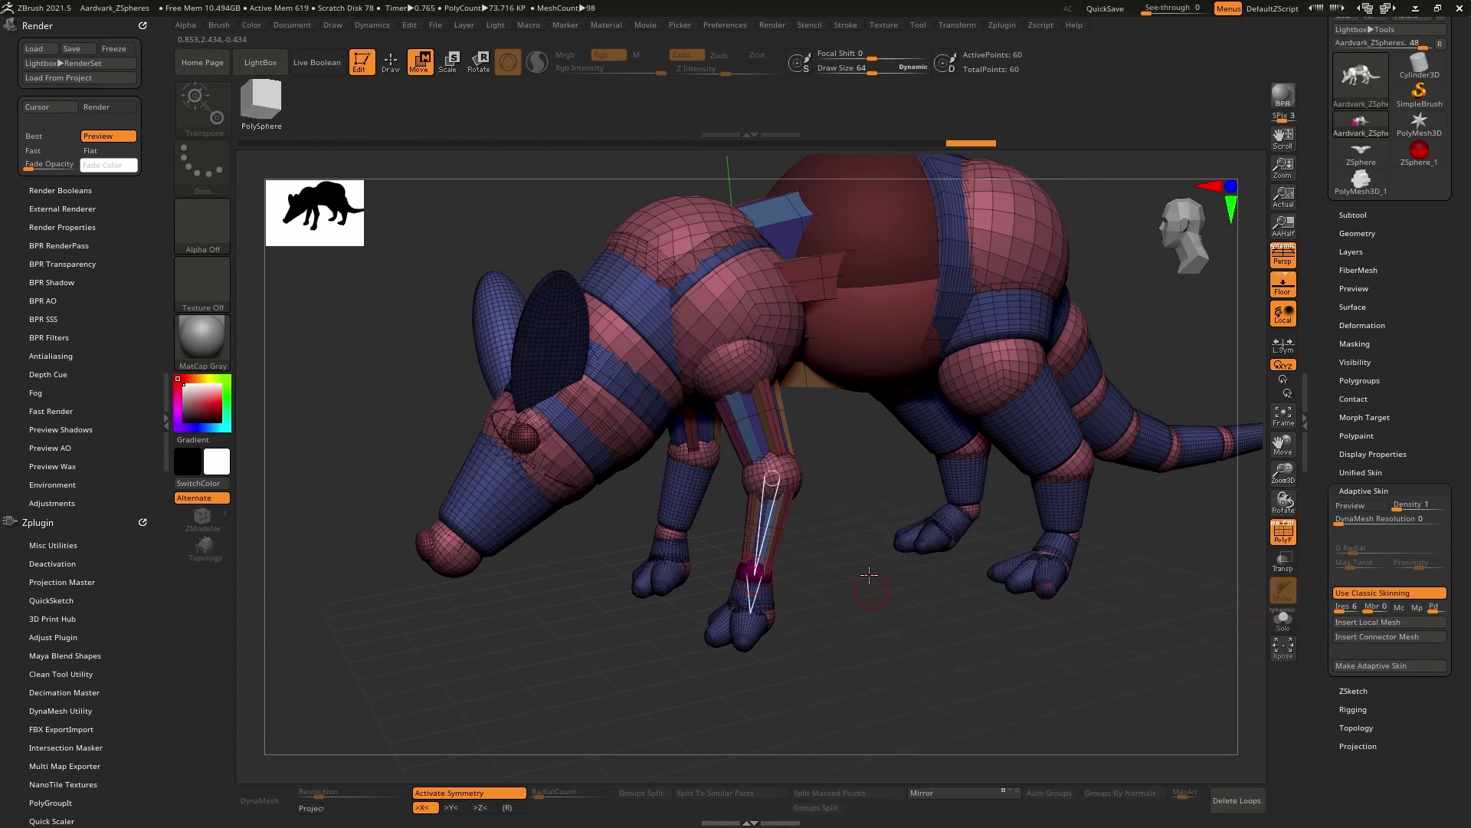
left_click_drag(805, 552, 791, 532)
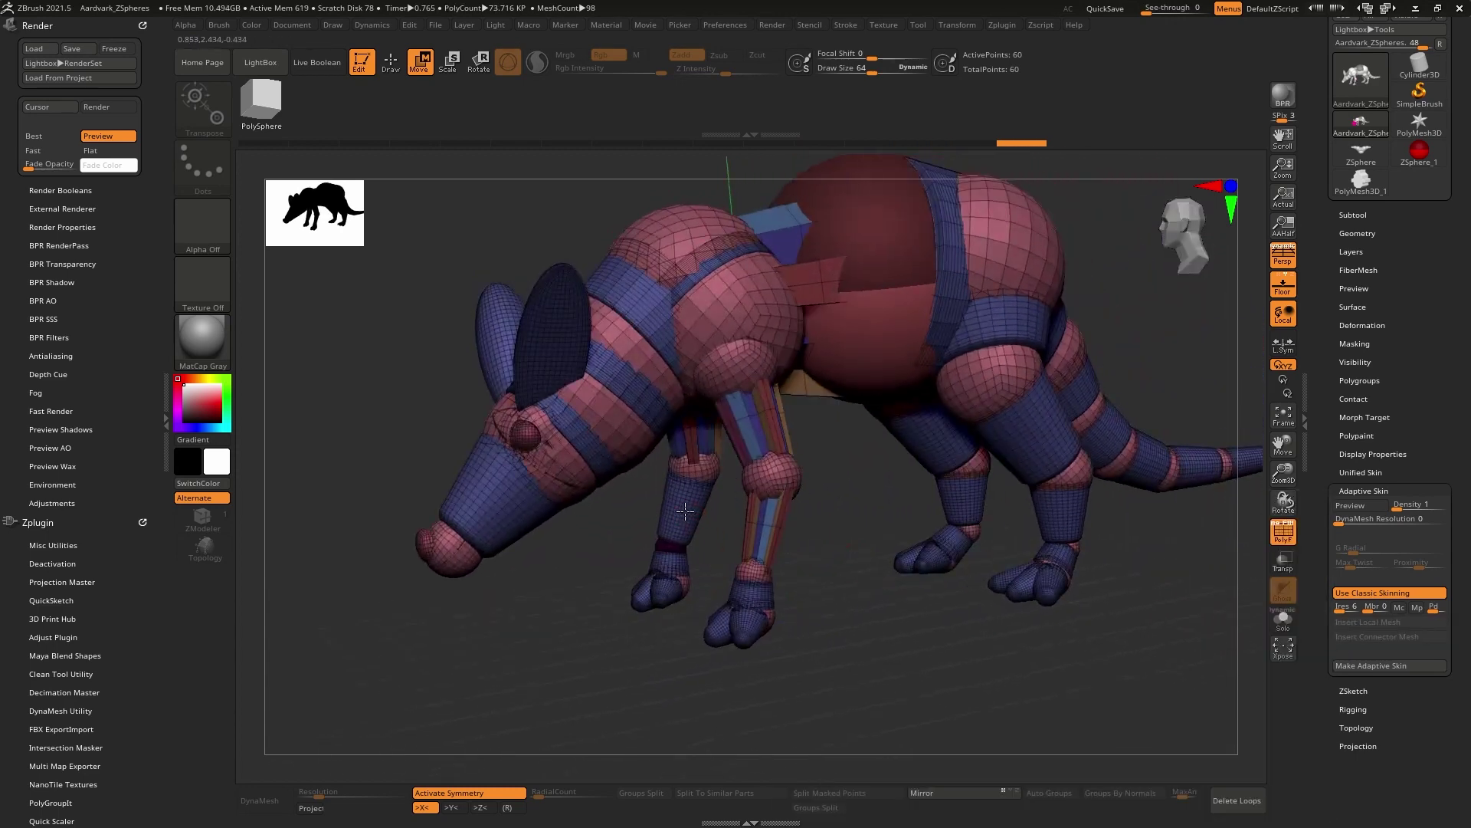
left_click(1383, 637)
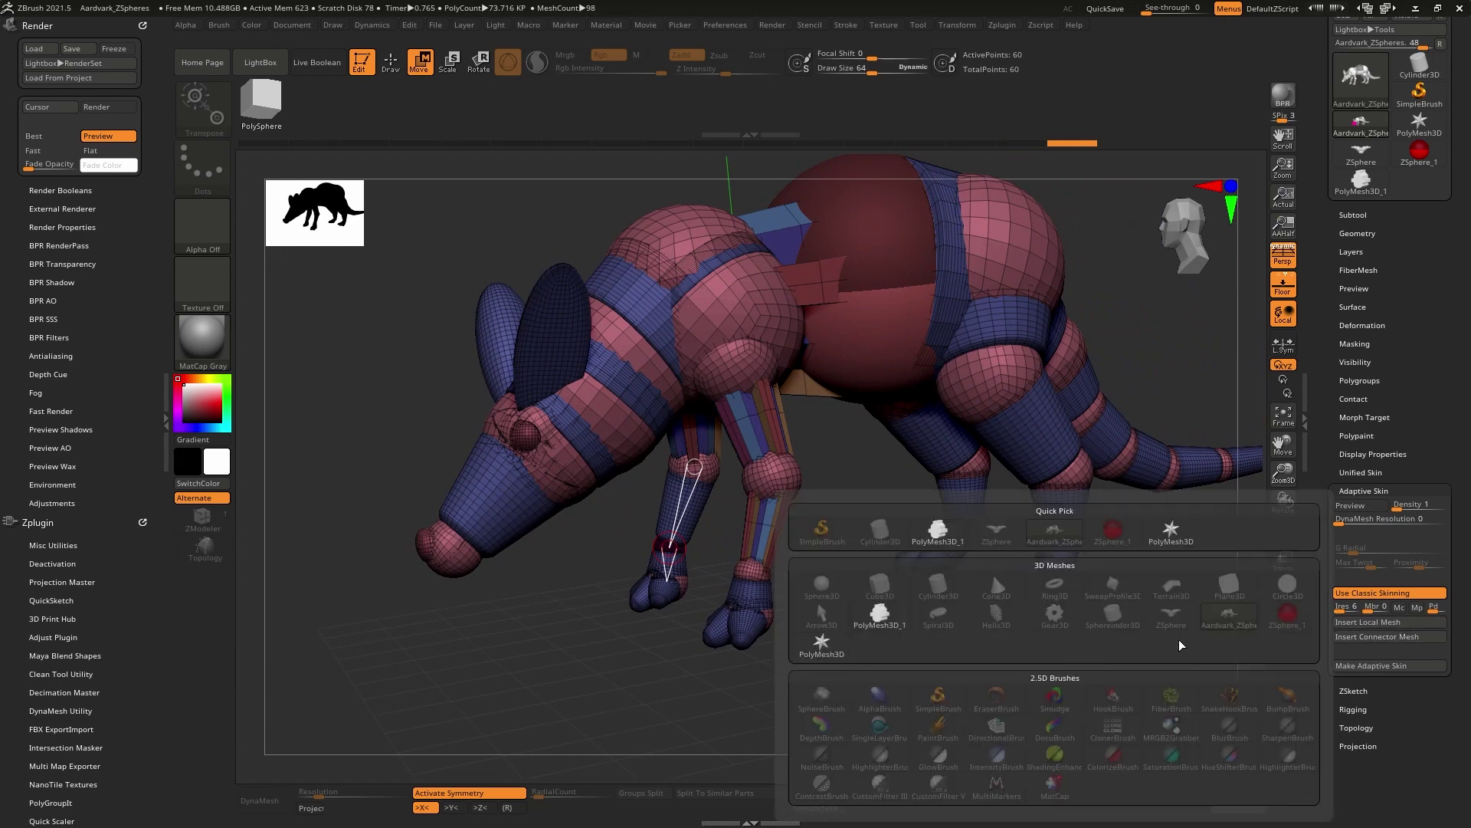
left_click(882, 612)
mouse_move(1034, 517)
right_mouse_down()
mouse_move(1022, 536)
mouse_move(1075, 471)
mouse_move(1135, 465)
right_mouse_up()
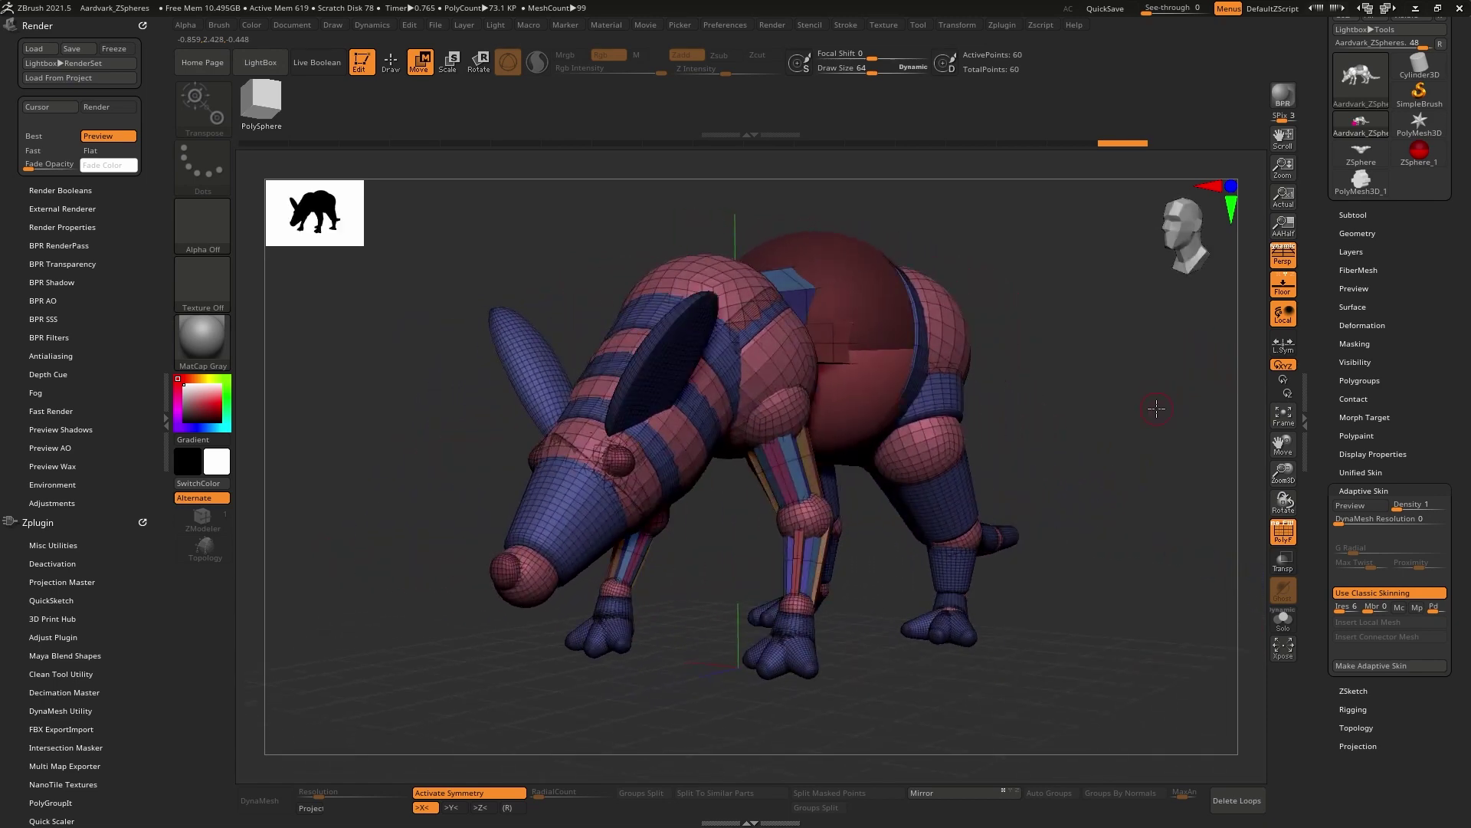
Insert PolyMesh3D_1 connectors on both rear legs and orbit to inspect them.
mouse_move(1104, 431)
right_mouse_down()
mouse_move(1011, 472)
mouse_move(902, 433)
right_mouse_up()
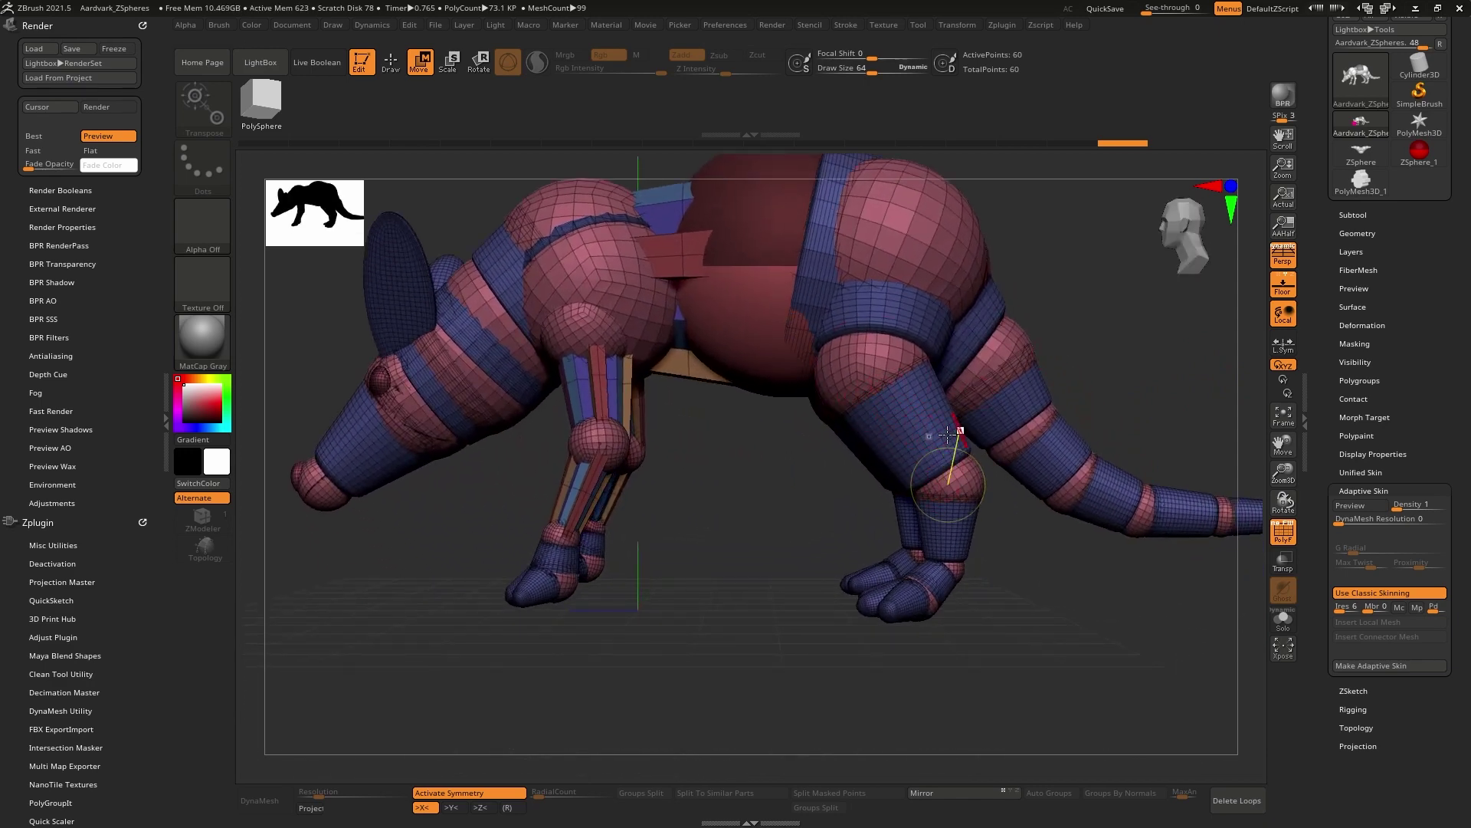
left_click_drag(945, 434, 966, 471)
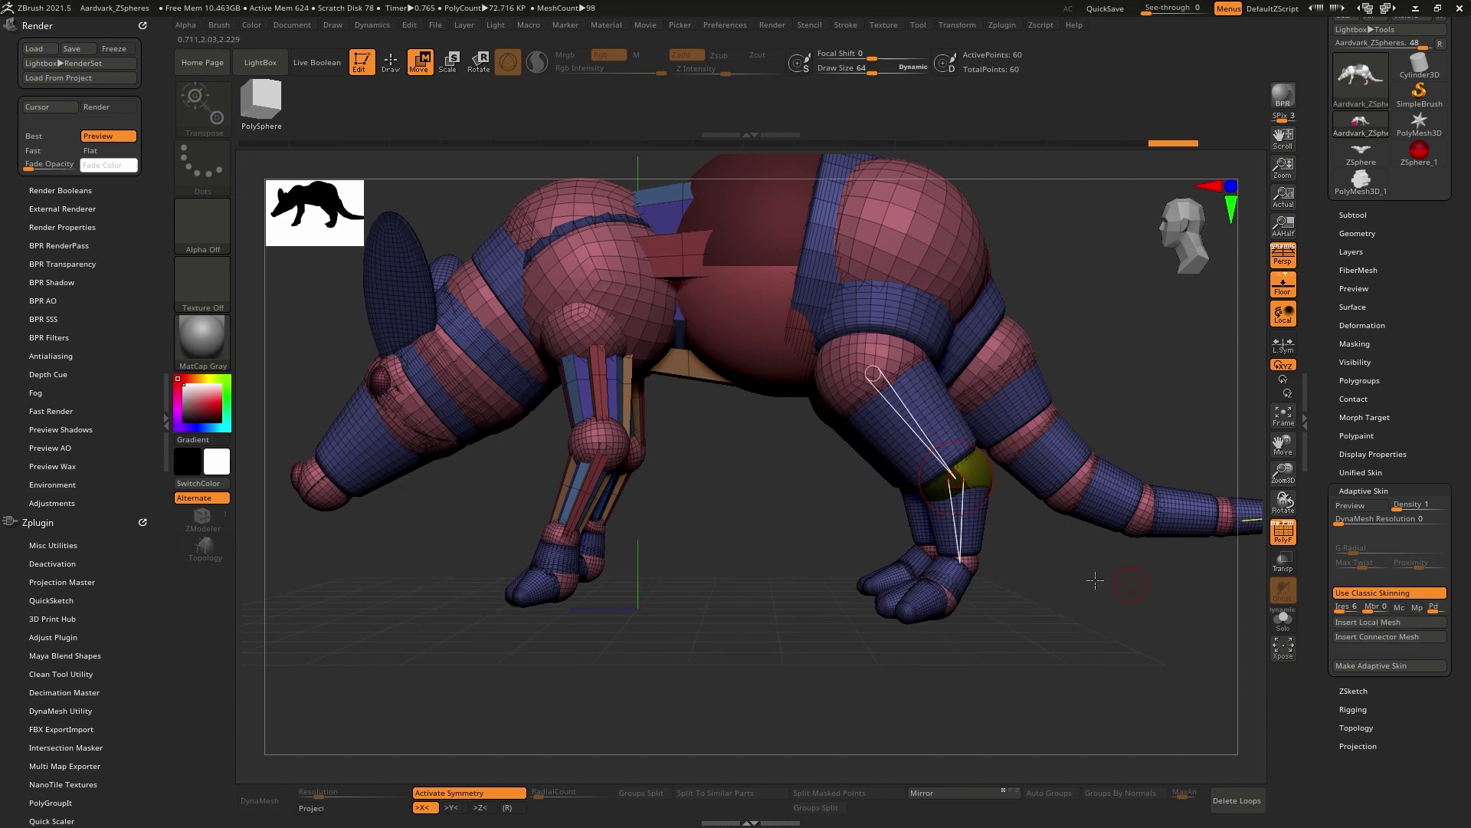
left_click(1358, 636)
left_click(880, 618)
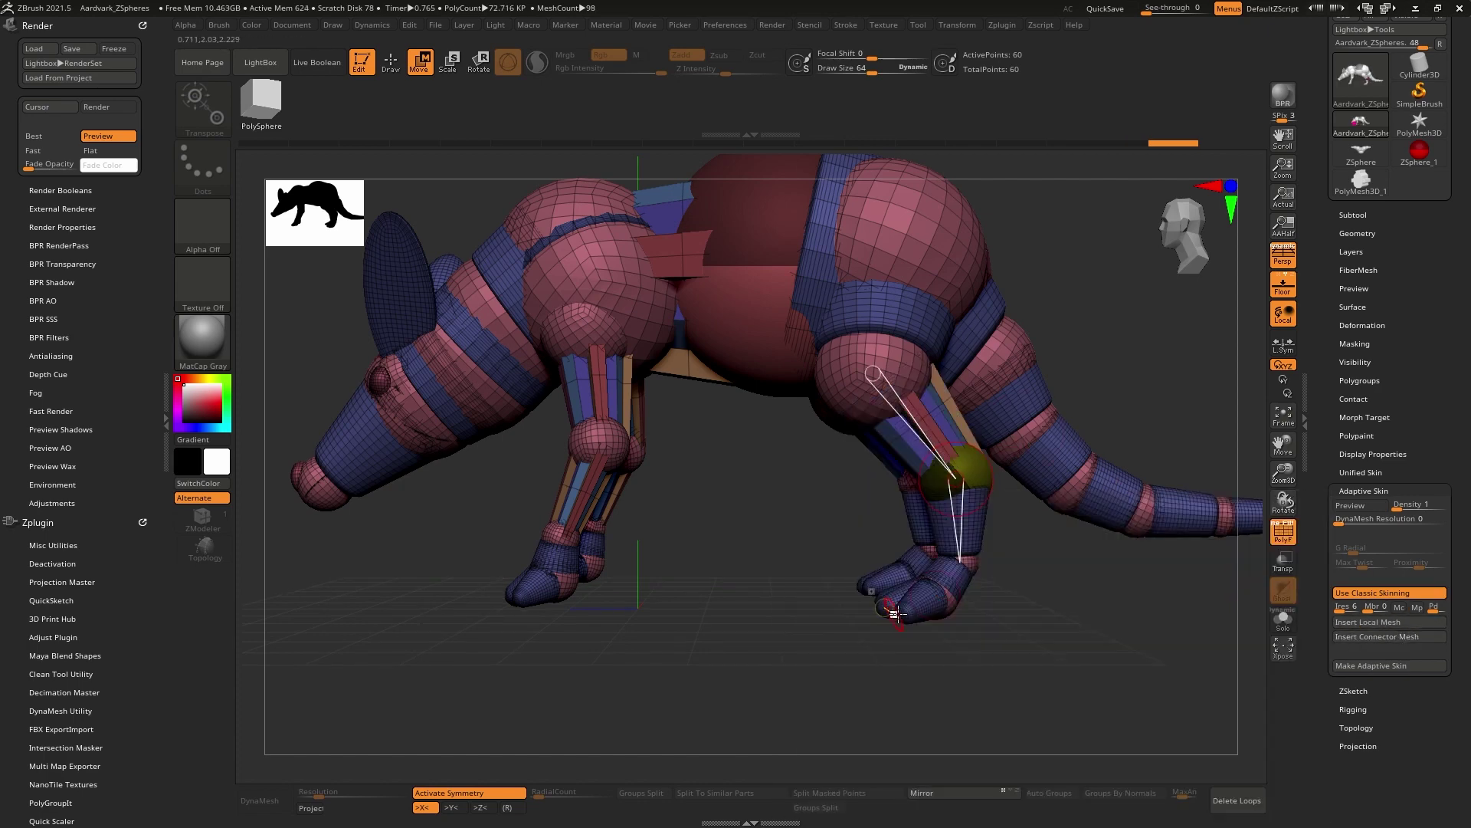
mouse_move(874, 576)
right_mouse_down()
mouse_move(795, 527)
mouse_move(875, 507)
right_mouse_up()
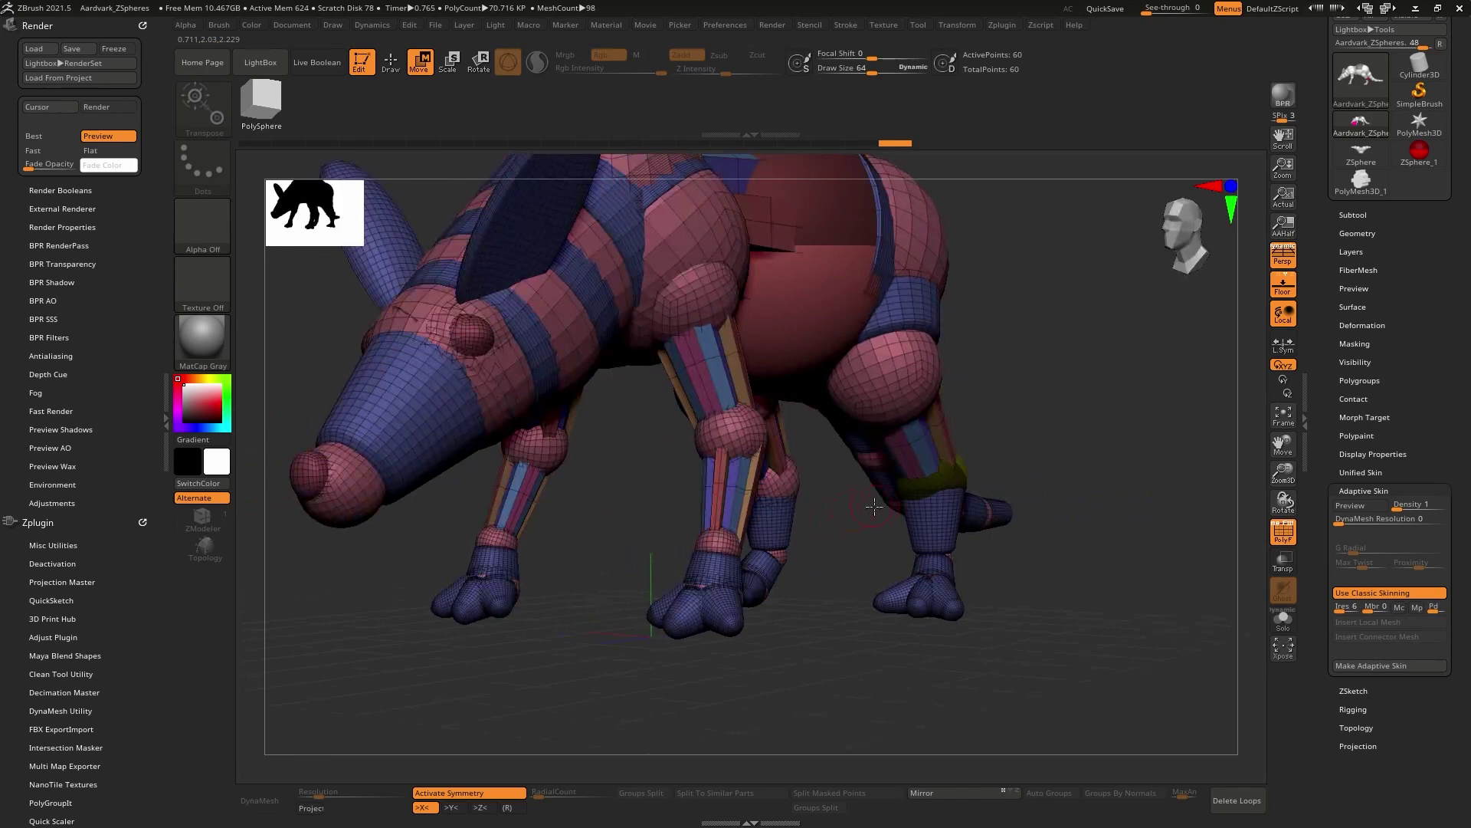
left_click(953, 535)
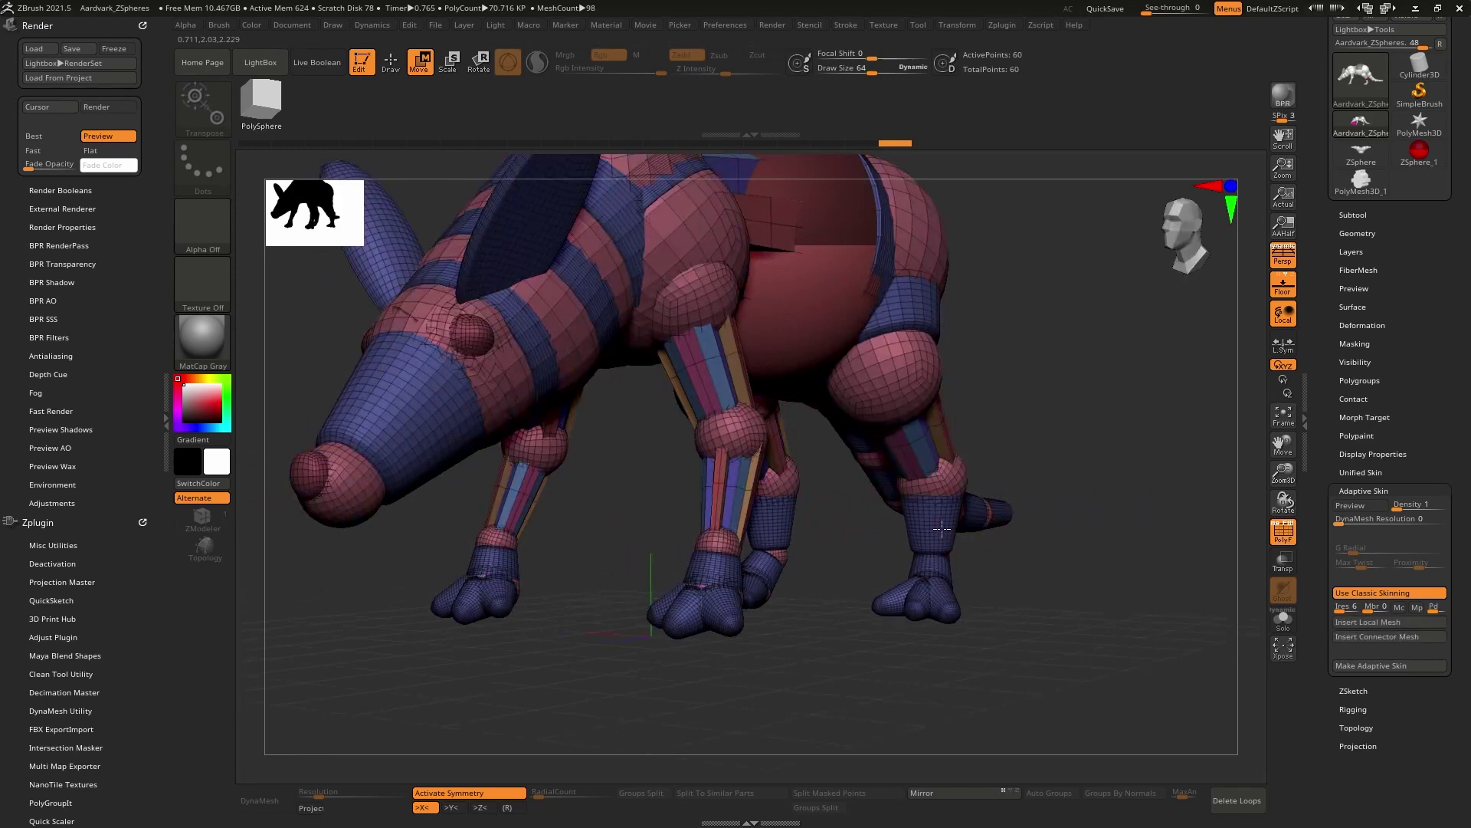
left_click(1355, 635)
left_click(880, 618)
mouse_move(897, 627)
right_mouse_down()
mouse_move(977, 533)
mouse_move(805, 461)
mouse_move(920, 483)
right_mouse_up()
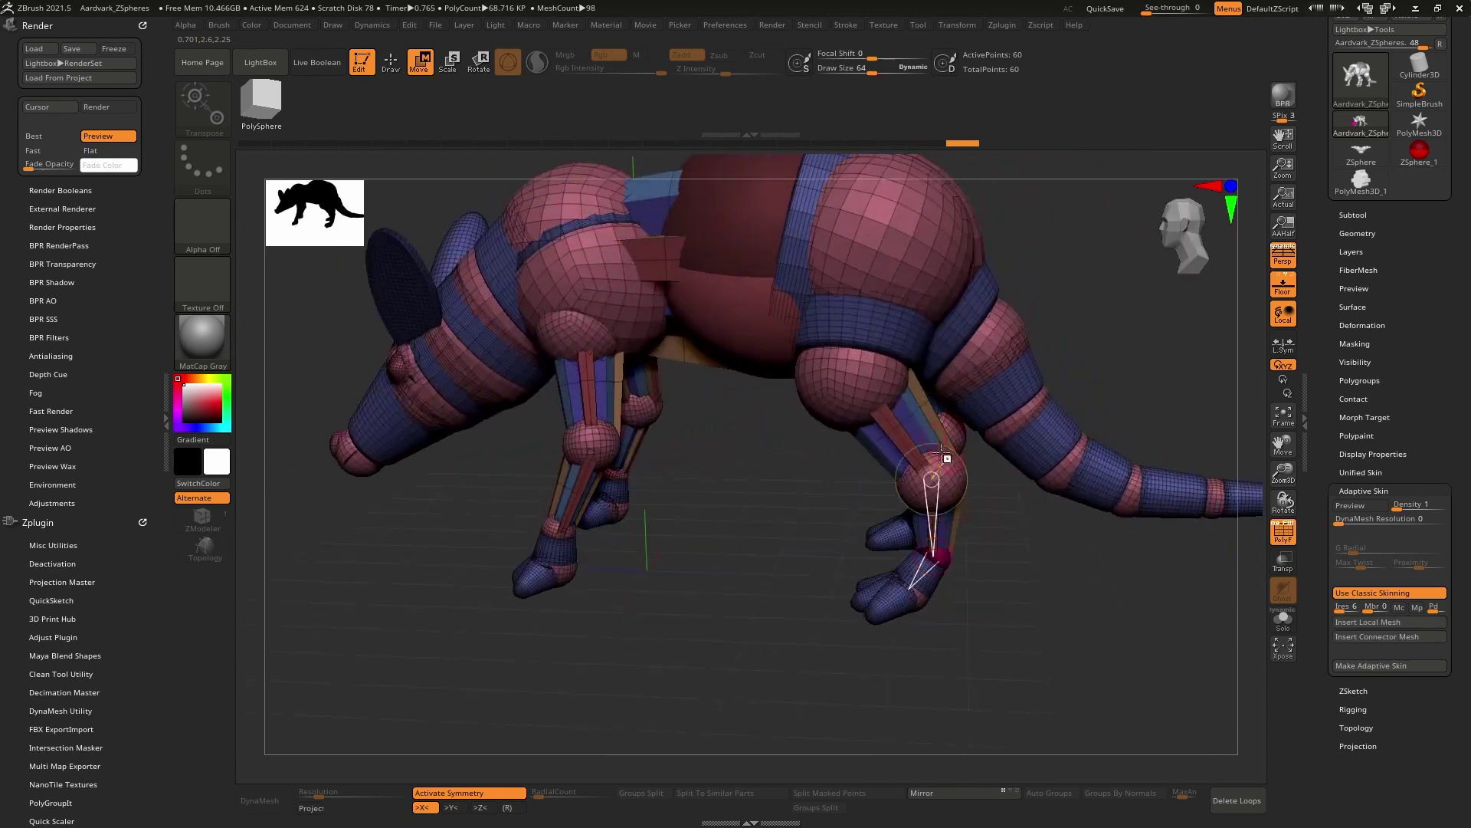
mouse_move(977, 437)
right_mouse_down()
mouse_move(1113, 392)
mouse_move(1099, 396)
mouse_move(1081, 342)
mouse_move(1069, 387)
mouse_move(1101, 394)
mouse_move(1067, 383)
mouse_move(1094, 390)
mouse_move(1092, 374)
mouse_move(1122, 374)
right_mouse_up()
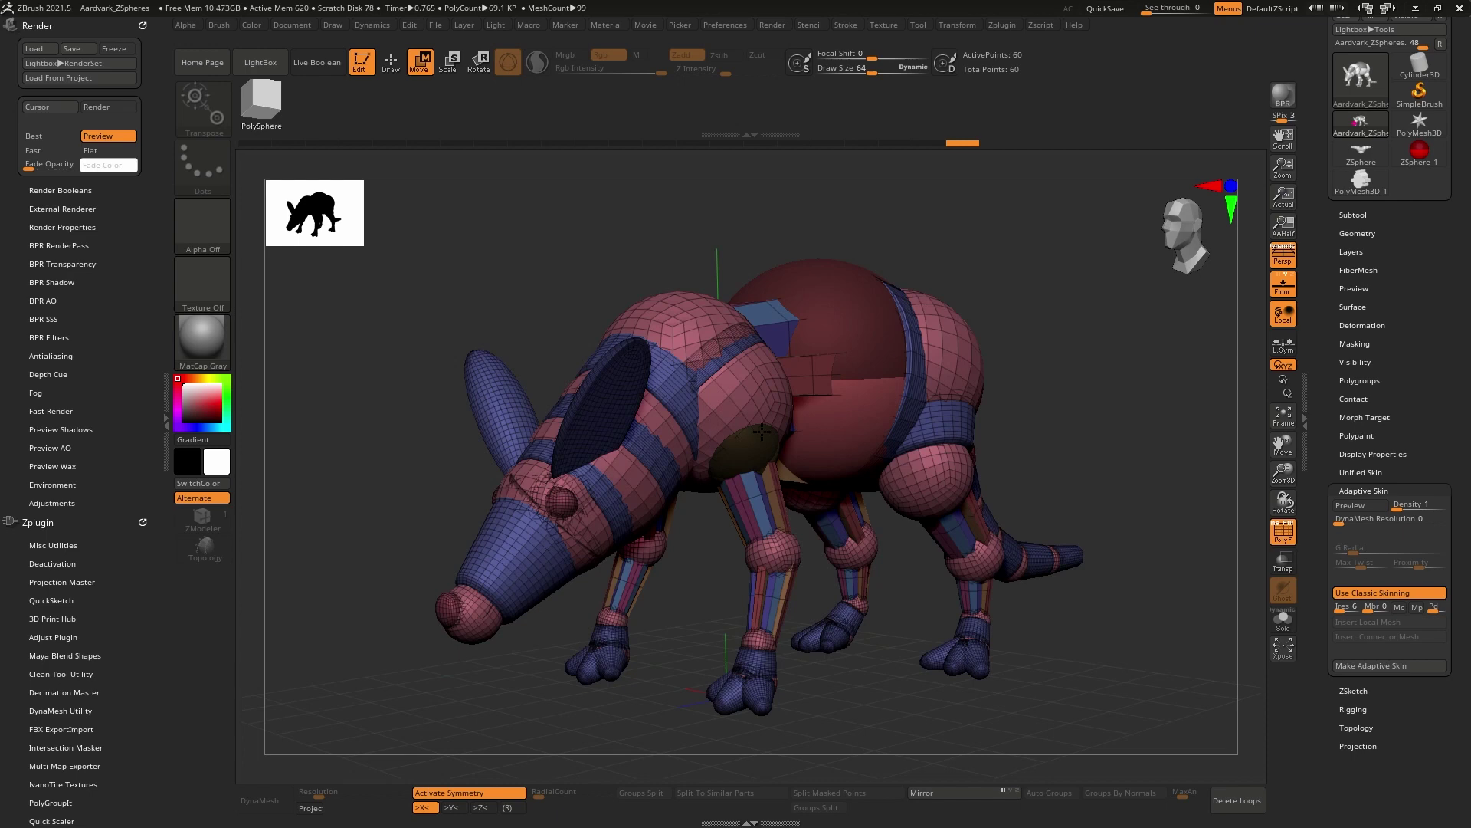
Pick Sphere3D from the 3D Meshes section of the Tool palette.
right_click_drag(951, 532, 805, 506)
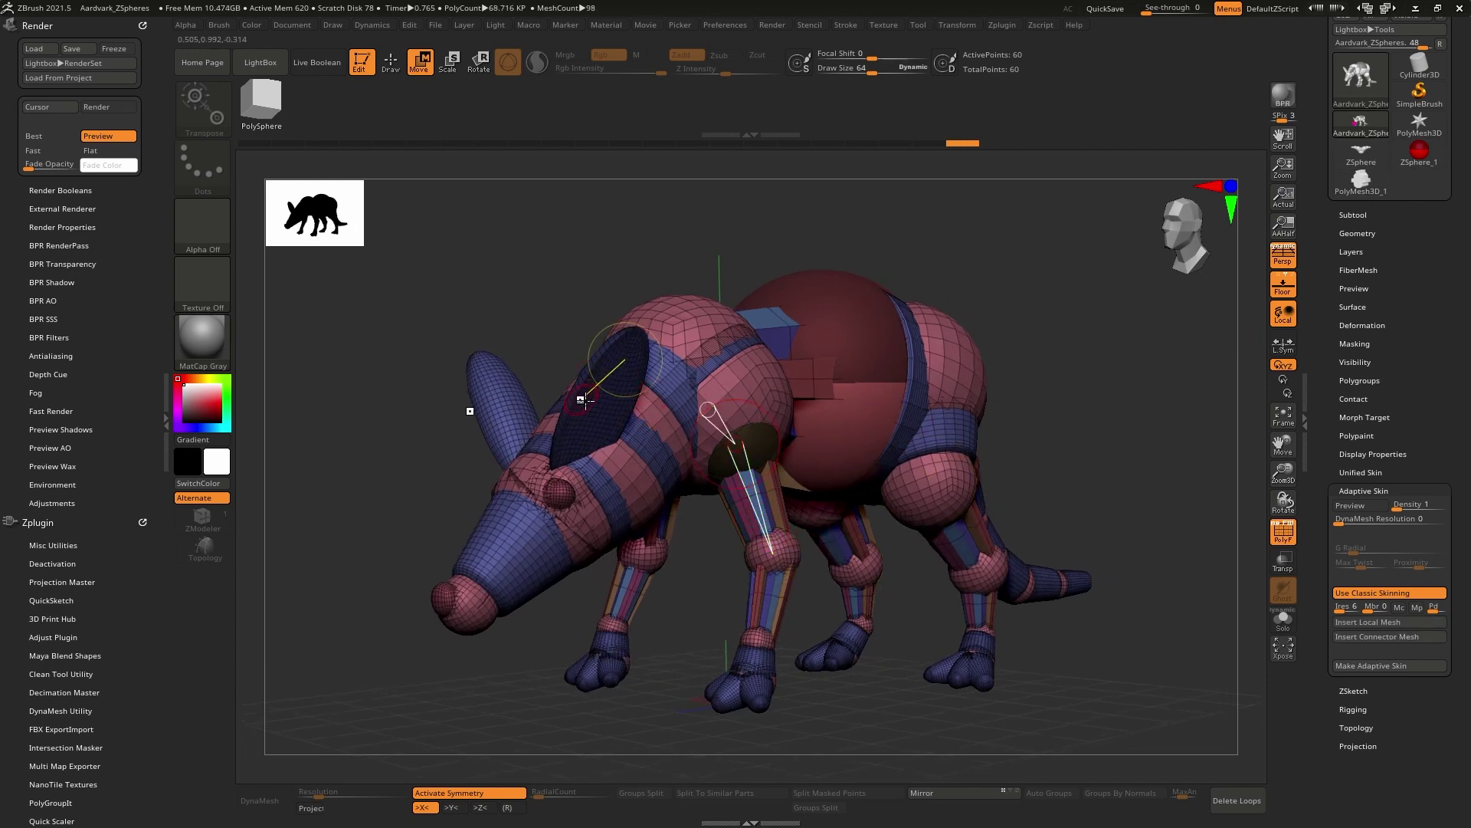
right_click_drag(1151, 443, 1125, 453)
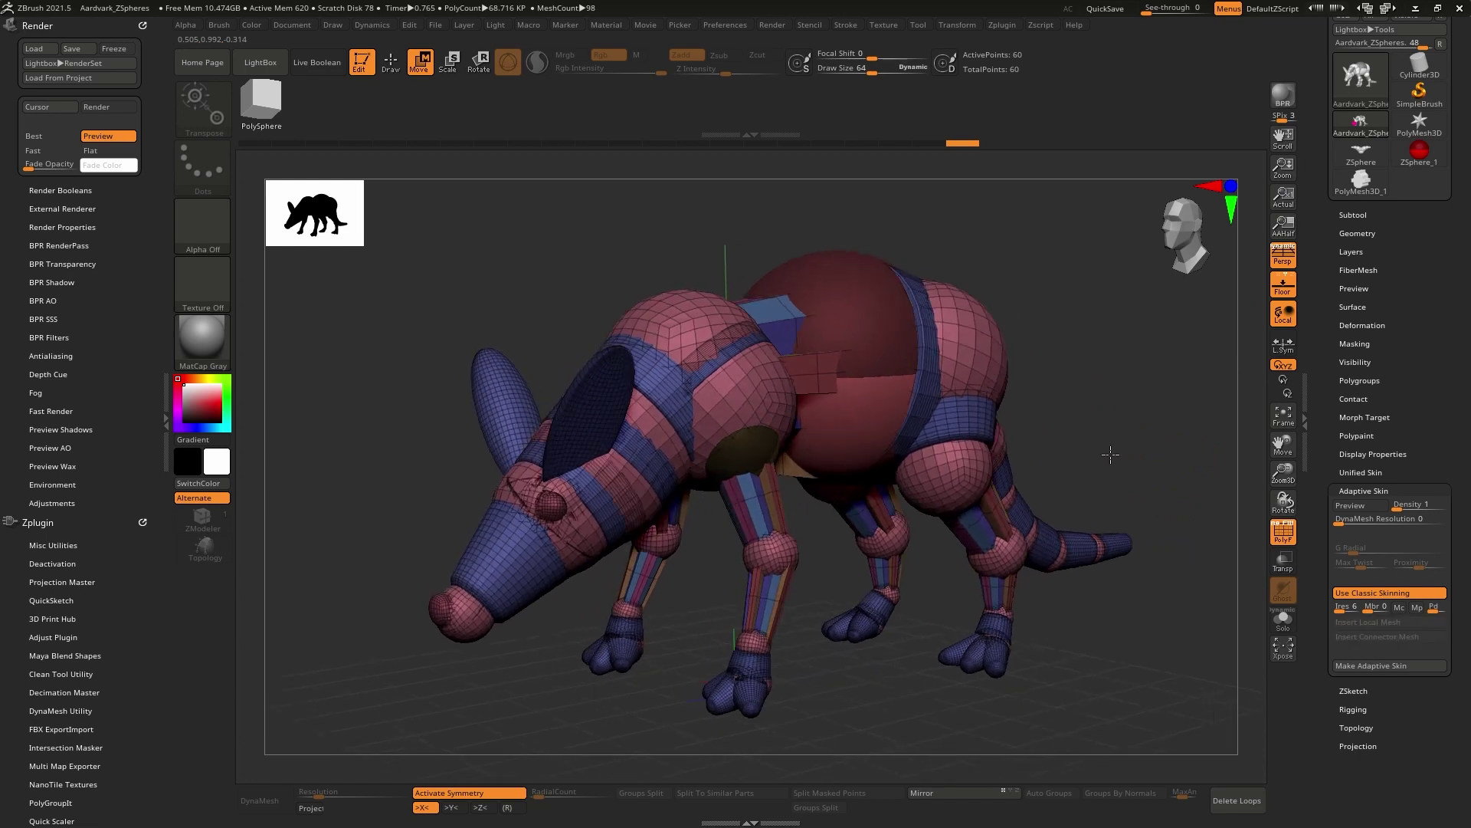
left_click(1359, 83)
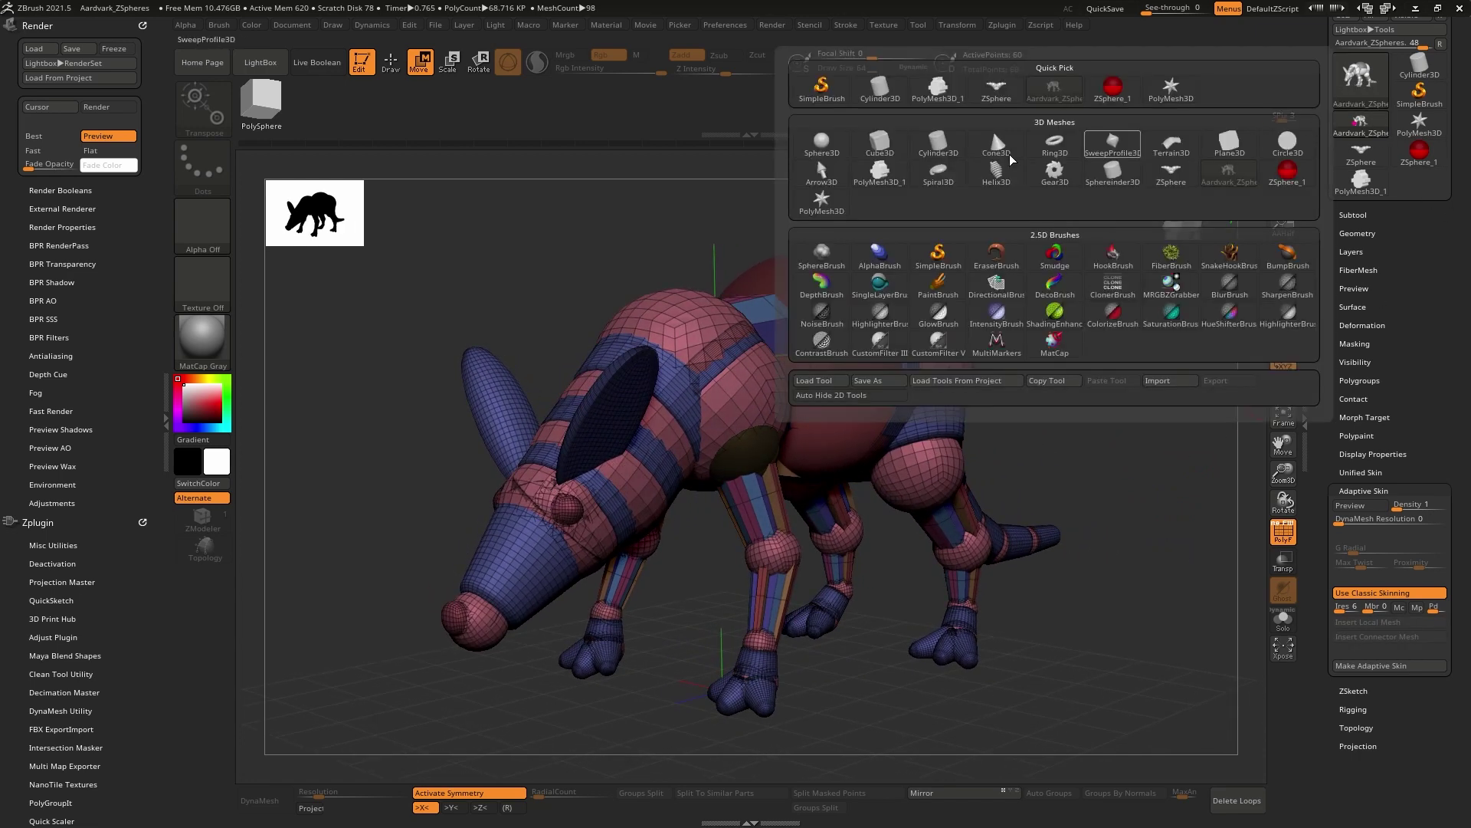
left_click(820, 147)
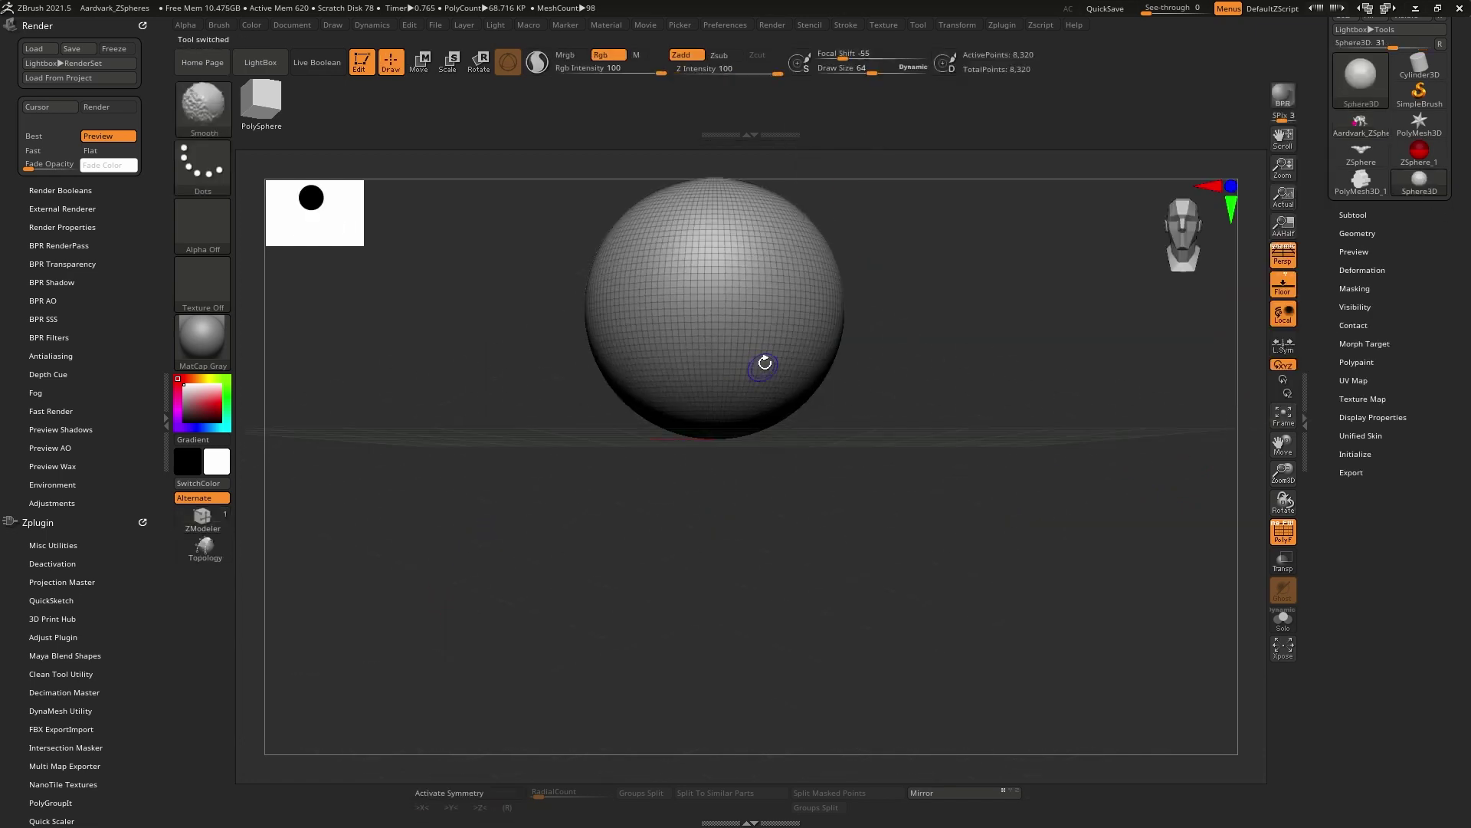
Set the Sphere3D coverage to 180 in Initialize to make a half sphere.
right_click_drag(978, 428, 974, 433)
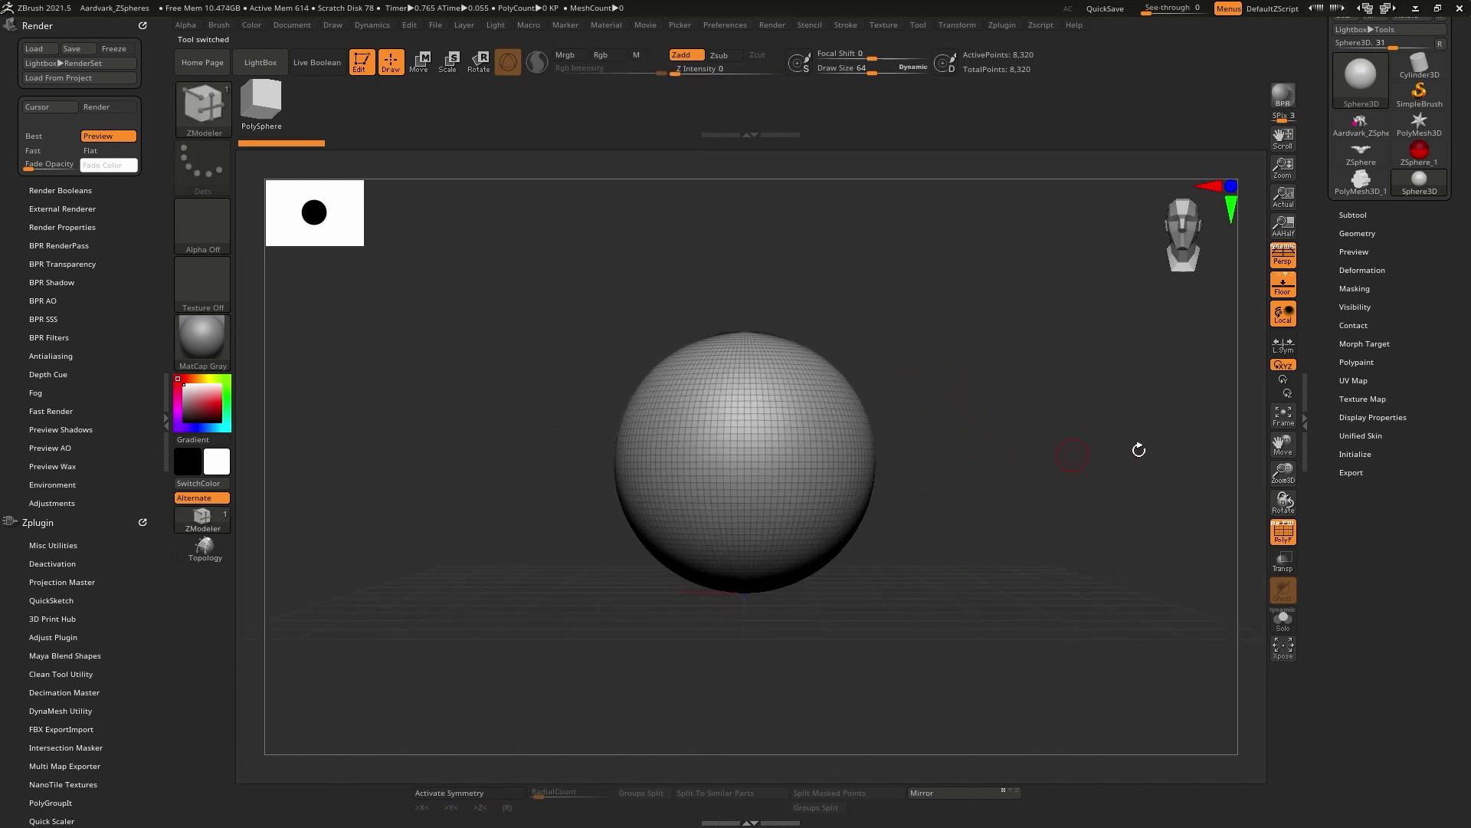
left_click(1351, 454)
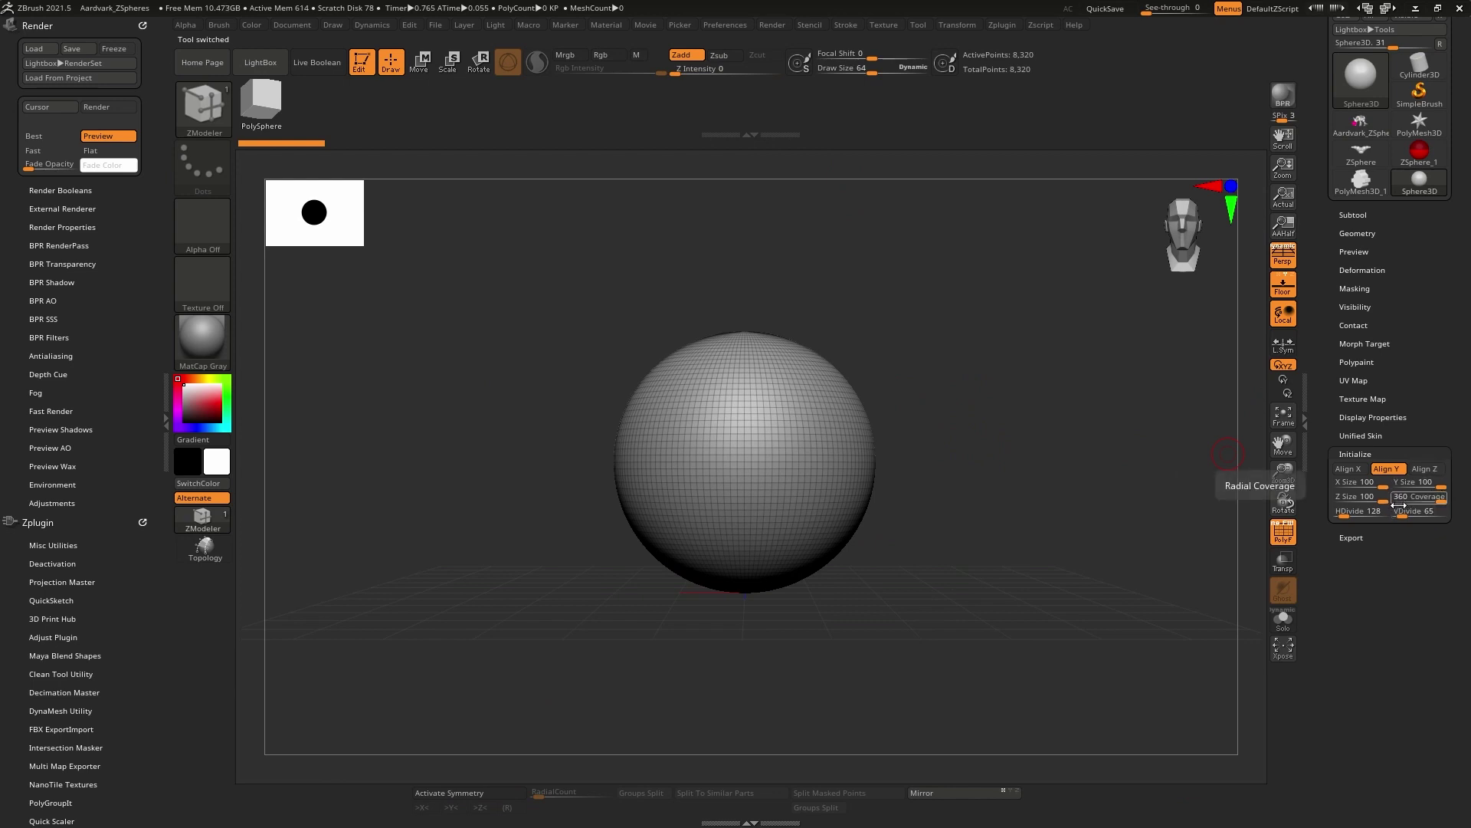
mouse_move(1438, 497)
left_mouse_down()
mouse_move(1421, 500)
mouse_move(1421, 525)
left_mouse_up()
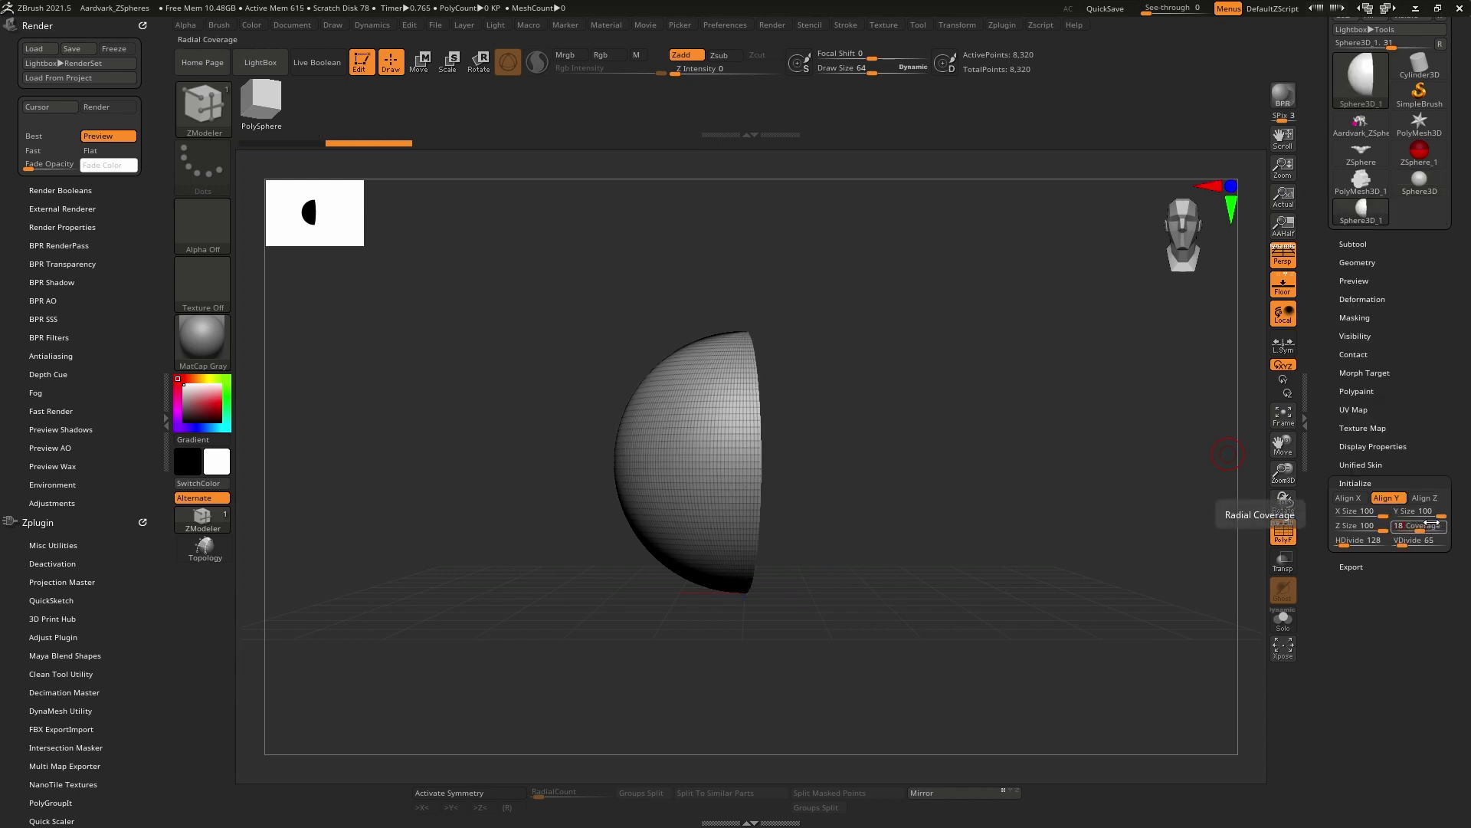
mouse_move(1207, 454)
right_mouse_down()
mouse_move(1048, 470)
mouse_move(943, 414)
right_mouse_up()
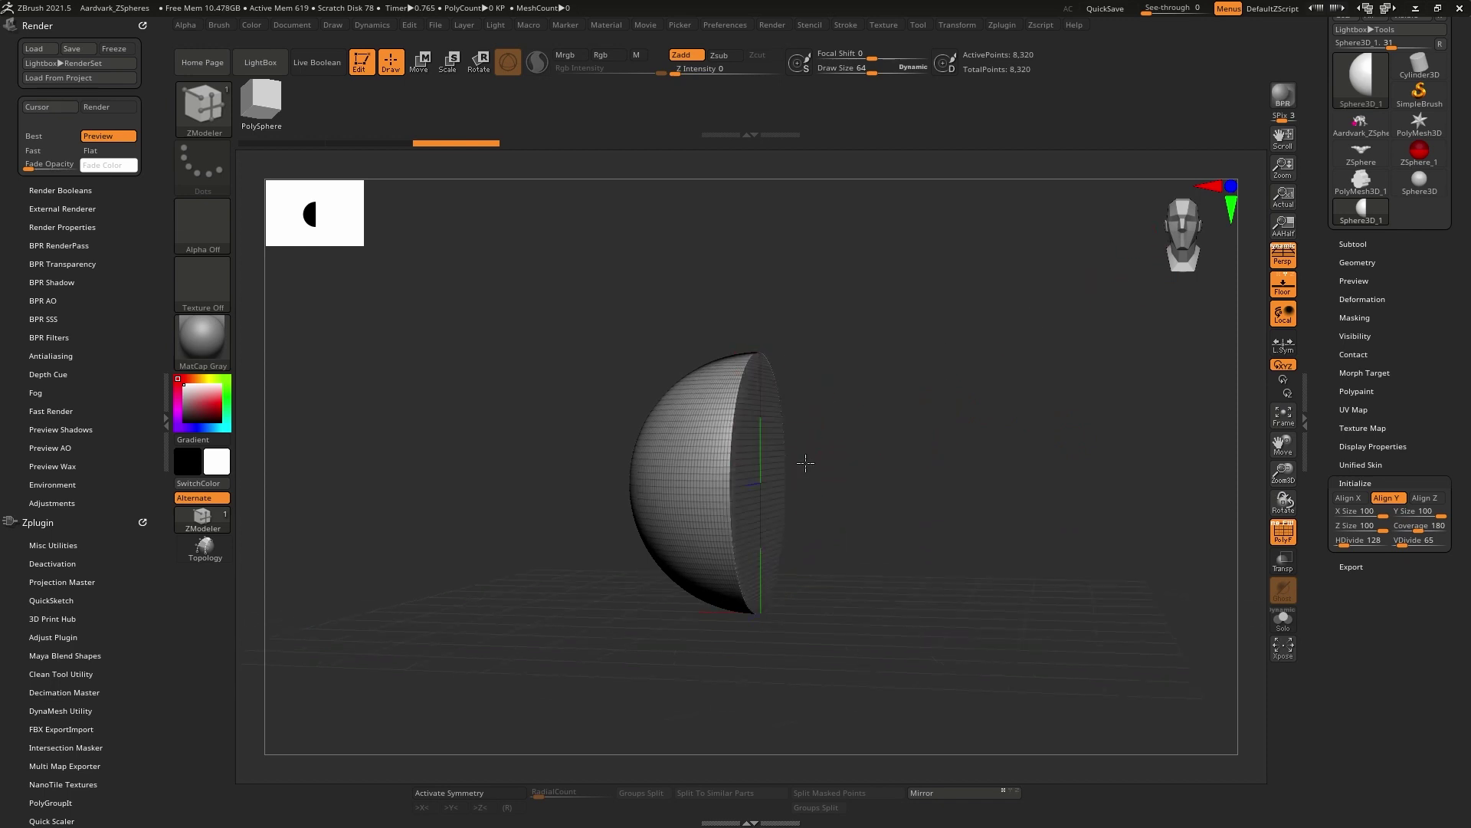
right_click_drag(814, 456, 713, 469, "shift")
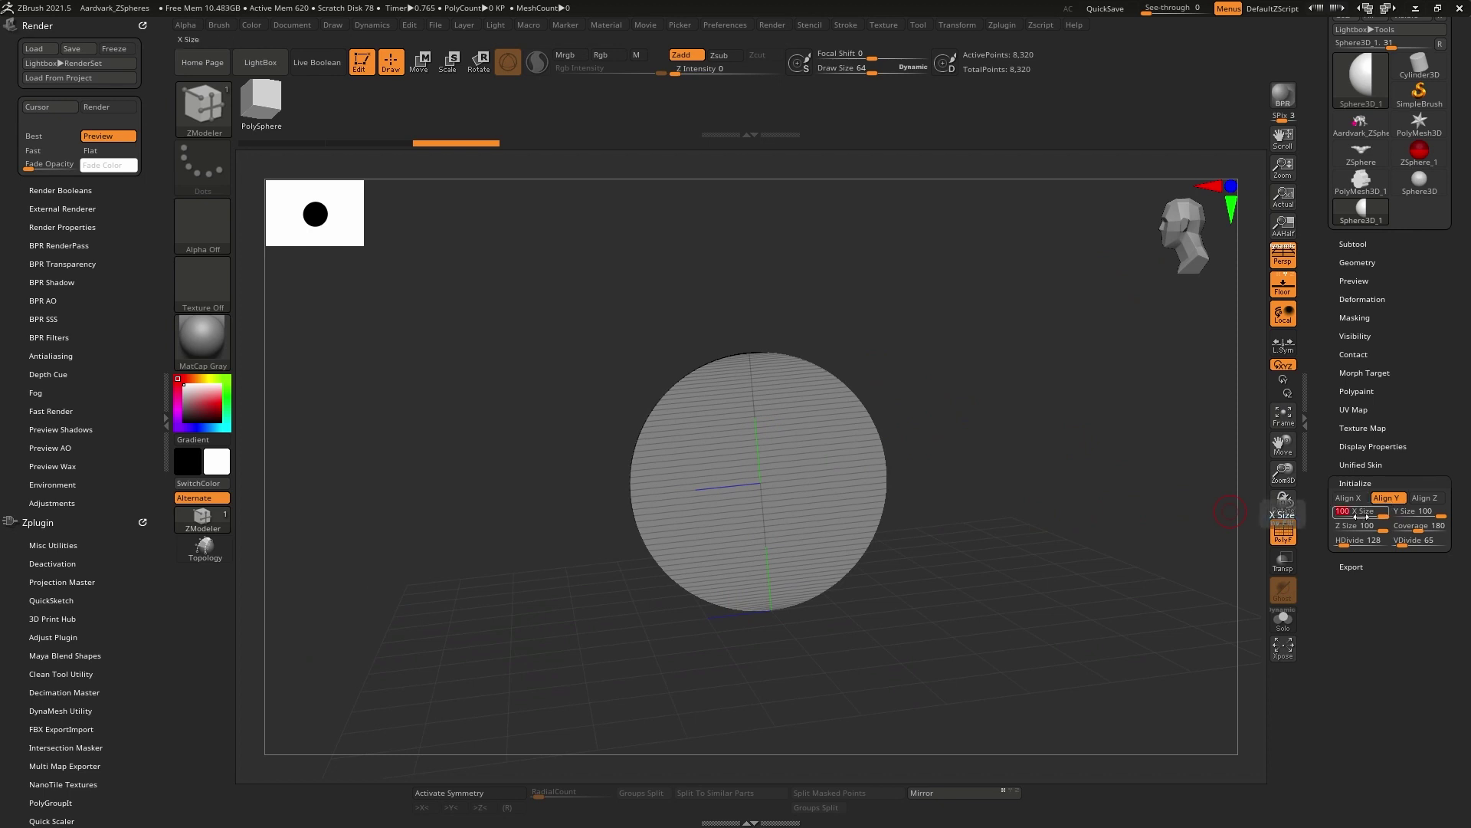
type("10")
Set HDivide and VDivide to 10 and the X, Y and Z sizes to 100.
key("Return")
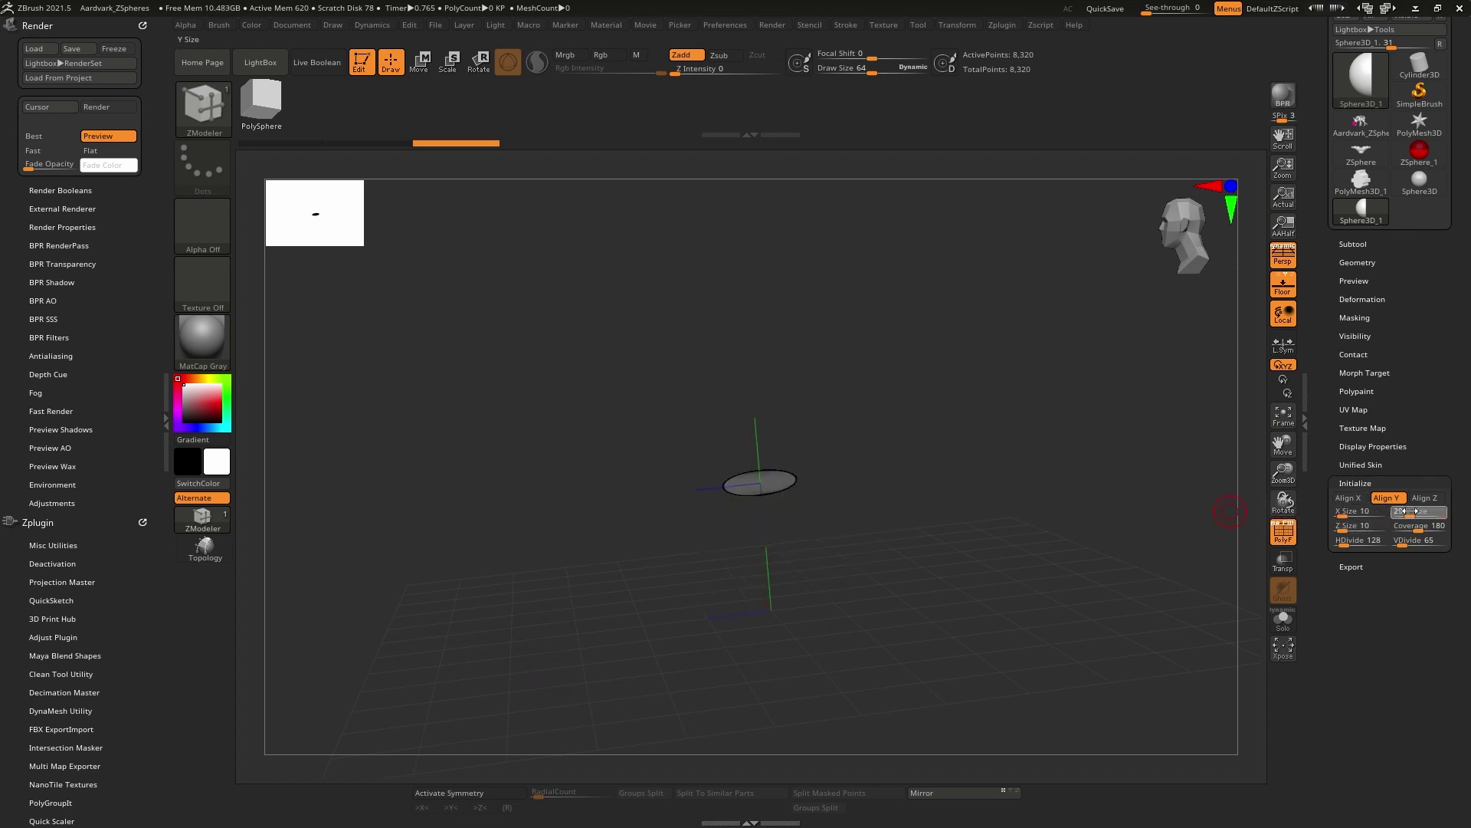
left_click(1414, 510)
type("10")
key("Return")
mouse_move(957, 472)
right_mouse_down("shift")
mouse_move(896, 469)
mouse_move(1022, 511)
right_mouse_up("shift")
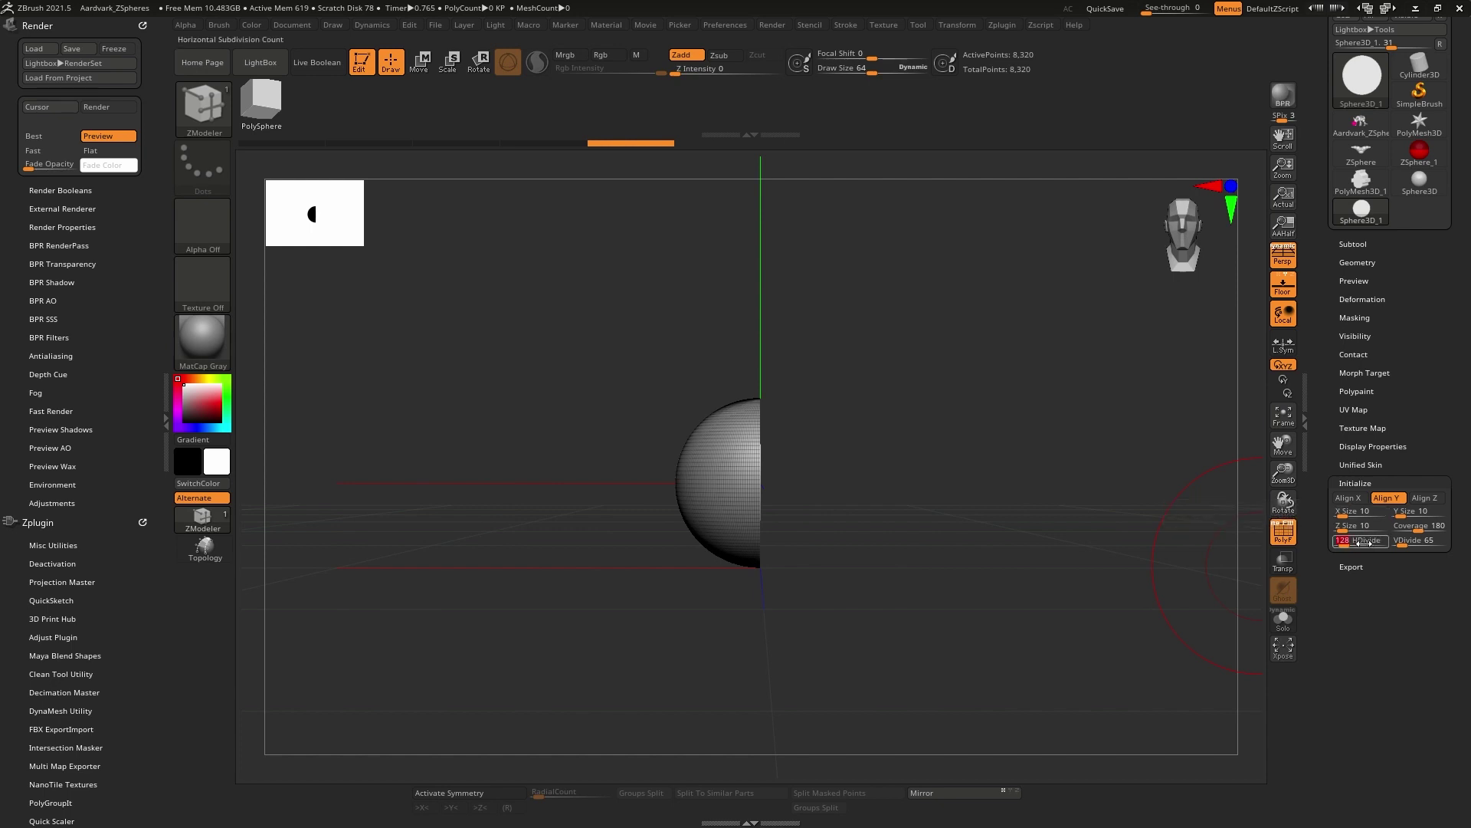
mouse_move(1374, 540)
left_mouse_down()
mouse_move(1338, 540)
mouse_move(1397, 541)
left_mouse_up()
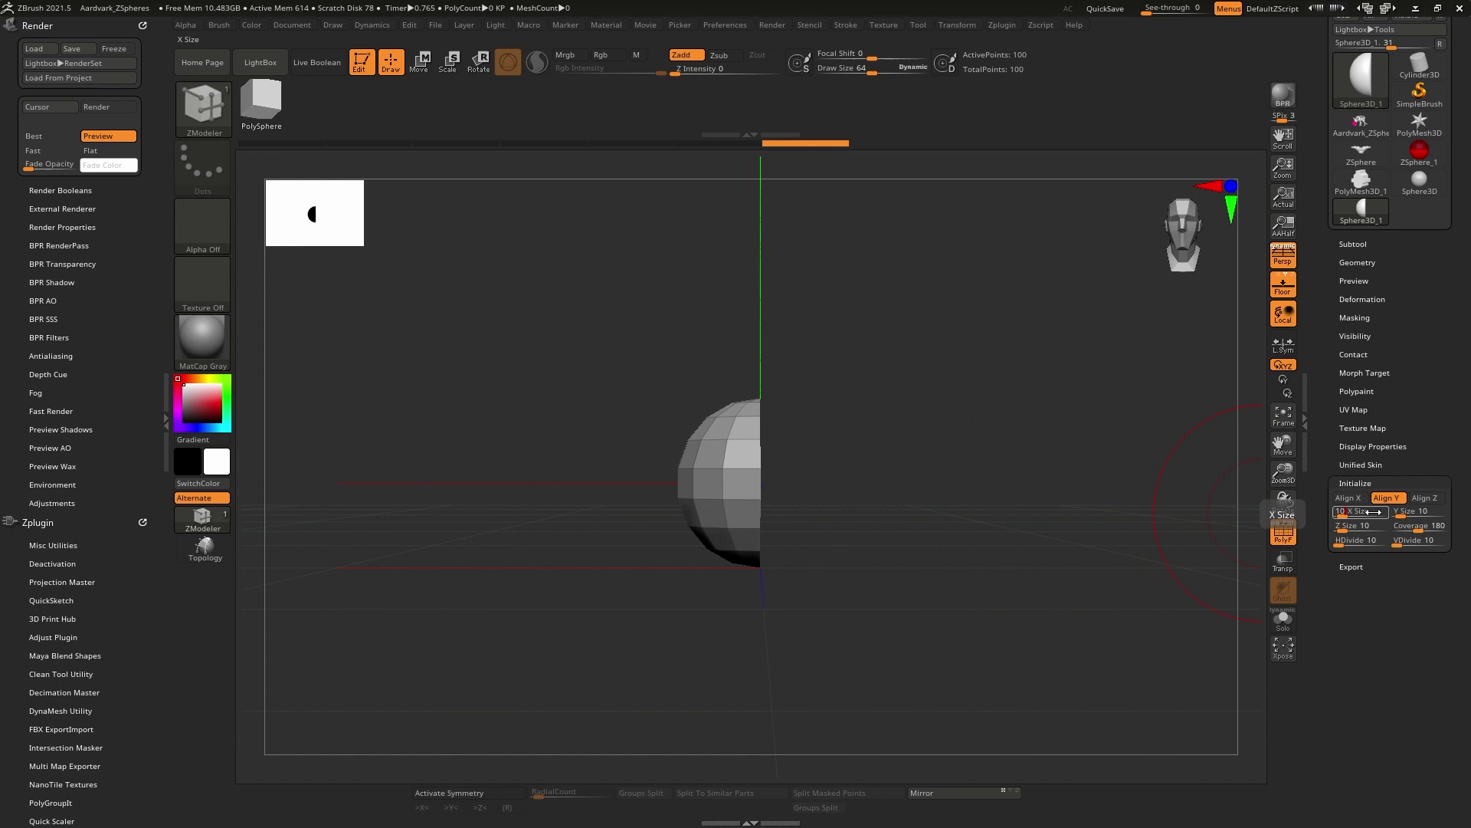
left_click_drag(1342, 526, 1386, 526)
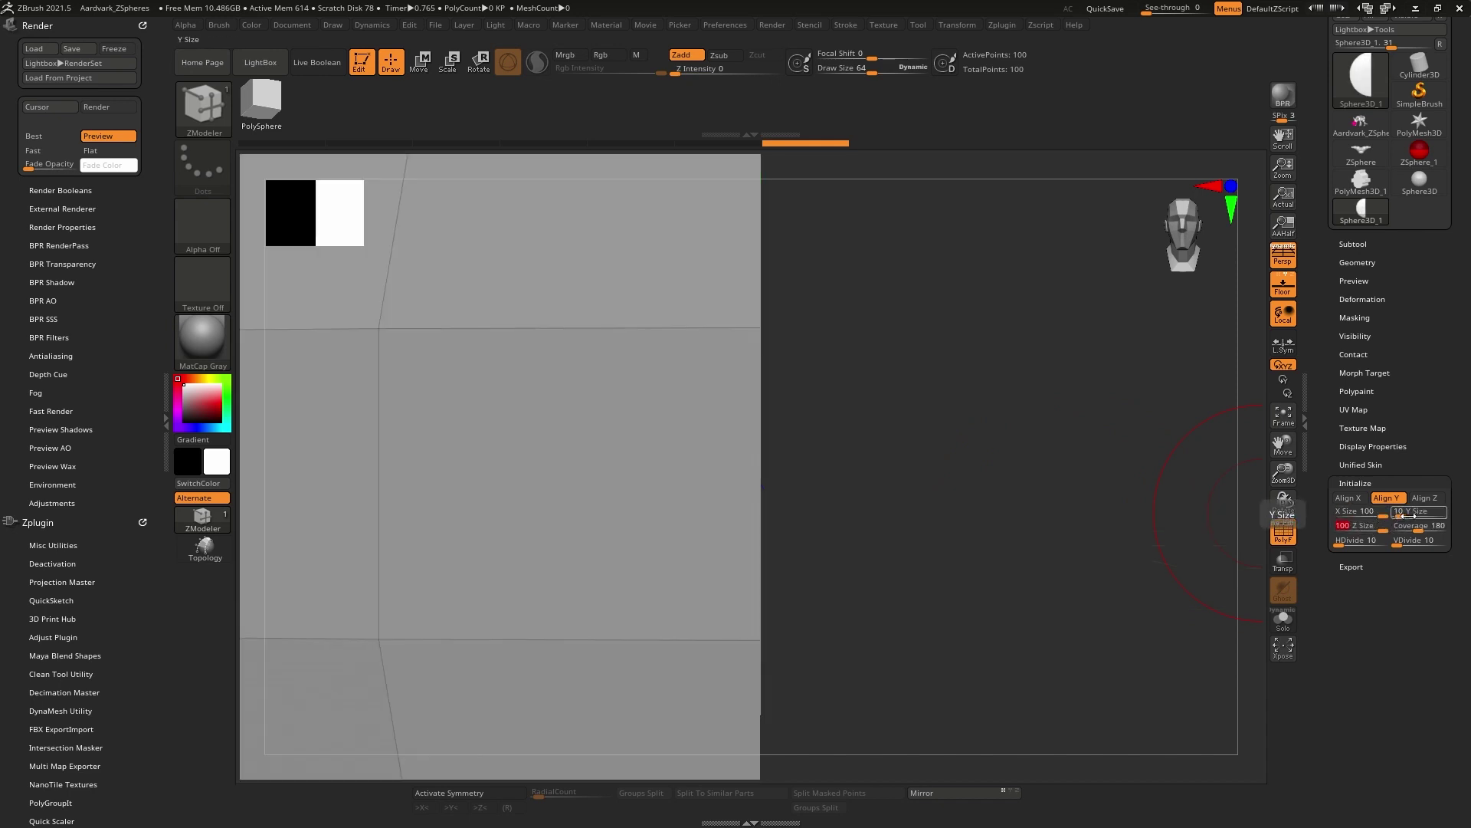
left_click(1421, 512)
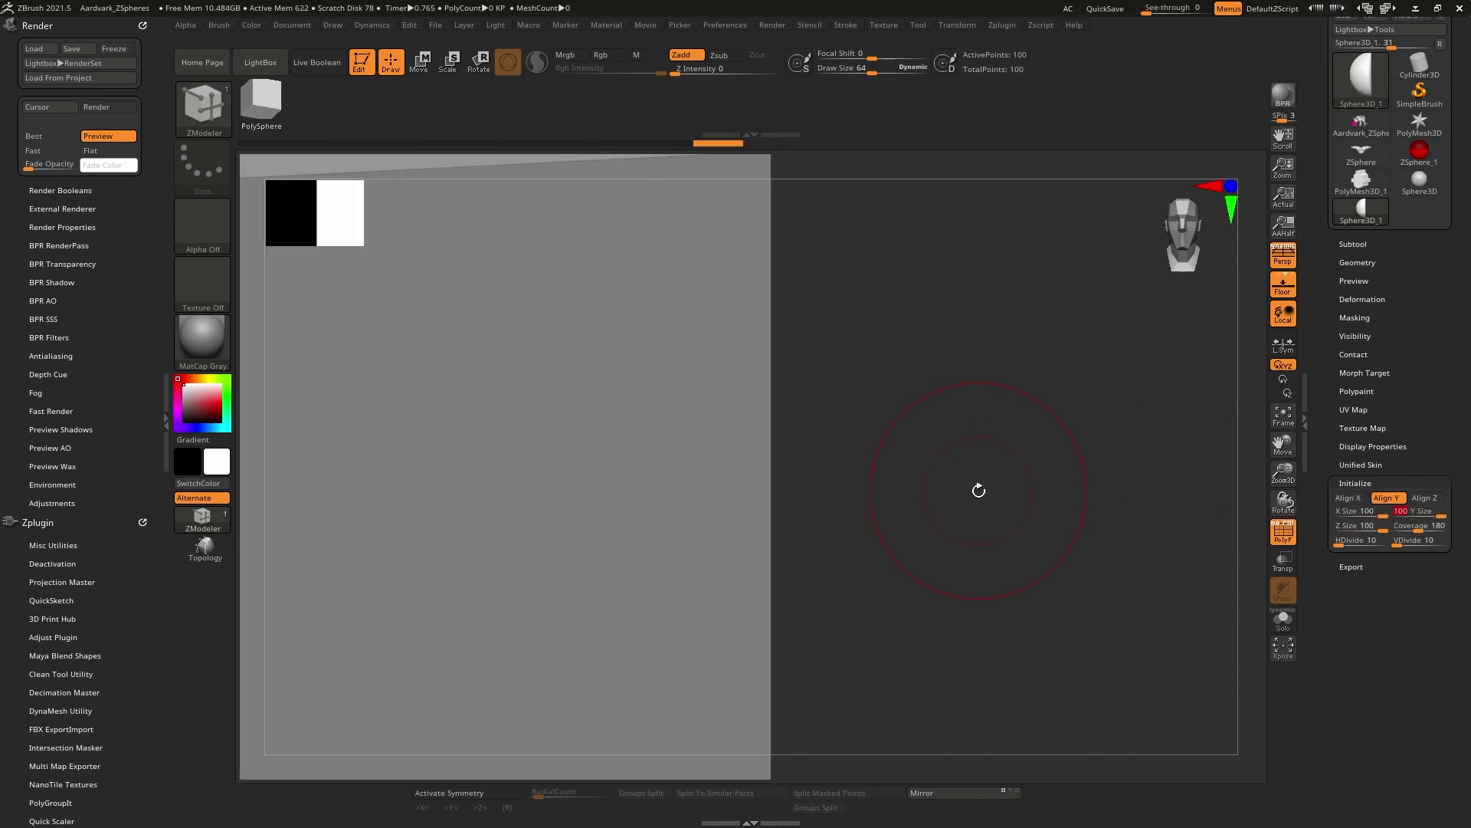
middle_click_drag(978, 491, 888, 336)
right_click_drag(888, 335, 908, 418)
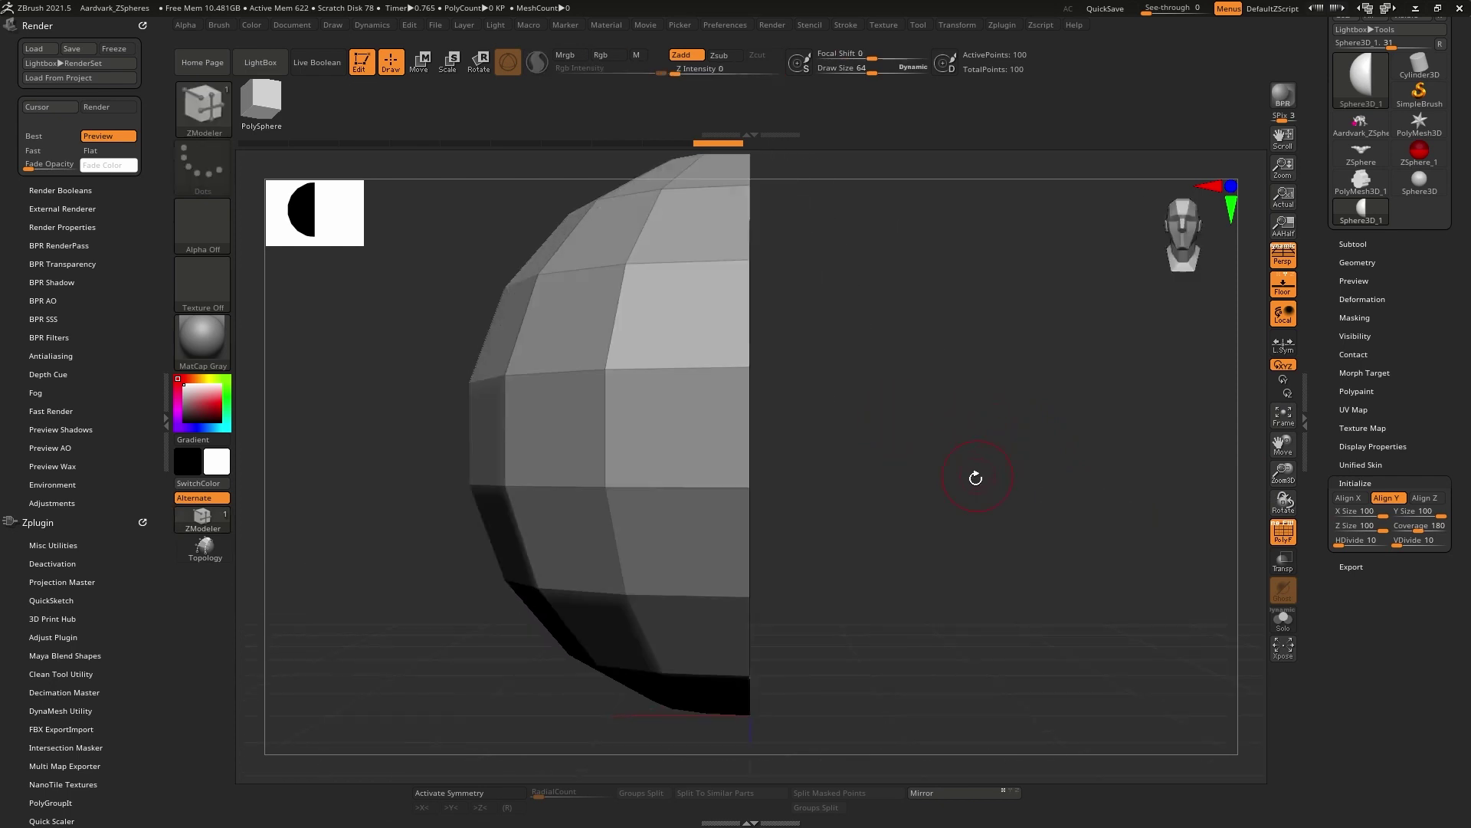
mouse_move(976, 478)
right_mouse_down()
mouse_move(967, 447)
mouse_move(942, 476)
mouse_move(1028, 478)
mouse_move(984, 457)
right_mouse_up()
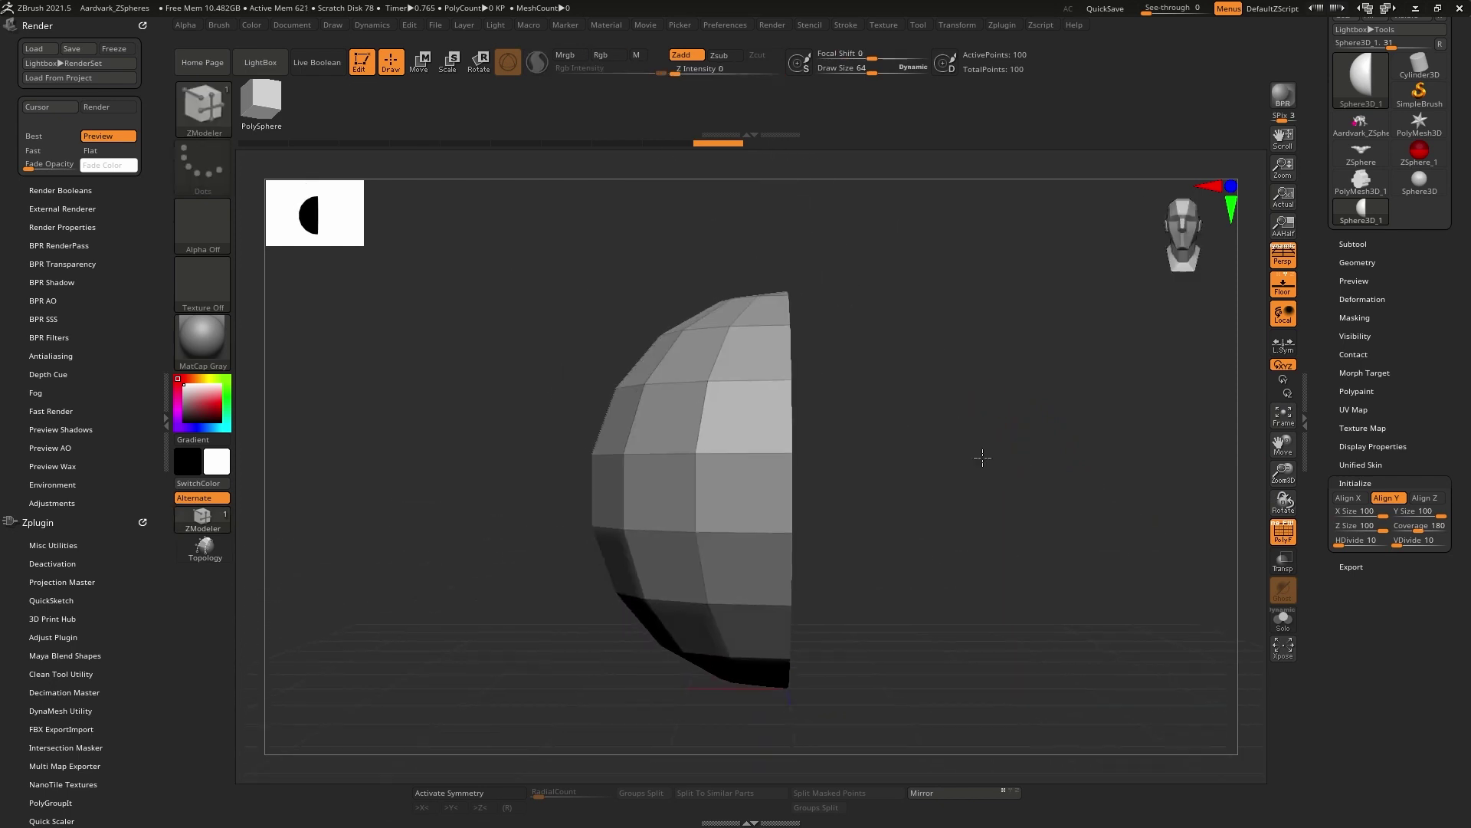
Return to Aardvark_ZSpheres and delete the extra ZSphere in the middle of the snout.
left_click(1360, 124)
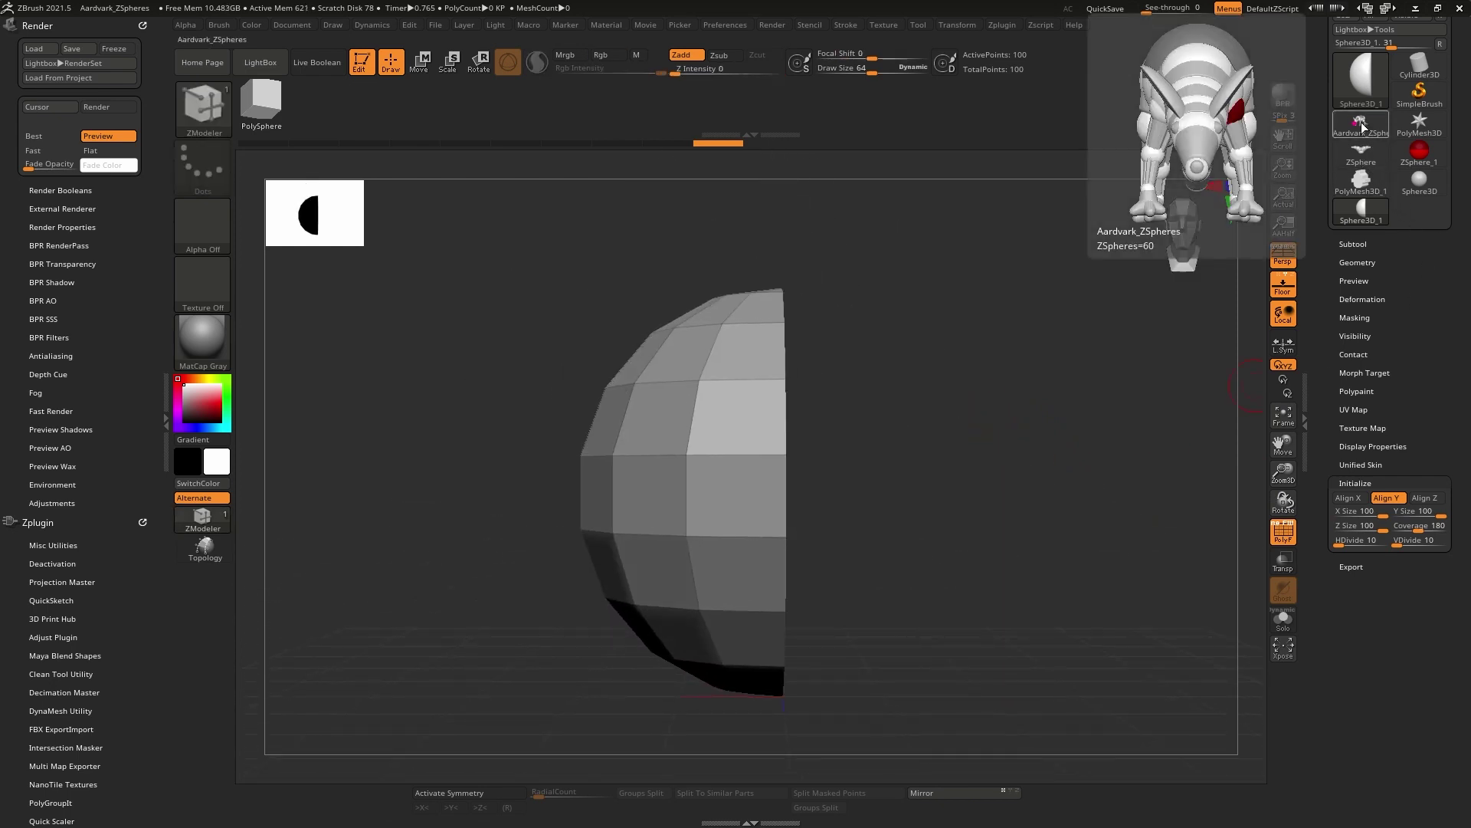
mouse_move(1093, 400)
right_mouse_down()
mouse_move(895, 479)
mouse_move(805, 437)
mouse_move(805, 414)
mouse_move(796, 433)
mouse_move(644, 380)
right_mouse_up()
left_click_drag(575, 380, 652, 346)
left_click(652, 346)
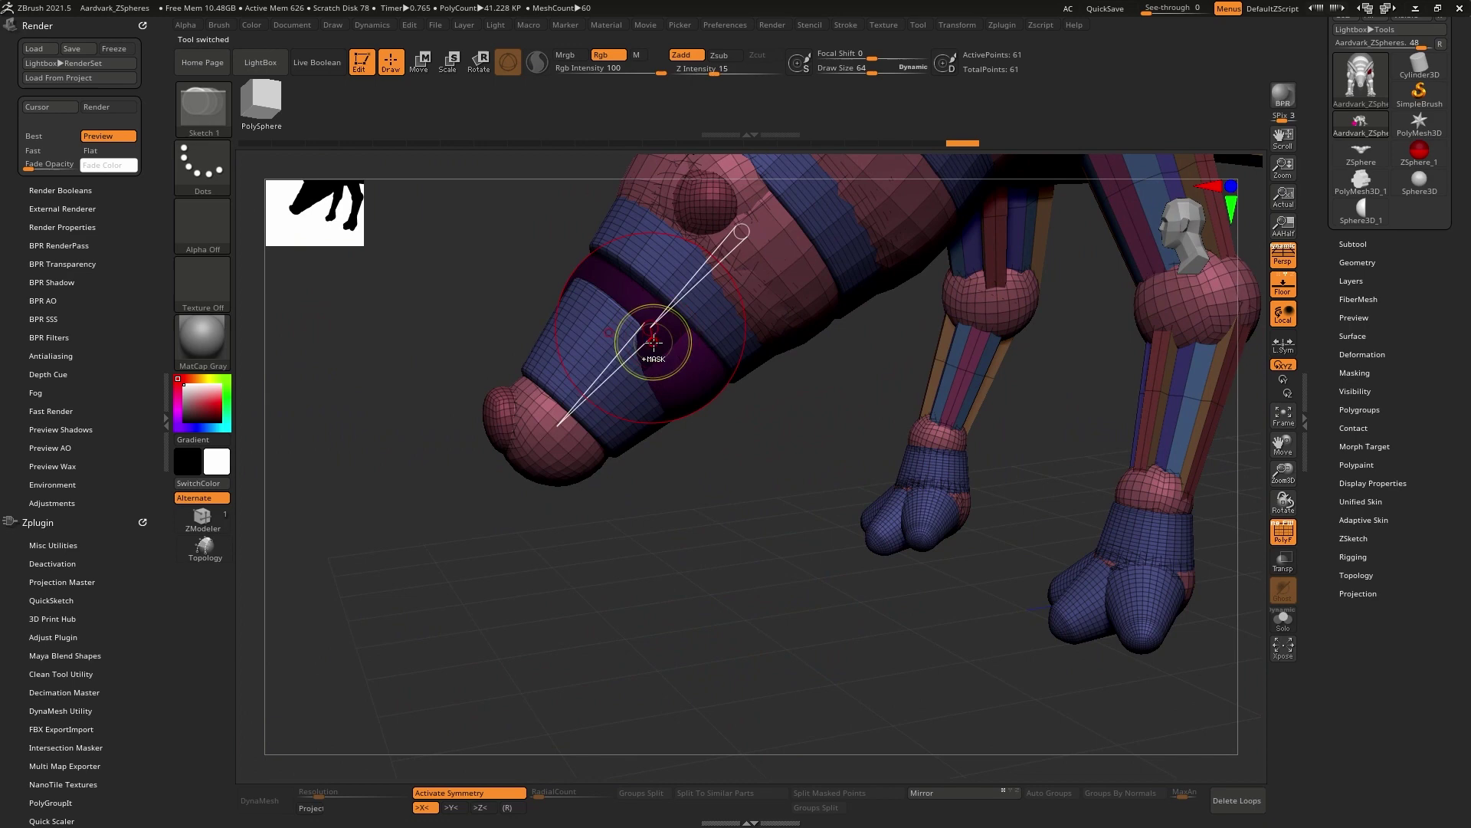
key("w")
Select the nose-tip ZSphere and browse the Adaptive Skin connector mesh picker.
left_click(645, 340, "ctrl")
left_click_drag(540, 404, 742, 233)
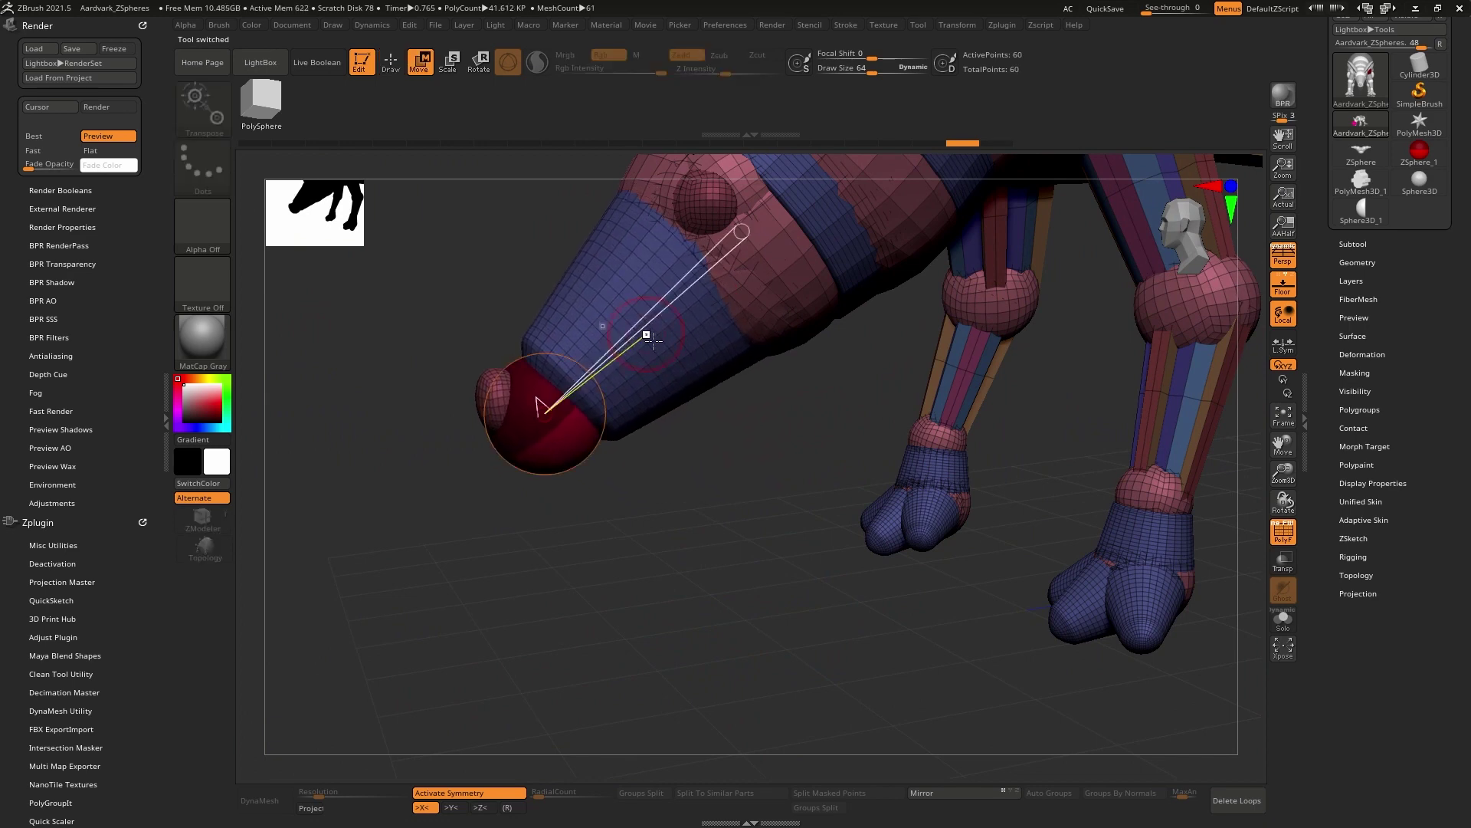
left_click(1364, 520)
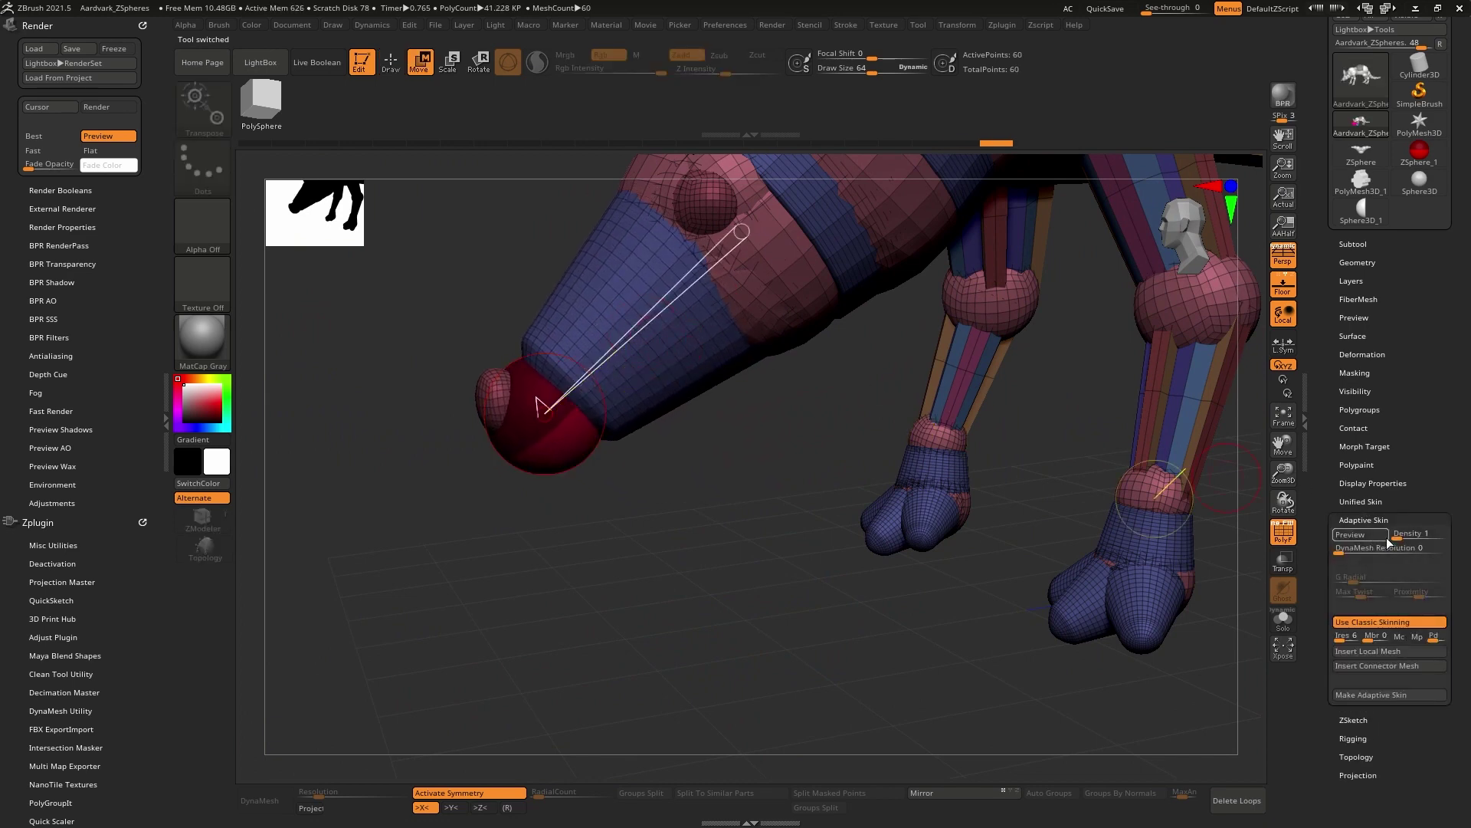
left_click(1370, 666)
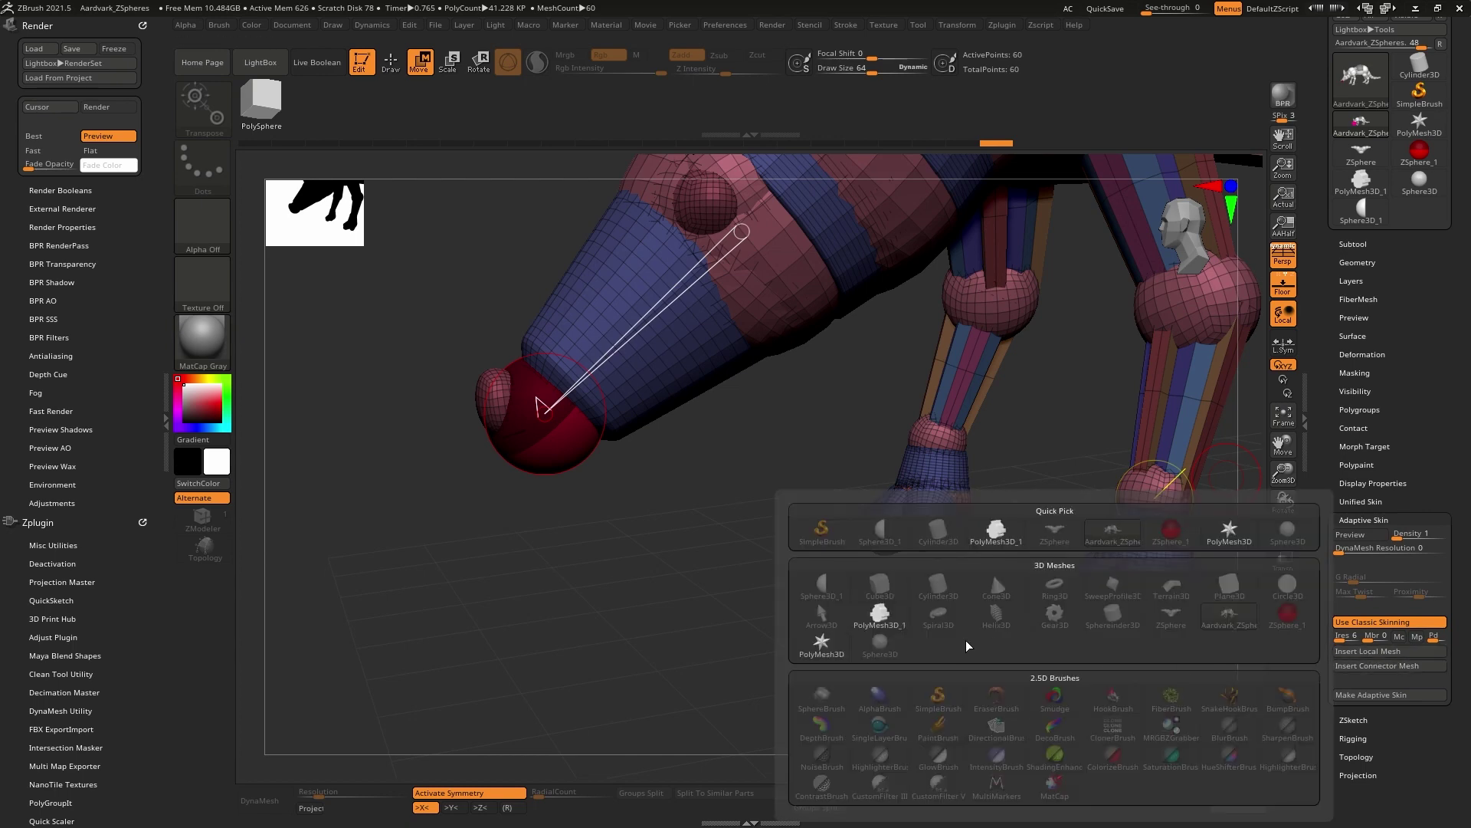
left_click(932, 641)
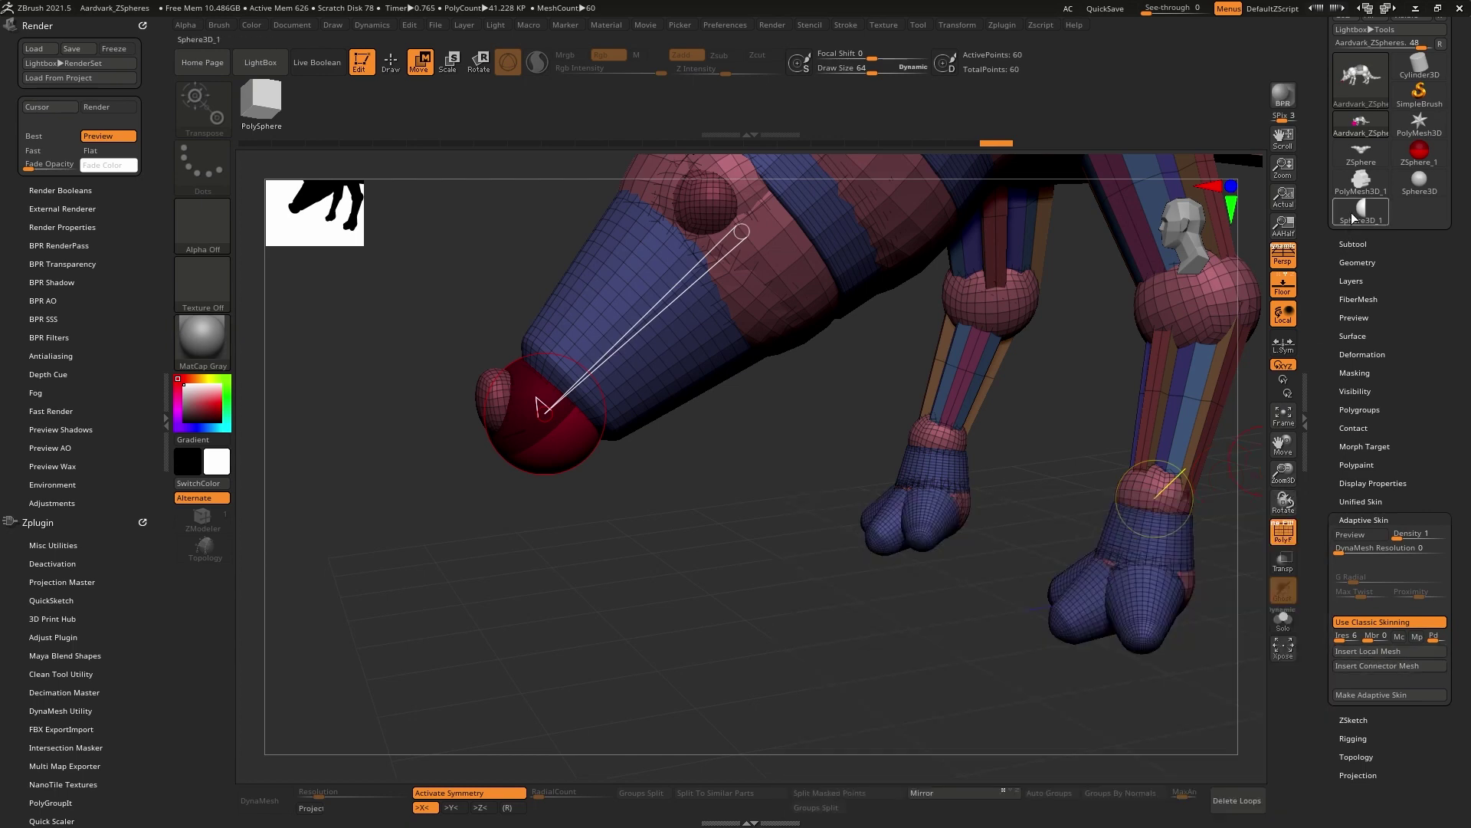
Convert Sphere3D_1 into a PolyMesh3D and return to Aardvark_ZSpheres.
left_click(1355, 211)
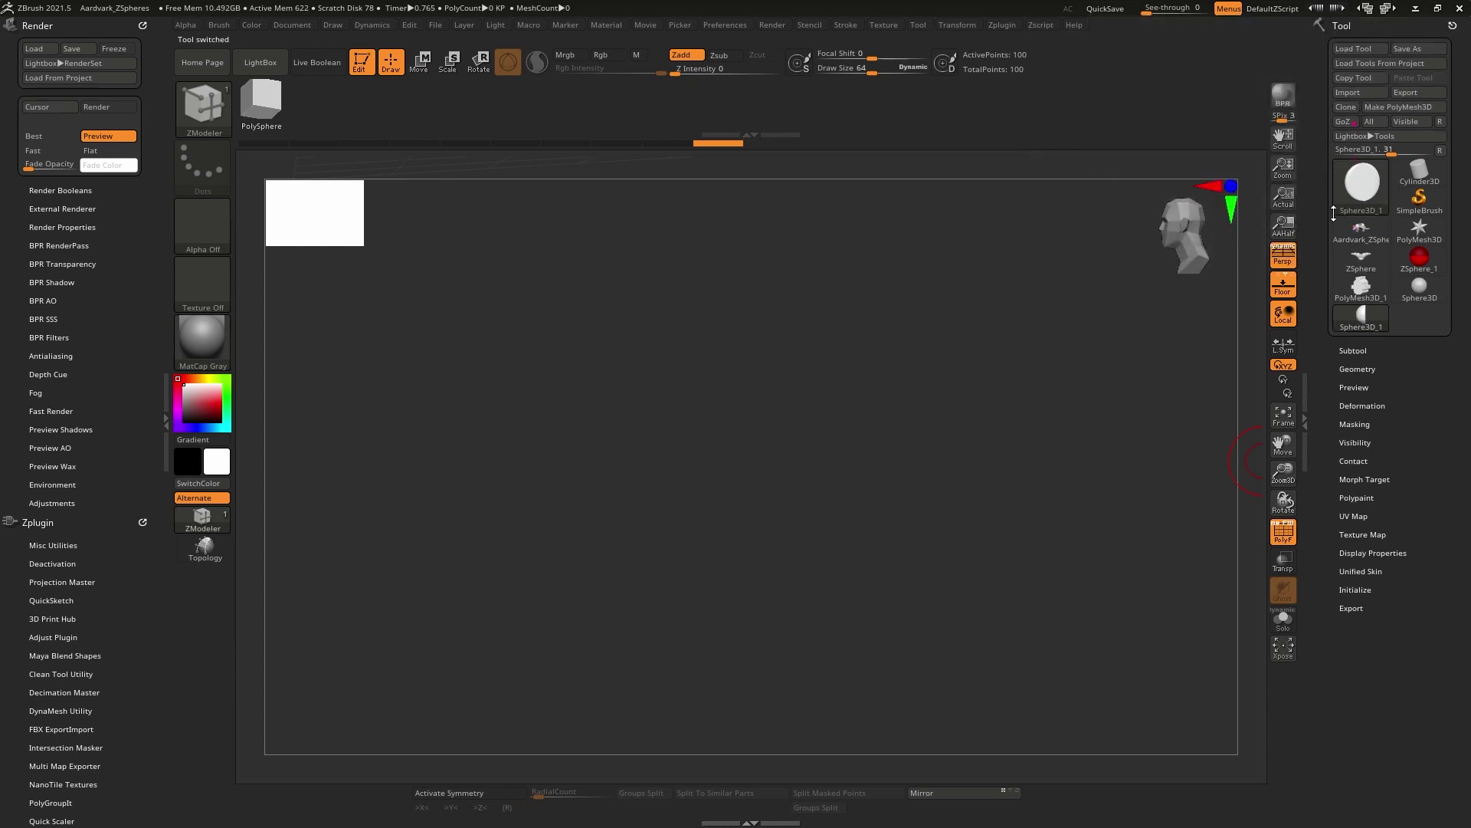
left_click(1395, 107)
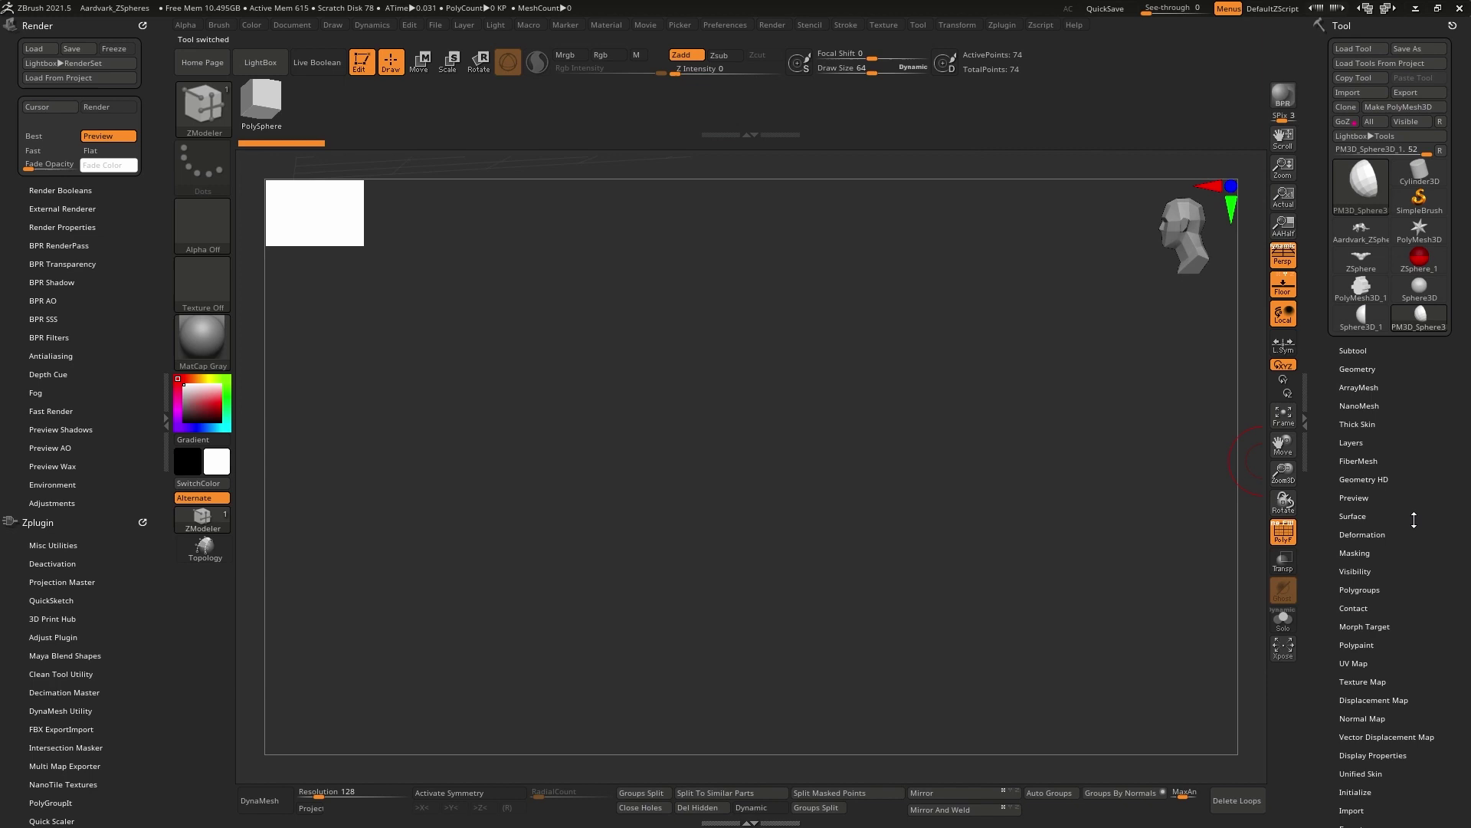
left_click(1359, 235)
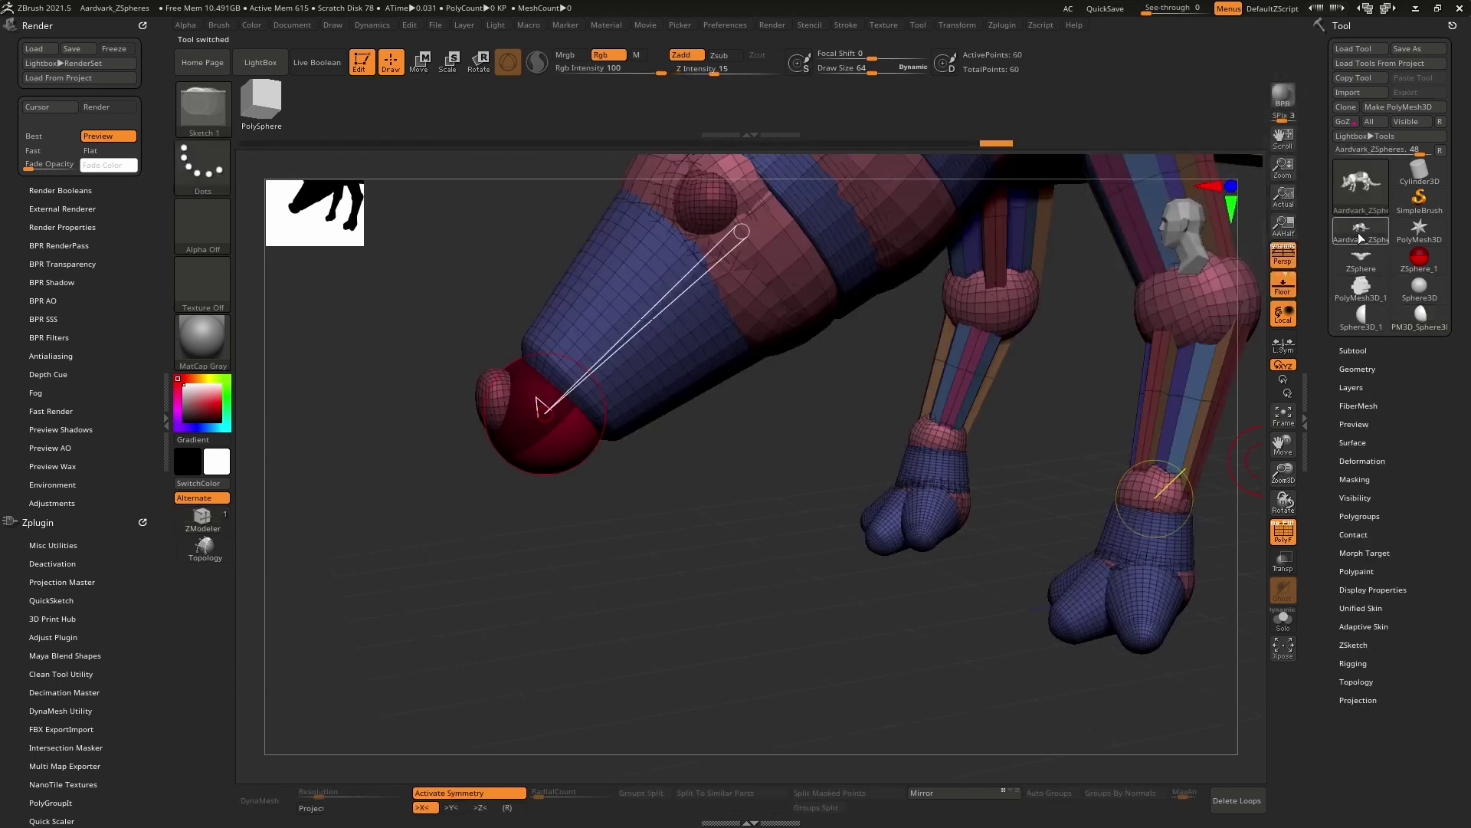
Insert PM3D_Sphere3D_1 as the snout-tip connector mesh and orbit to view it.
left_click(1372, 627)
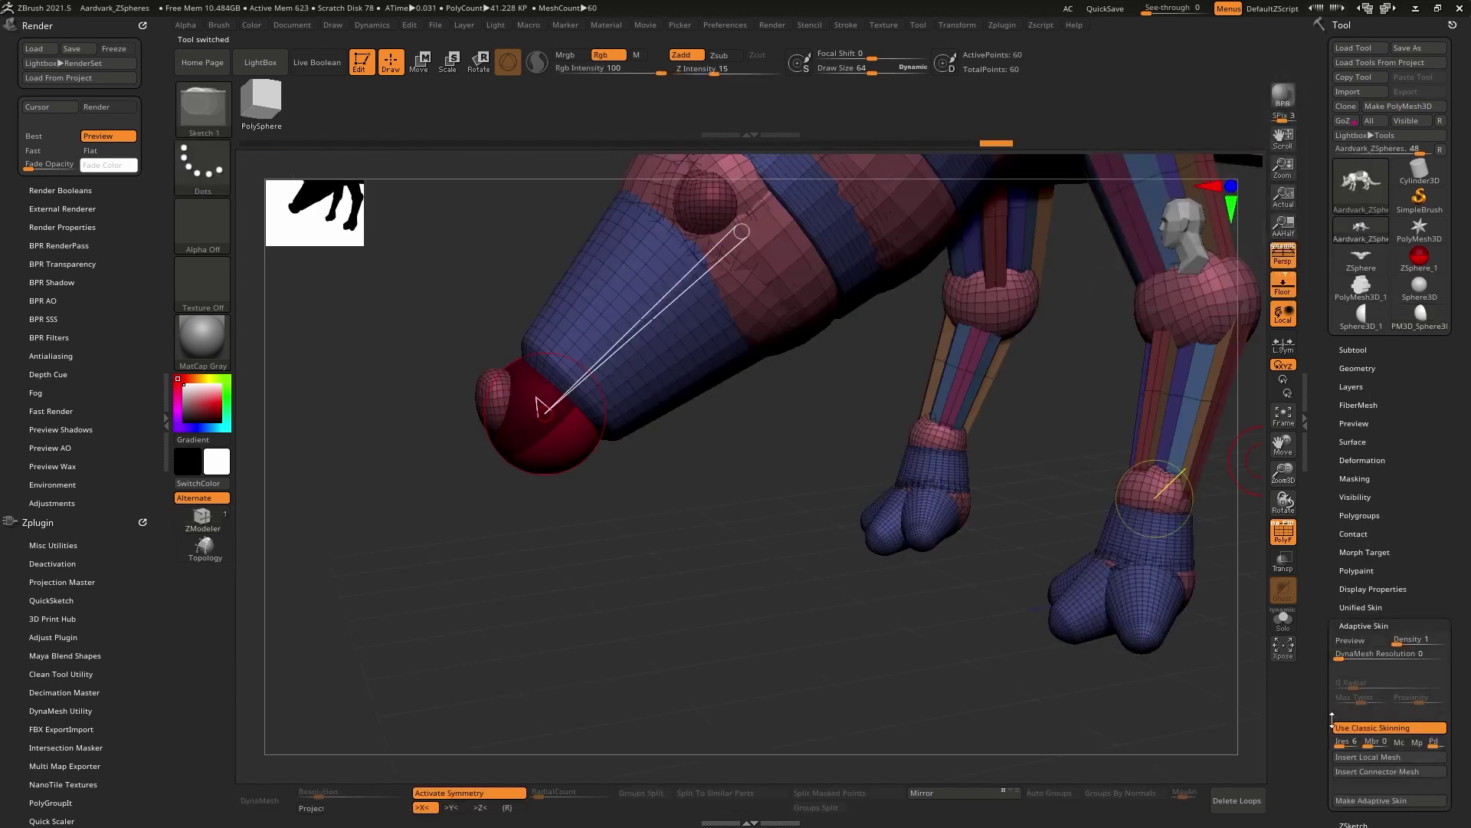
left_click_drag(1314, 699, 1399, 518)
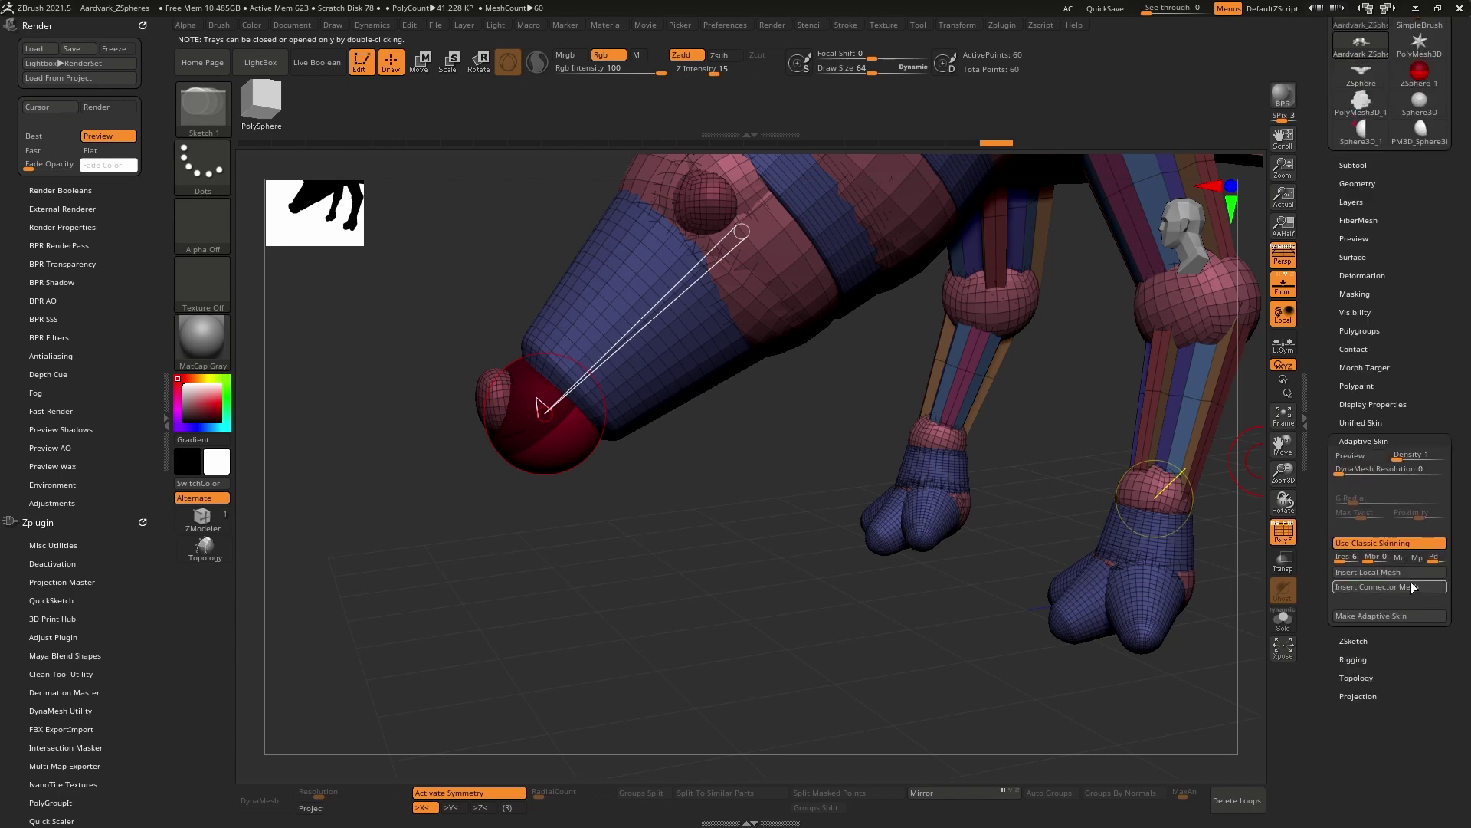
left_click(1399, 586)
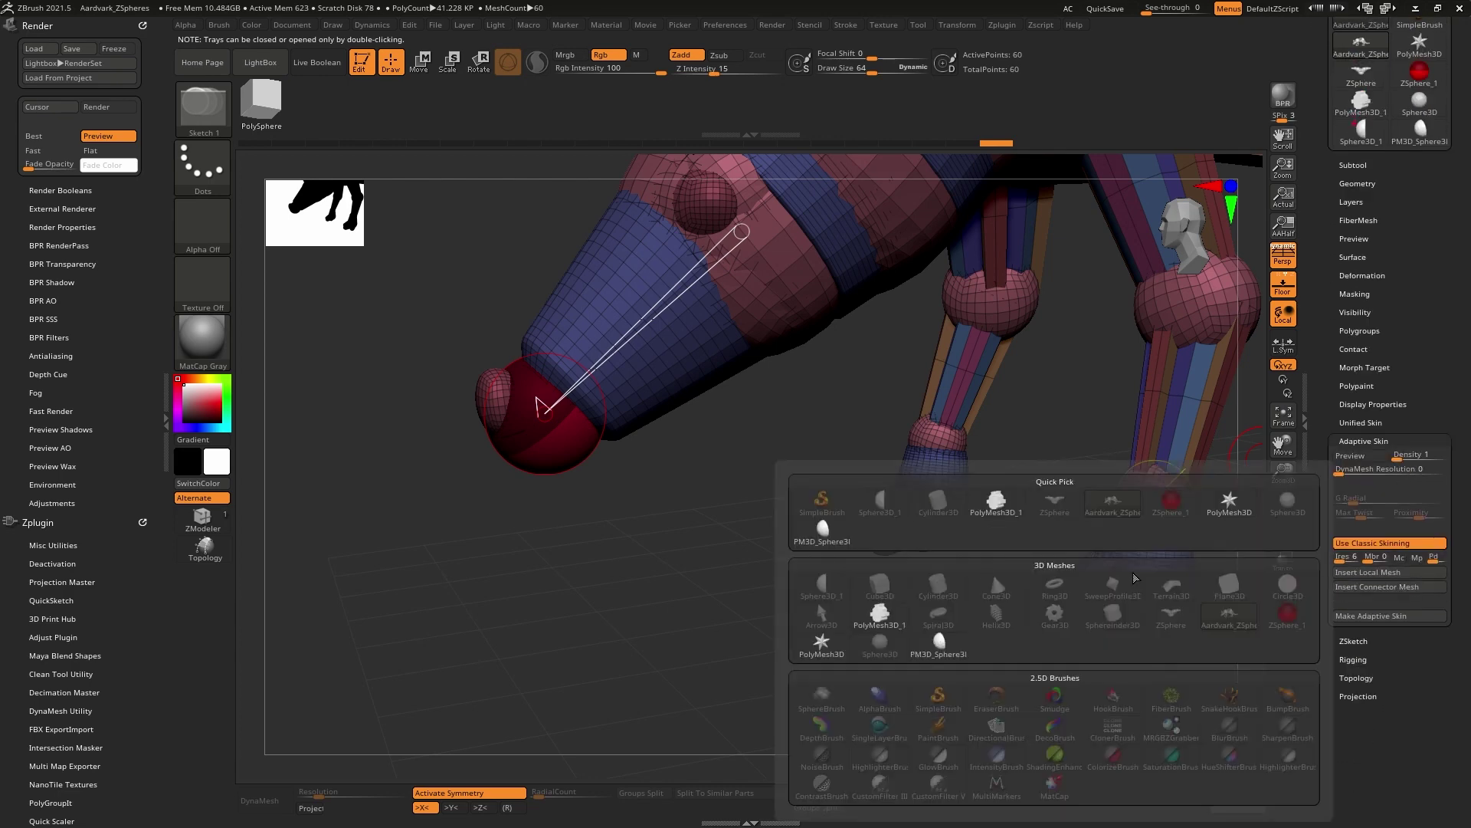
left_click(941, 654)
mouse_move(437, 335)
right_mouse_down()
mouse_move(1016, 491)
mouse_move(985, 428)
right_mouse_up()
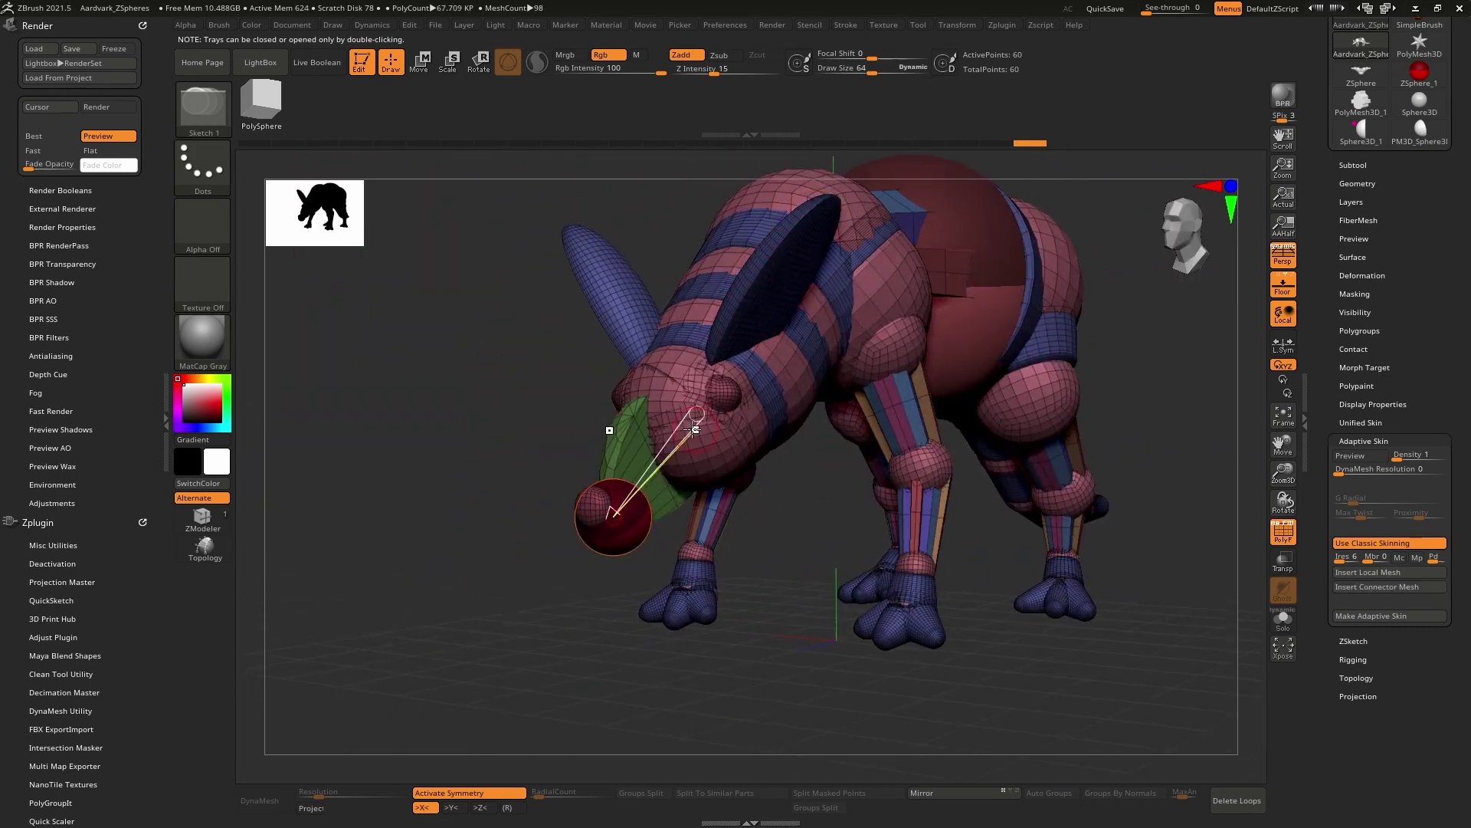
mouse_move(771, 325)
right_mouse_down()
mouse_move(696, 444)
mouse_move(1074, 521)
right_mouse_up()
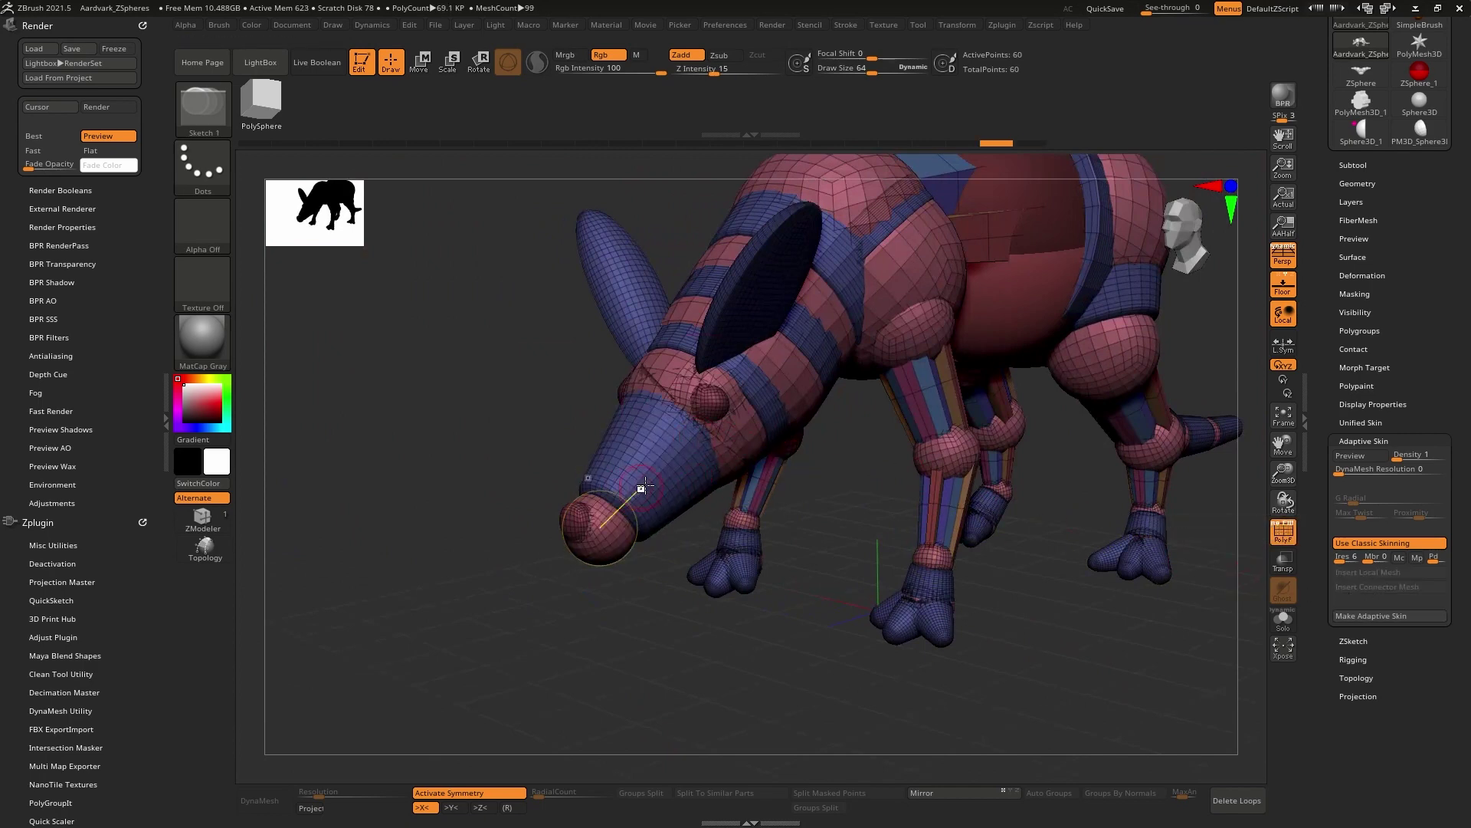
left_click_drag(609, 506, 652, 474, "ctrl")
Insert the half-sphere polymesh at the nose-tip ZSphere in Move mode.
key("w")
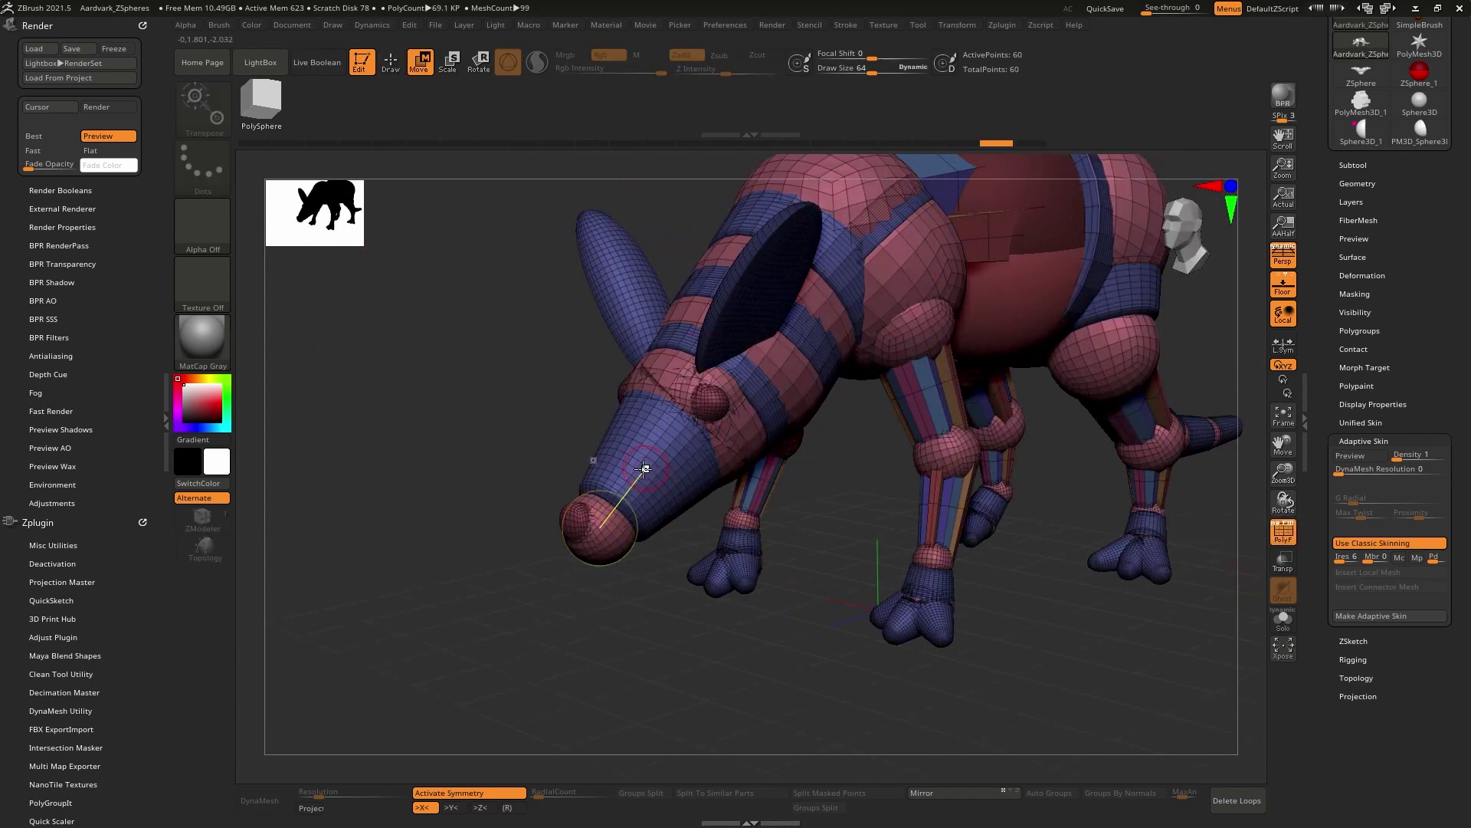
left_click(598, 523, "alt")
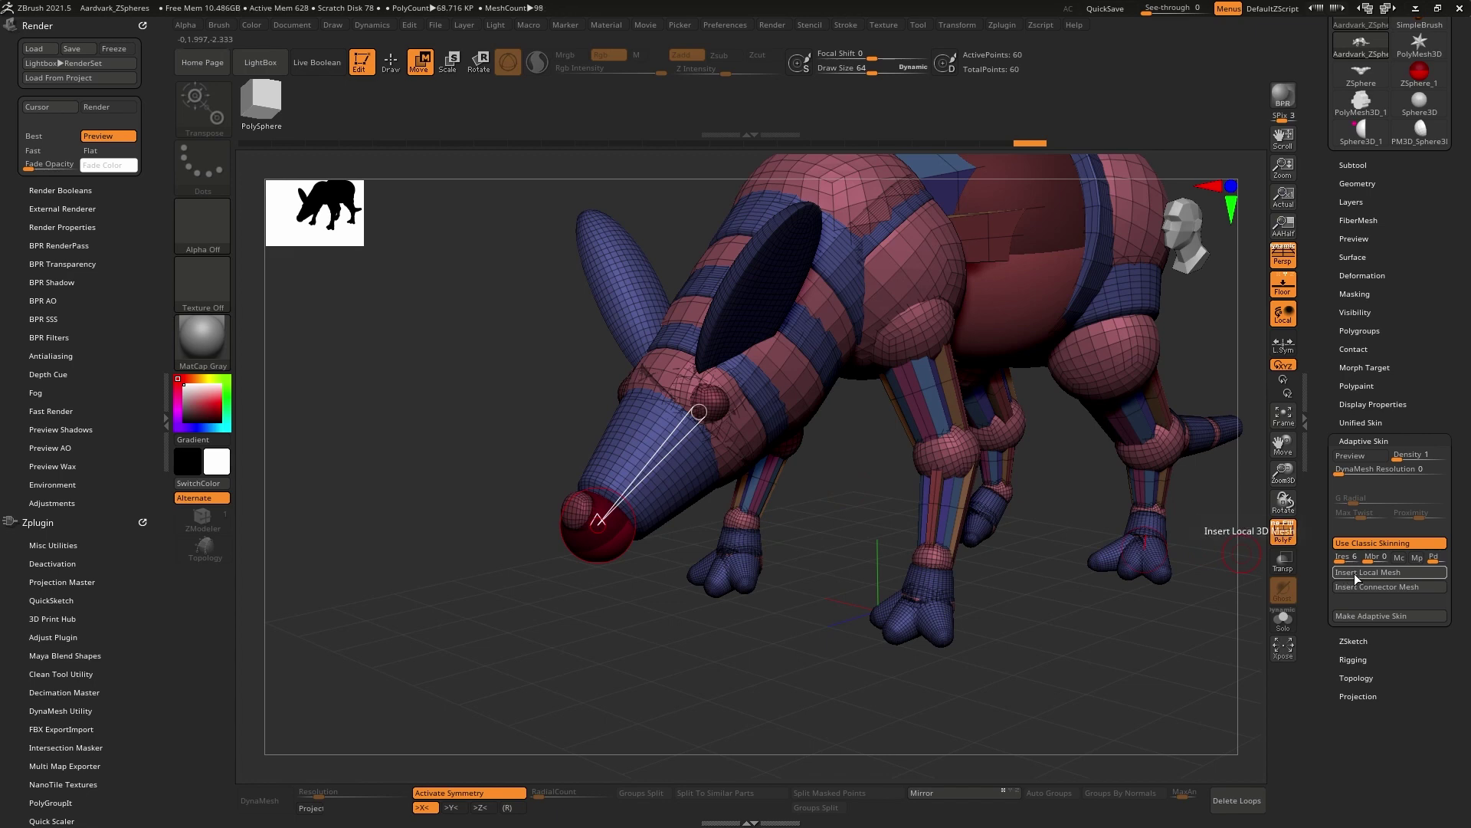
left_click(1373, 571)
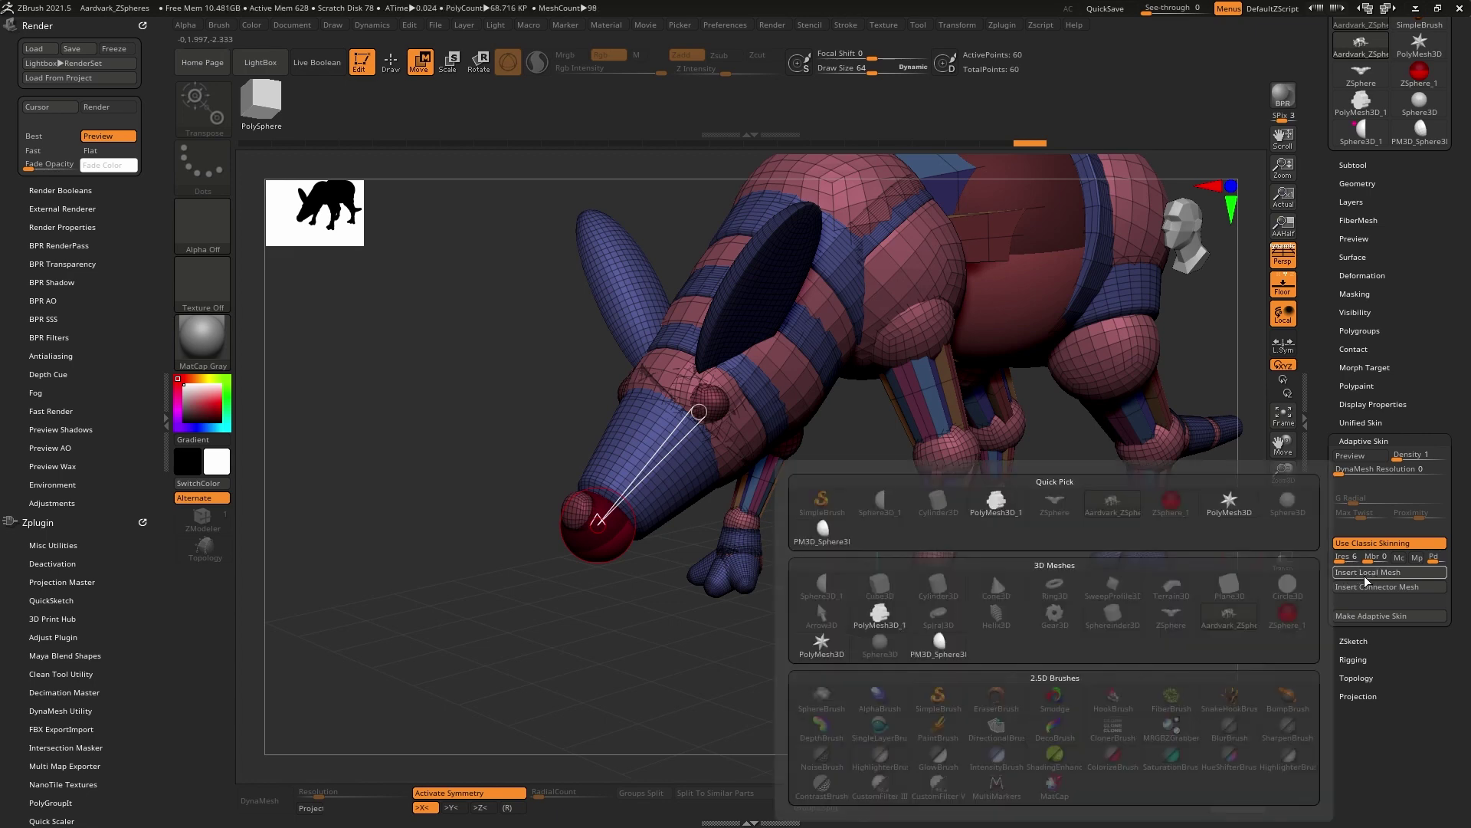
left_click(599, 503)
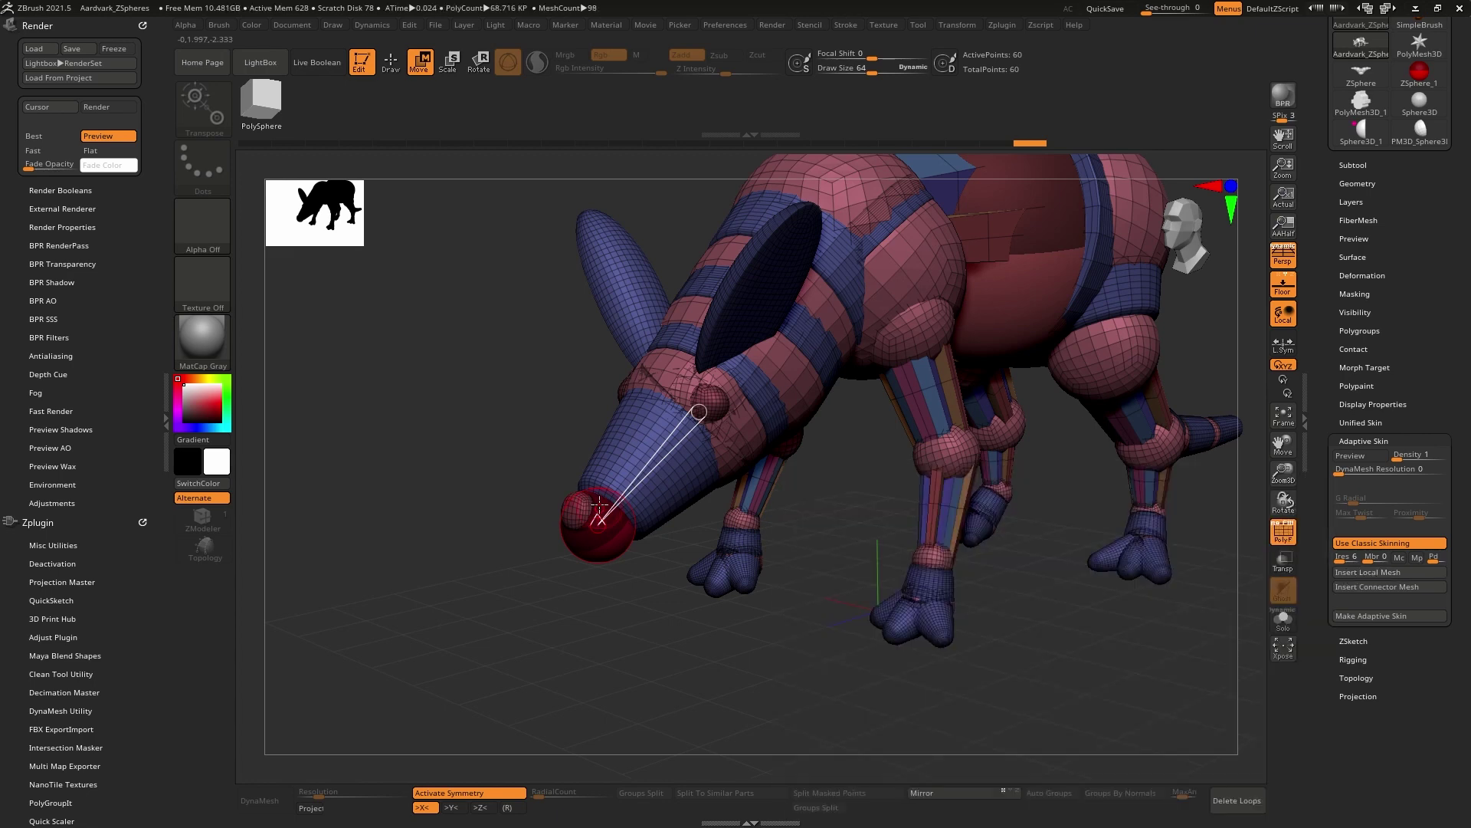
left_click(1369, 574)
mouse_move(938, 644)
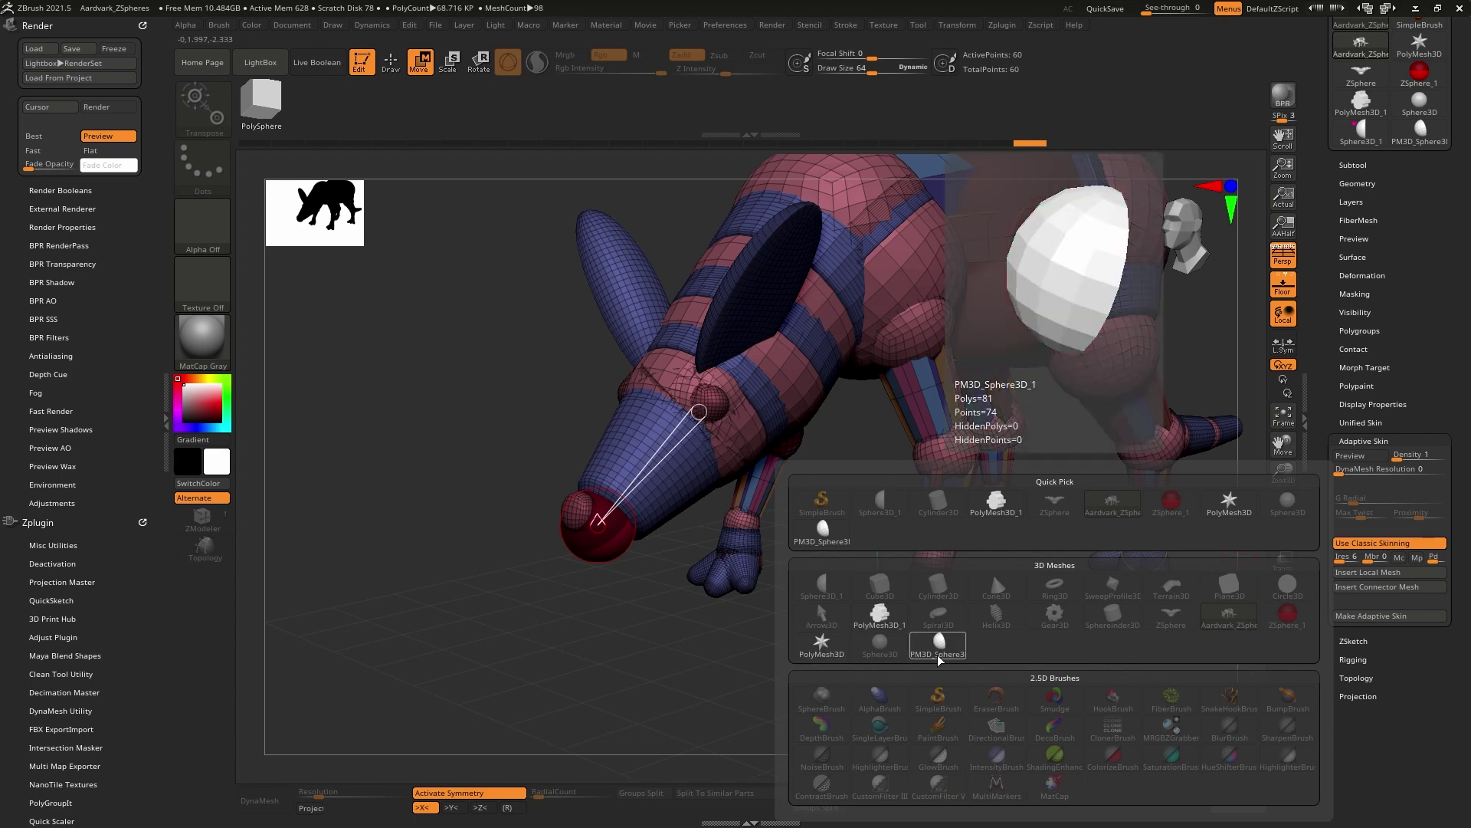
left_click(944, 653)
Insert PolyMesh3D_1 as the connector on the selected snout ZSphere and link.
mouse_move(977, 517)
right_mouse_down()
mouse_move(664, 474)
mouse_move(567, 497)
mouse_move(1107, 568)
right_mouse_up()
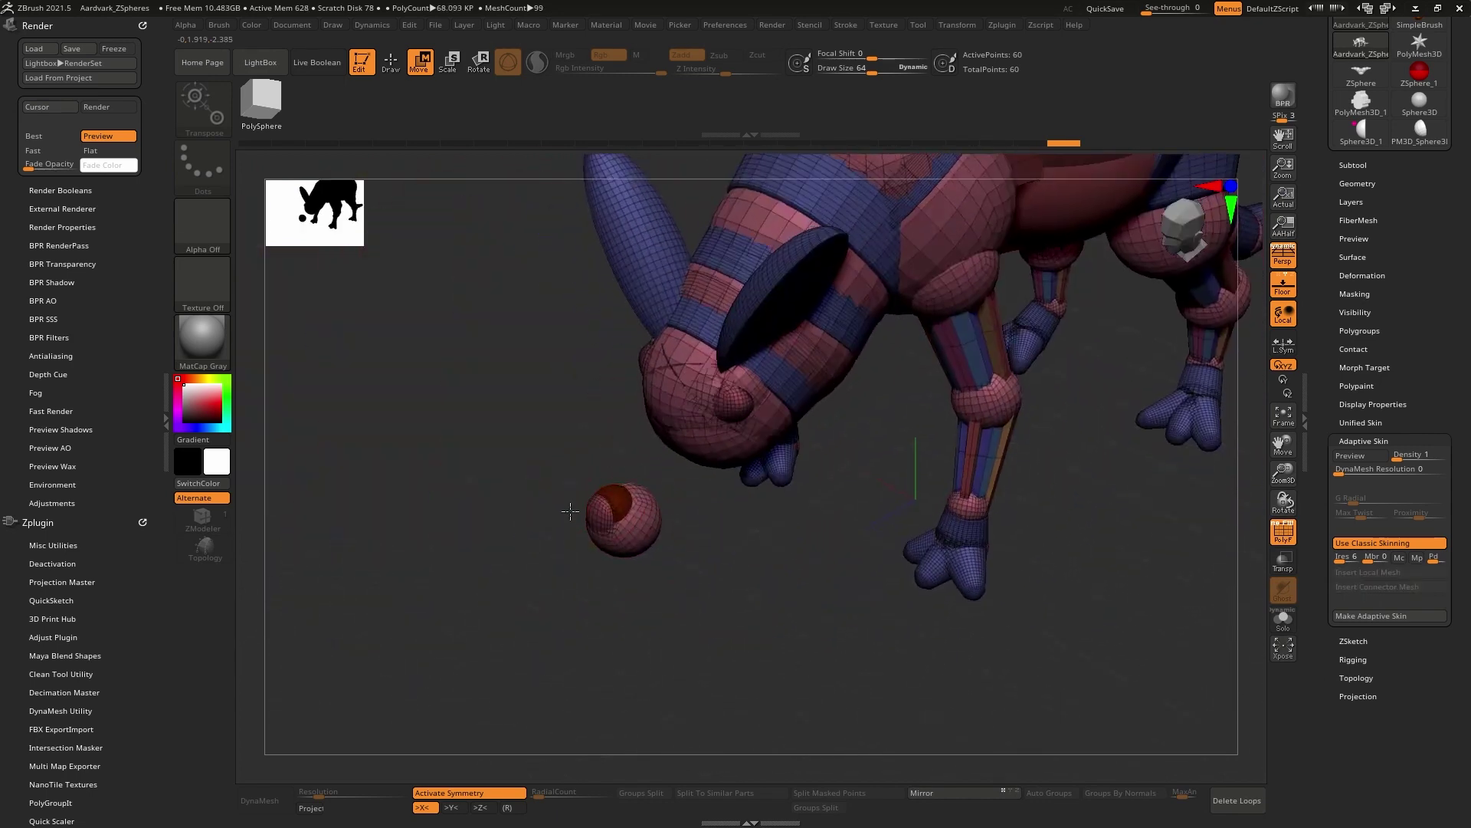
right_click_drag(1230, 587, 1022, 543)
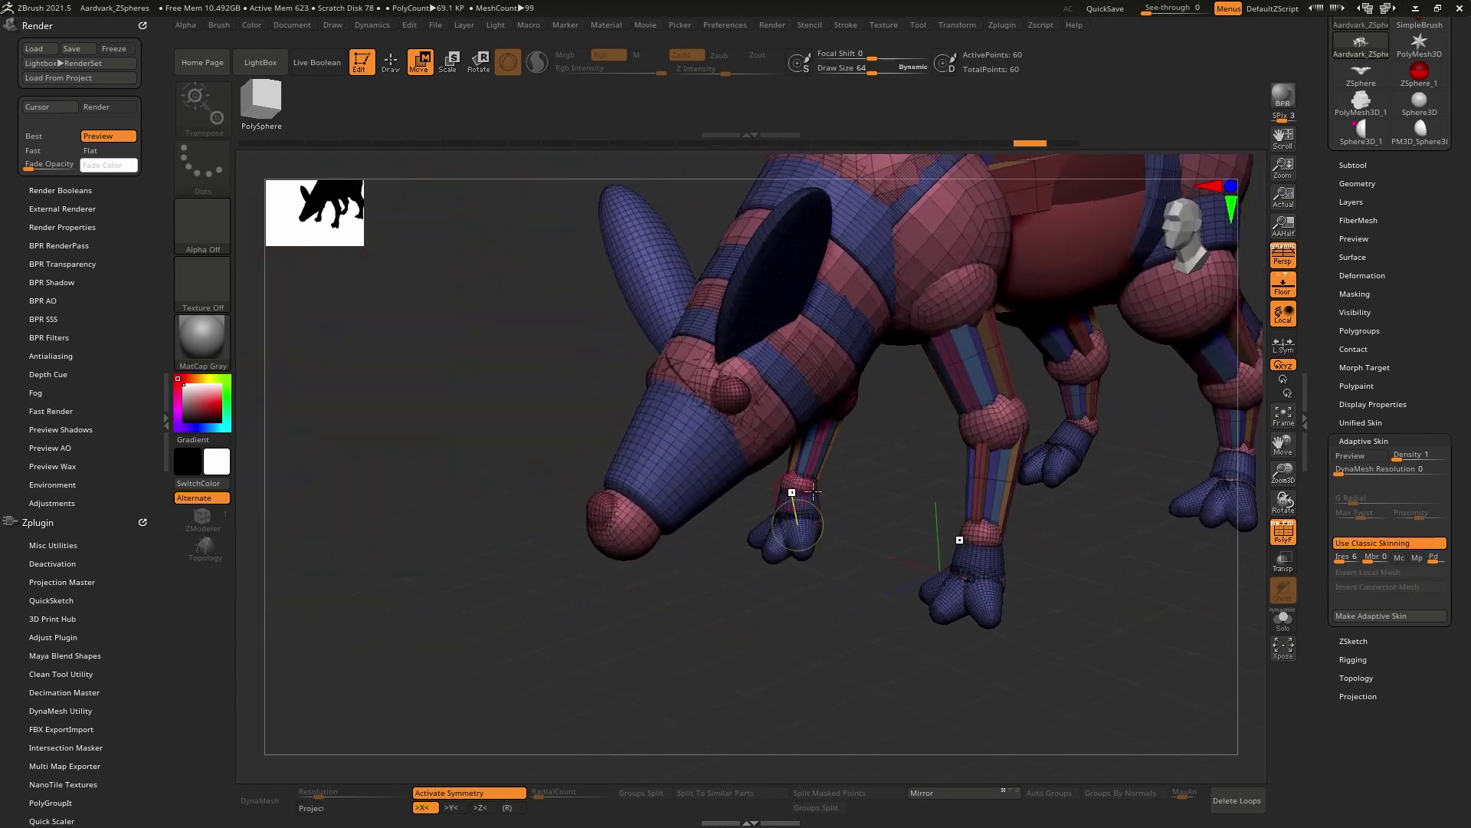
left_click_drag(674, 460, 727, 400)
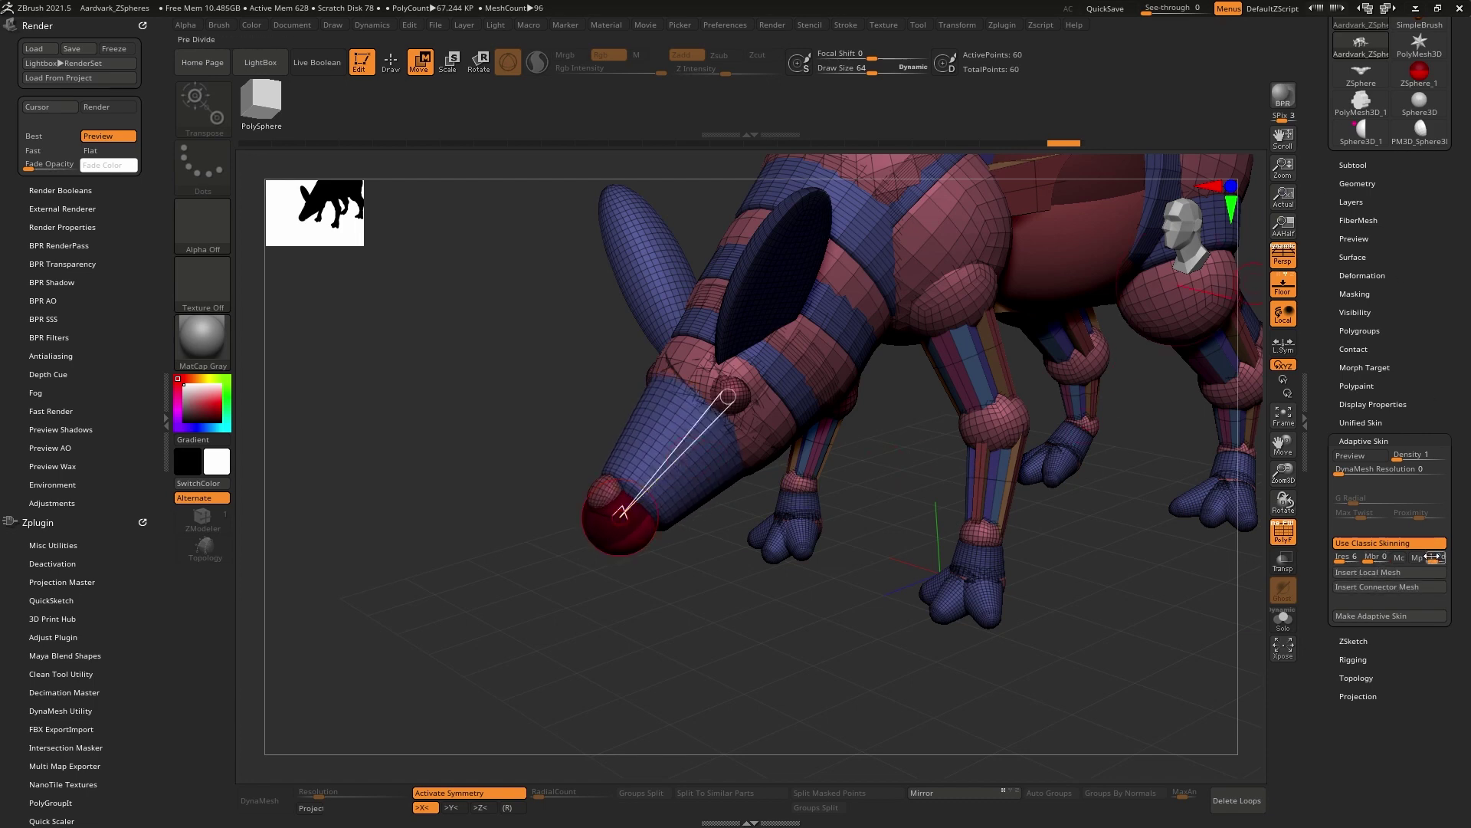
left_click(1383, 588)
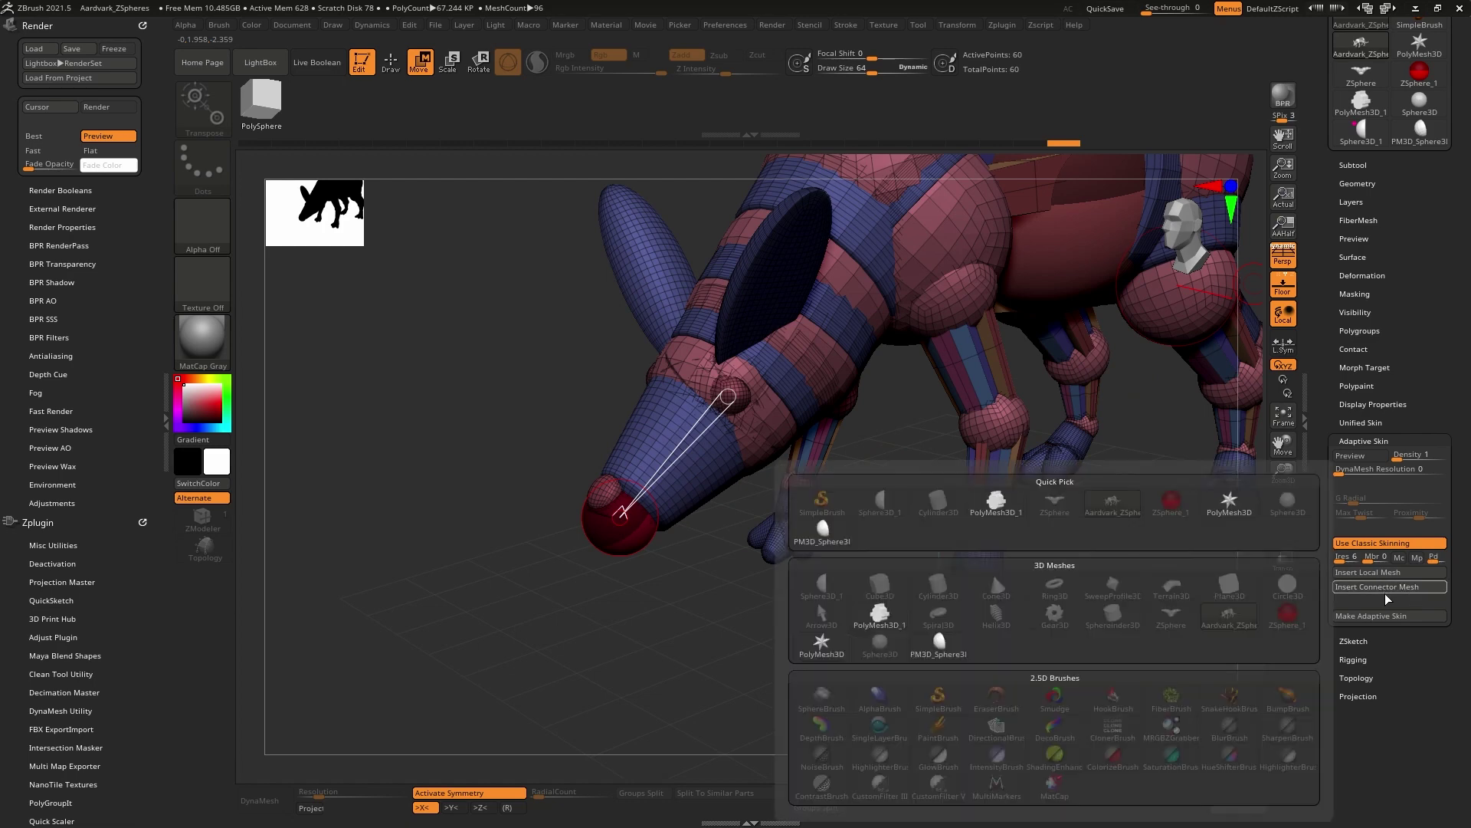
left_click(879, 620)
Insert PolyMesh3D_1 as the connector mesh at the neck ZSphere.
right_click_drag(521, 424, 805, 448)
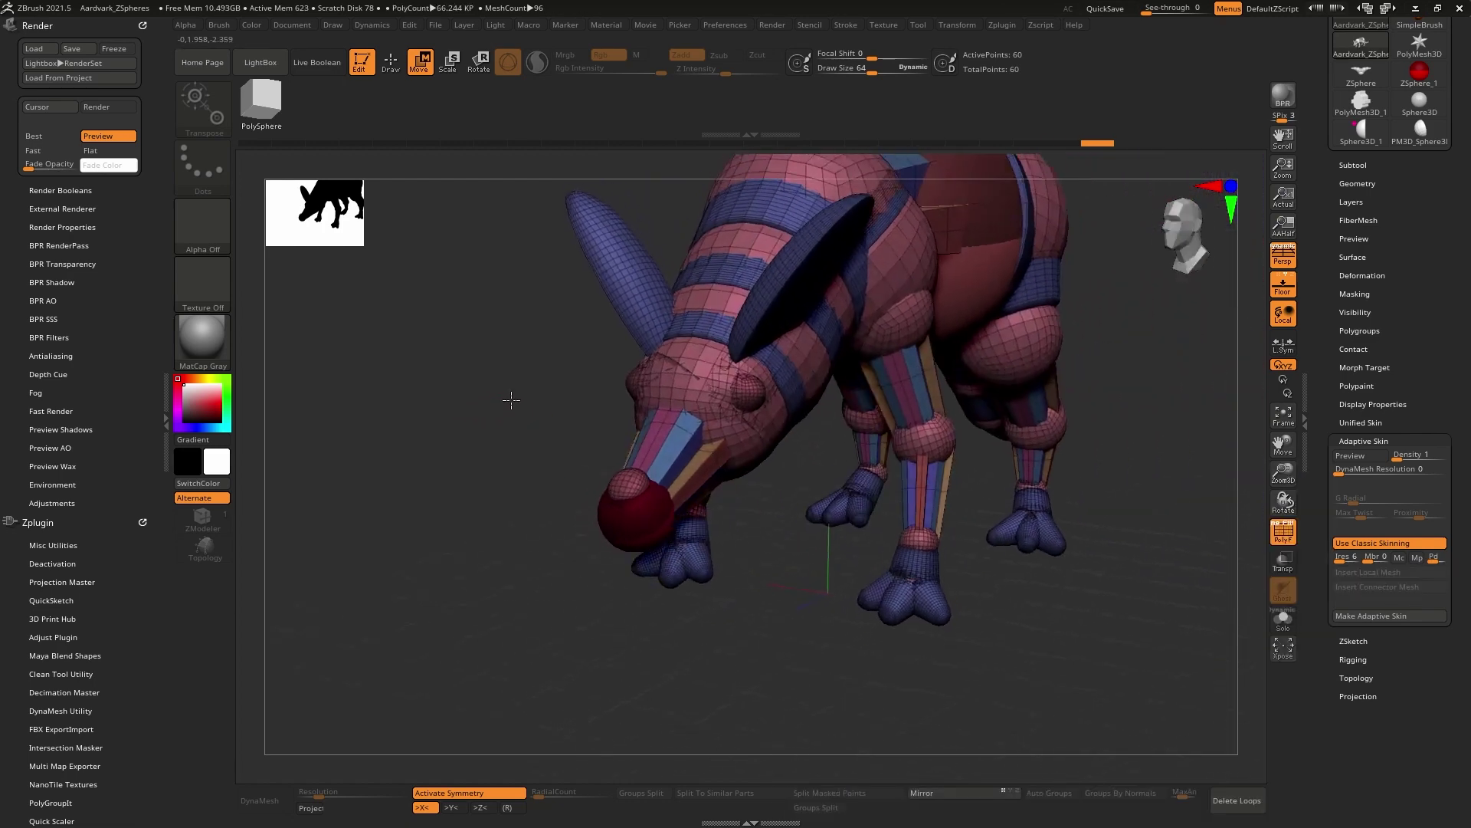
left_click(946, 474)
mouse_move(1012, 461)
right_mouse_down()
mouse_move(1115, 476)
mouse_move(1074, 447)
mouse_move(1088, 476)
mouse_move(1110, 431)
mouse_move(1139, 425)
mouse_move(1088, 427)
mouse_move(1132, 413)
mouse_move(1093, 461)
right_mouse_up()
left_click(727, 405)
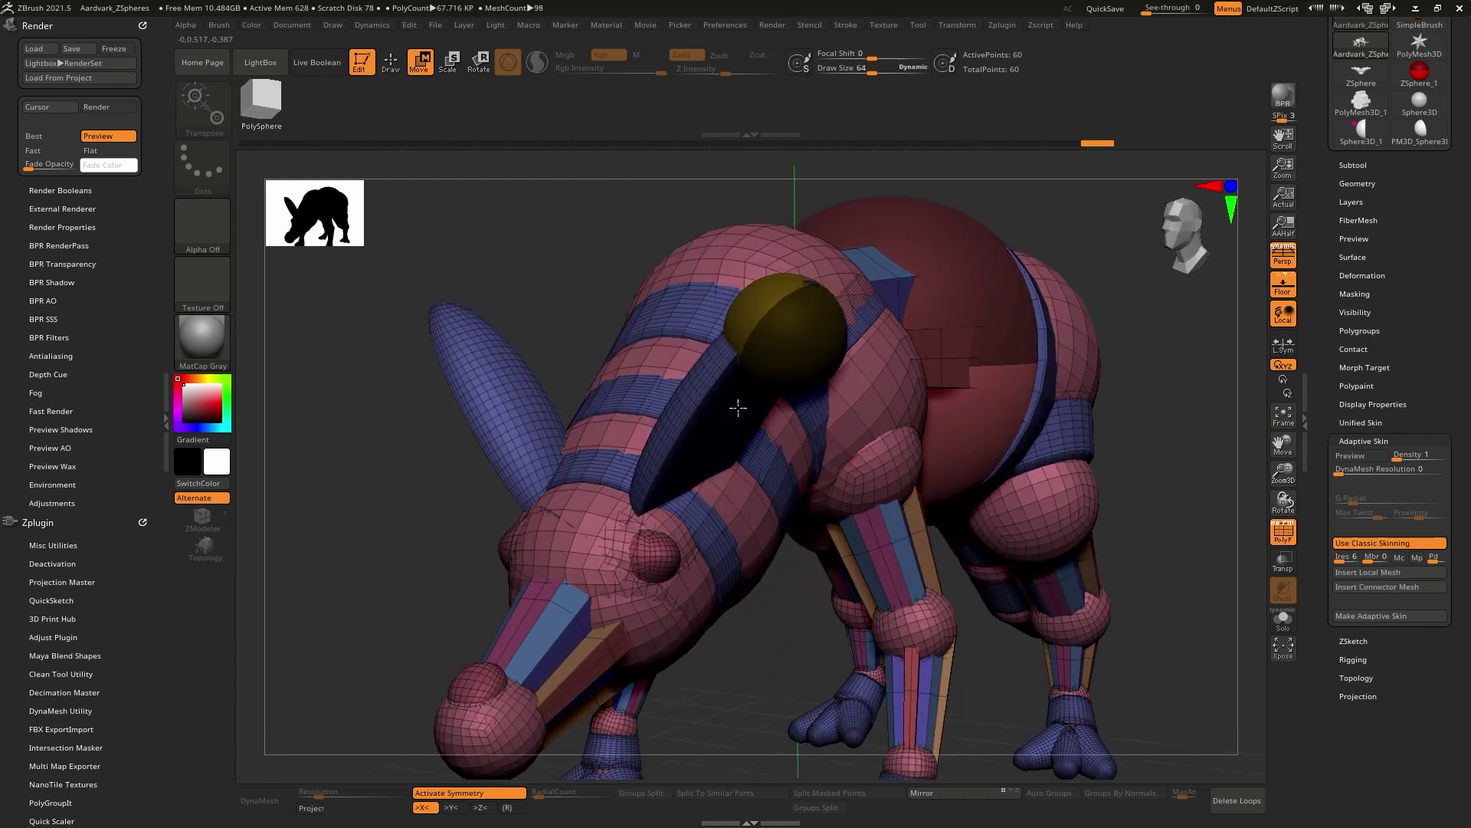
left_click_drag(783, 339, 643, 550)
left_click(1378, 586)
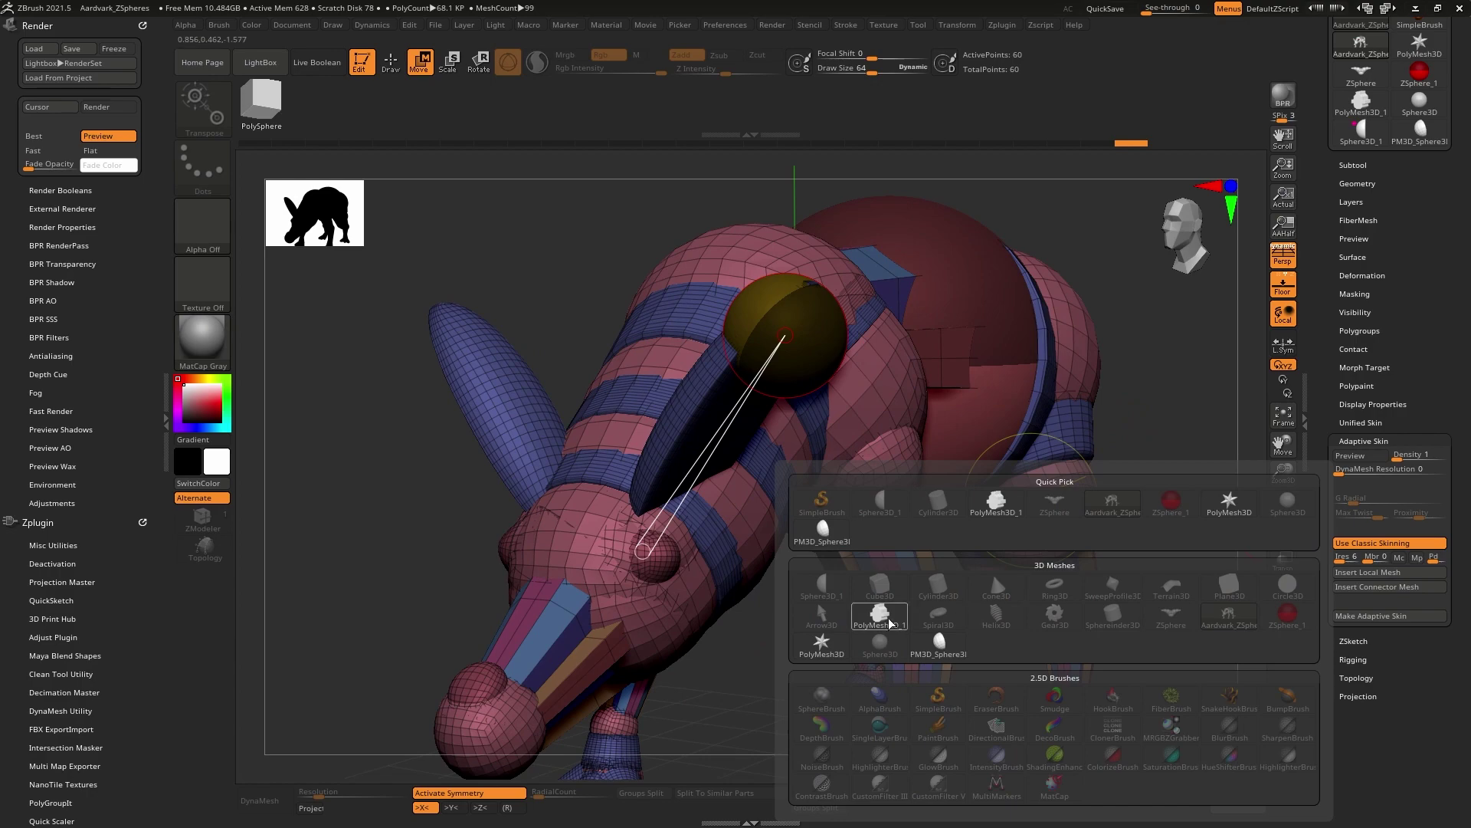
left_click(891, 625)
Undo the tilted ear to match the other, then shift the head forward.
mouse_move(1104, 459)
right_mouse_down()
mouse_move(838, 519)
mouse_move(1034, 483)
mouse_move(855, 462)
right_mouse_up()
left_click_drag(857, 463, 942, 747)
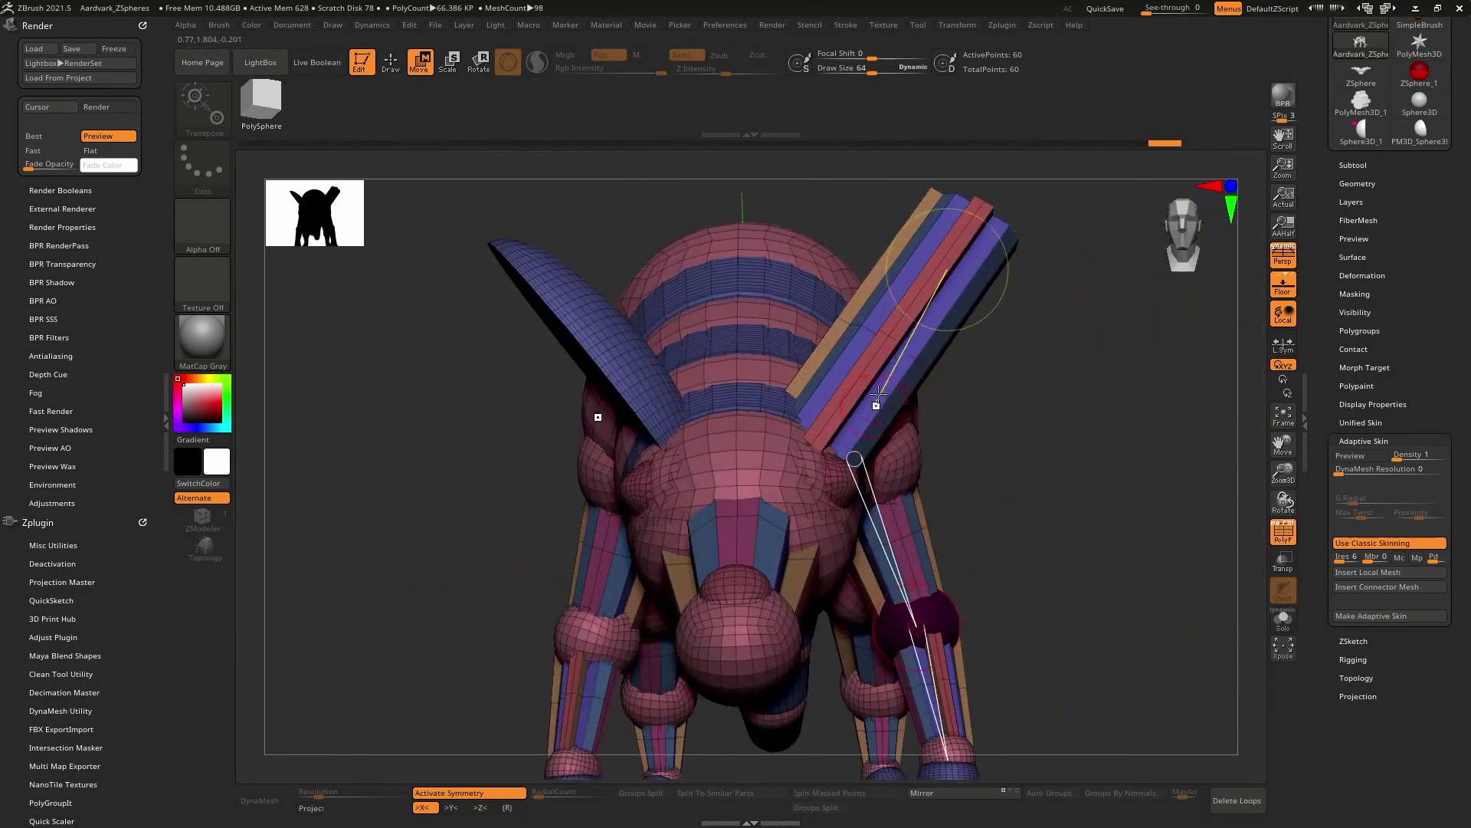
key("ctrl+z")
right_click_drag(1100, 461, 1060, 468)
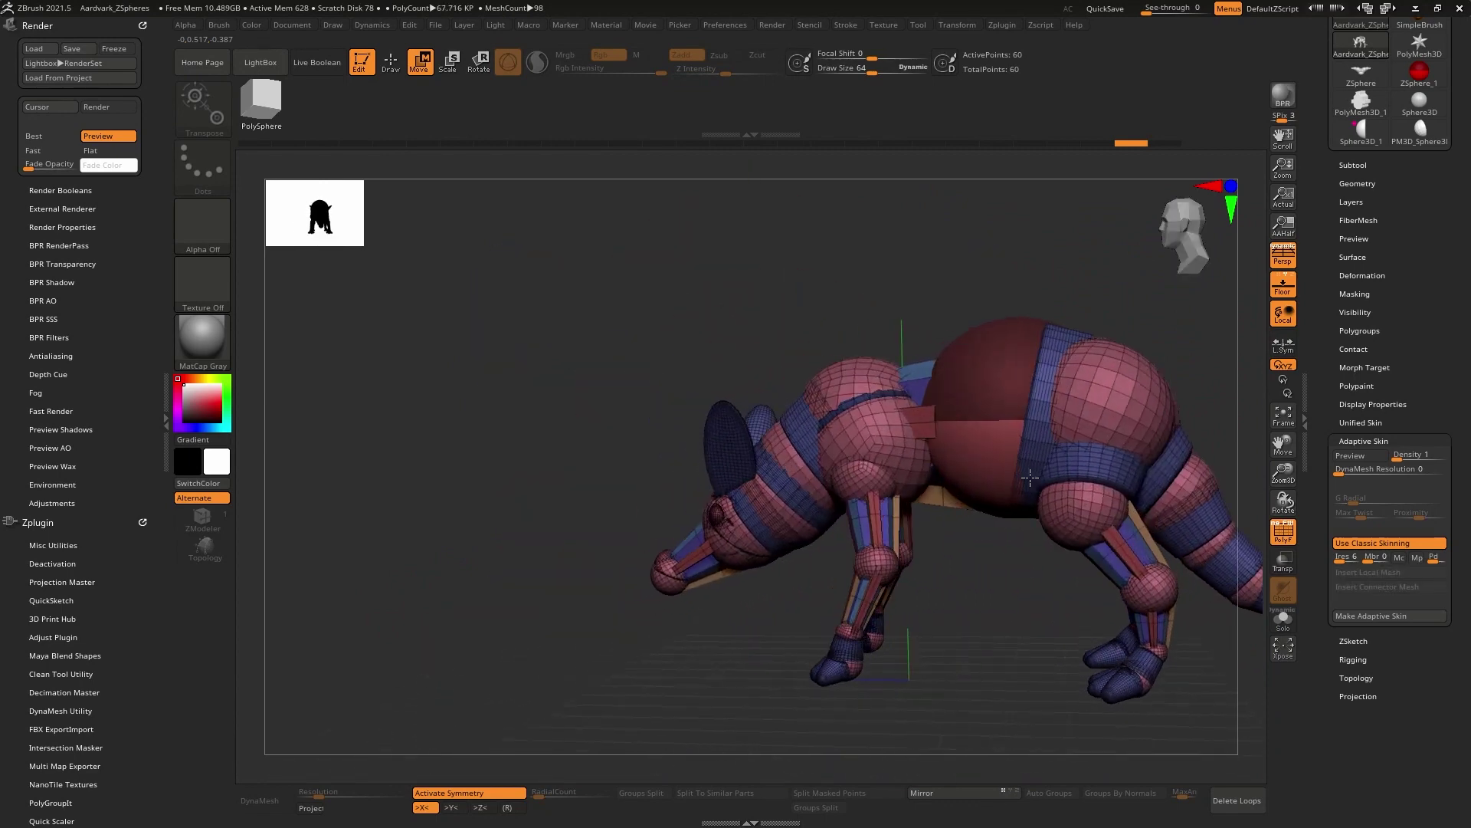
left_click_drag(979, 403, 1045, 401)
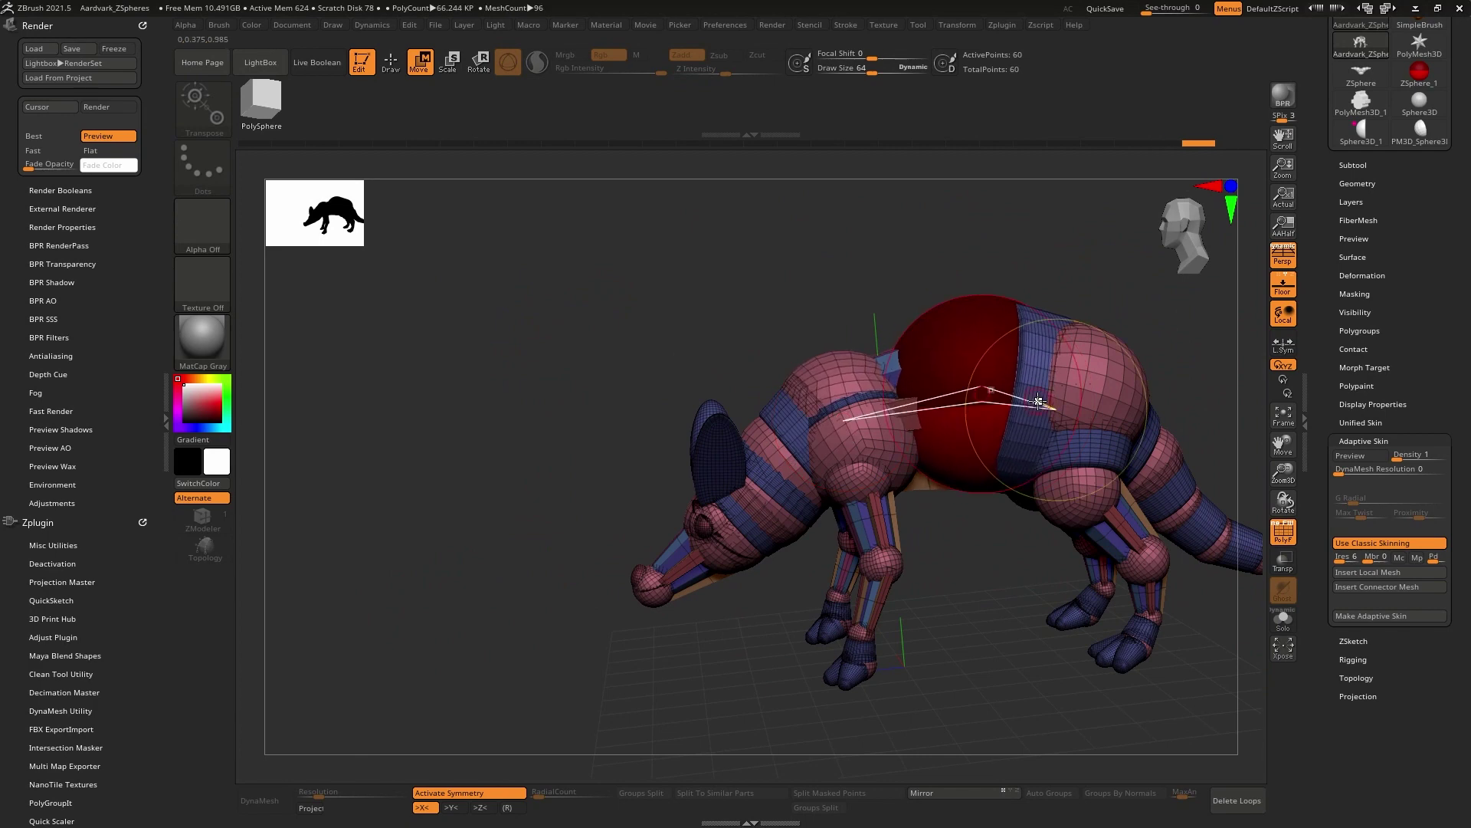
Insert a PolyMesh3D_1 body connector and lower the hindquarters.
left_click(1399, 588)
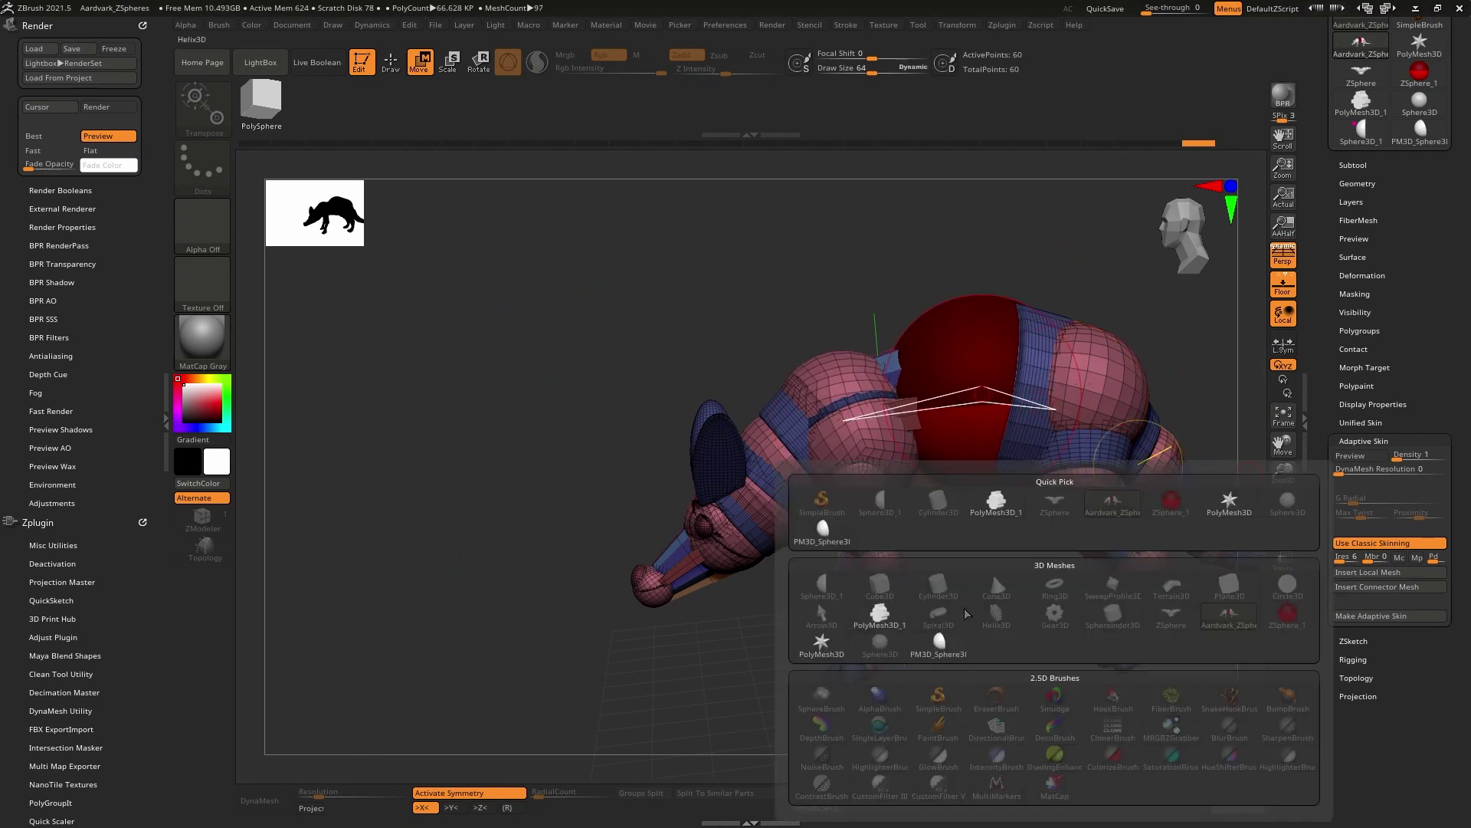
left_click(895, 624)
mouse_move(944, 580)
right_mouse_down()
mouse_move(929, 502)
mouse_move(1096, 417)
mouse_move(1035, 449)
right_mouse_up()
right_click_drag(1040, 541, 1008, 503, "ctrl")
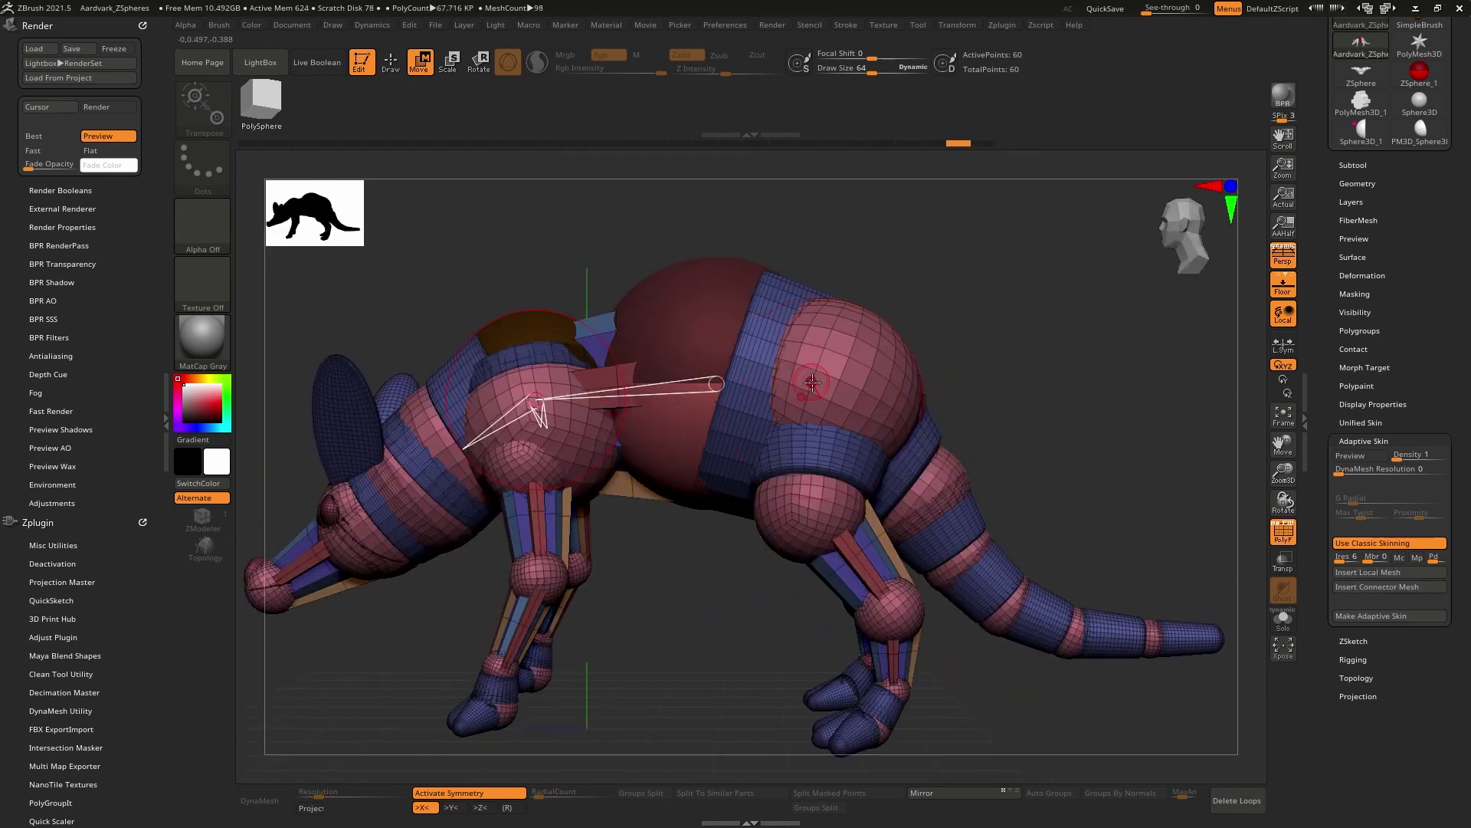
left_click_drag(758, 379, 747, 395)
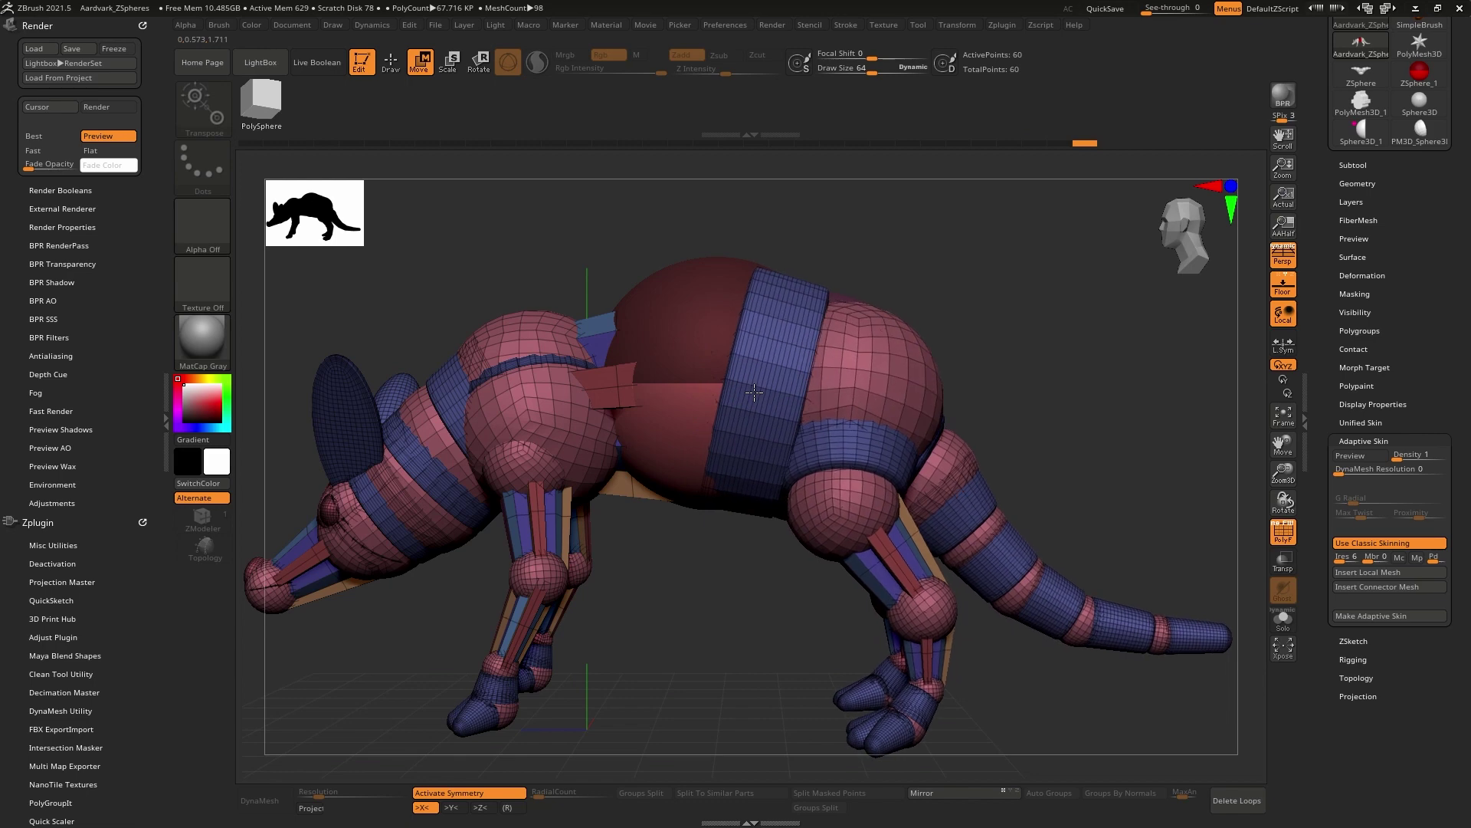
Insert a PolyMesh3D_1 back connector and shift the hindquarters and tail rearward.
left_click(1352, 588)
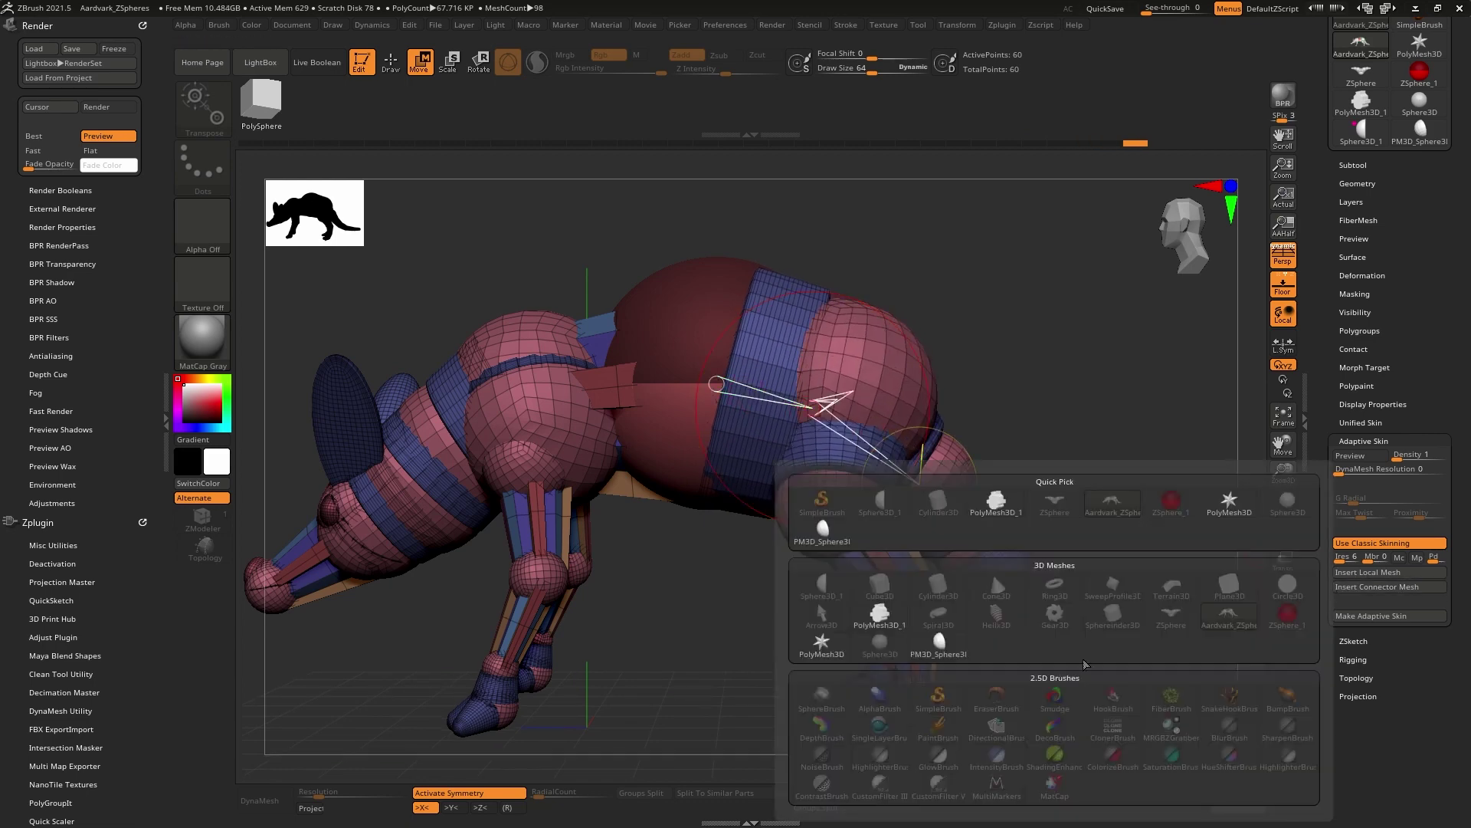
left_click(876, 617)
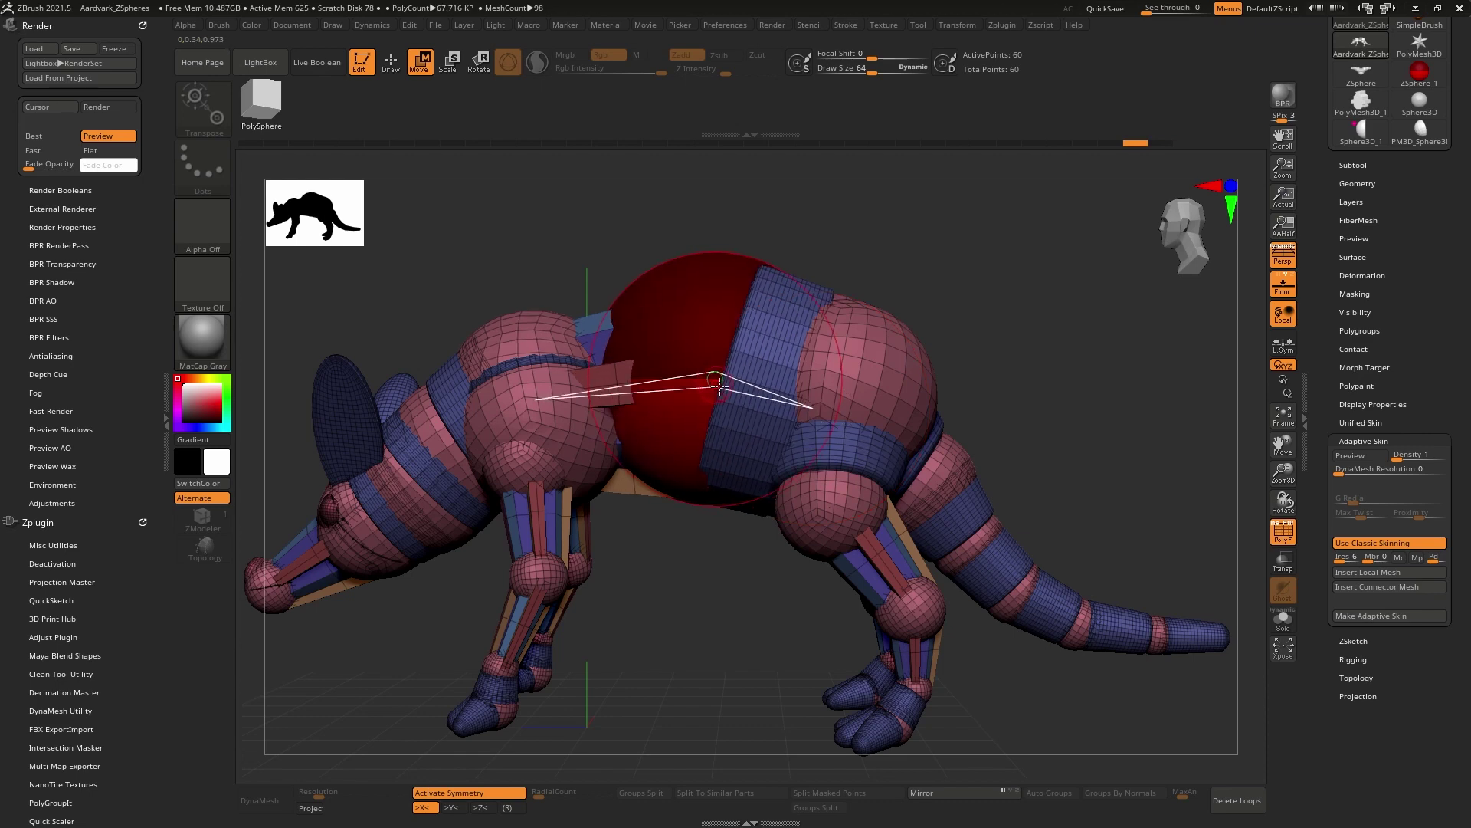
left_click_drag(713, 383, 793, 397)
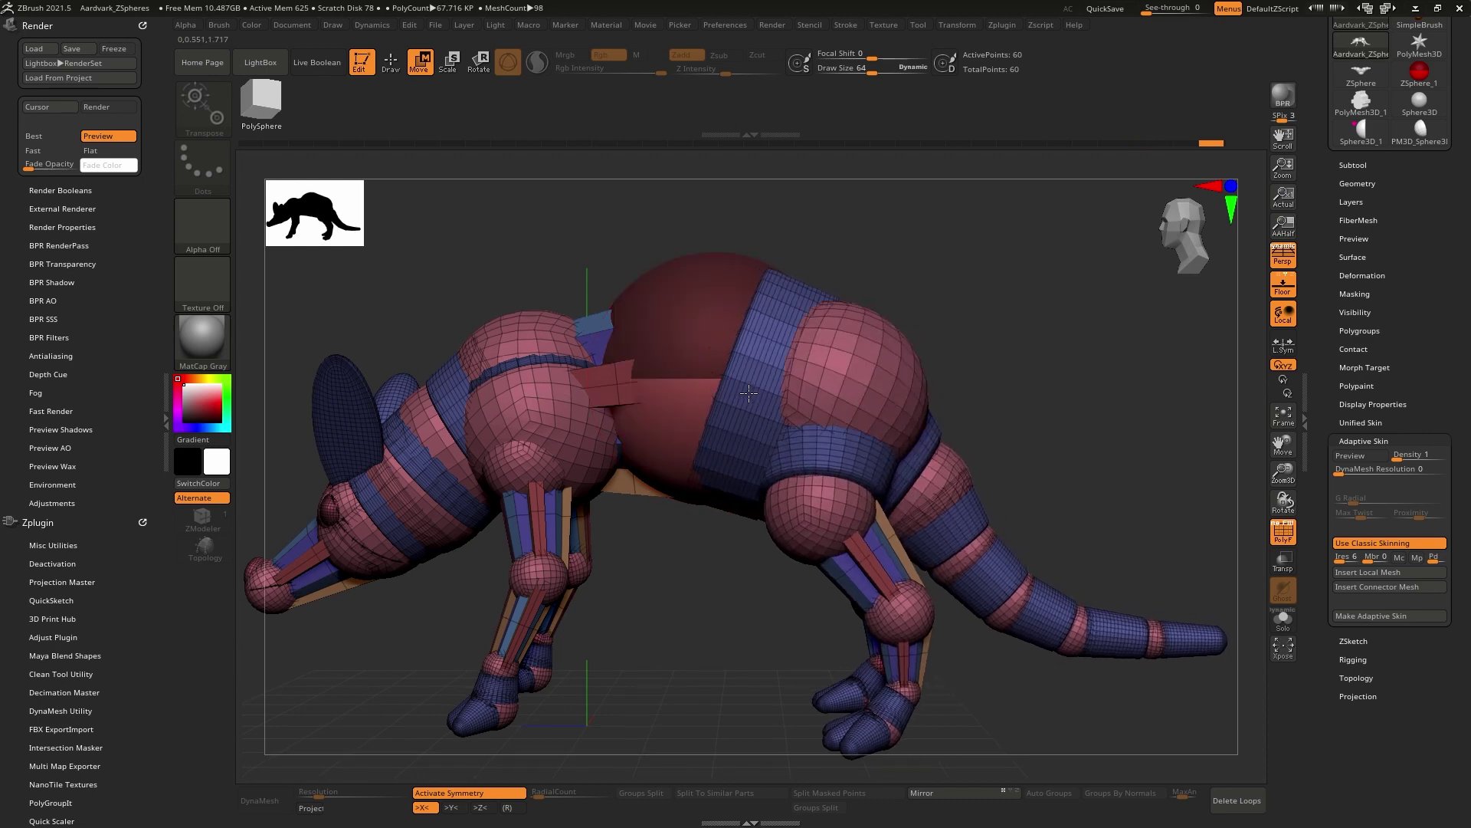
mouse_move(1035, 392)
right_mouse_down()
mouse_move(1125, 403)
mouse_move(1122, 438)
mouse_move(1171, 429)
right_mouse_up()
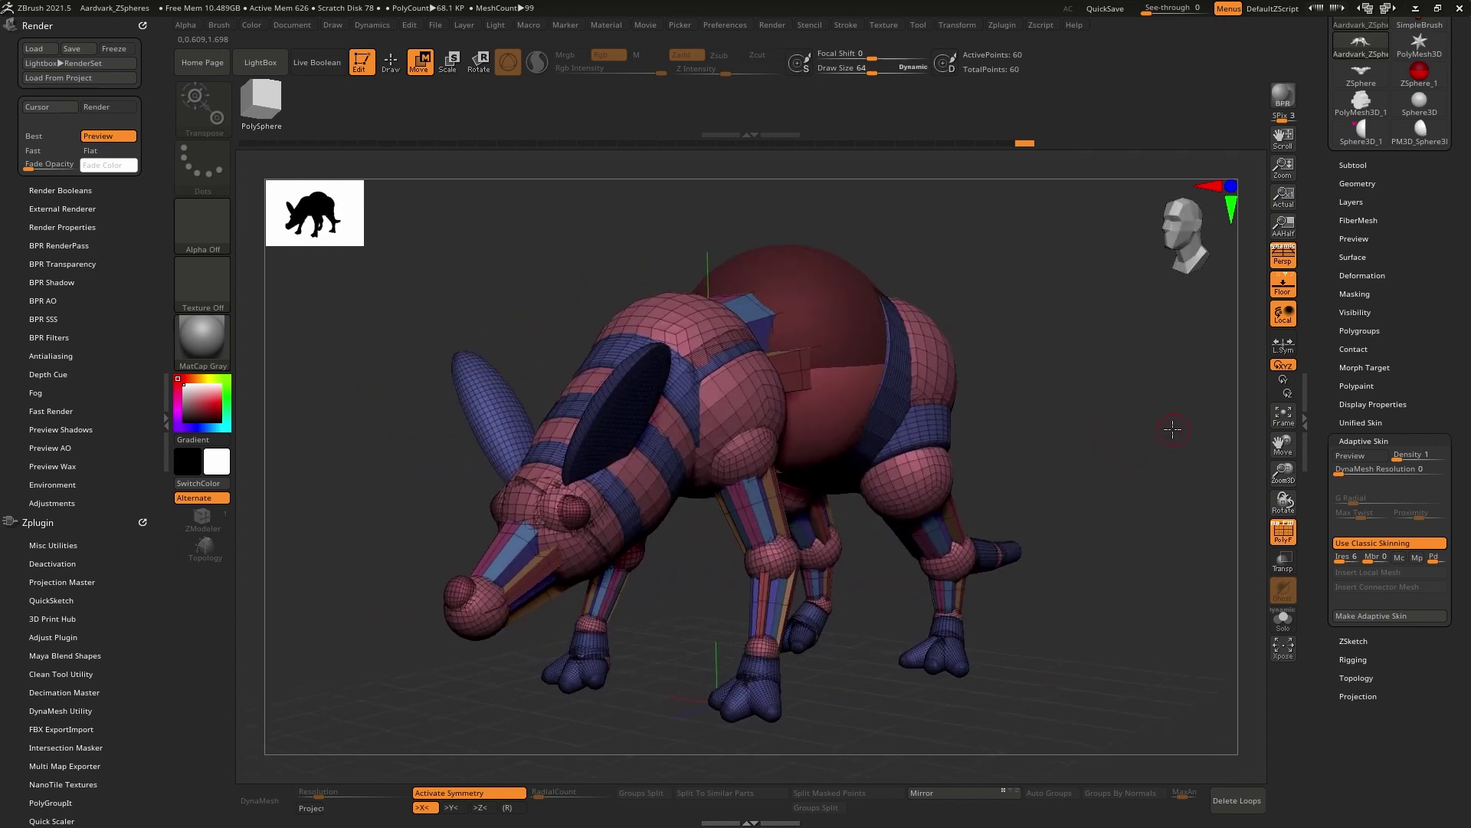
Preview the armature as adaptive skin and make it a new skin mesh.
left_click(1360, 456)
right_click_drag(973, 402, 1013, 430)
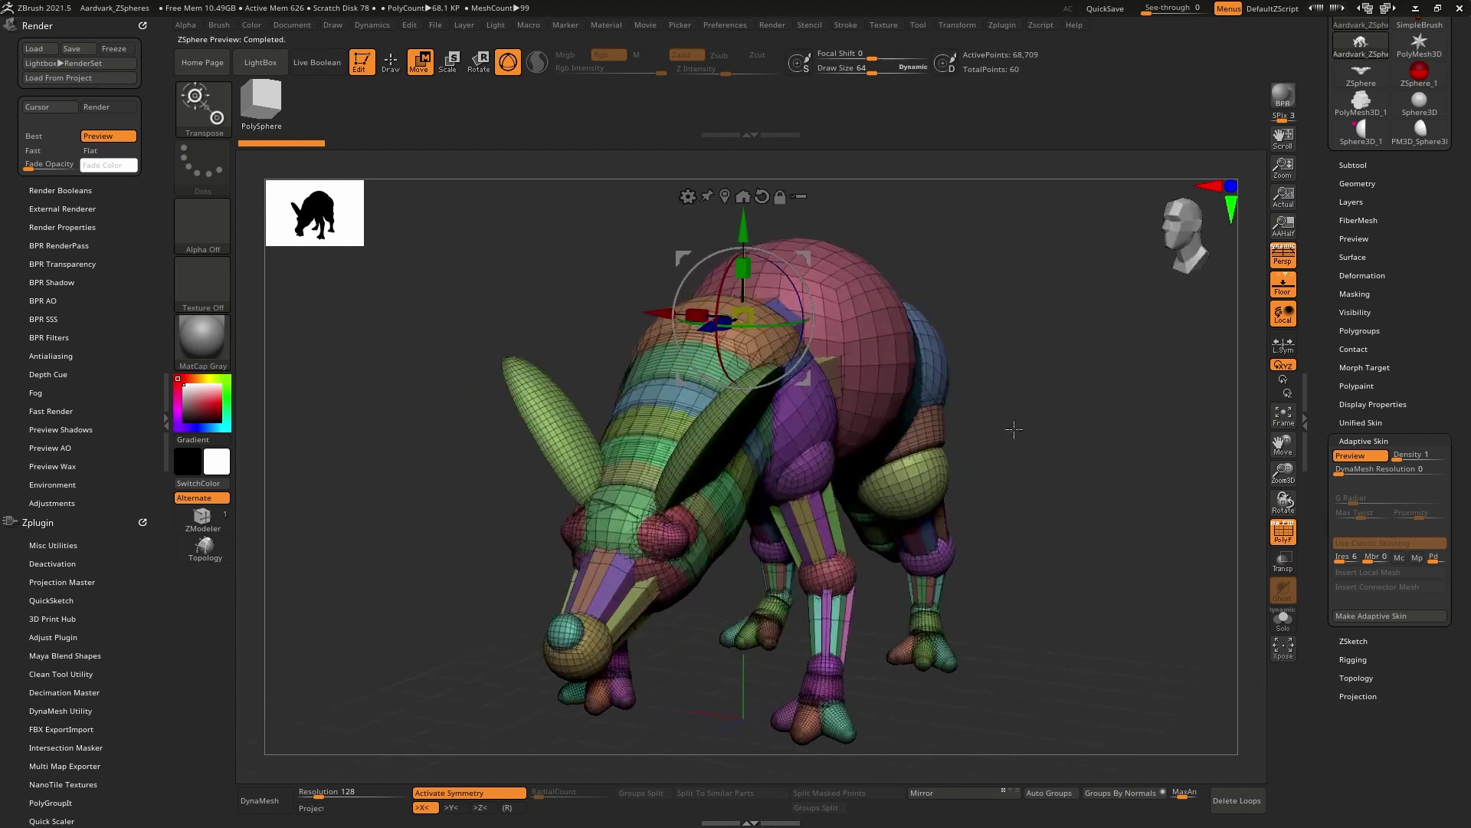
left_click(1388, 618)
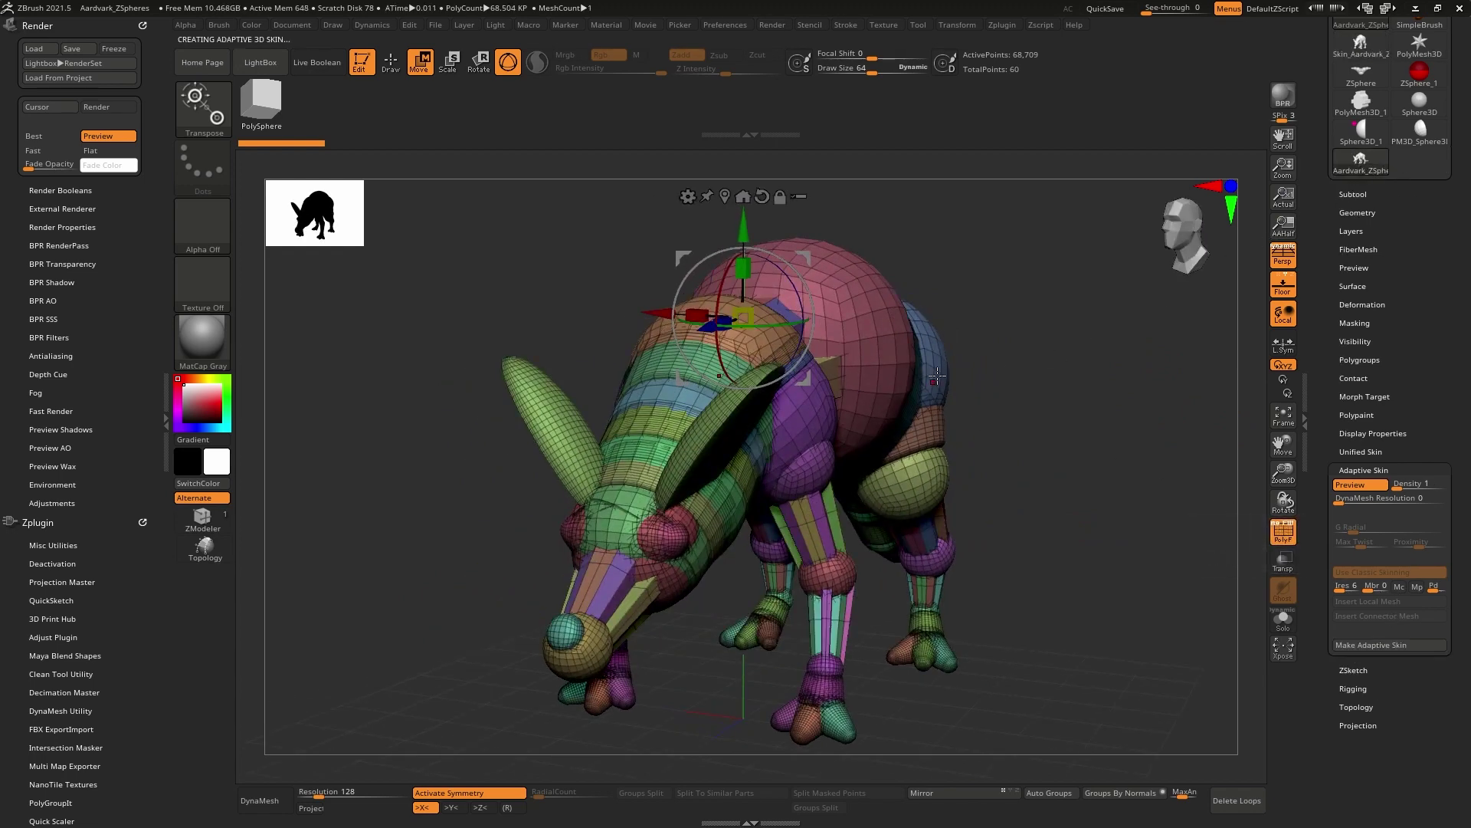
Smooth the jagged shoulder junction on the skin mesh under grey shading.
key("w")
right_click_drag(937, 376, 1201, 488)
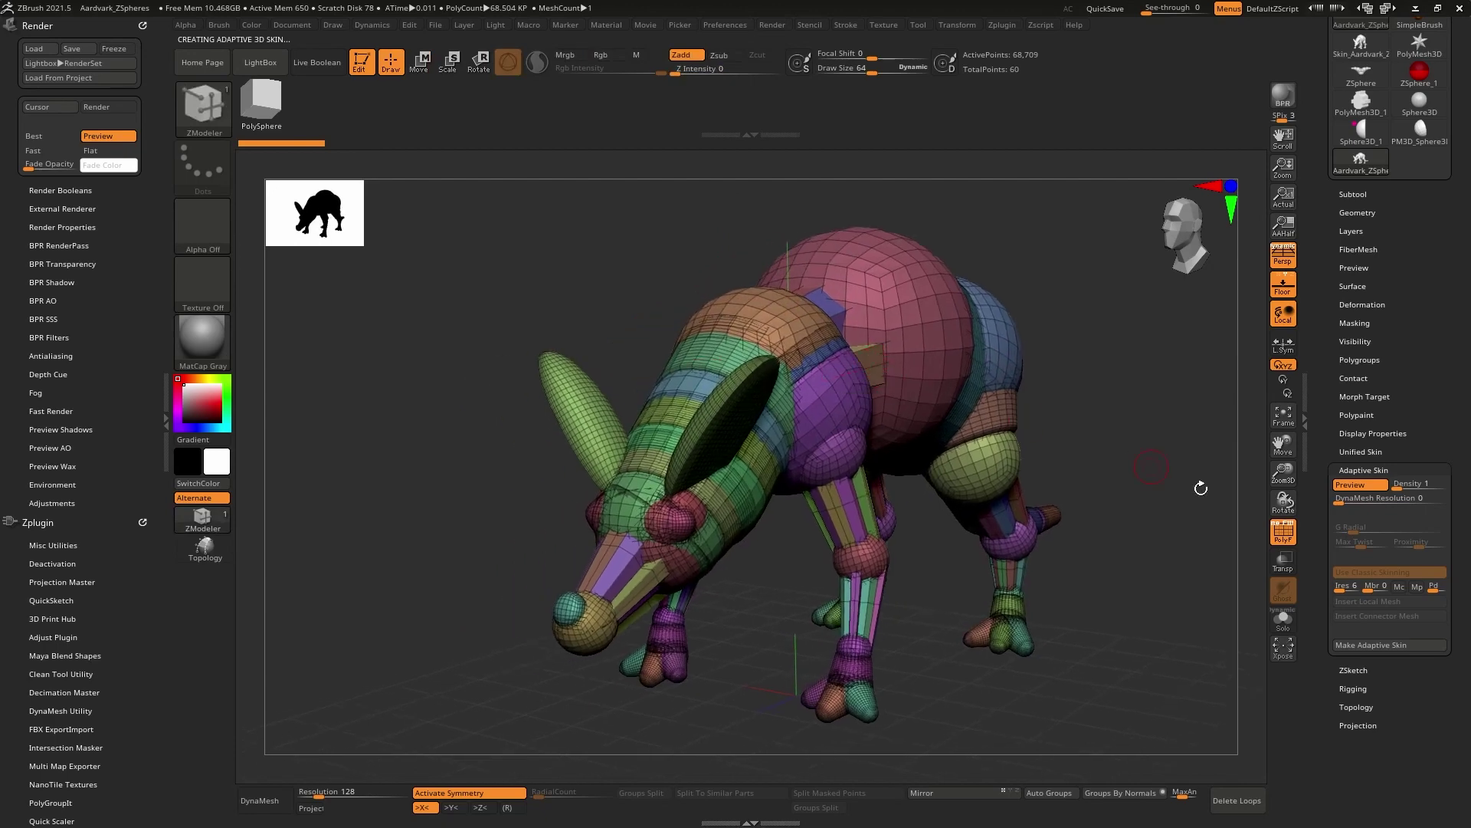
left_click(1285, 533)
mouse_move(954, 434)
right_mouse_down()
mouse_move(822, 343)
mouse_move(795, 341)
right_mouse_up()
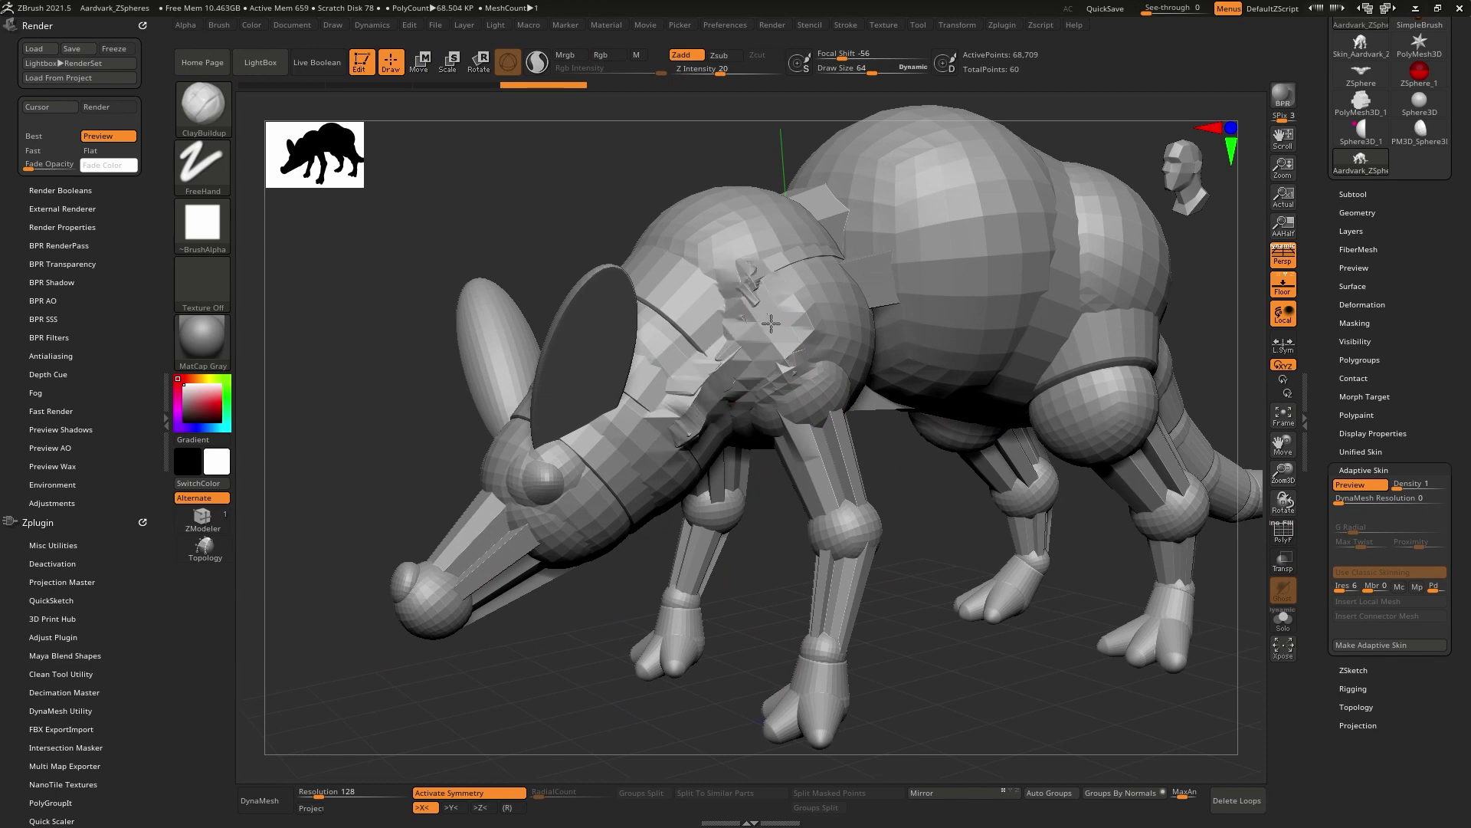
left_click_drag(697, 408, 786, 370, "shift")
right_click_drag(785, 371, 1233, 489)
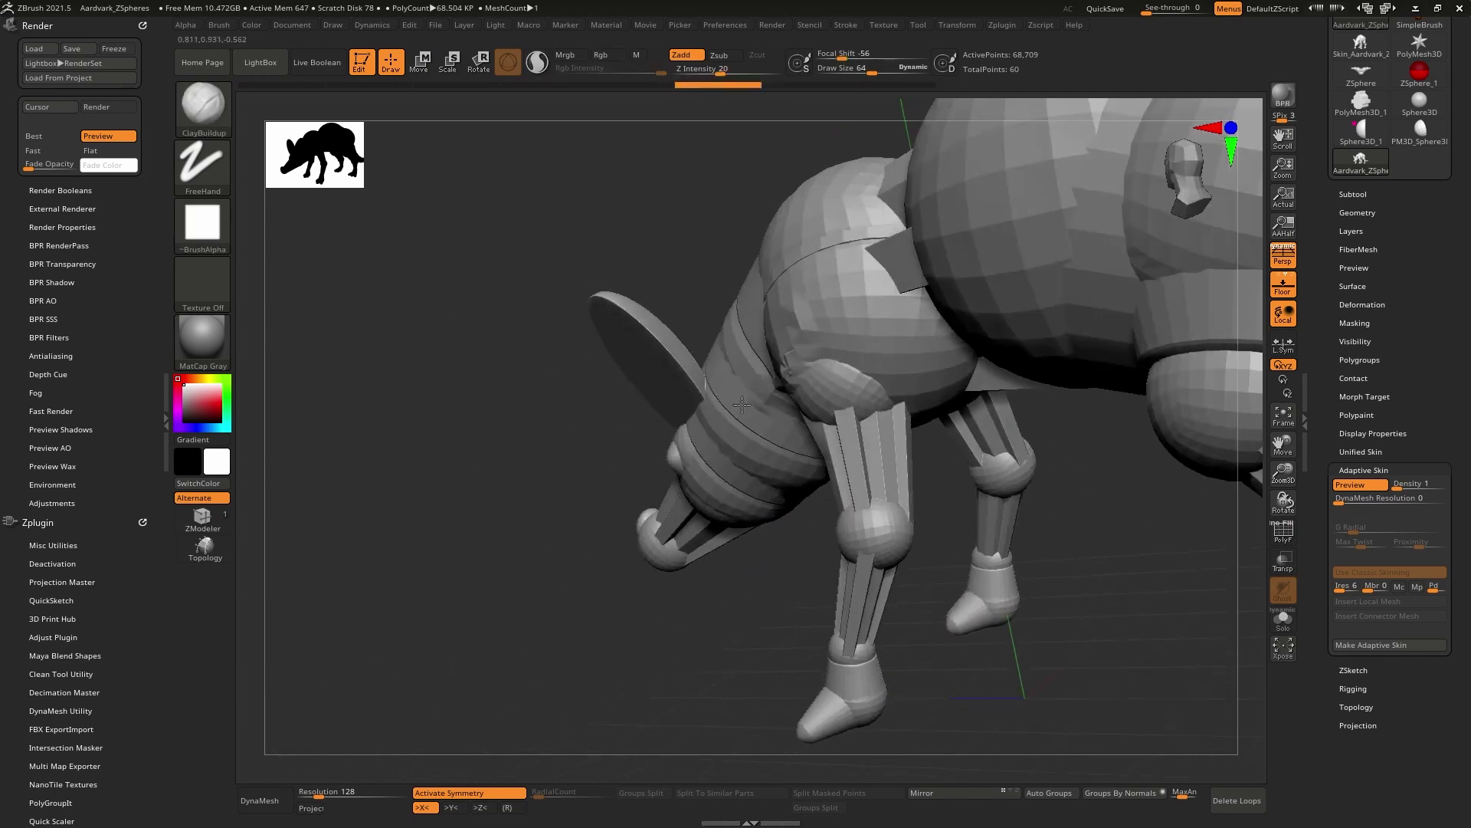
left_click(1283, 532)
Revert to the earliest history state and turn off the skin preview.
mouse_move(978, 460)
right_mouse_down()
mouse_move(886, 450)
mouse_move(891, 410)
mouse_move(927, 421)
right_mouse_up()
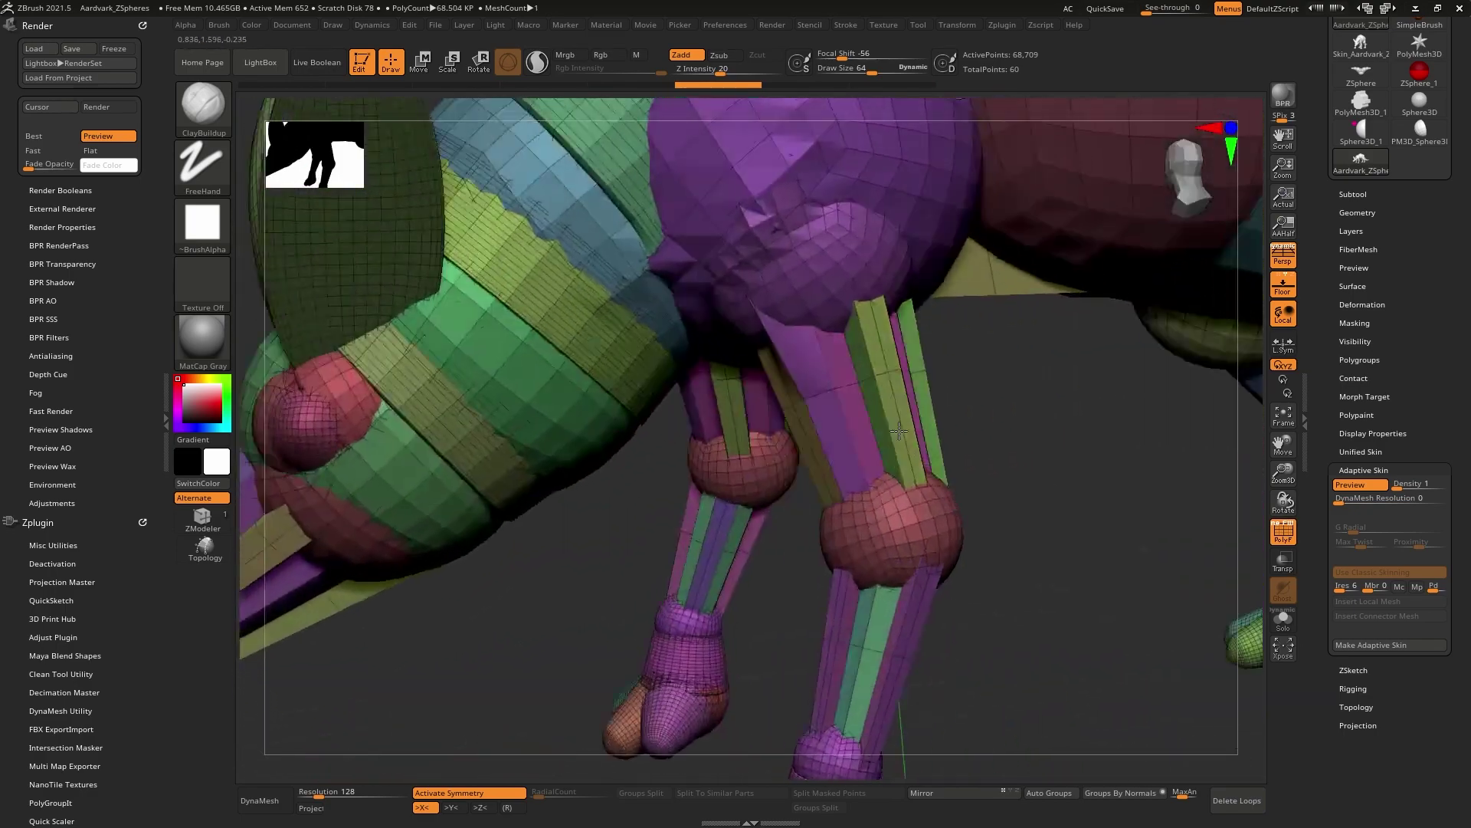
mouse_move(920, 398)
right_mouse_down()
mouse_move(825, 430)
mouse_move(1079, 401)
right_mouse_up()
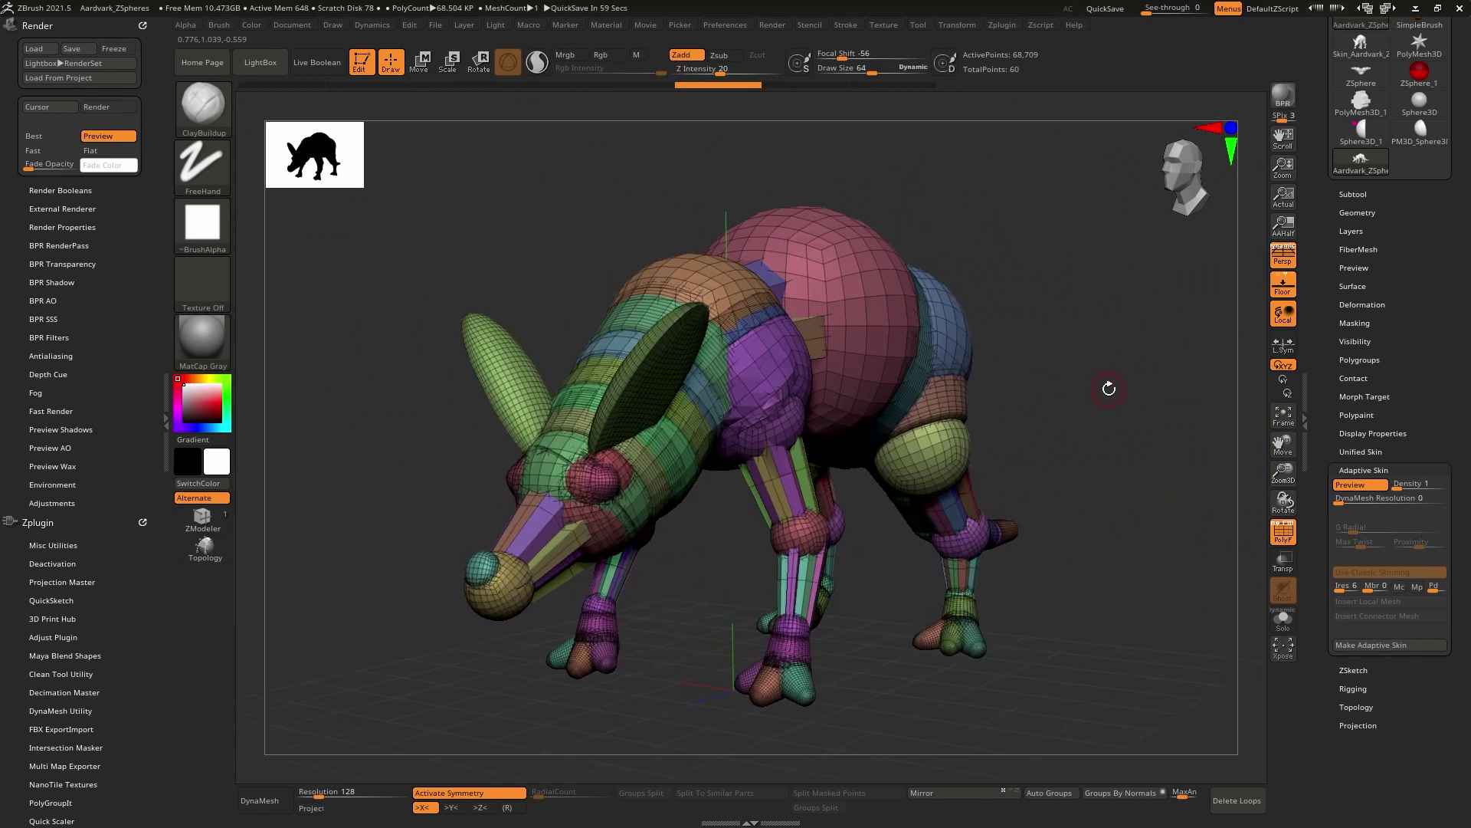
mouse_move(1093, 412)
right_mouse_down()
mouse_move(946, 391)
mouse_move(1056, 364)
right_mouse_up()
mouse_move(1207, 389)
right_mouse_down()
mouse_move(1138, 384)
mouse_move(1107, 362)
mouse_move(1071, 387)
mouse_move(1121, 357)
right_mouse_up()
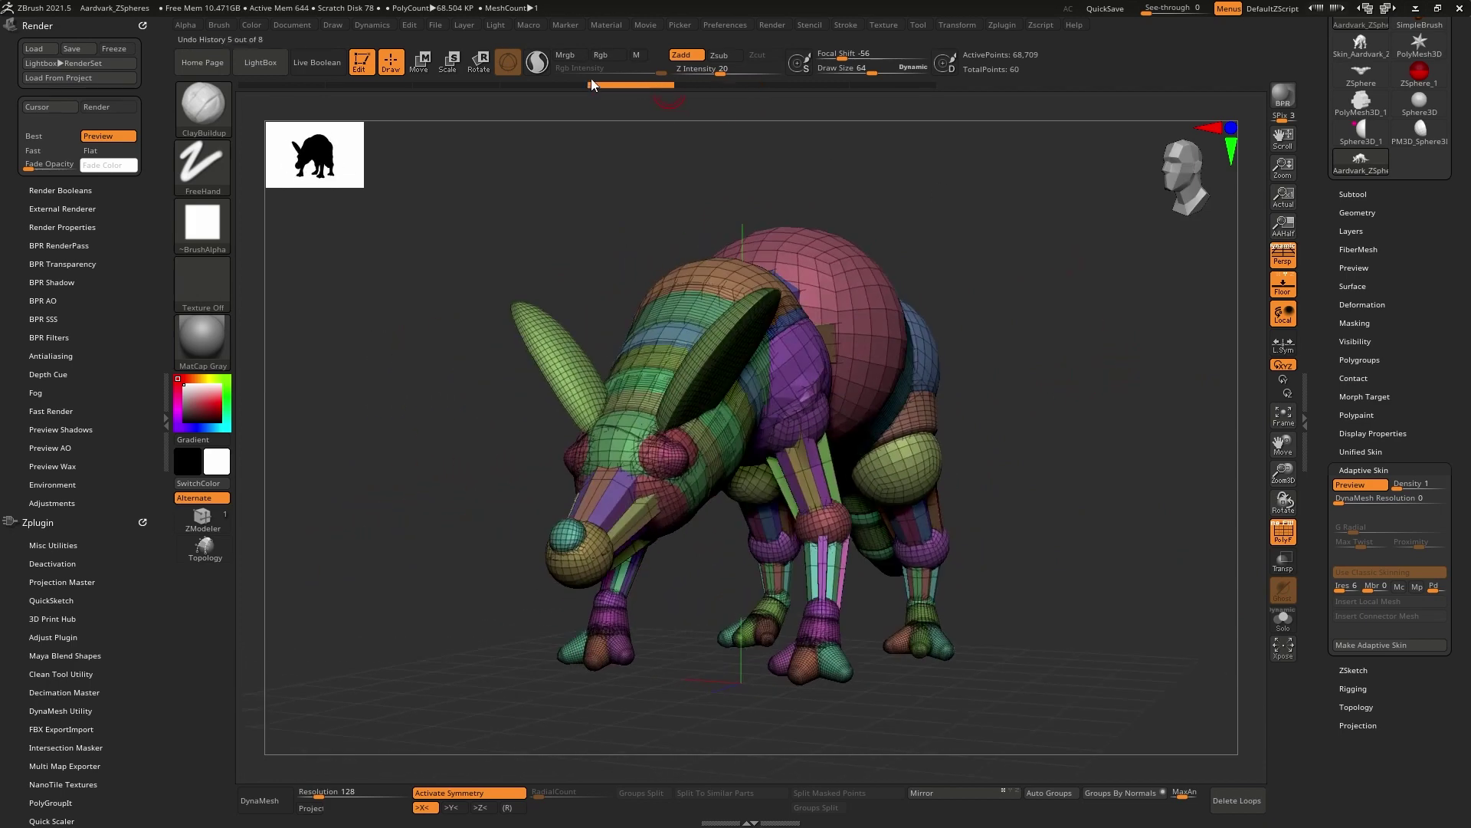
left_click_drag(592, 84, 289, 91)
right_click_drag(1088, 326, 1077, 343)
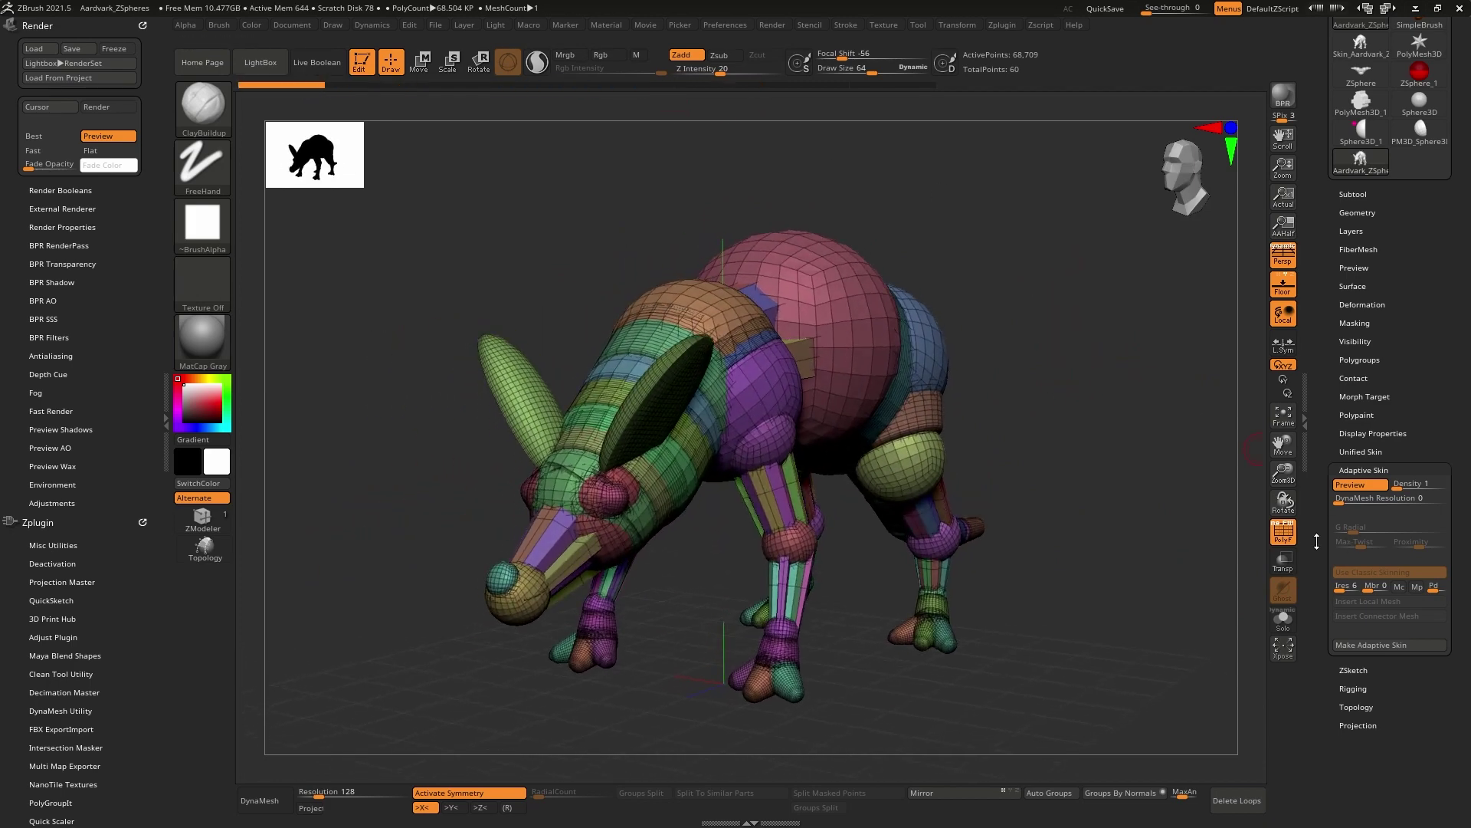
left_click(1363, 485)
Switch to the generated skin mesh with A and view it.
right_click_drag(1104, 391, 1121, 380)
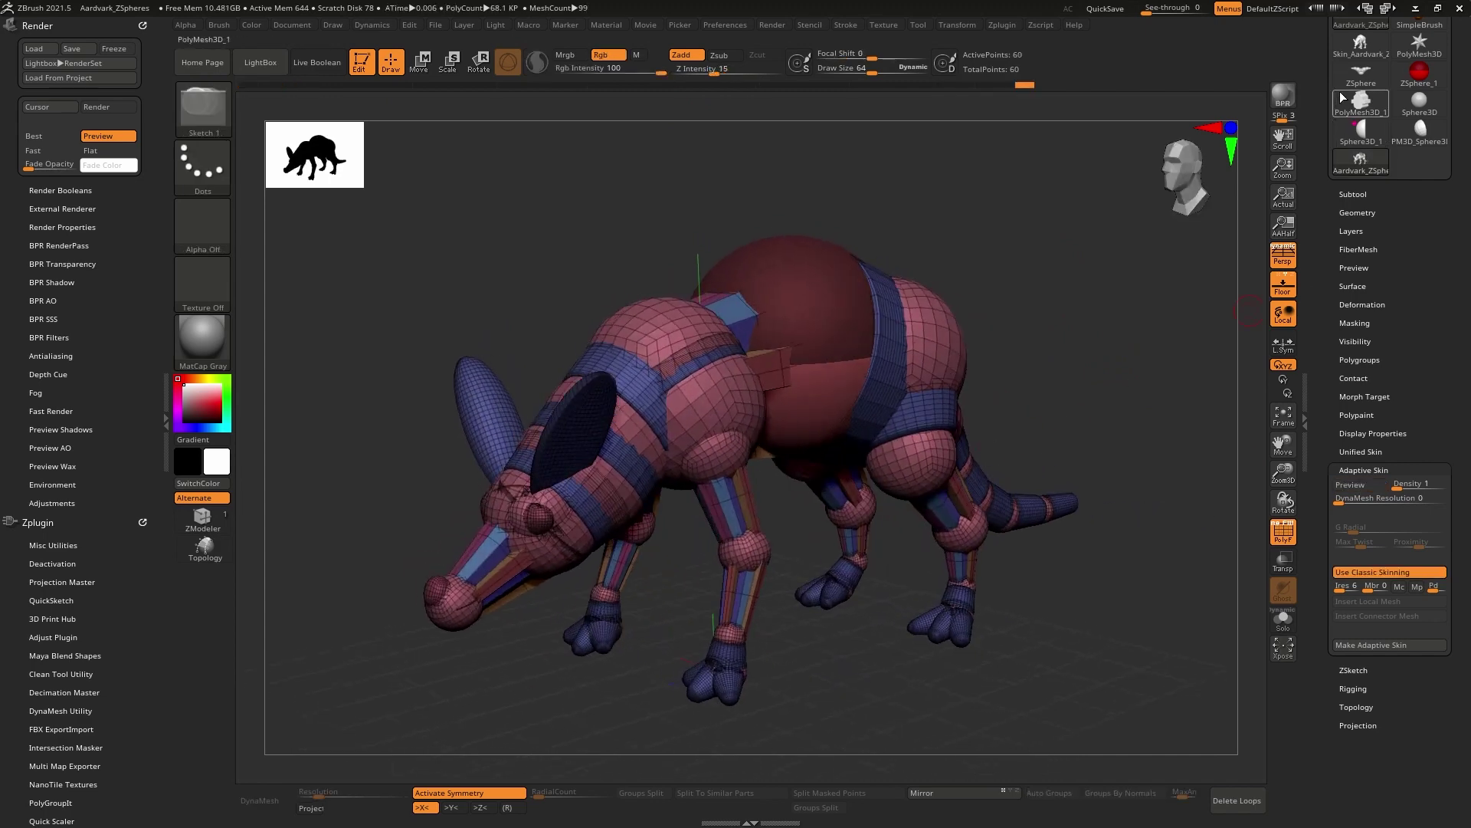
key("a")
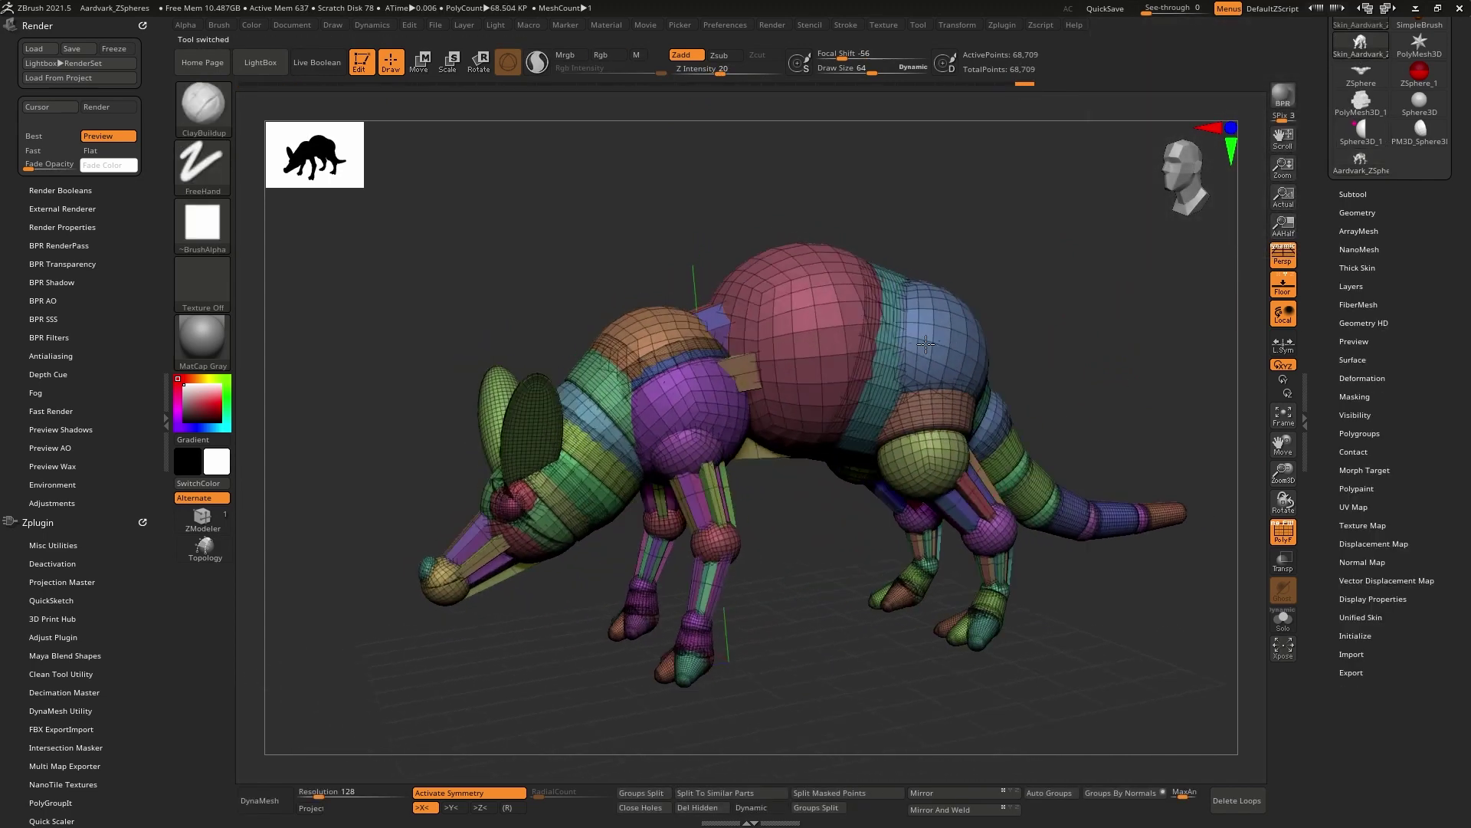
right_click_drag(1103, 391, 1138, 390)
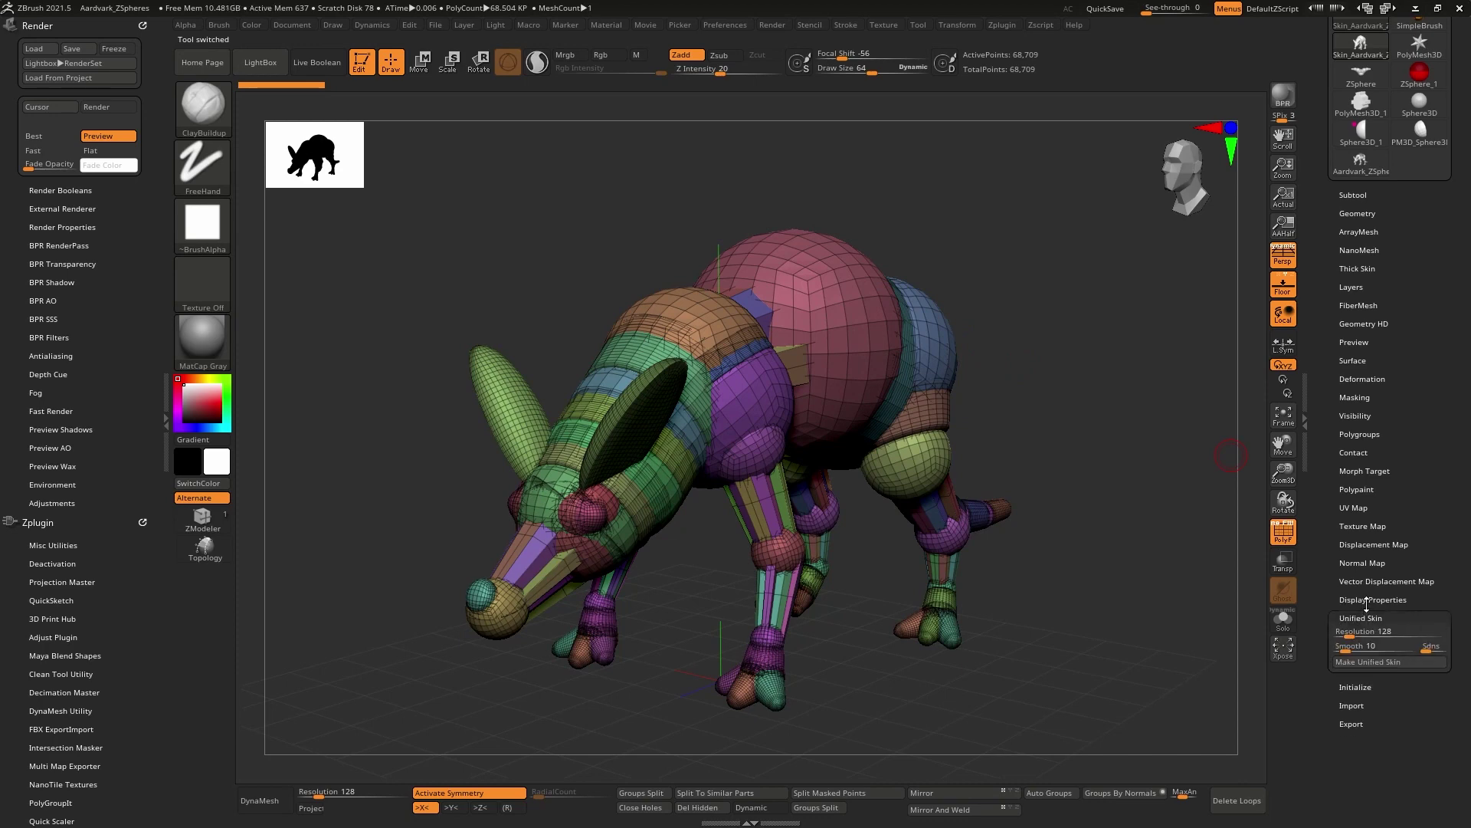
Expand Display Properties and Vector Displacement Map settings, then open the tool picker.
left_click(1368, 599)
left_click(1376, 580)
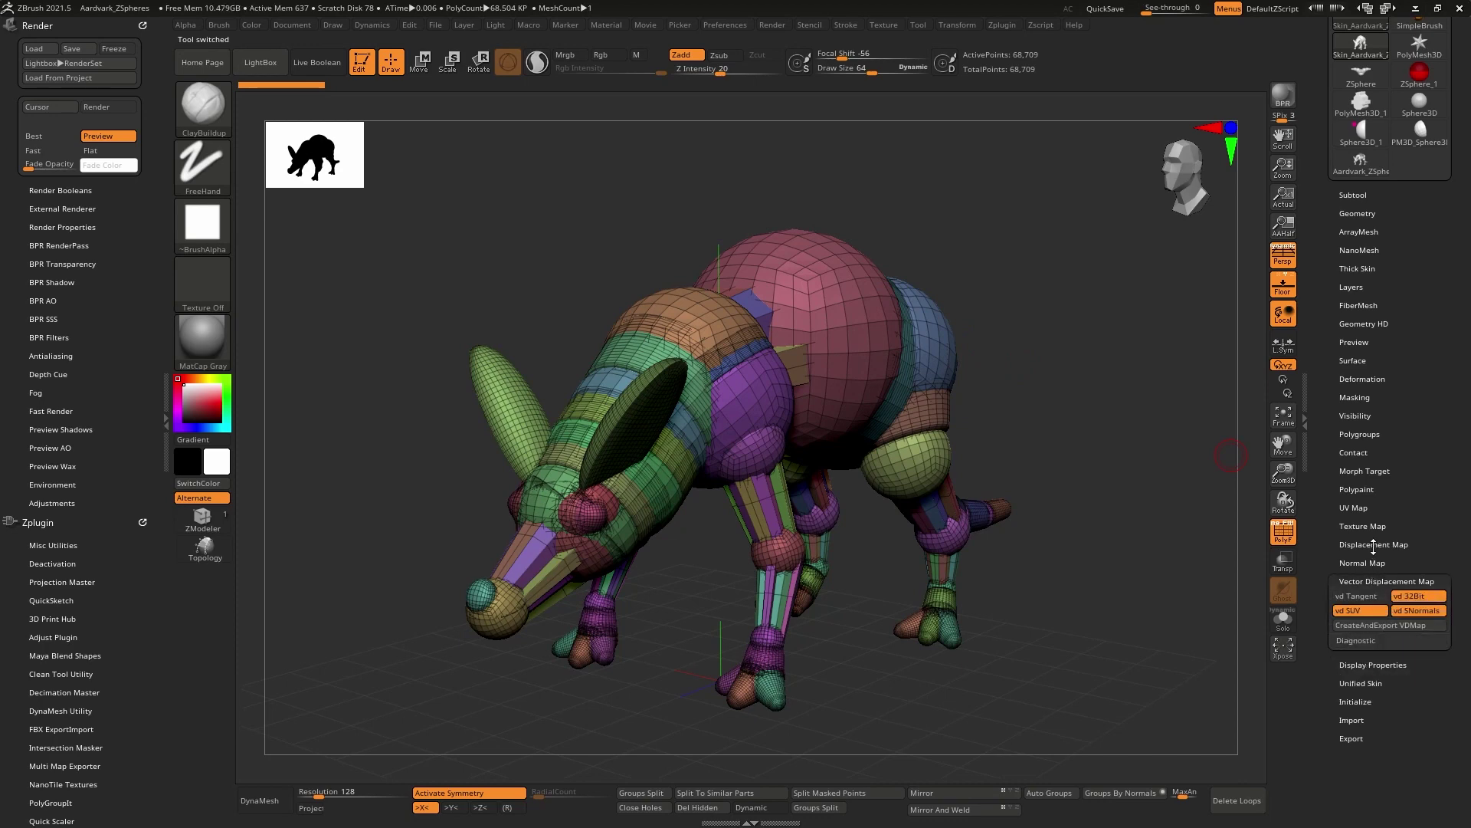
mouse_move(1069, 425)
right_mouse_down()
mouse_move(1075, 380)
mouse_move(1015, 277)
mouse_move(1078, 306)
right_mouse_up()
scroll(1324, 236, "up", 3)
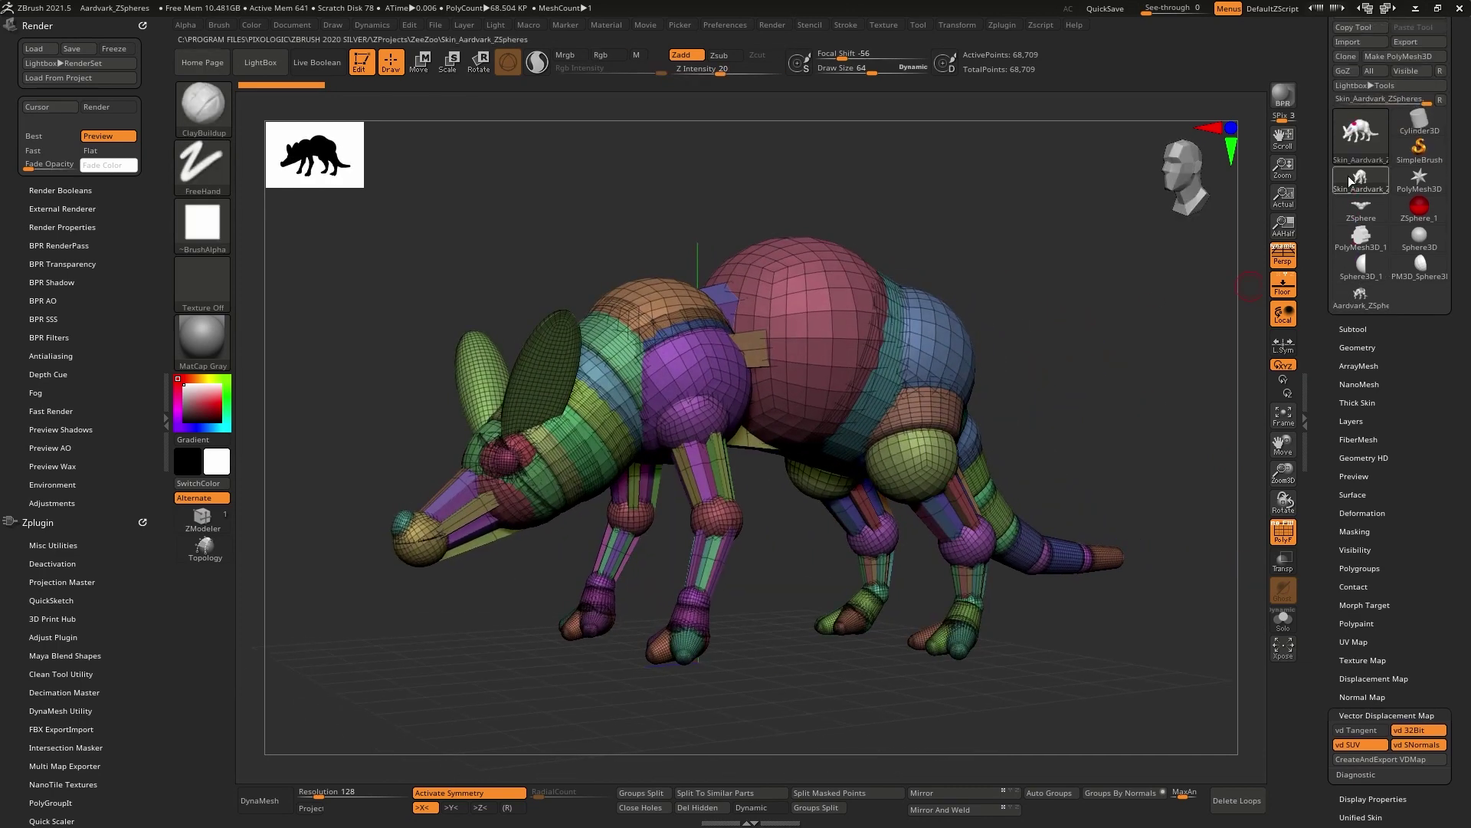
left_click(1360, 133)
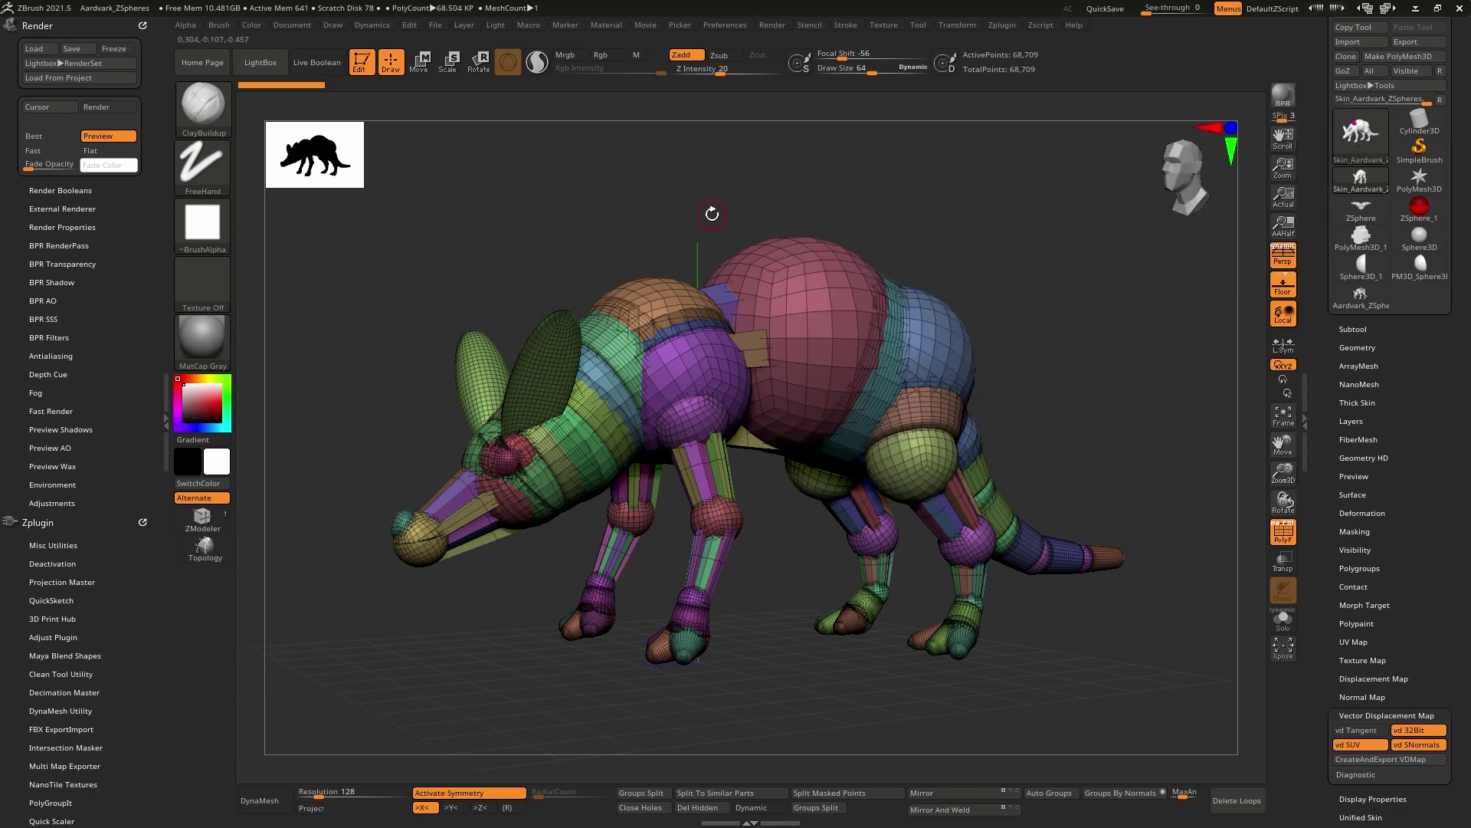
Reselect Aardvark_ZSpheres, toggle its skin preview with A, and open the tool picker.
left_click(1360, 184)
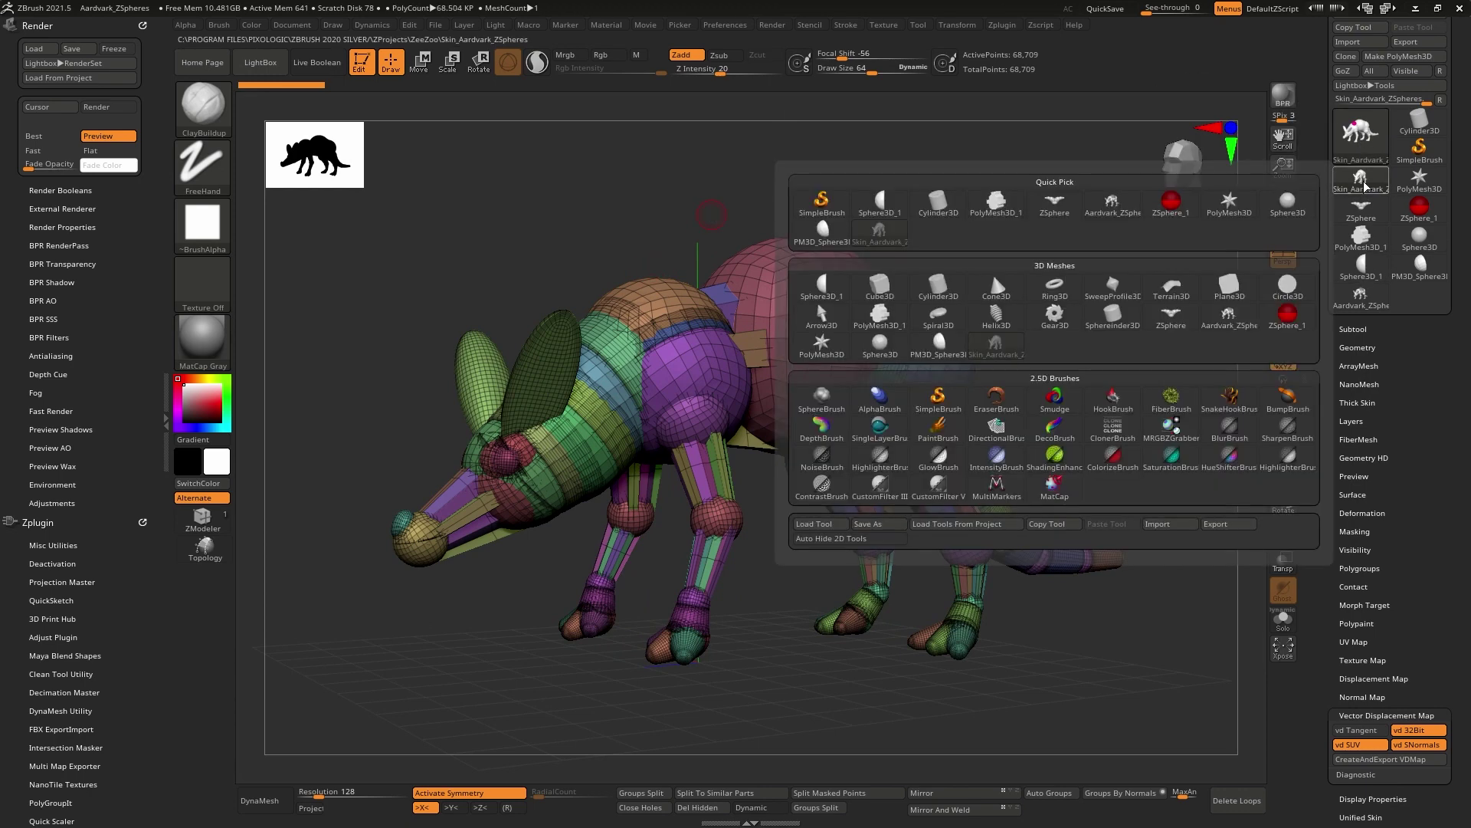
left_click(1362, 297)
key("a")
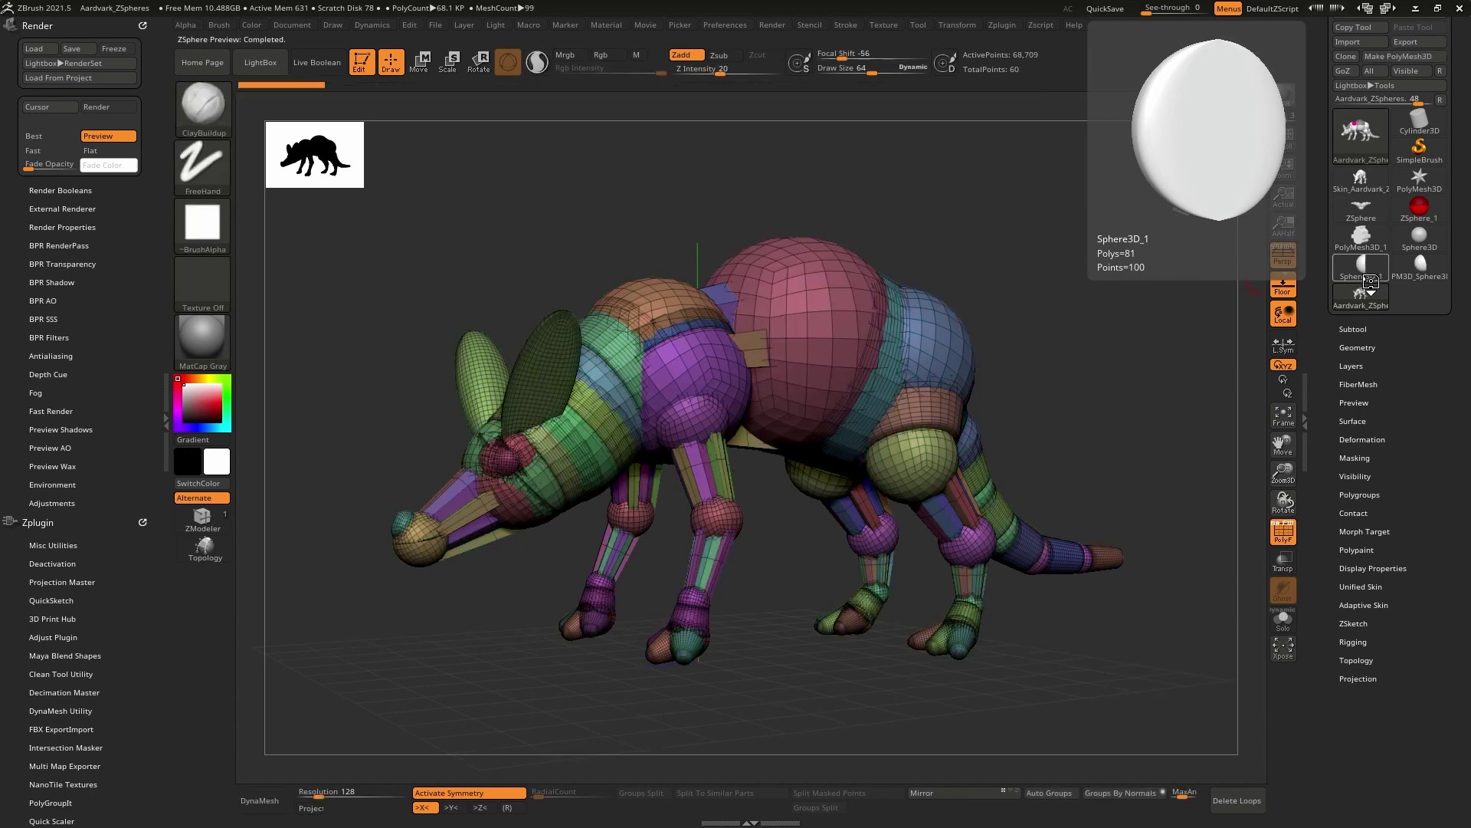
key("a")
key("a")
mouse_move(1057, 274)
left_mouse_down()
mouse_move(1107, 317)
mouse_move(1149, 288)
left_mouse_up()
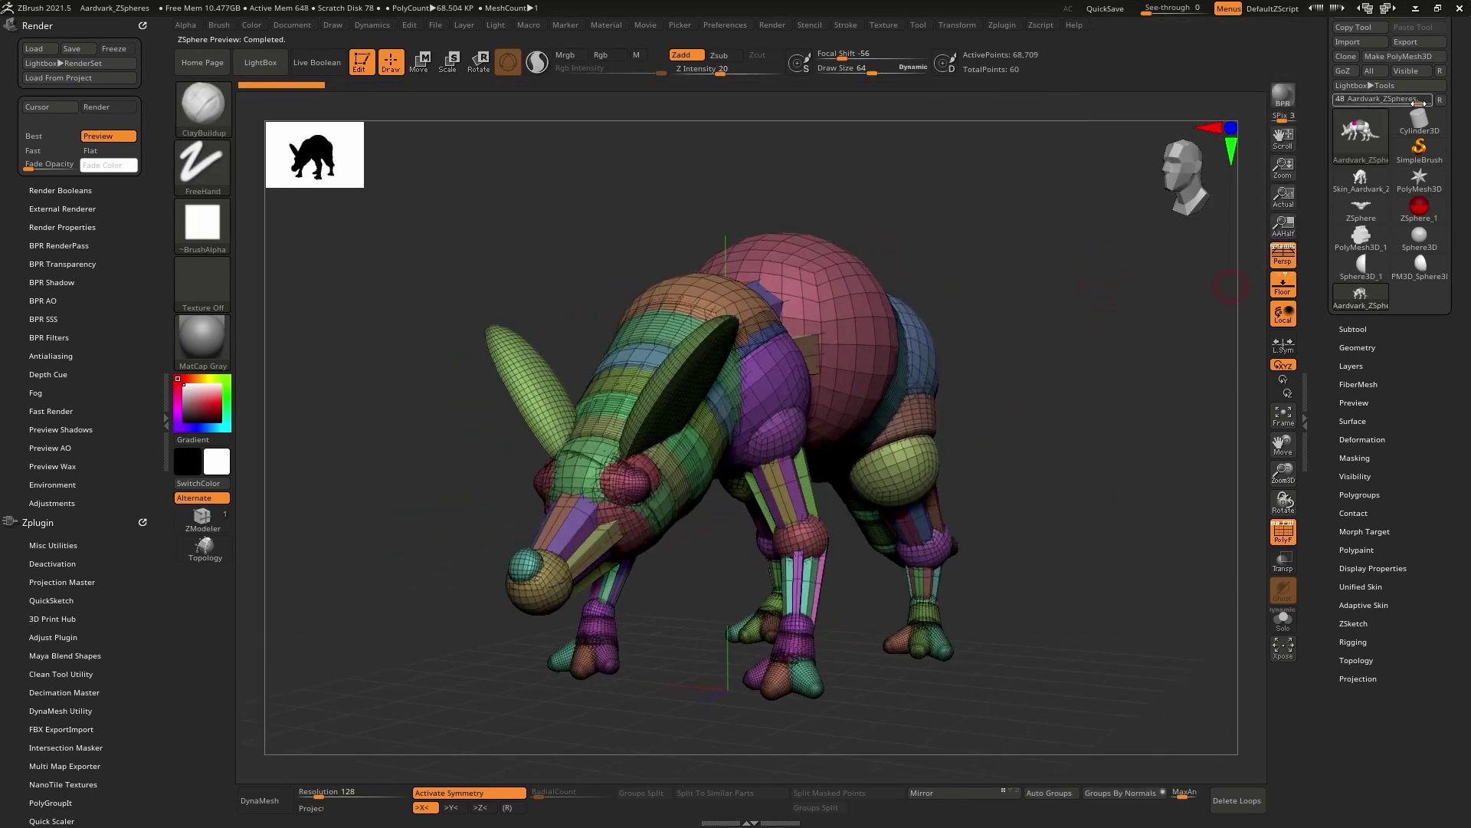
mouse_move(1064, 345)
left_mouse_down()
mouse_move(1060, 284)
mouse_move(1043, 337)
mouse_move(1056, 336)
left_mouse_up()
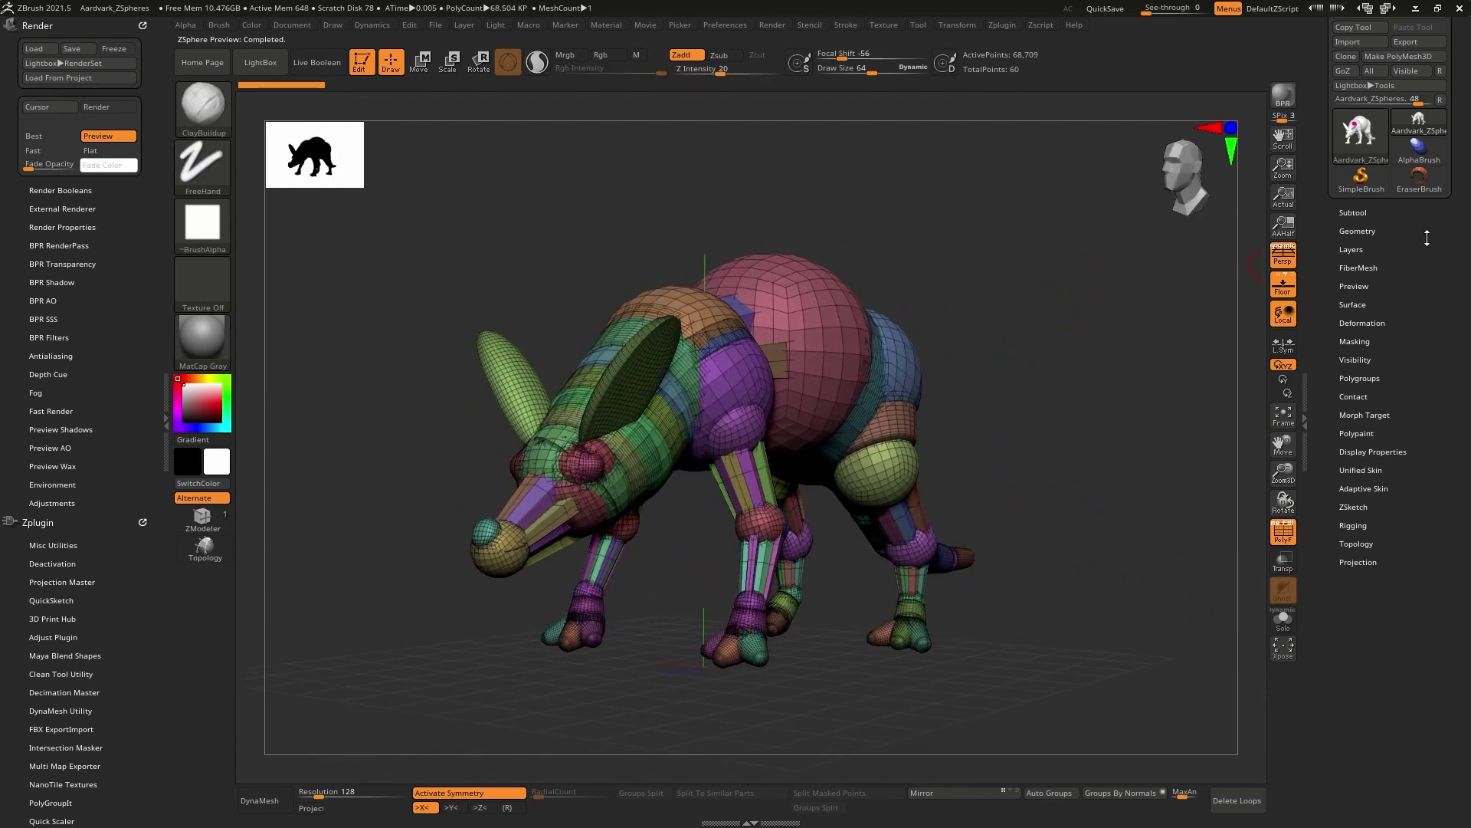
left_click(1362, 136)
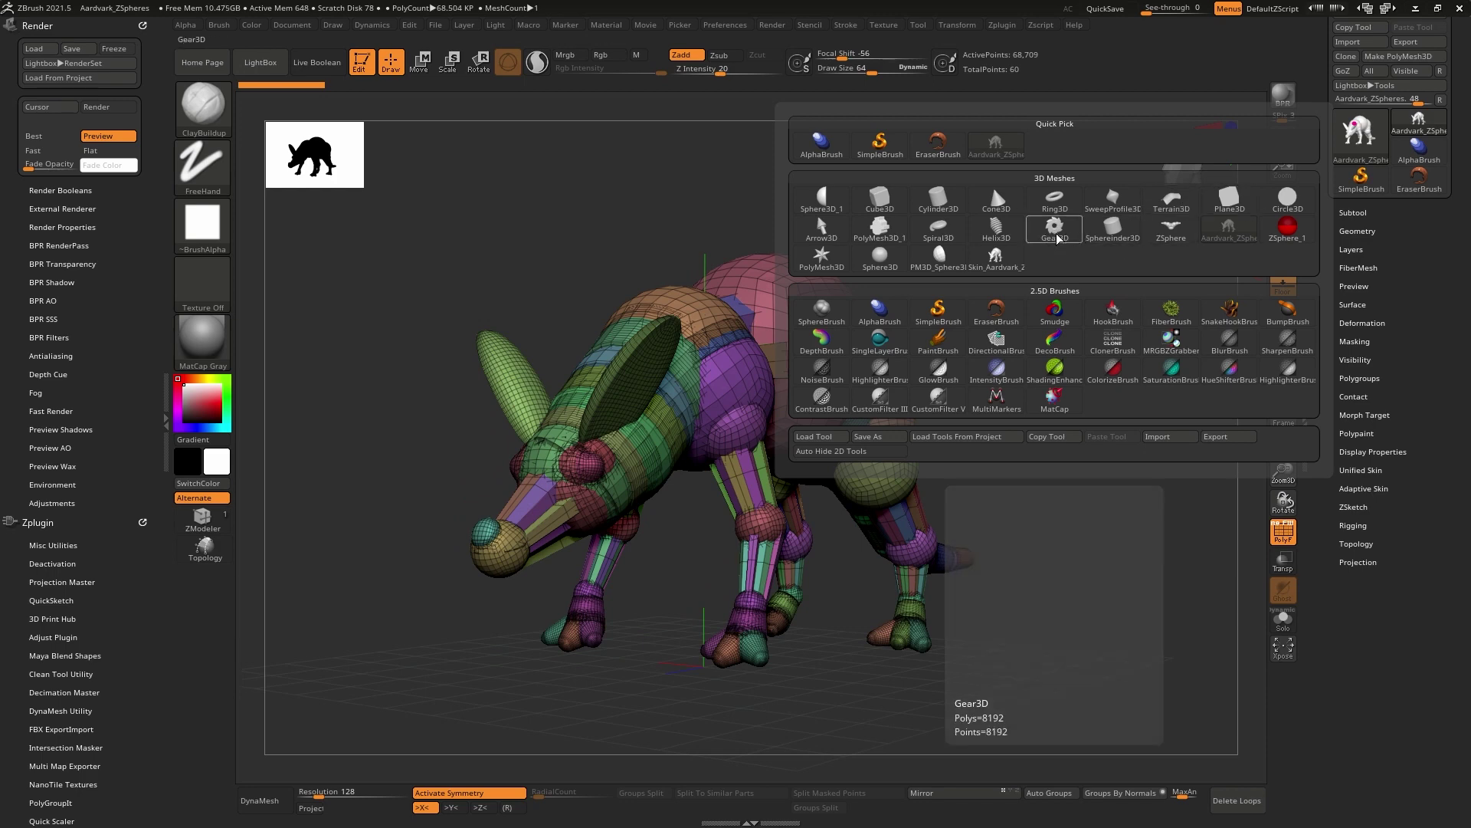
Load Gear3D, convert it to PolyMesh3D, and switch back to Aardvark_ZSpheres.
left_click(1054, 229)
mouse_move(942, 346)
right_mouse_down()
mouse_move(931, 304)
mouse_move(1021, 381)
right_mouse_up()
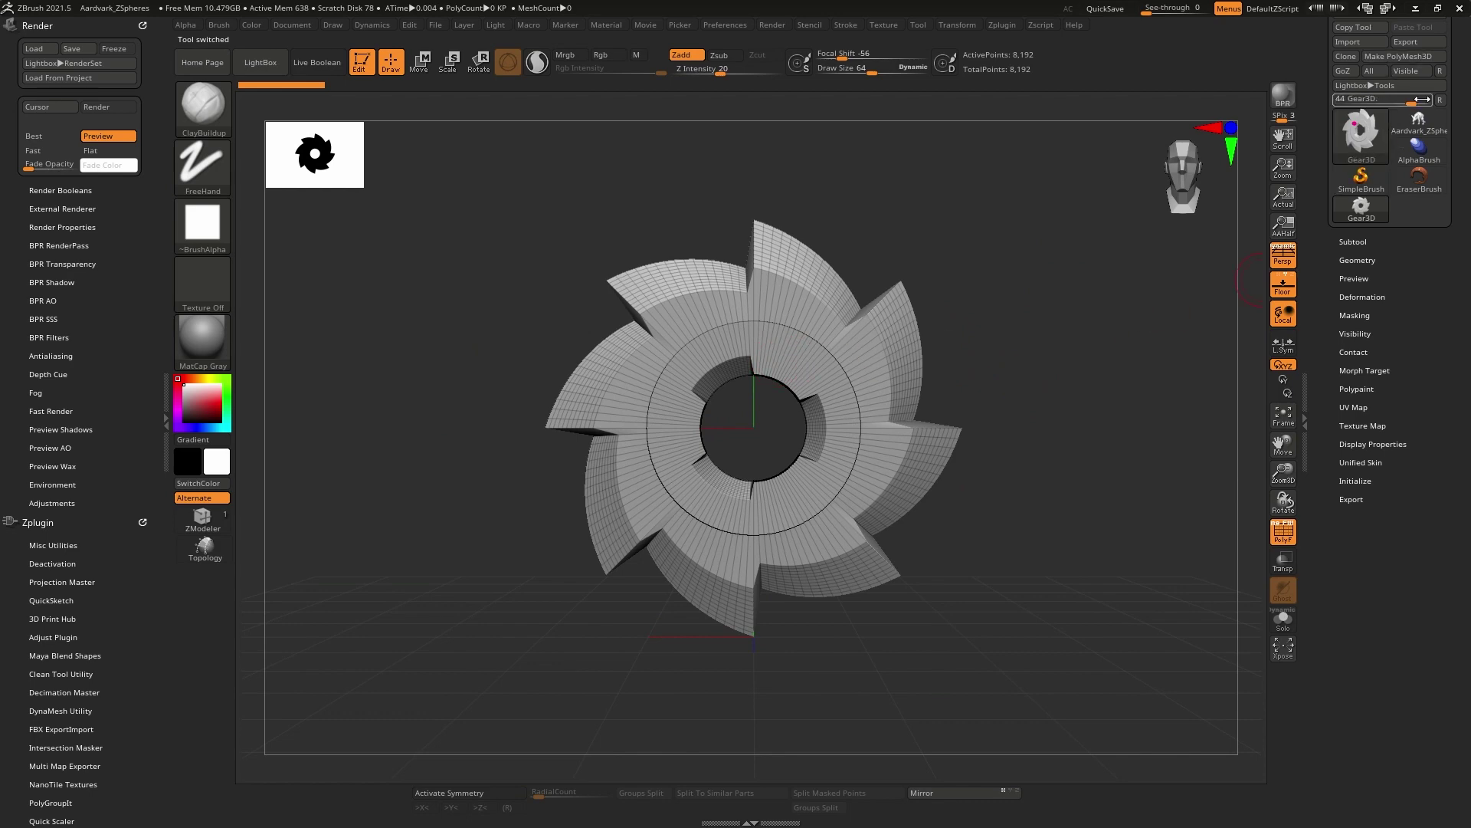
left_click(1398, 55)
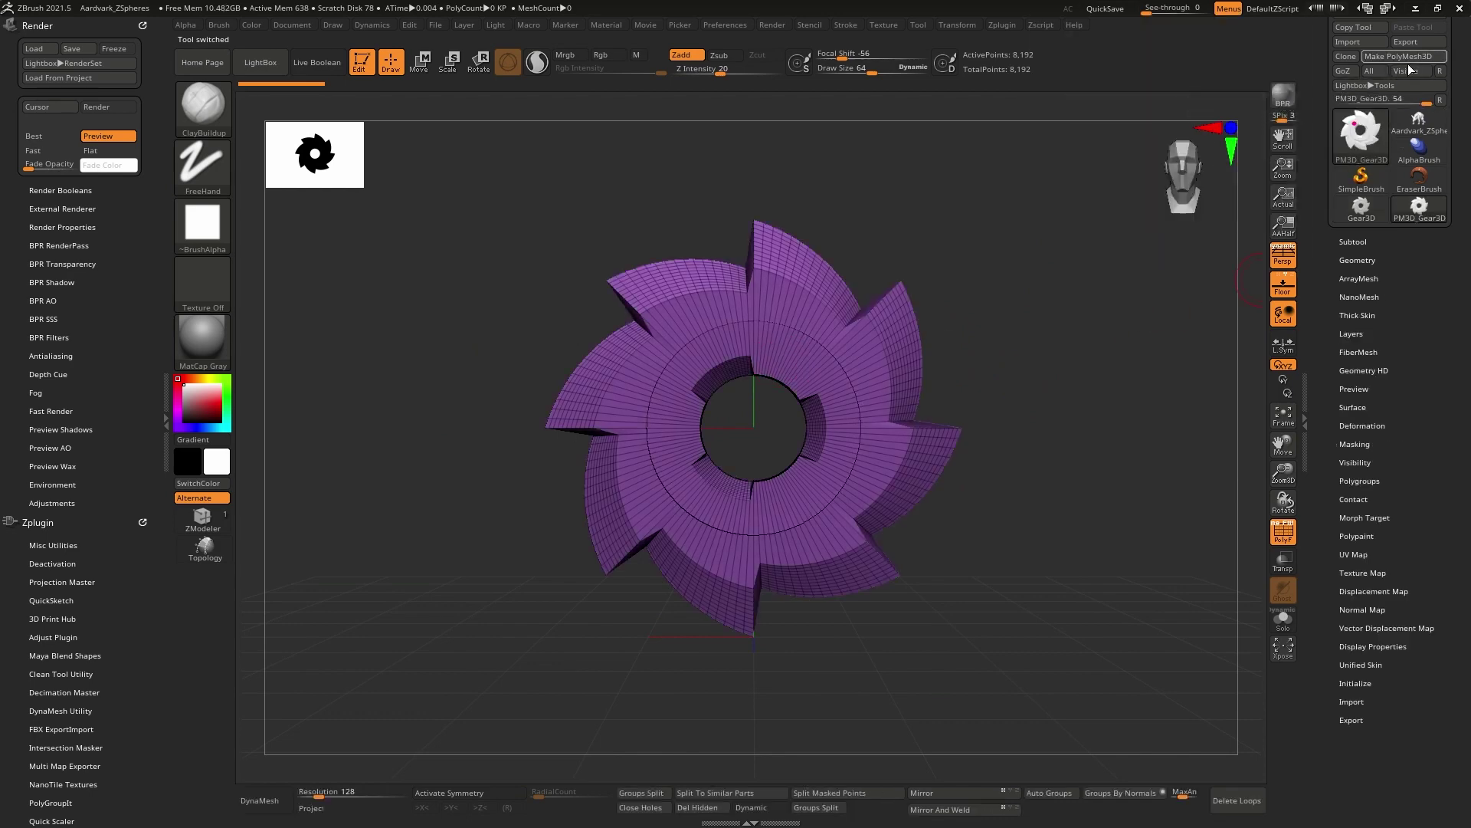
left_click(1420, 124)
mouse_move(965, 346)
right_mouse_down()
mouse_move(961, 323)
mouse_move(1037, 241)
right_mouse_up()
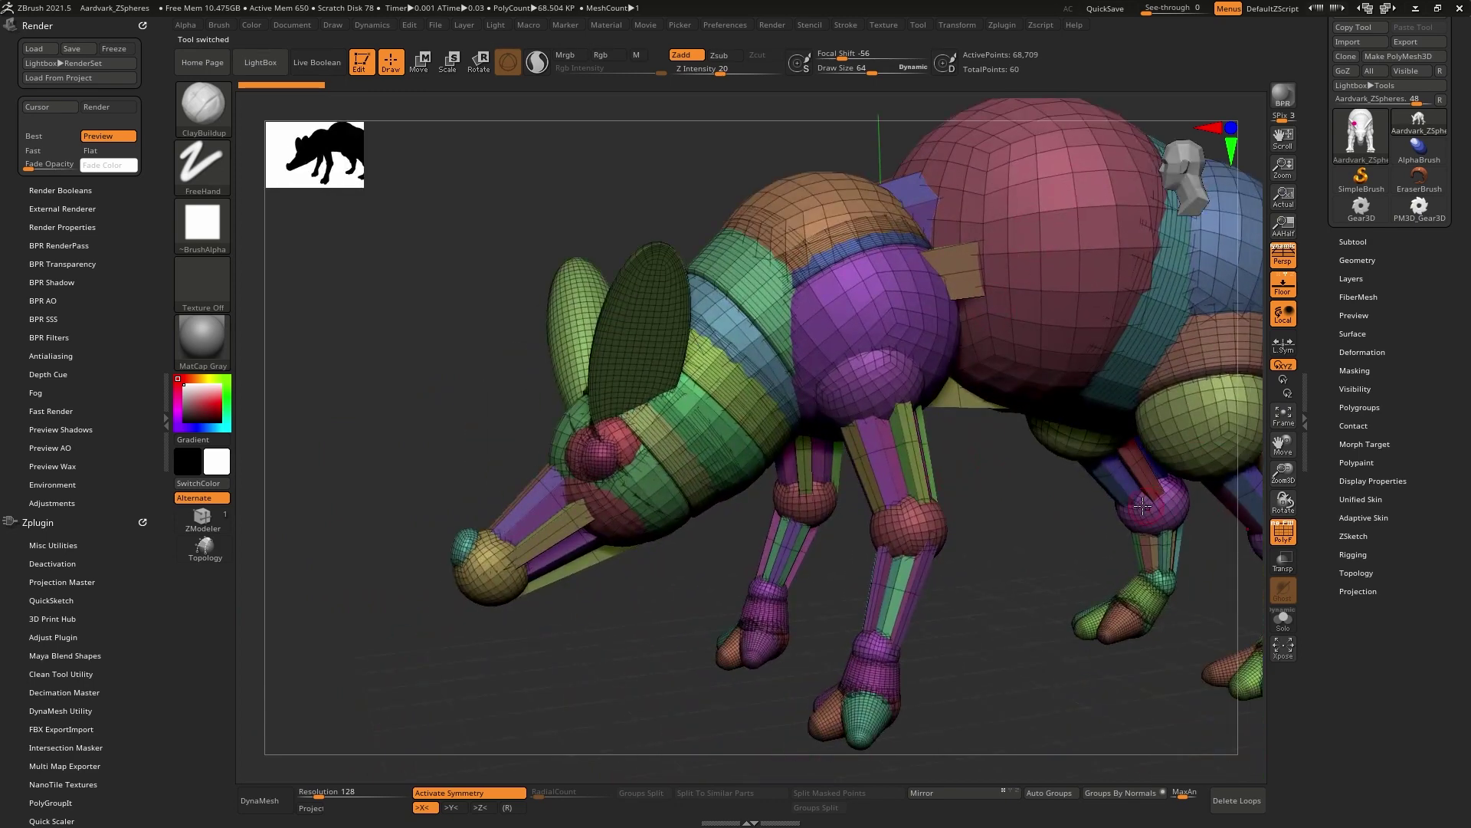
Insert the PM3D_Gear3D connector at the front-leg knee ZSphere.
key("w")
key("q")
key("w")
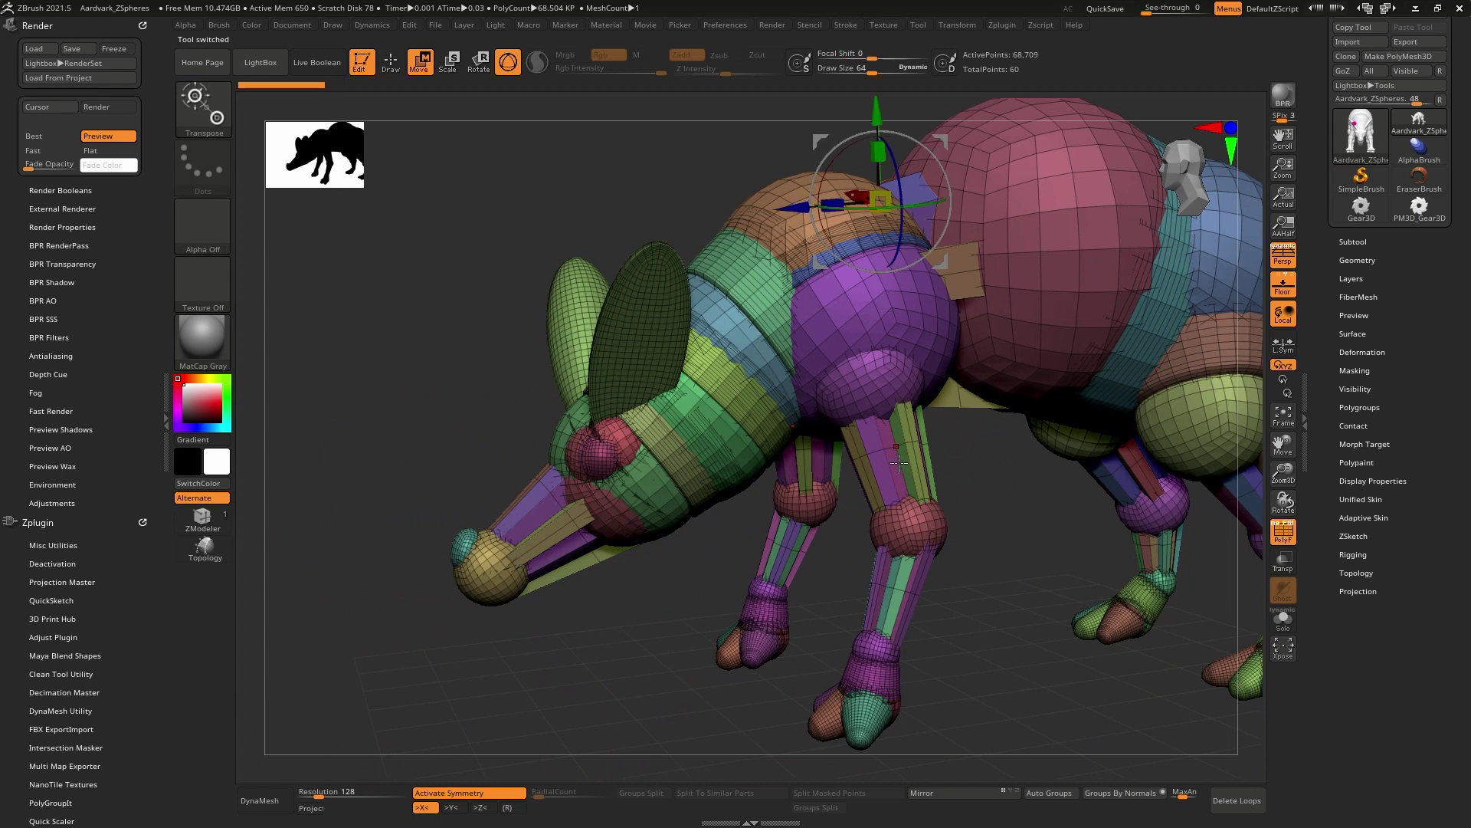
key("q")
key("w")
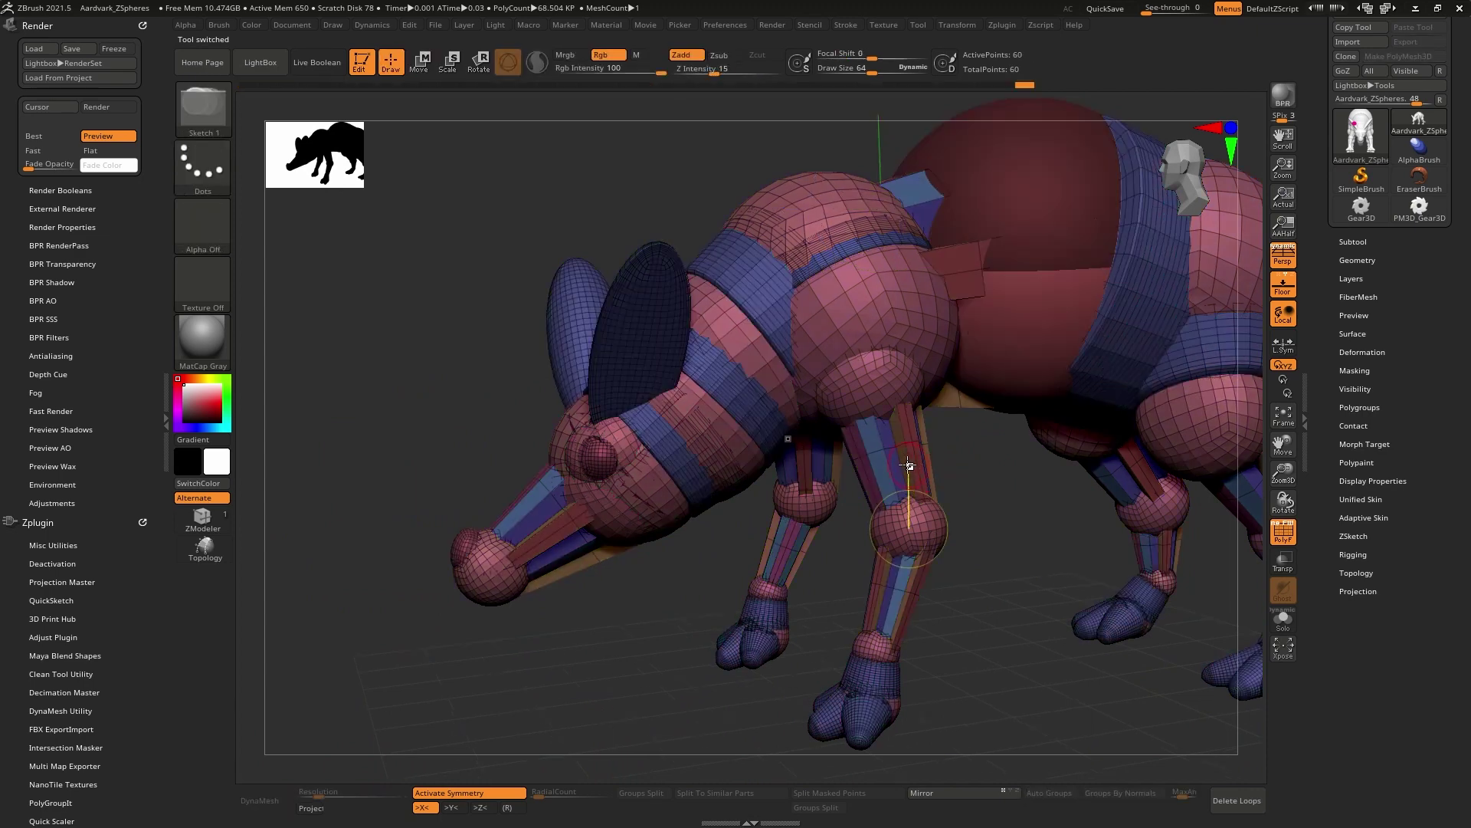
left_click(908, 462)
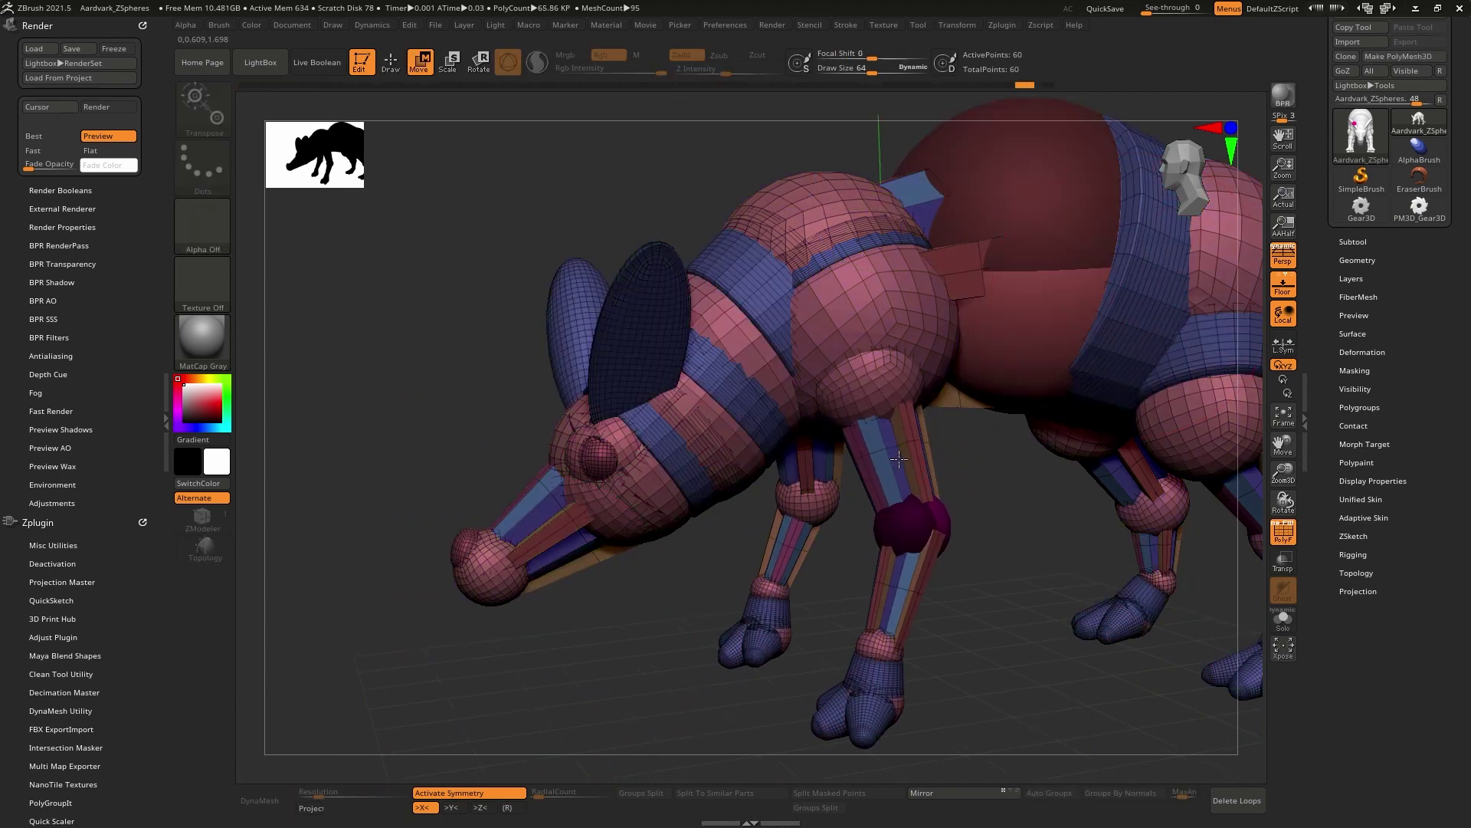
left_click(1363, 517)
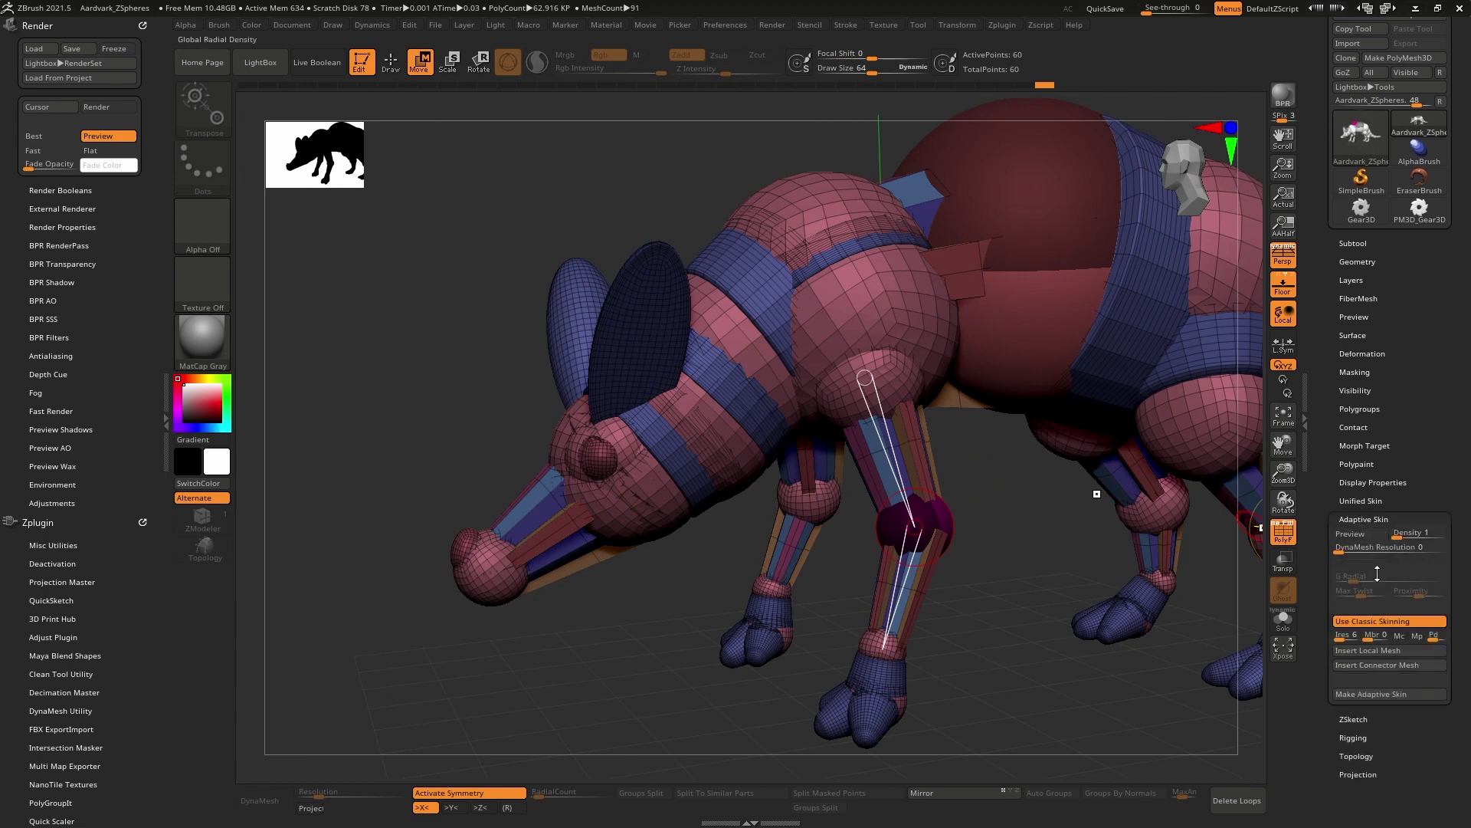
left_click(1388, 668)
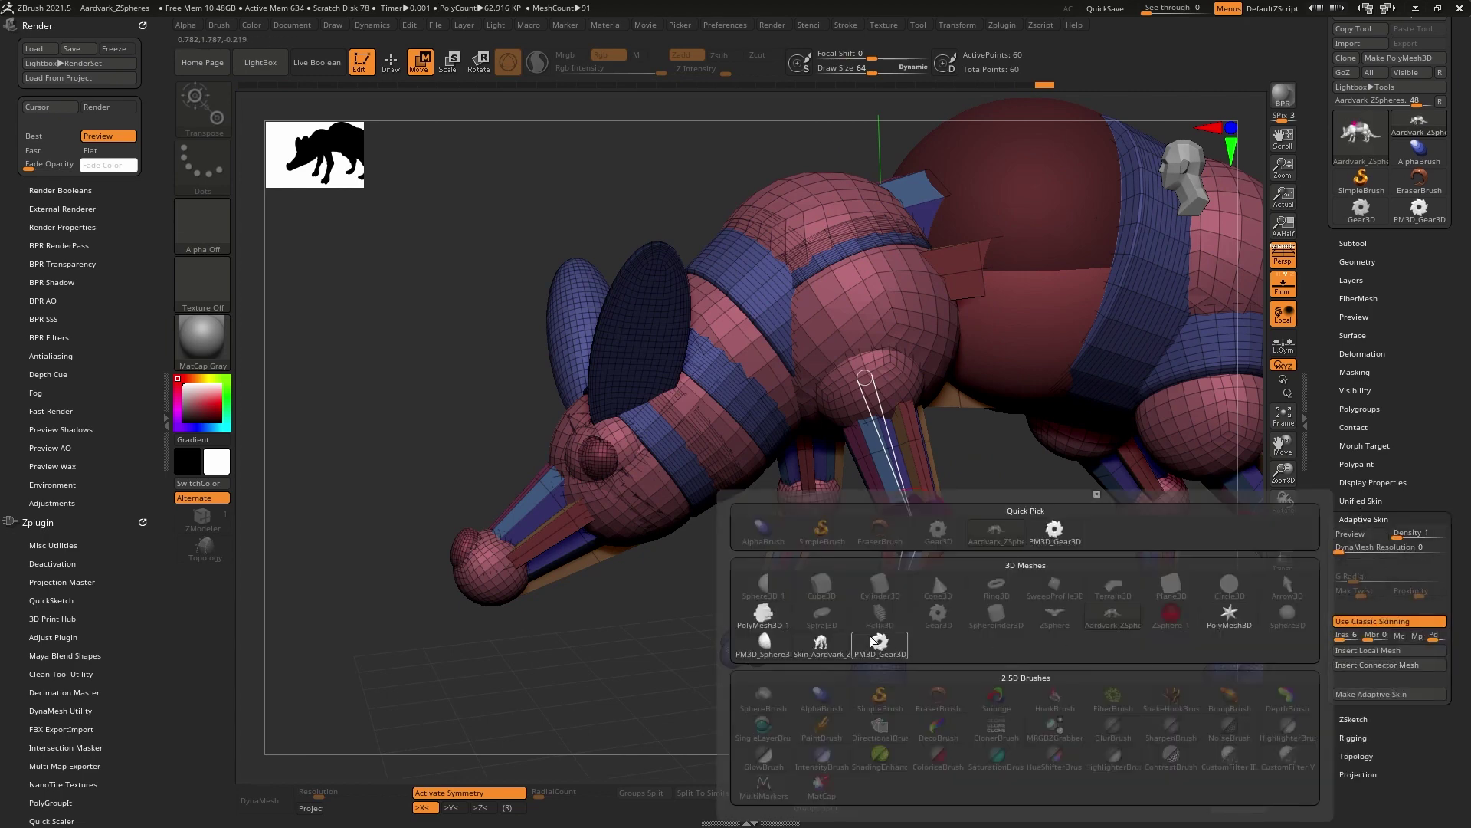
left_click(880, 641)
mouse_move(1057, 529)
right_mouse_down()
mouse_move(1026, 441)
mouse_move(926, 497)
mouse_move(931, 529)
right_mouse_up()
Add a gear connector to the lower front-leg bone and preview the skin.
left_click(917, 589)
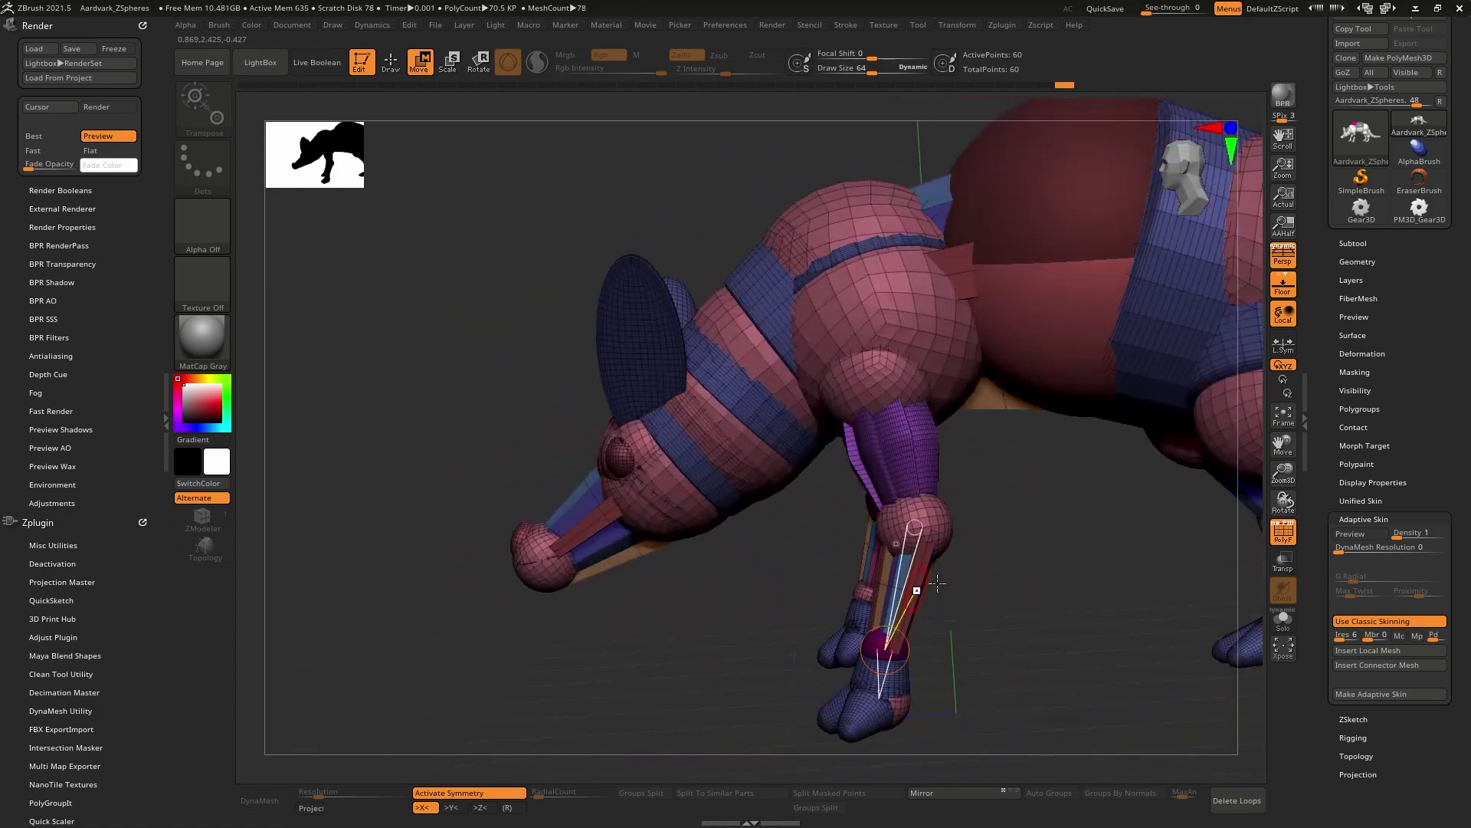
left_click(1366, 666)
left_click(886, 647)
mouse_move(920, 518)
right_mouse_down()
mouse_move(1064, 518)
mouse_move(990, 506)
mouse_move(954, 445)
mouse_move(1009, 474)
right_mouse_up()
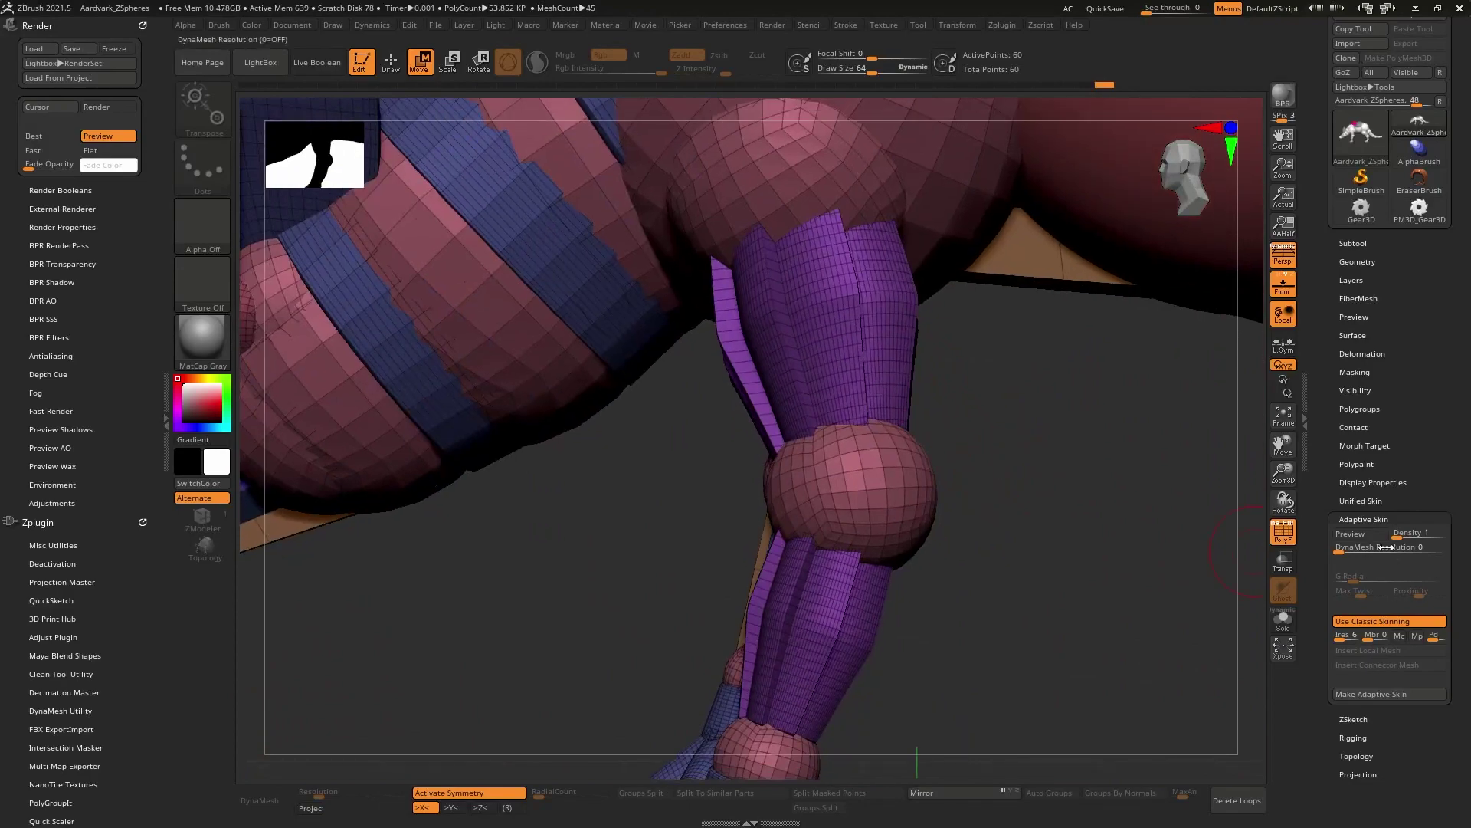
left_click(1360, 533)
mouse_move(874, 484)
right_mouse_down("alt")
mouse_move(920, 460)
mouse_move(953, 585)
mouse_move(990, 438)
mouse_move(1035, 460)
right_mouse_up("alt")
Turn off the preview and insert a PolyMesh3D connector at the snout-tip ZSphere.
key("a")
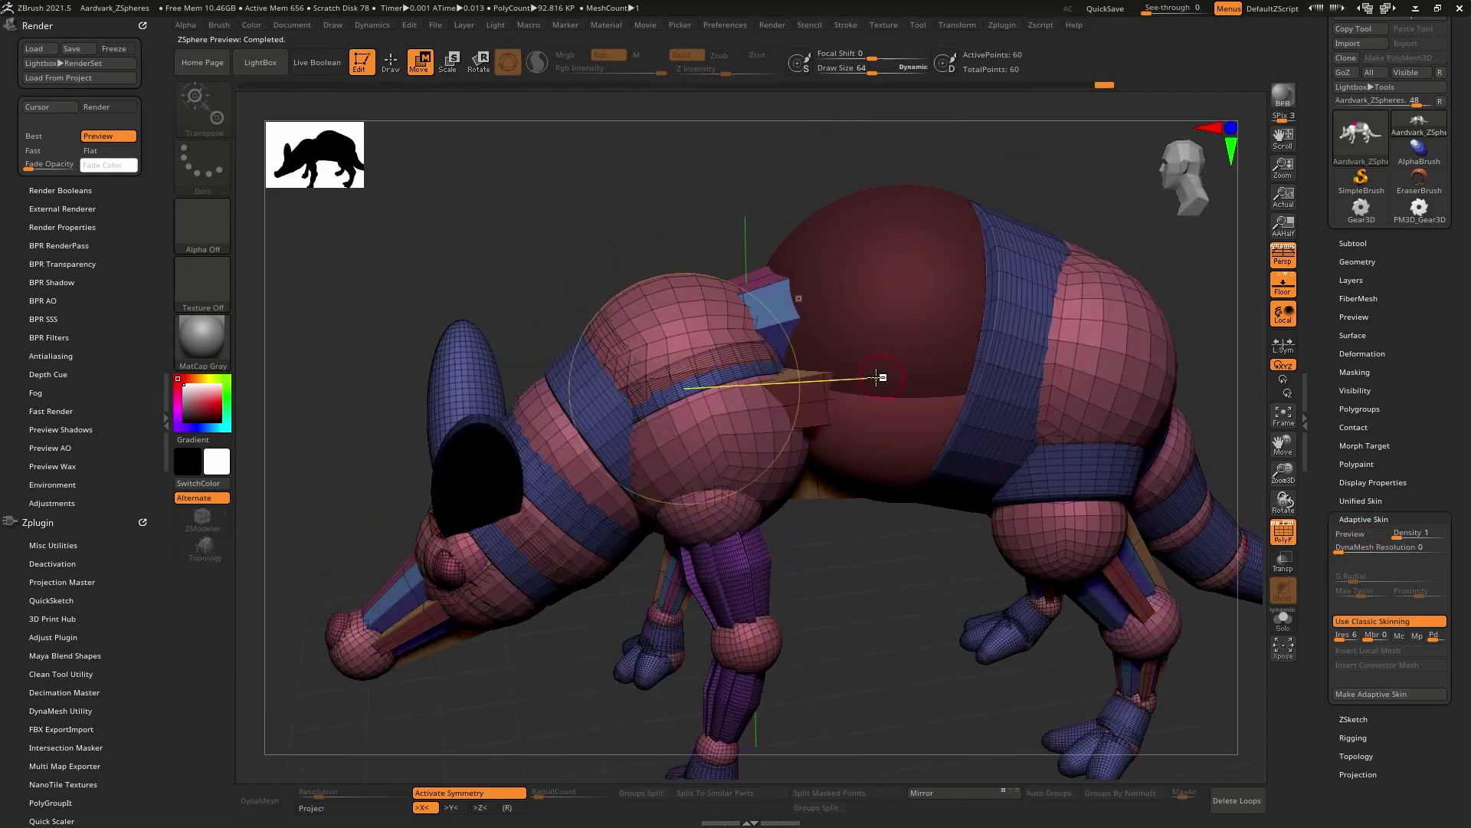
mouse_move(780, 378)
right_mouse_down()
mouse_move(863, 379)
mouse_move(874, 438)
right_mouse_up()
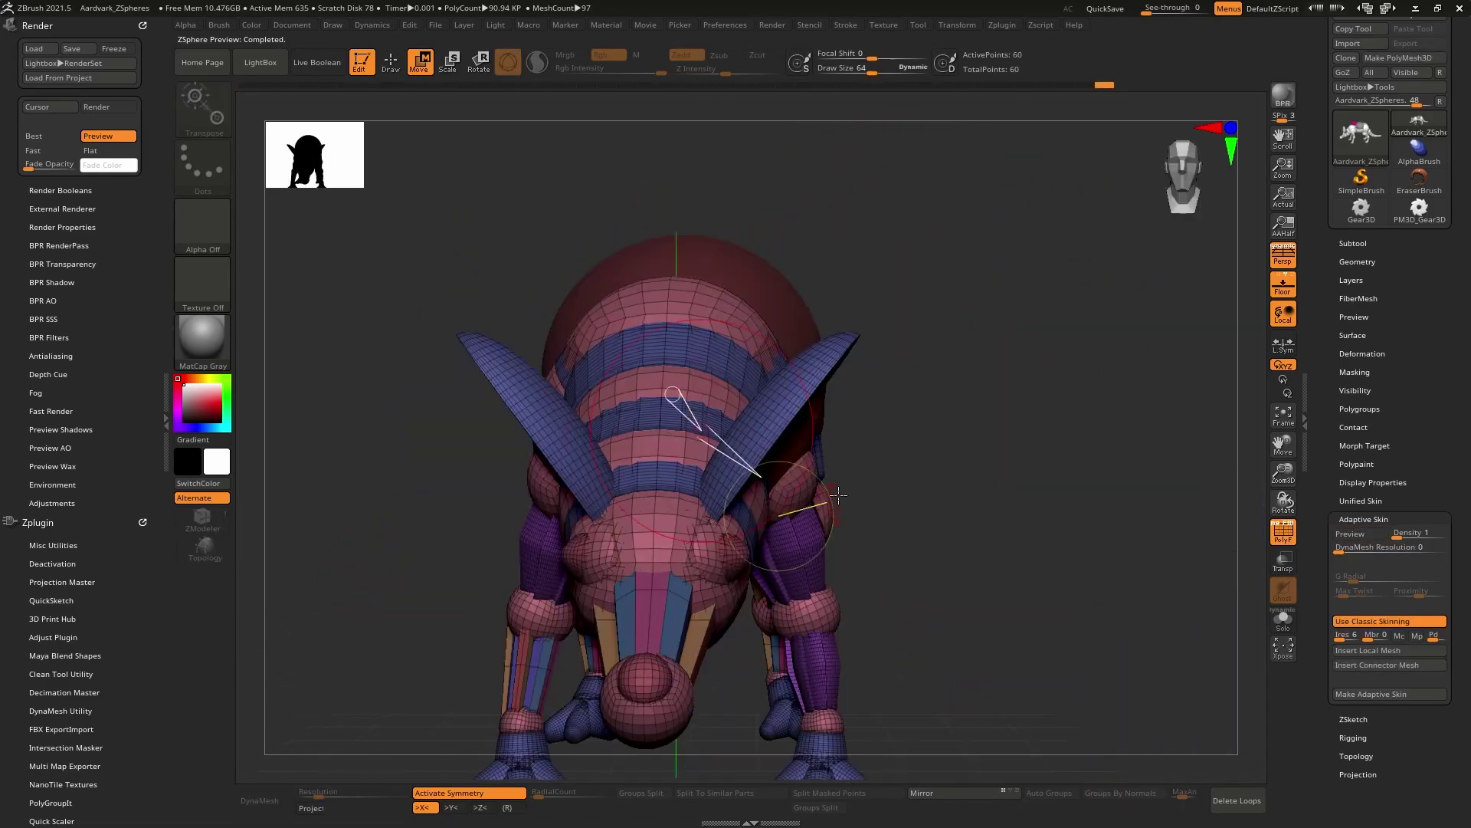
mouse_move(806, 483)
right_mouse_down()
mouse_move(784, 488)
mouse_move(731, 455)
right_mouse_up()
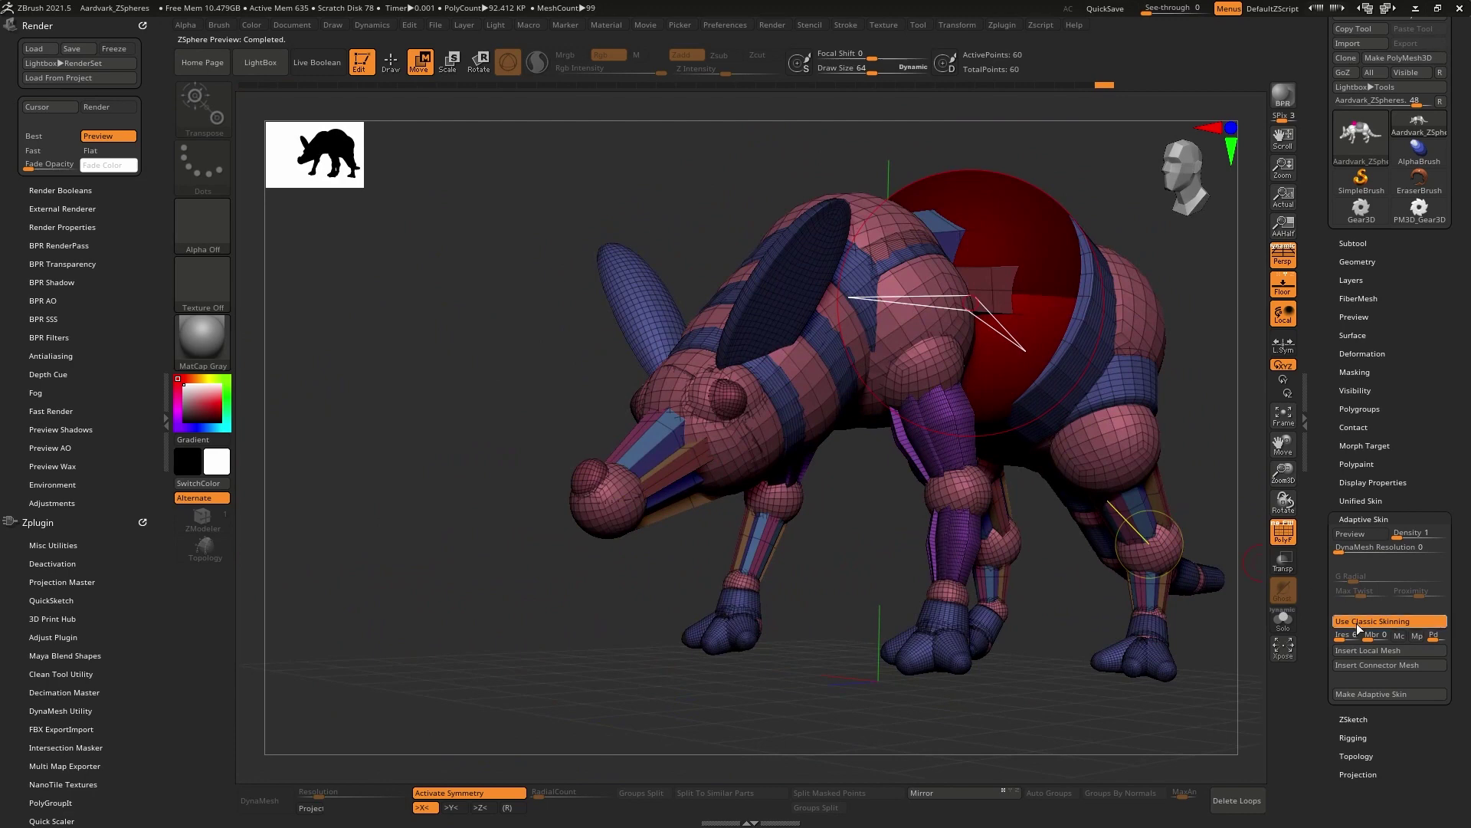
left_click(607, 492)
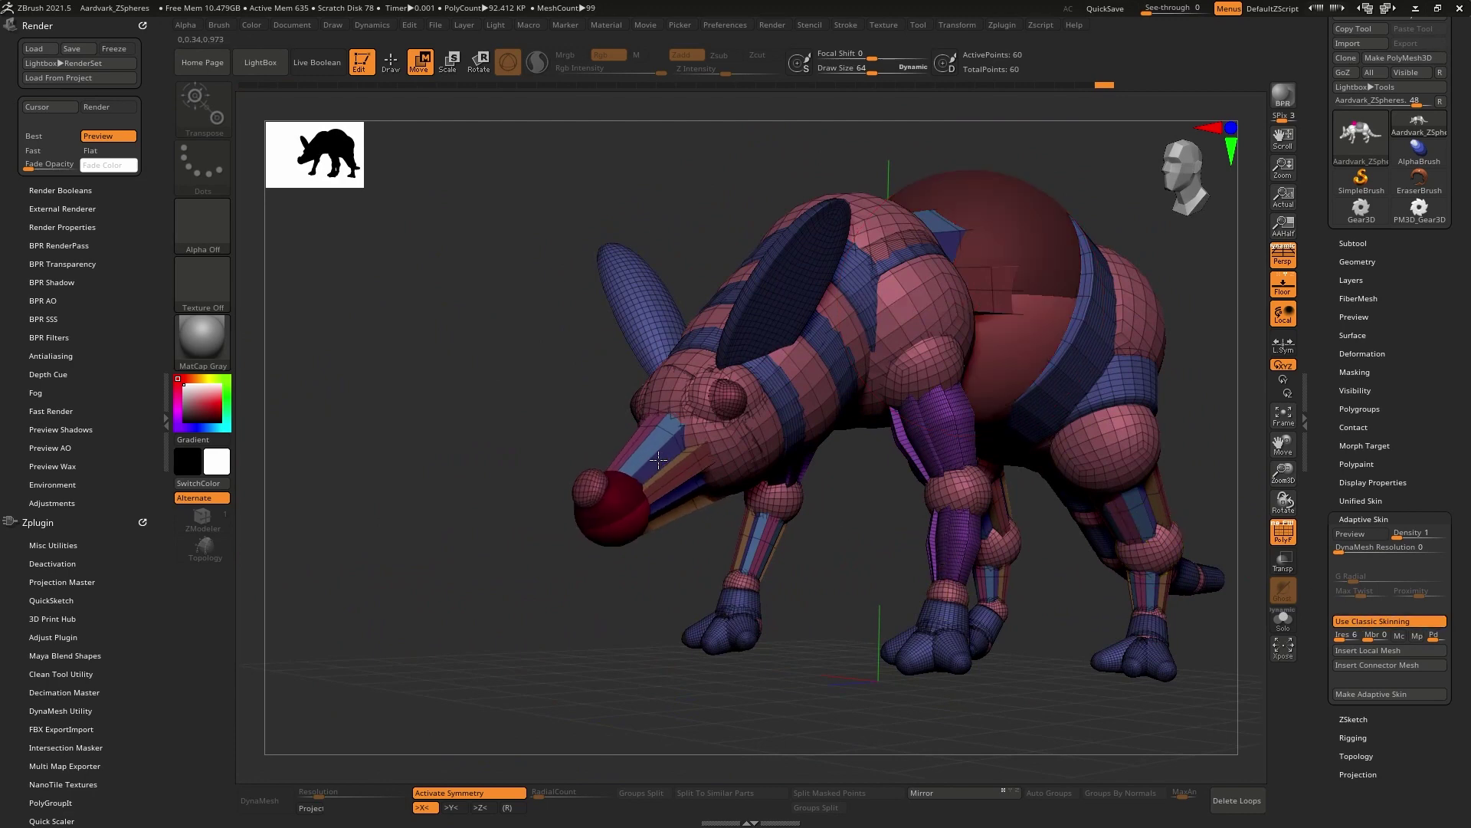
left_click(1365, 664)
left_click(879, 644)
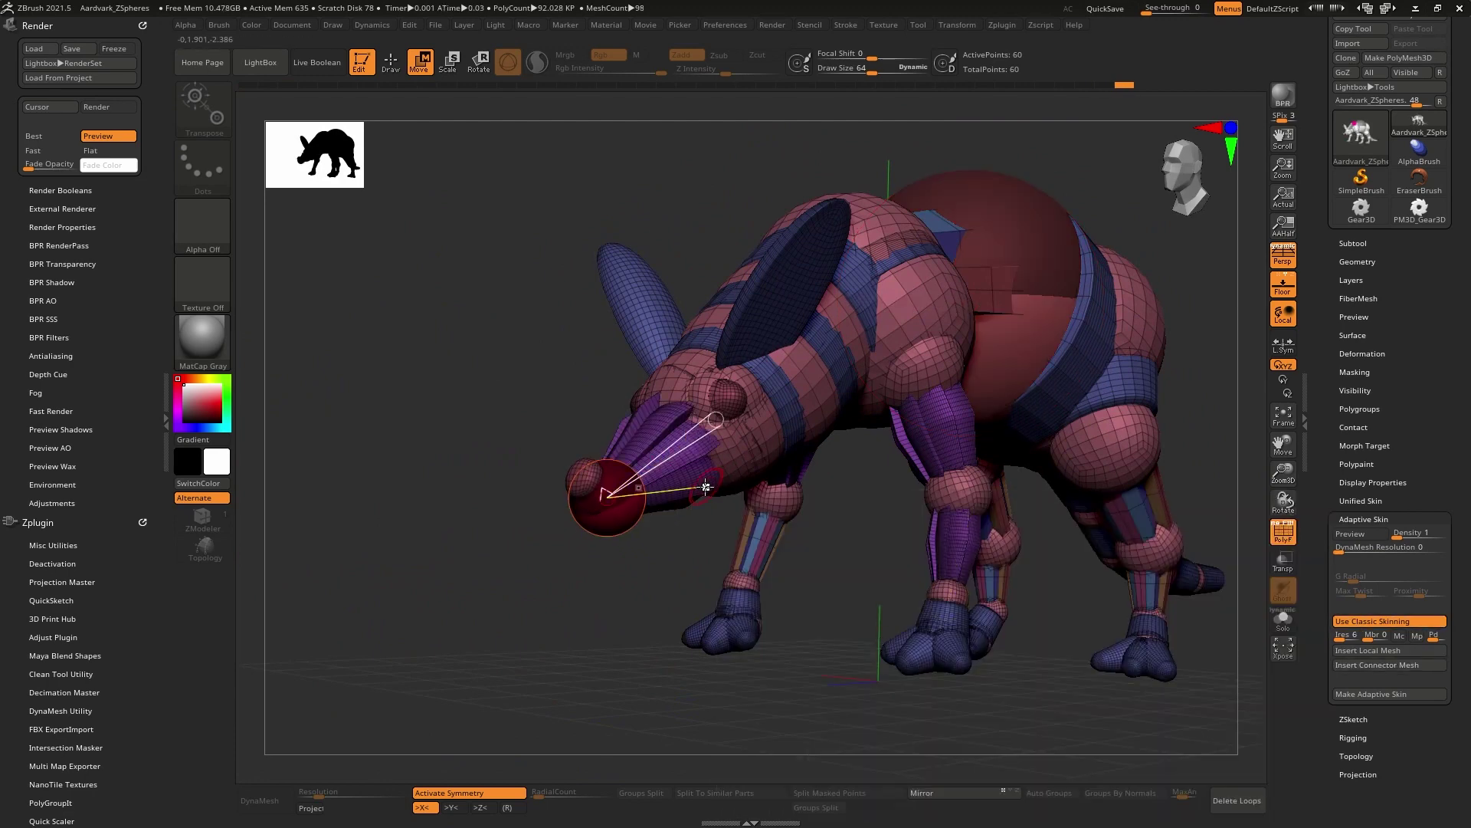
right_click_drag(784, 484, 634, 458)
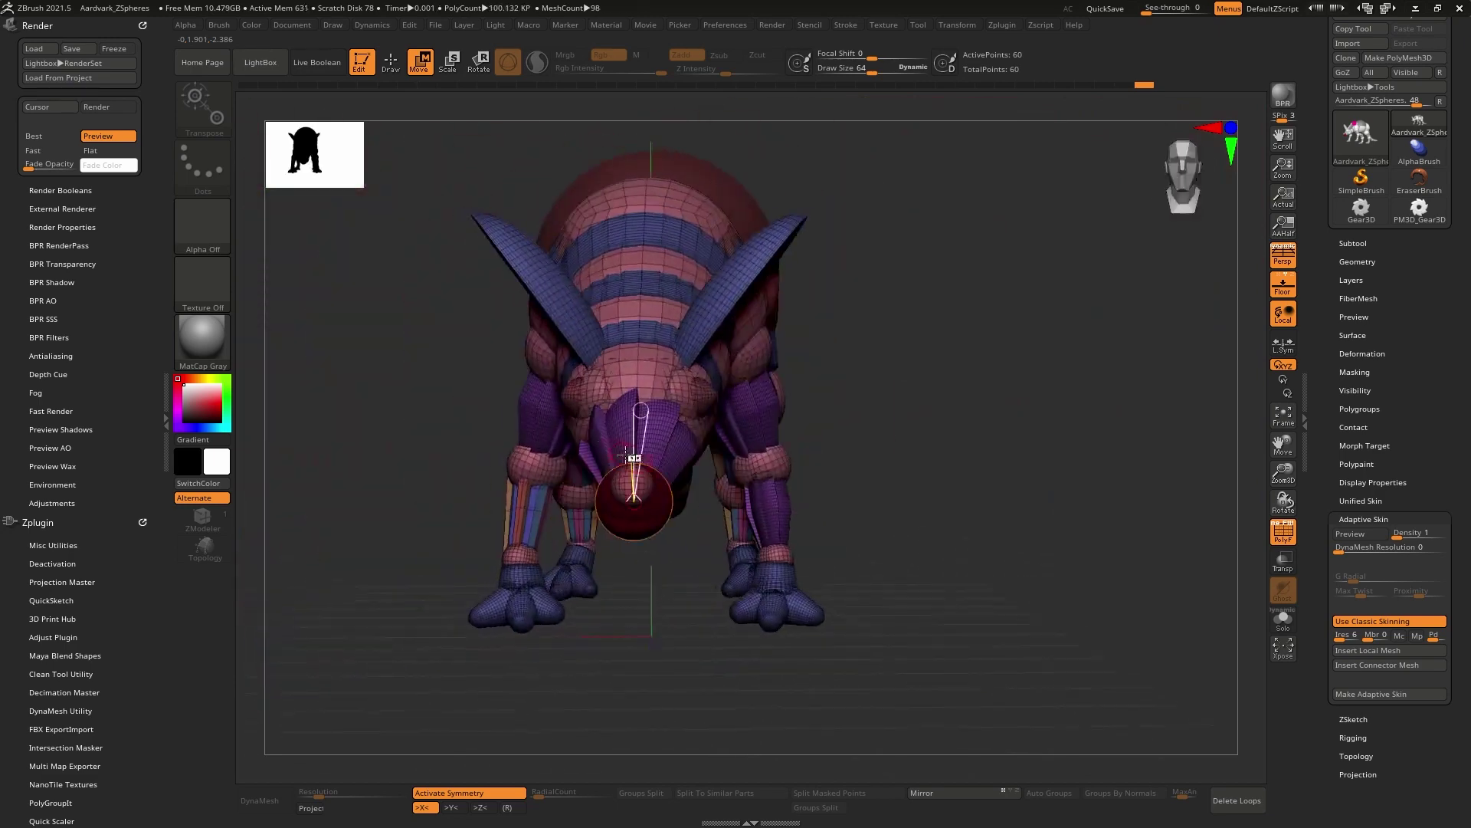
mouse_move(986, 470)
right_mouse_down()
mouse_move(966, 484)
mouse_move(990, 509)
mouse_move(992, 572)
right_mouse_up()
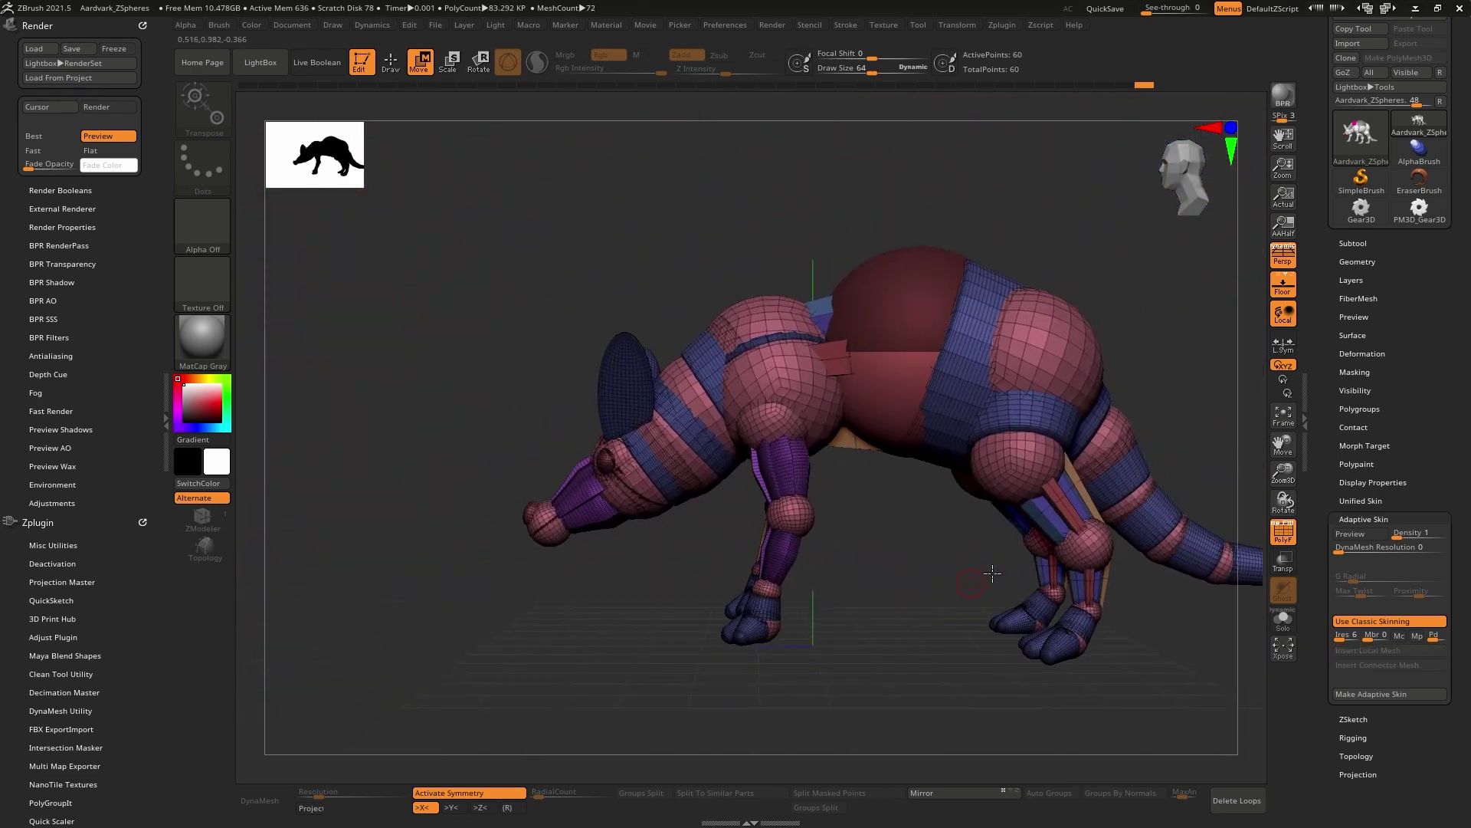
mouse_move(920, 288)
right_mouse_down("ctrl")
mouse_move(931, 333)
mouse_move(1053, 437)
mouse_move(1069, 379)
mouse_move(1066, 399)
mouse_move(1035, 400)
mouse_move(1126, 380)
right_mouse_up("ctrl")
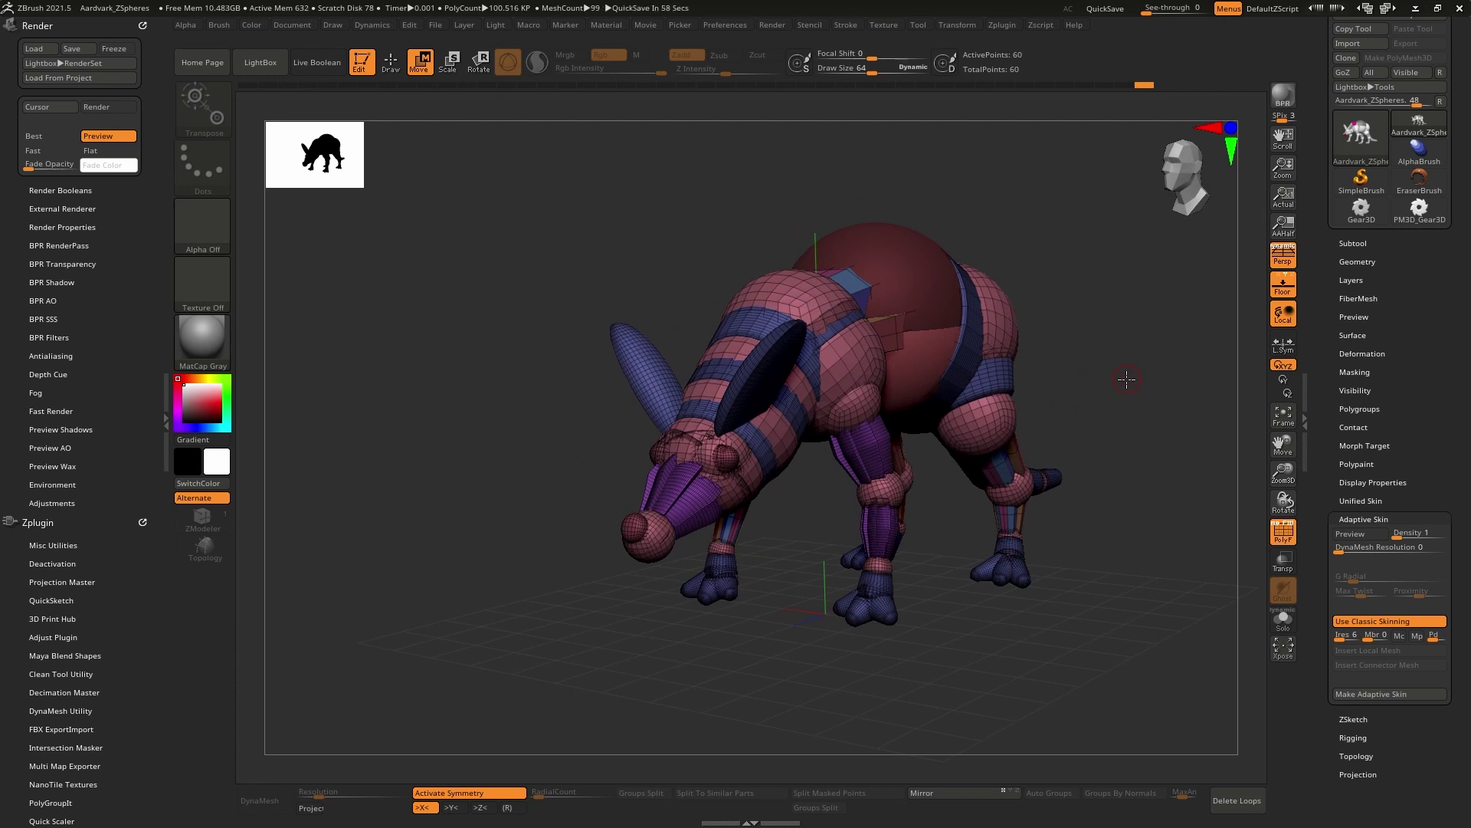
mouse_move(1076, 338)
right_mouse_down()
mouse_move(1092, 357)
mouse_move(1046, 405)
mouse_move(1122, 358)
right_mouse_up()
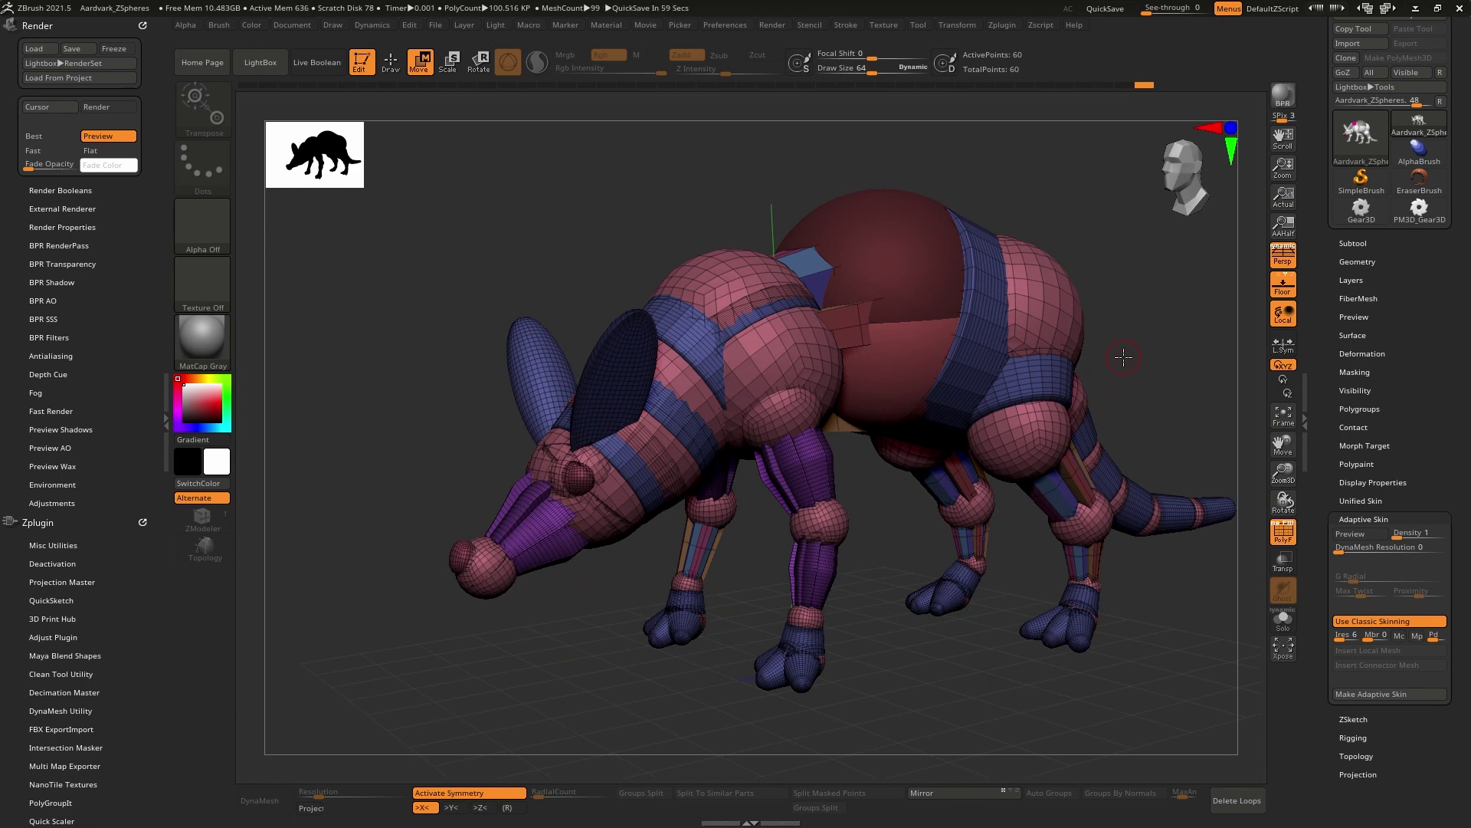
mouse_move(1152, 377)
left_mouse_down()
mouse_move(1115, 368)
mouse_move(1104, 332)
mouse_move(1110, 372)
mouse_move(1174, 378)
left_mouse_up()
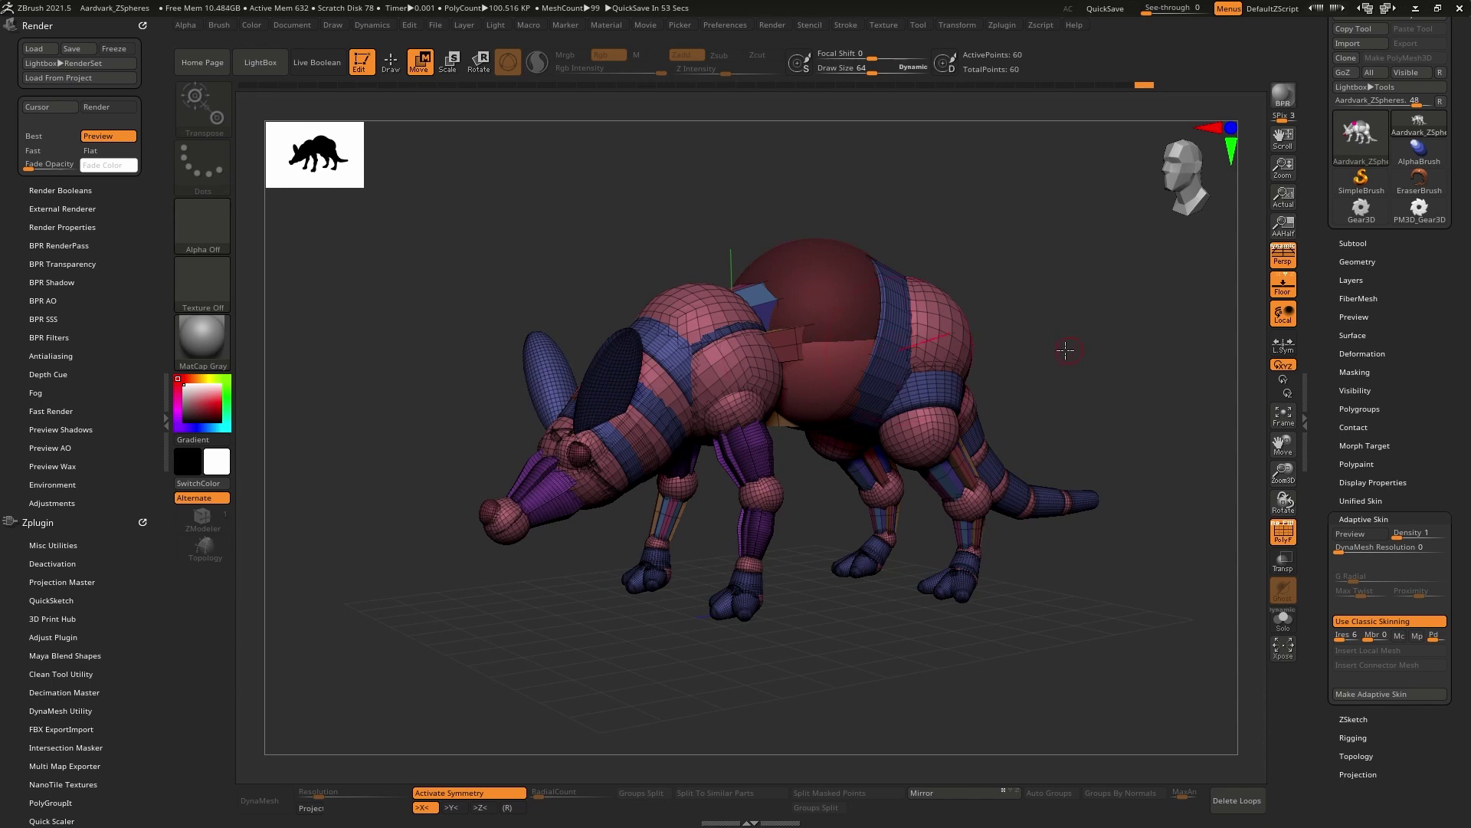
mouse_move(1070, 345)
left_mouse_down()
mouse_move(1007, 374)
mouse_move(1001, 345)
mouse_move(1052, 354)
mouse_move(1087, 322)
left_mouse_up()
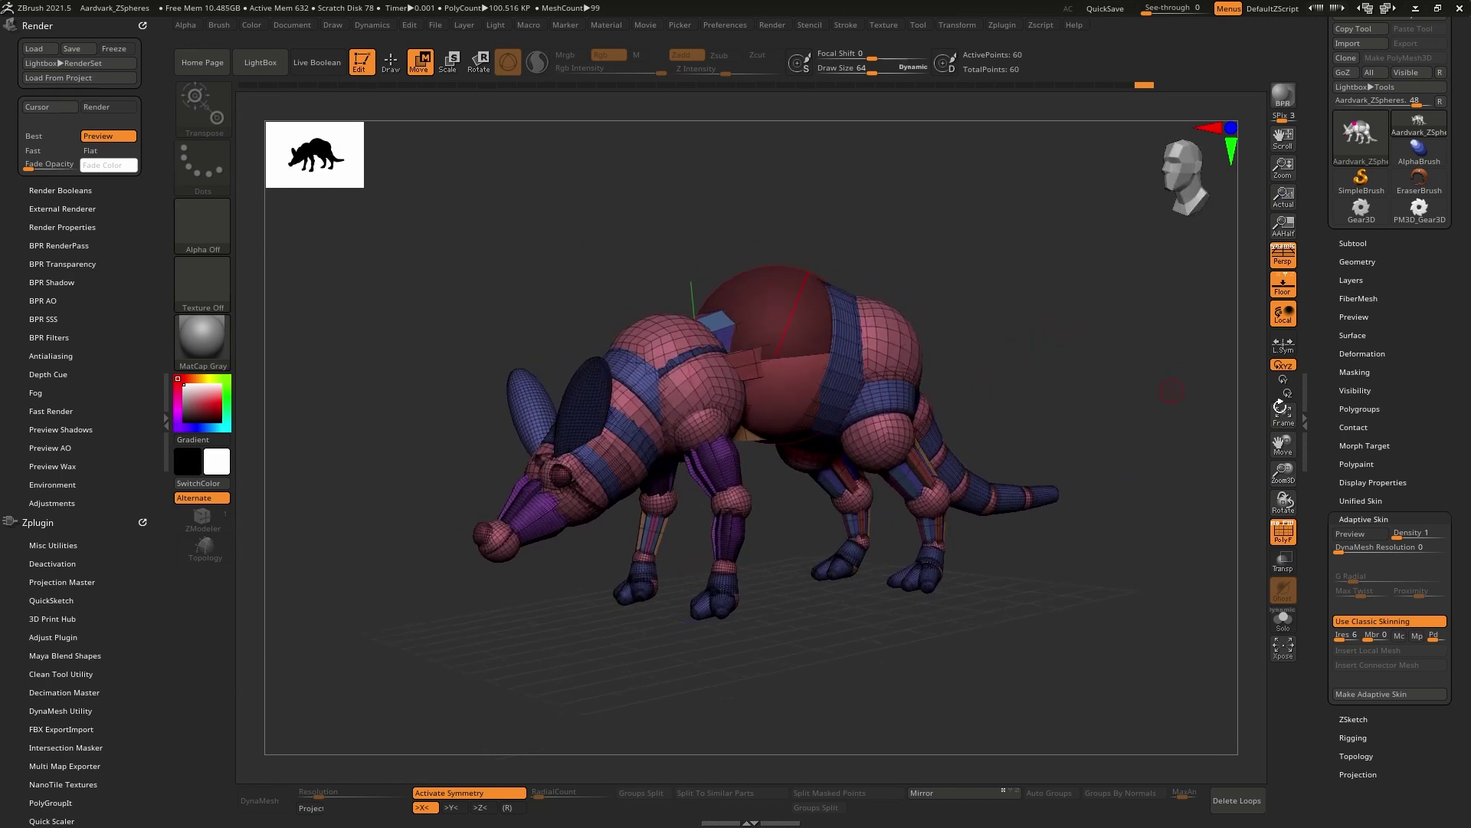